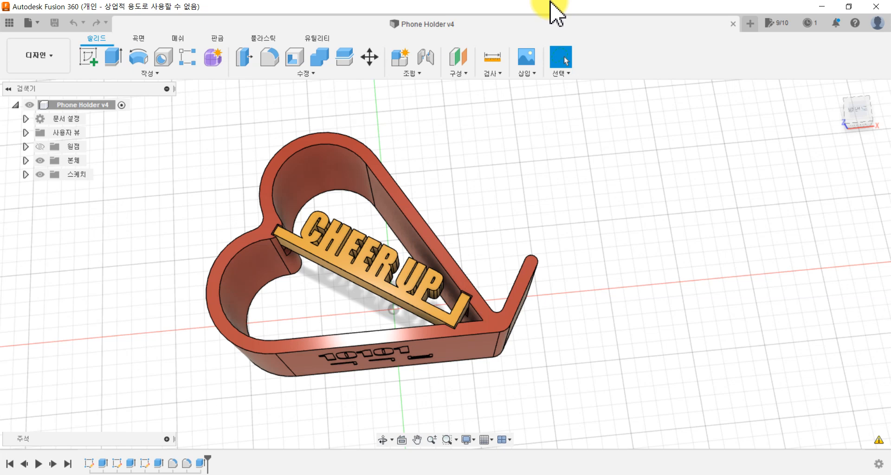
pyautogui.scroll(5, 533, 328)
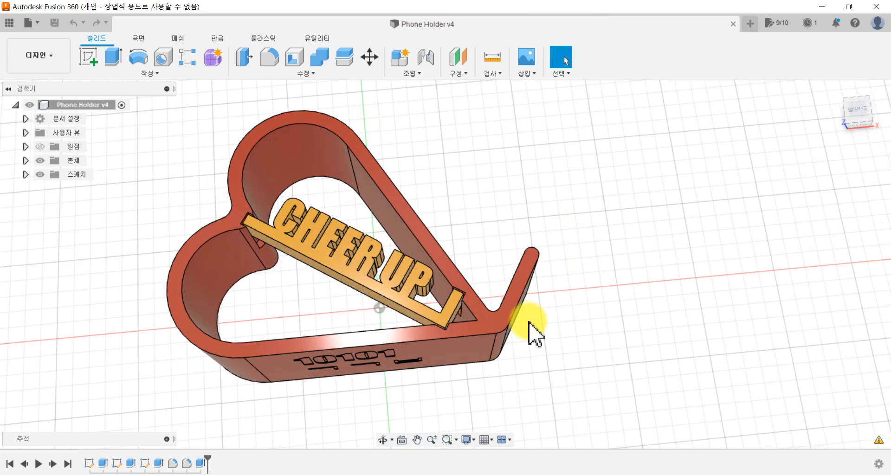
pyautogui.scroll(-5, 525, 330)
pyautogui.moveTo(516, 324)
pyautogui.keyDown('shift'); pyautogui.mouseDown(button='middle')
pyautogui.moveTo(472, 319)
pyautogui.moveTo(456, 288)
pyautogui.moveTo(461, 314)
pyautogui.moveTo(503, 330)
pyautogui.mouseUp(button='middle'); pyautogui.keyUp('shift')
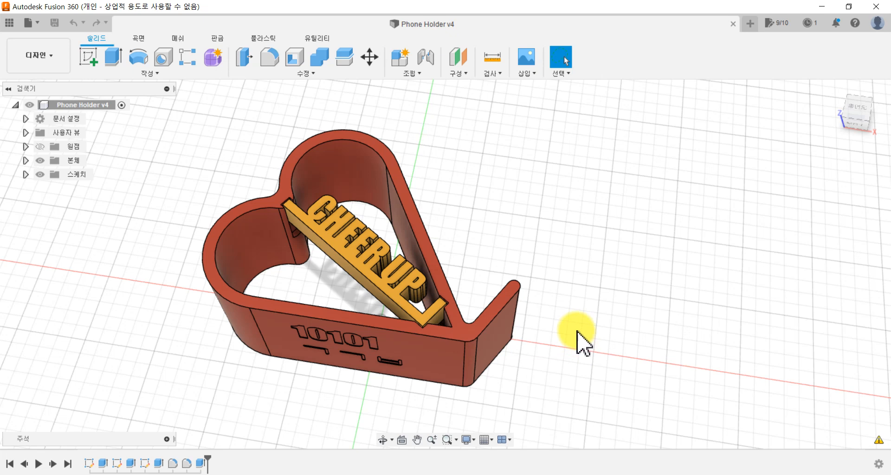
pyautogui.rightClick(546, 268)
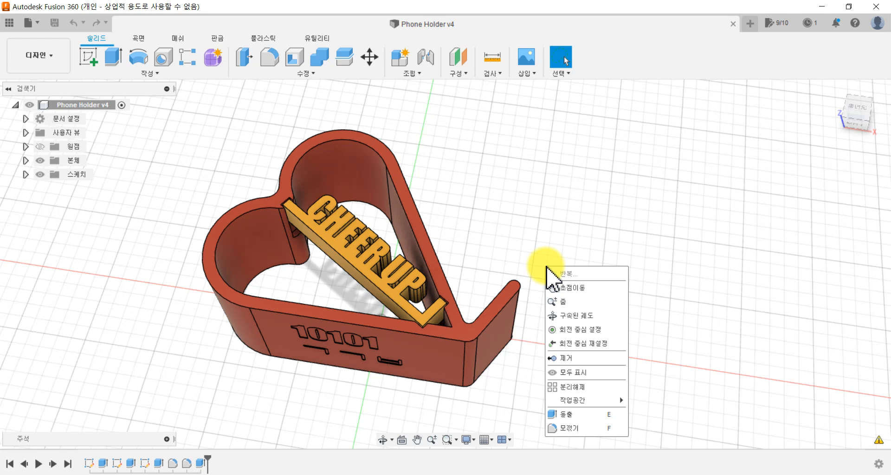
pyautogui.click(550, 9)
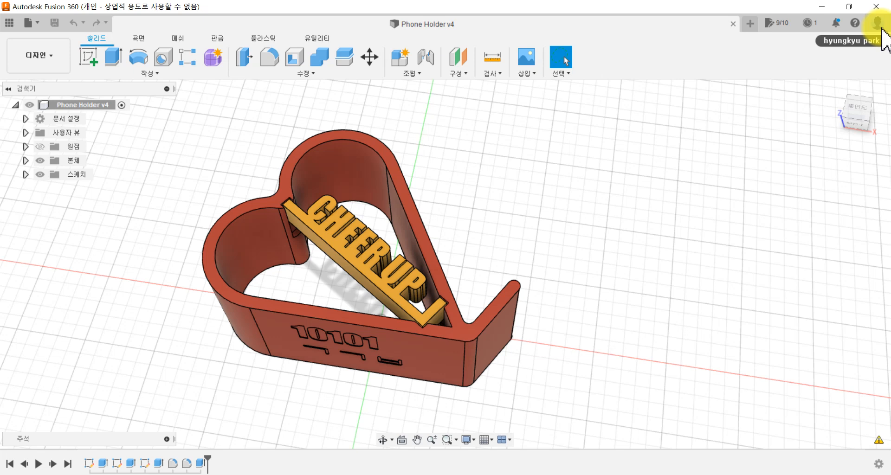
# Step: Set the general preferences to Korean as the user language with Tinkercad-style pan, zoom and orbit shortcuts, and accept them
pyautogui.click(881, 29)
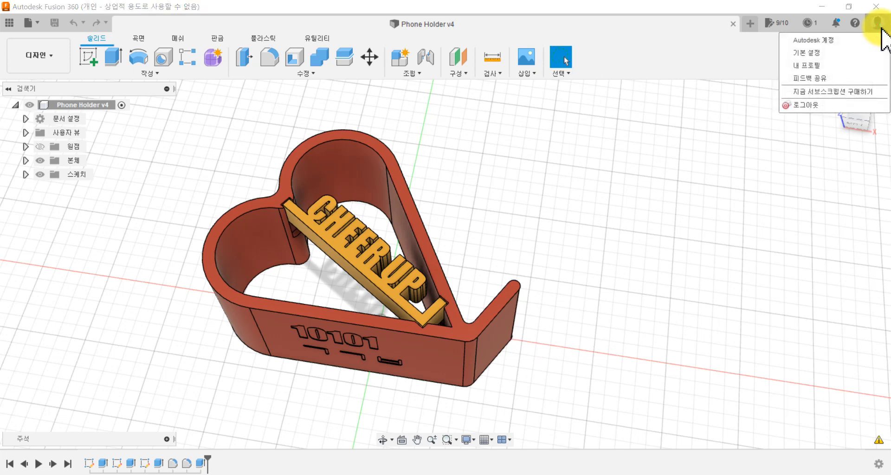
pyautogui.click(805, 54)
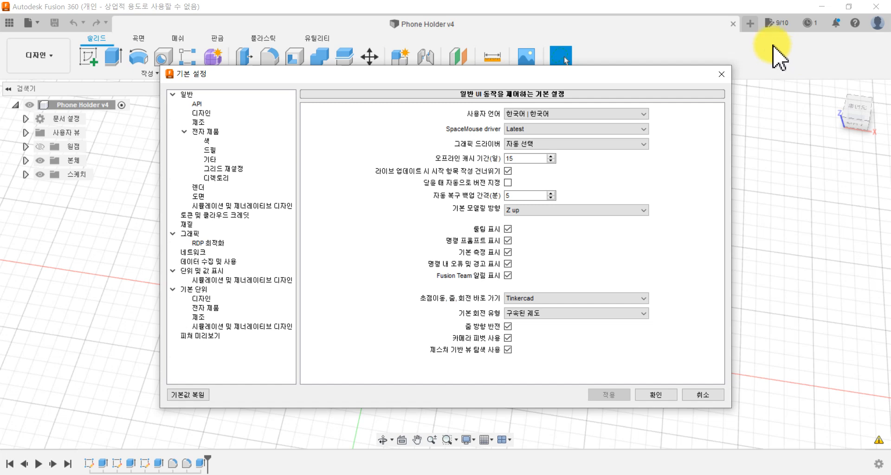
pyautogui.click(629, 114)
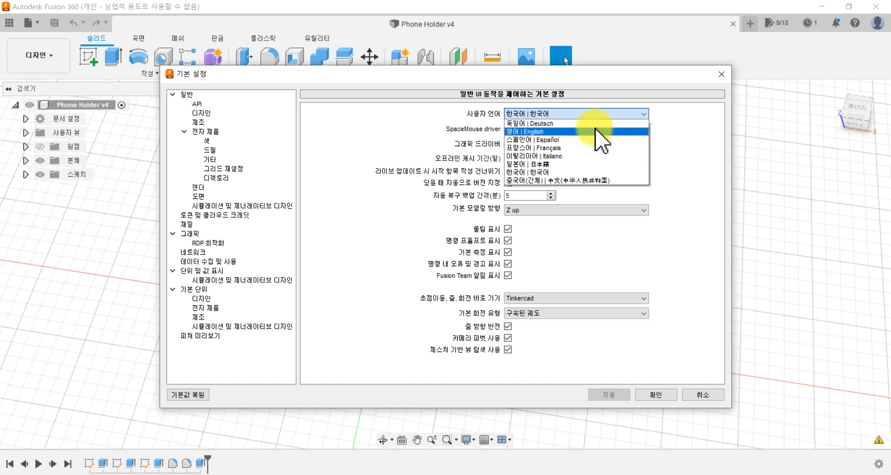
pyautogui.click(588, 173)
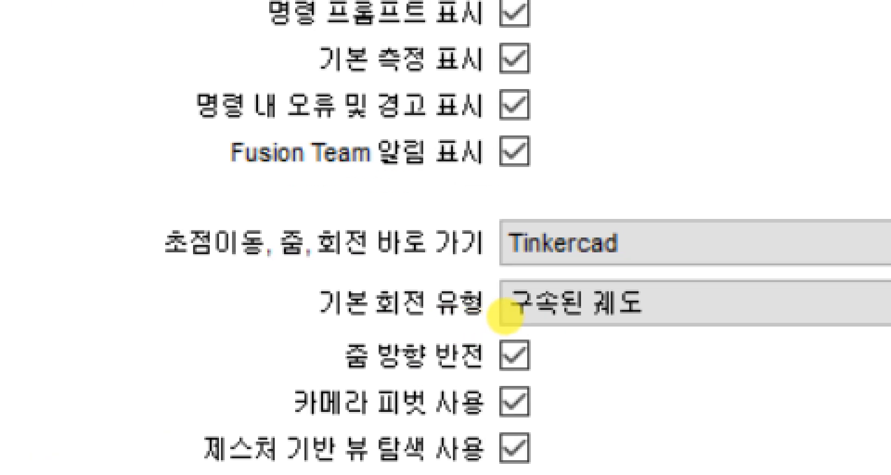
pyautogui.click(589, 333)
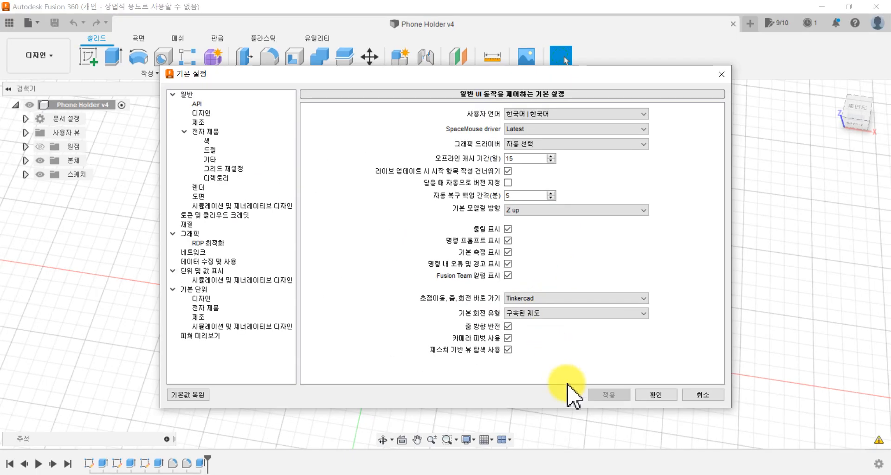
pyautogui.click(645, 297)
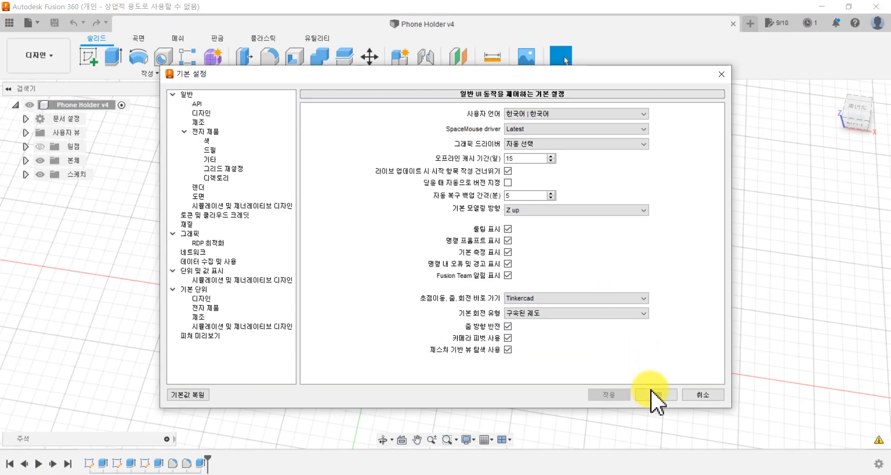
pyautogui.click(656, 395)
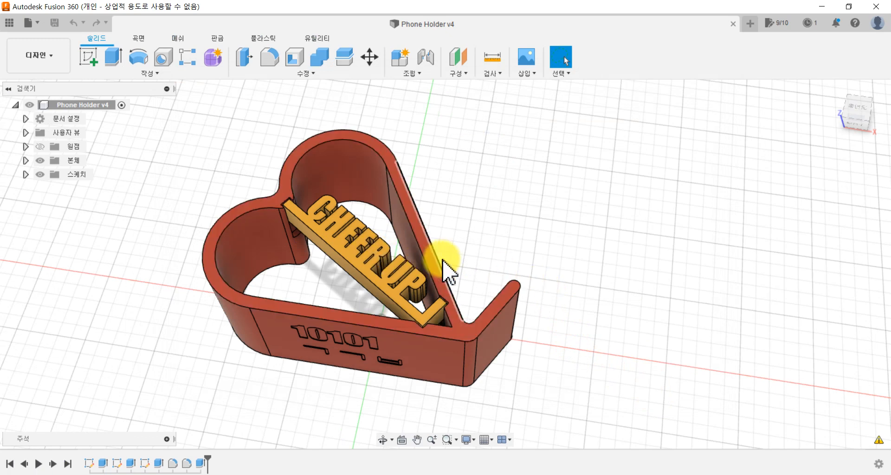
# Step: Examine the heart-shaped phone holder and its CHEER UP lettering up close and from different angles
pyautogui.scroll(5, 329, 281)
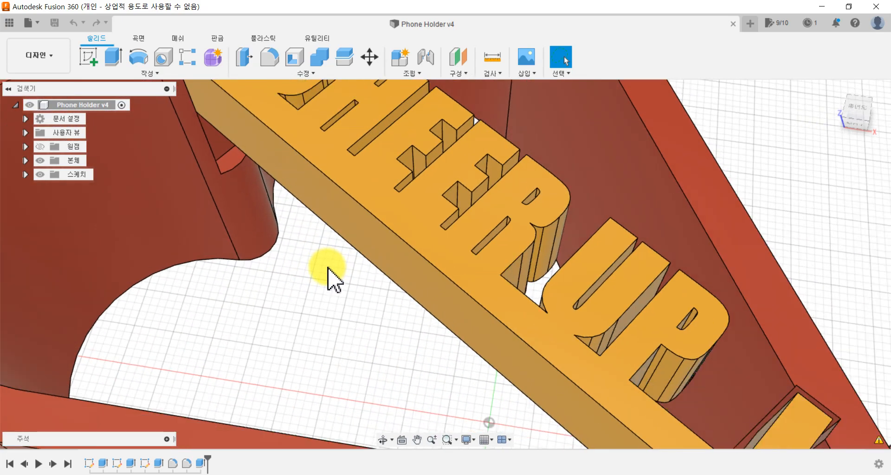
pyautogui.scroll(-4, 329, 278)
pyautogui.scroll(6, 331, 279)
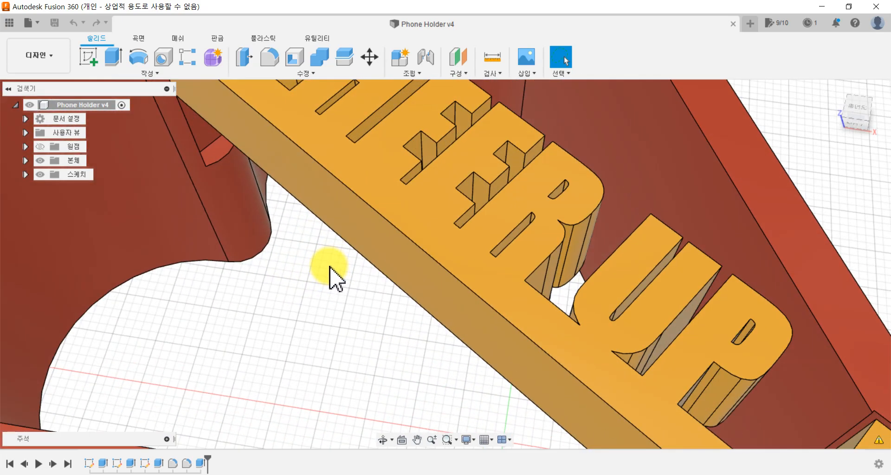
pyautogui.scroll(-2, 334, 281)
pyautogui.scroll(-3, 338, 281)
pyautogui.scroll(-5, 334, 273)
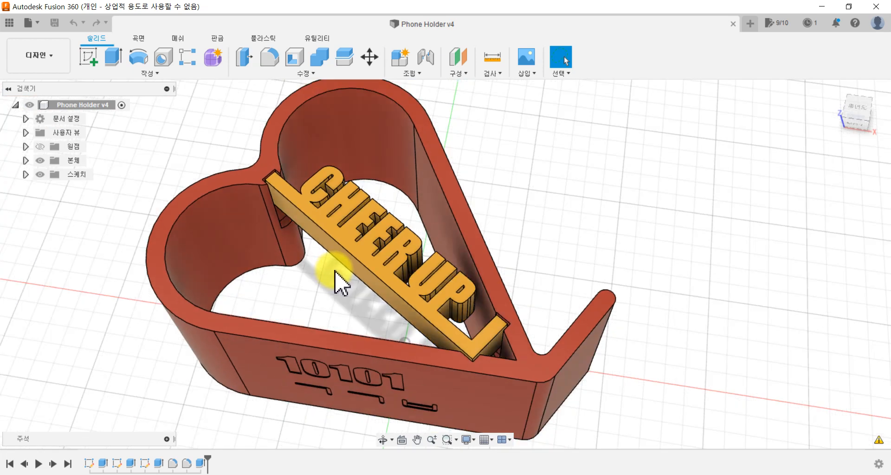
pyautogui.moveTo(334, 271); pyautogui.dragTo(364, 292, button='middle')
pyautogui.press('Escape')
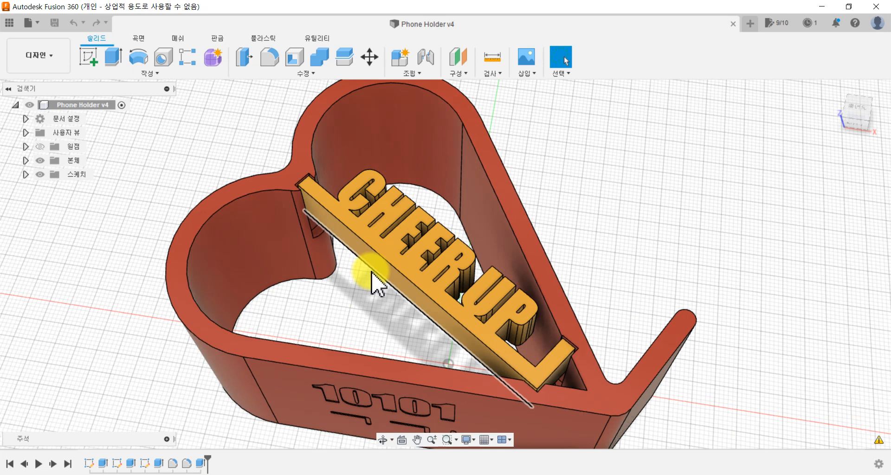
pyautogui.moveTo(381, 301)
pyautogui.keyDown('shift'); pyautogui.mouseDown(button='middle')
pyautogui.moveTo(358, 278)
pyautogui.moveTo(333, 159)
pyautogui.moveTo(390, 145)
pyautogui.moveTo(402, 264)
pyautogui.moveTo(368, 319)
pyautogui.moveTo(388, 307)
pyautogui.moveTo(392, 278)
pyautogui.moveTo(441, 262)
pyautogui.moveTo(396, 318)
pyautogui.moveTo(394, 298)
pyautogui.mouseUp(button='middle'); pyautogui.keyUp('shift')
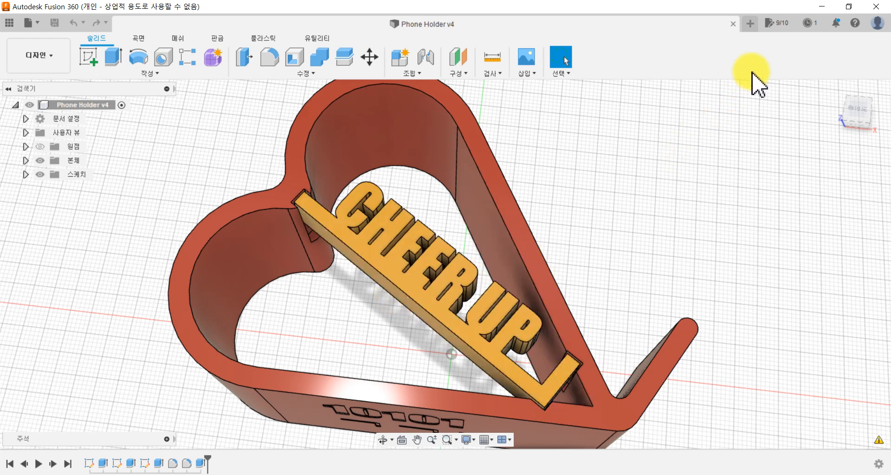
# Step: Create a new empty design and start a sketch on the horizontal XY plane
pyautogui.click(752, 25)
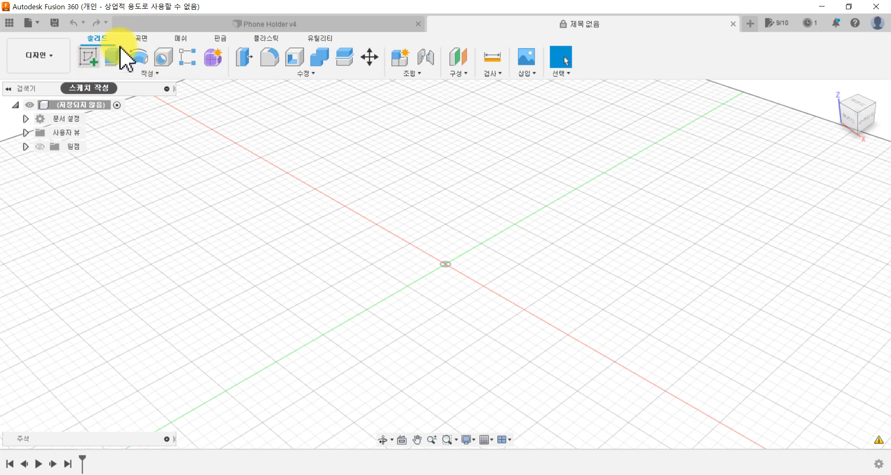
pyautogui.click(259, 24)
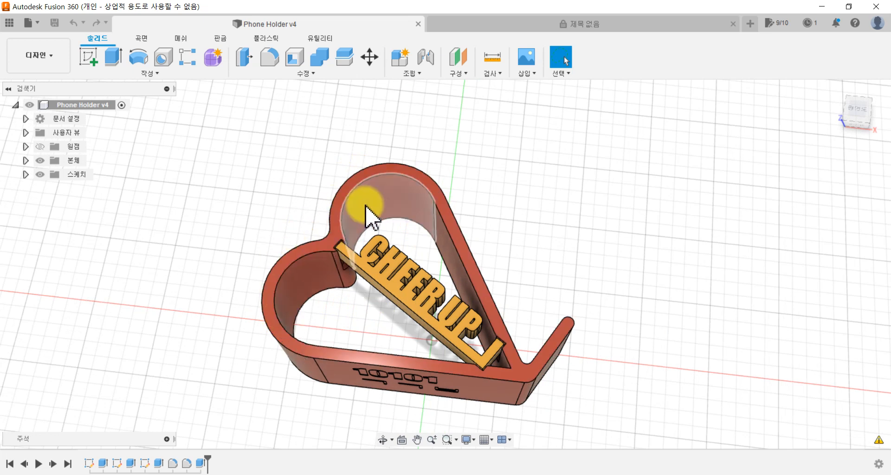
pyautogui.click(513, 26)
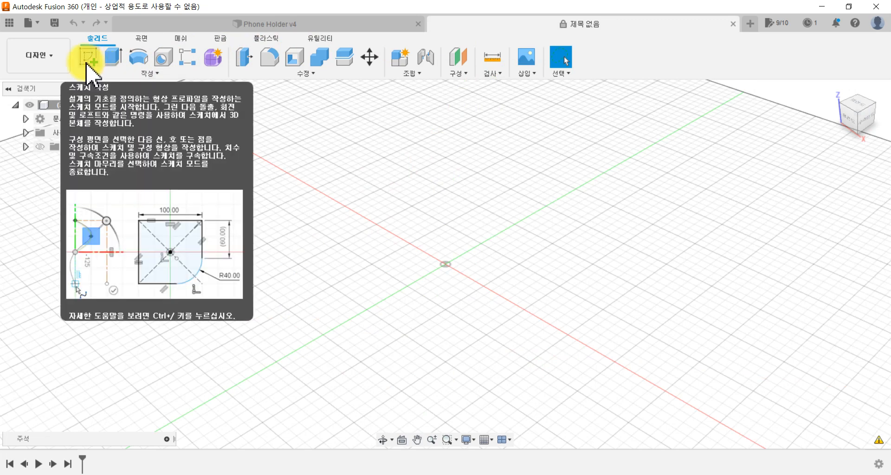
pyautogui.click(87, 69)
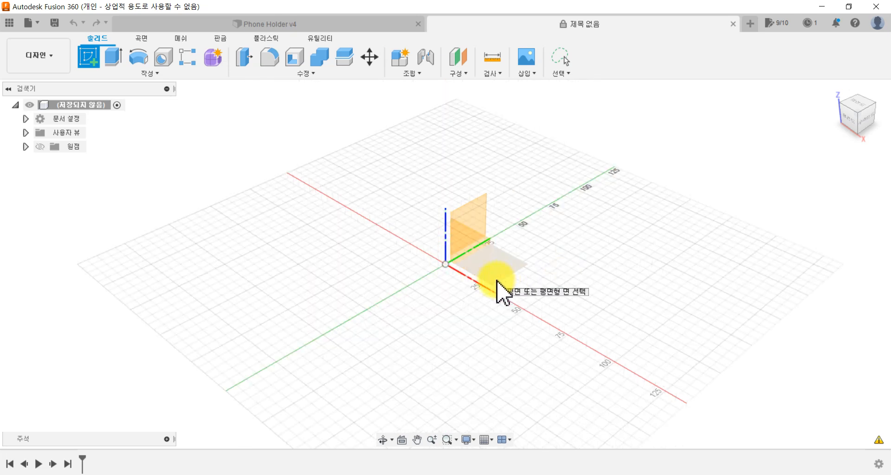
pyautogui.click(497, 281)
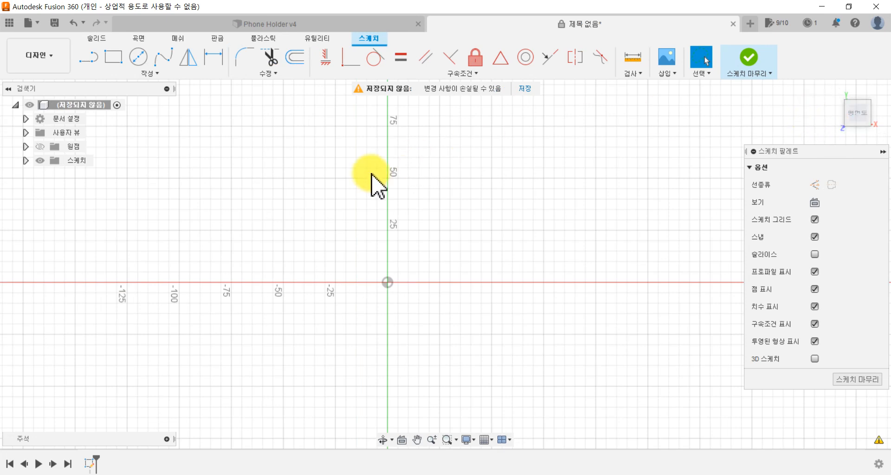
# Step: Draw an inscribed polygon with 3 sides centred on the origin, its vertex 40 mm straight above the centre
pyautogui.click(159, 76)
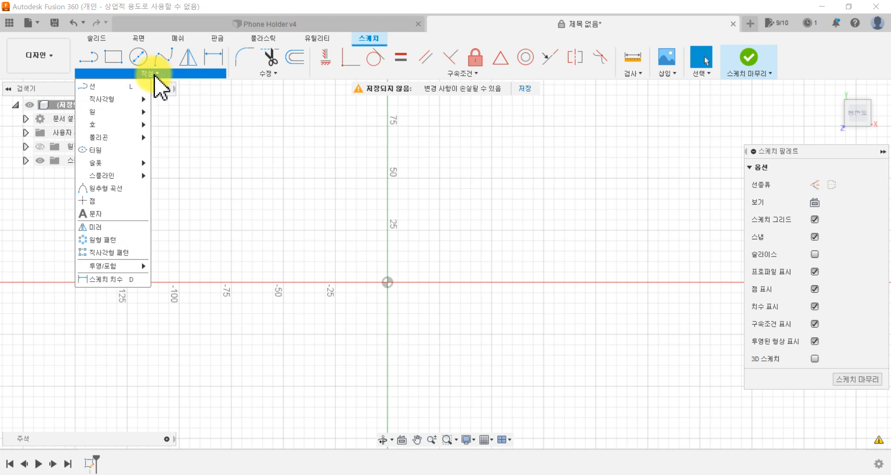
pyautogui.moveTo(114, 139)
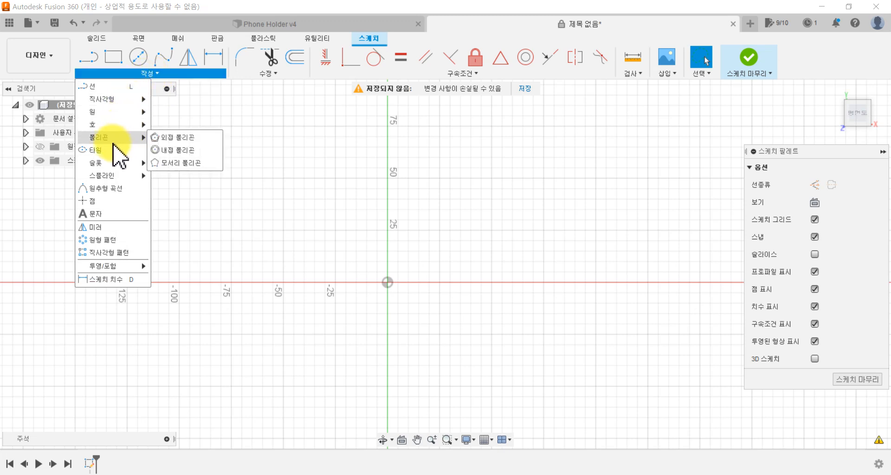
pyautogui.click(162, 150)
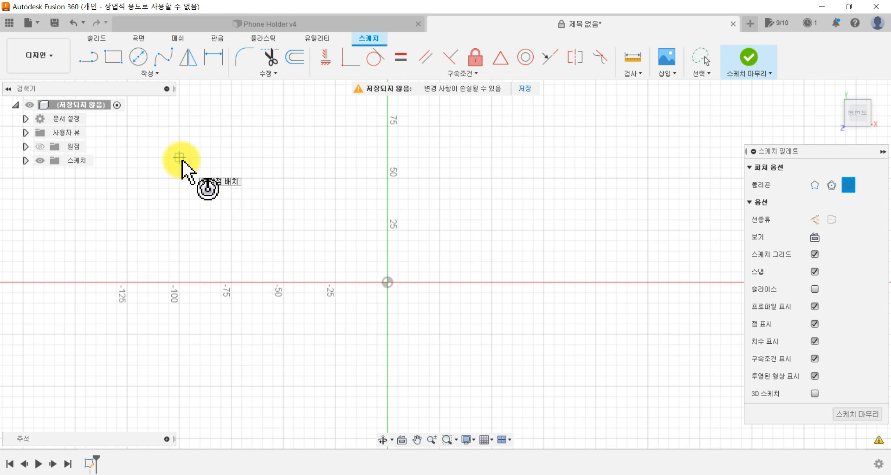
pyautogui.click(388, 283)
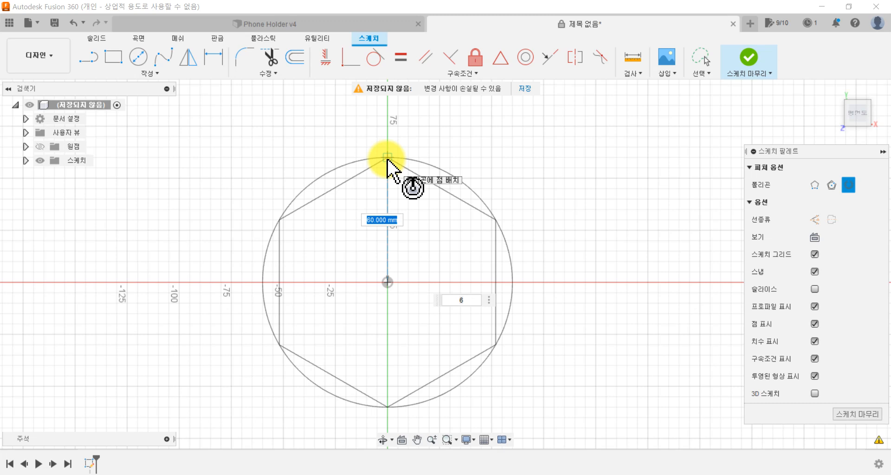
pyautogui.write('40')
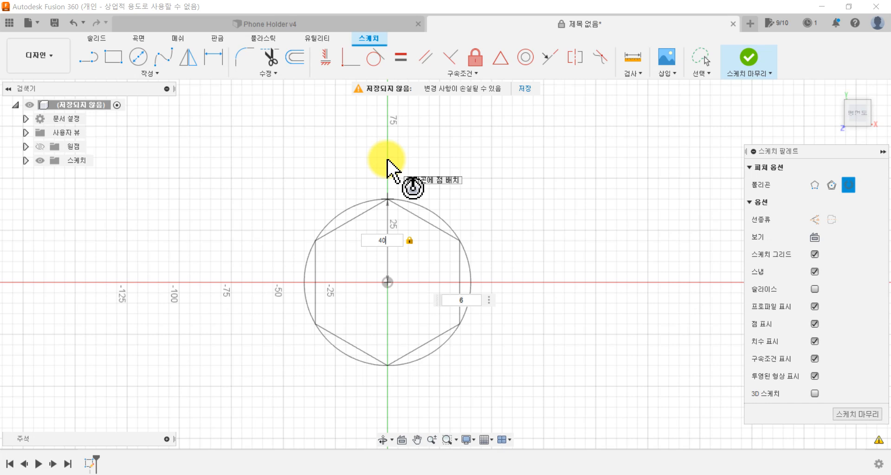
pyautogui.press('Tab')
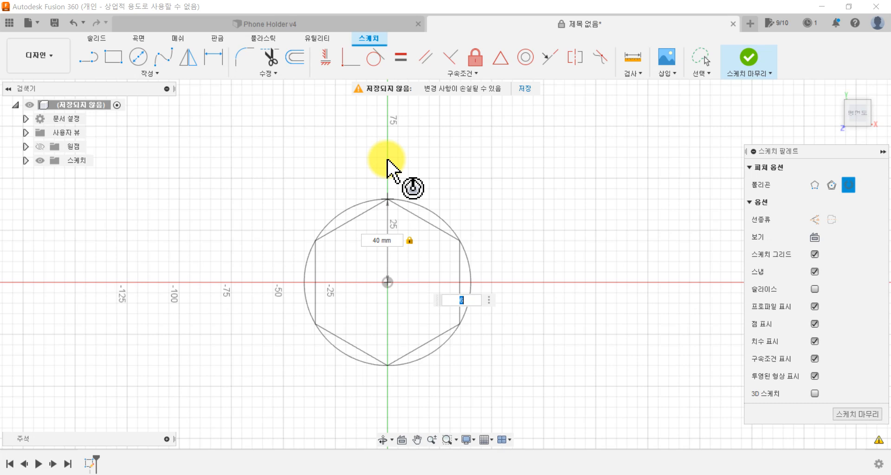
pyautogui.write('3')
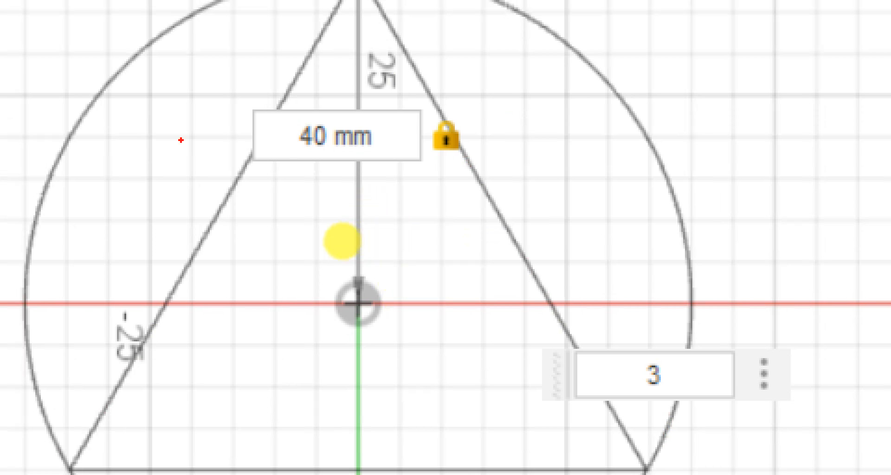
pyautogui.moveTo(149, 105); pyautogui.dragTo(130, 224)
pyautogui.moveTo(197, 135)
pyautogui.mouseDown()
pyautogui.moveTo(242, 153)
pyautogui.moveTo(195, 119)
pyautogui.mouseUp()
pyautogui.moveTo(621, 211)
pyautogui.mouseDown()
pyautogui.moveTo(613, 276)
pyautogui.moveTo(675, 335)
pyautogui.mouseUp()
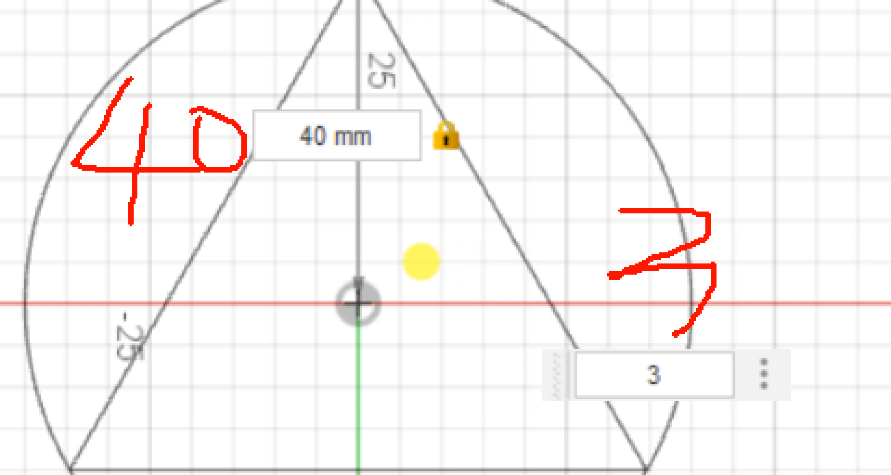
pyautogui.press('Escape')
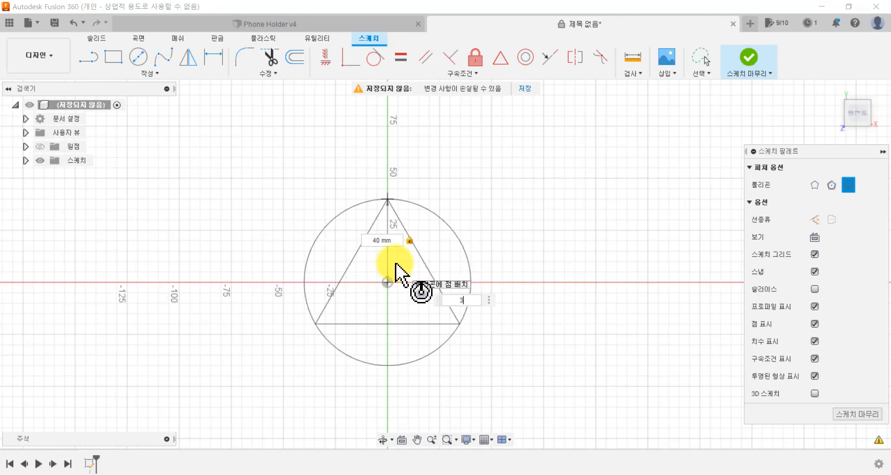
pyautogui.press('Return')
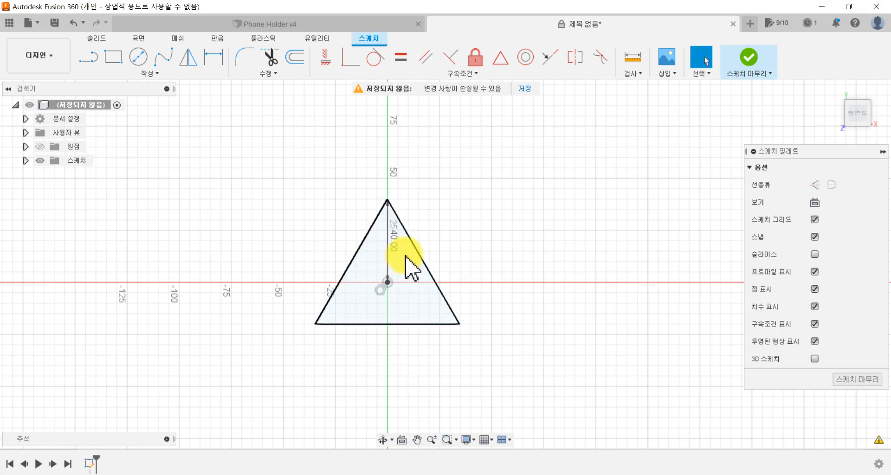
# Step: Draw a vertical line from the origin to the triangle's upper vertex
pyautogui.scroll(3, 405, 267)
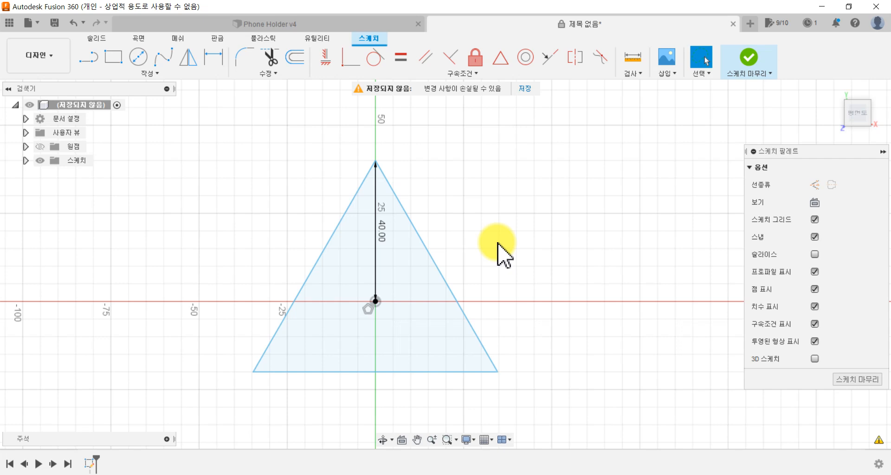
pyautogui.moveTo(375, 163)
pyautogui.mouseDown()
pyautogui.moveTo(332, 172)
pyautogui.moveTo(249, 268)
pyautogui.moveTo(395, 187)
pyautogui.moveTo(467, 252)
pyautogui.moveTo(405, 173)
pyautogui.moveTo(377, 175)
pyautogui.mouseUp()
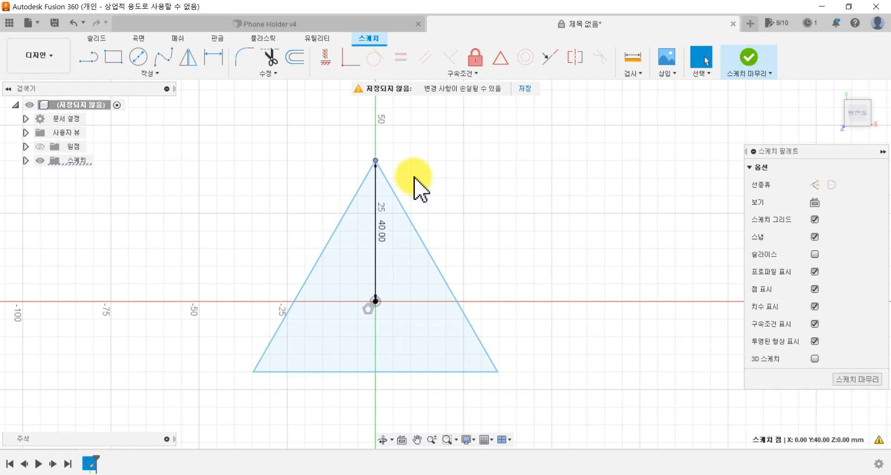
pyautogui.click(91, 57)
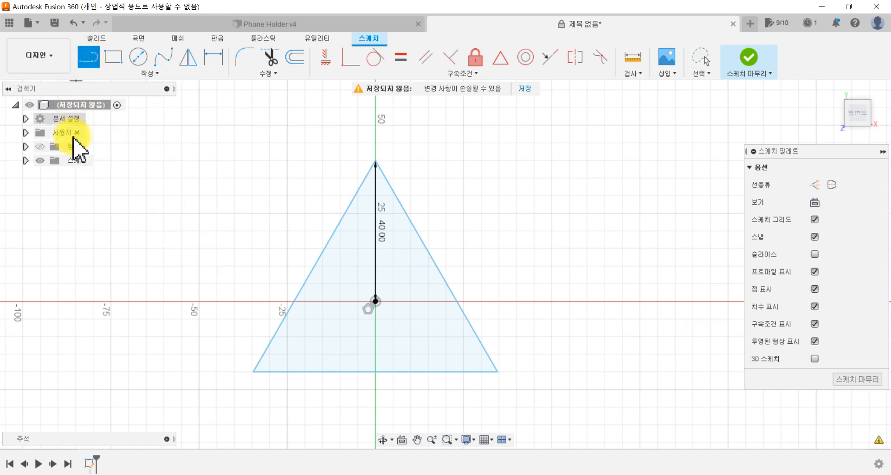
pyautogui.click(376, 302)
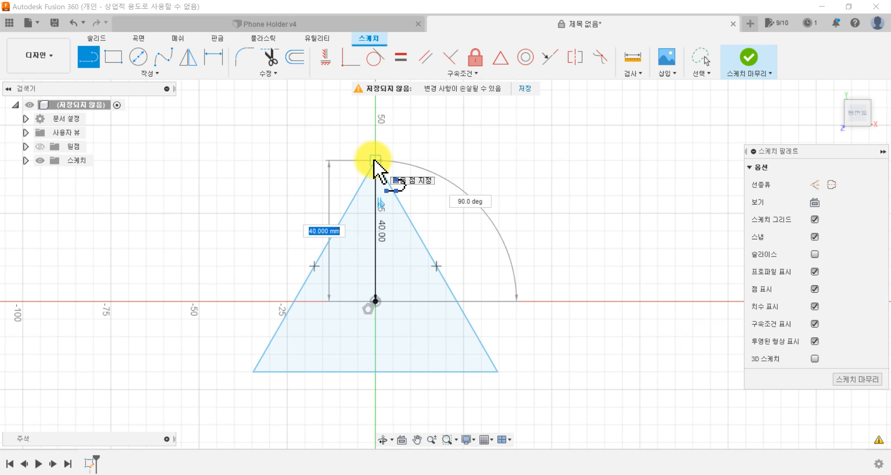
pyautogui.click(375, 163)
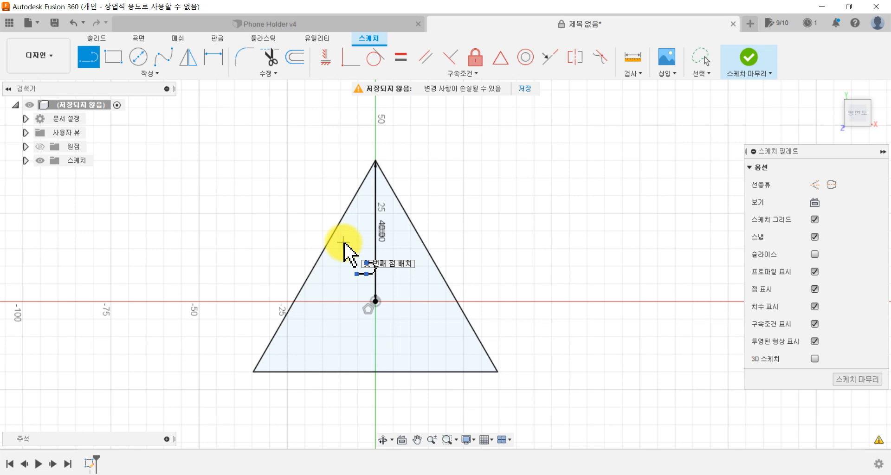
pyautogui.press('Escape')
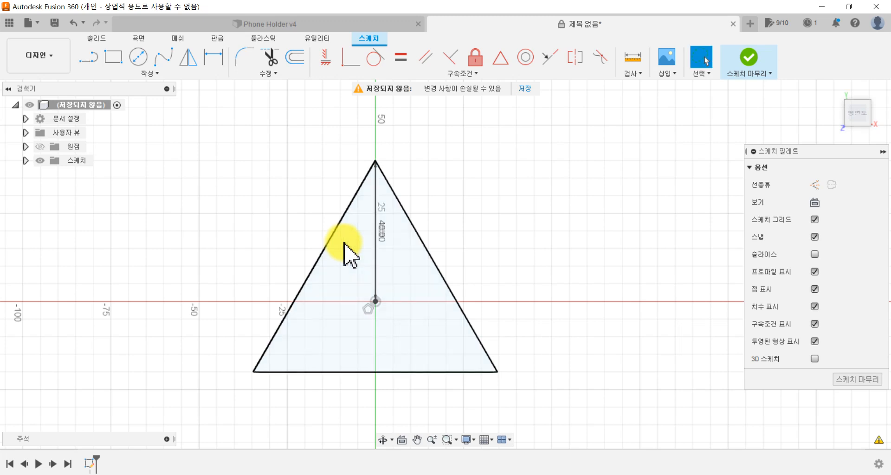
pyautogui.click(388, 185)
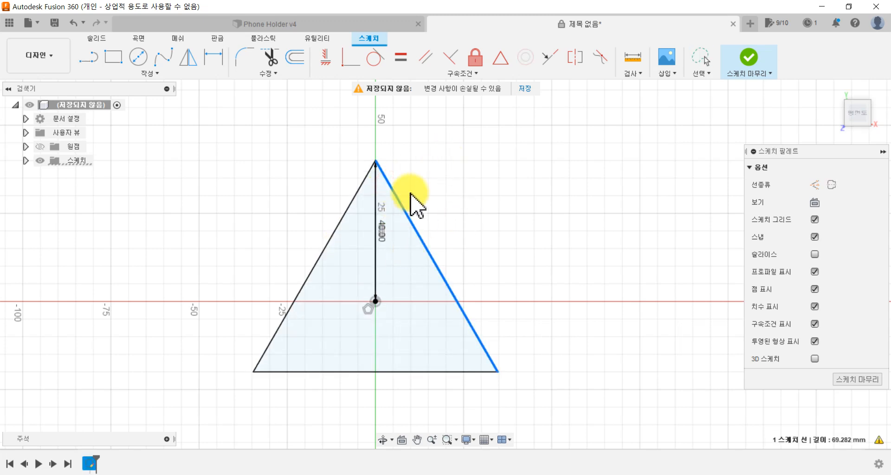
pyautogui.click(375, 161)
pyautogui.moveTo(279, 180); pyautogui.dragTo(414, 166)
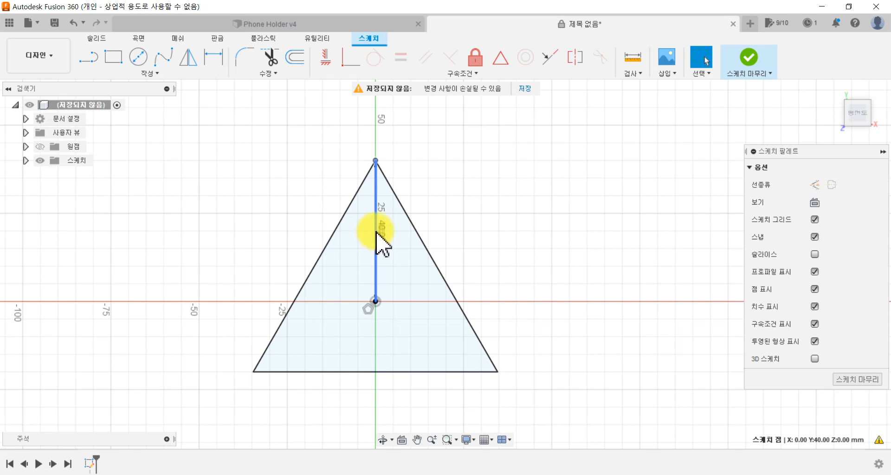
# Step: Convert the vertical line between the triangle's centre and its upper vertex to a construction line
pyautogui.click(375, 204)
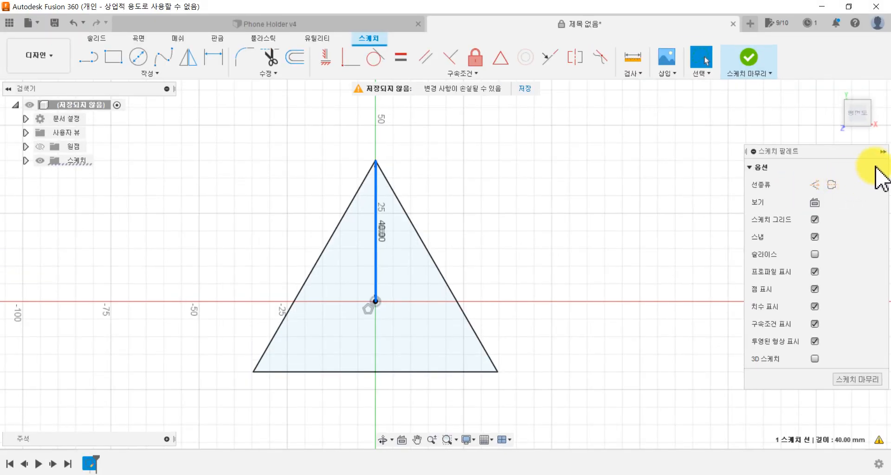
pyautogui.click(883, 152)
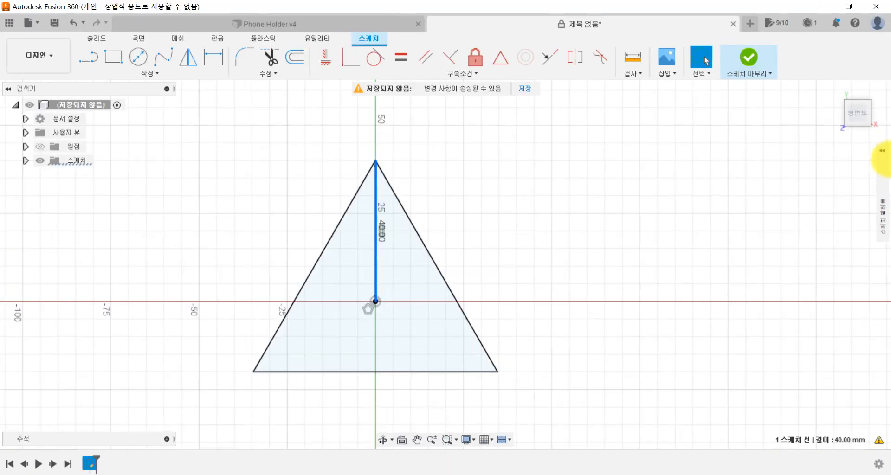
pyautogui.click(856, 83)
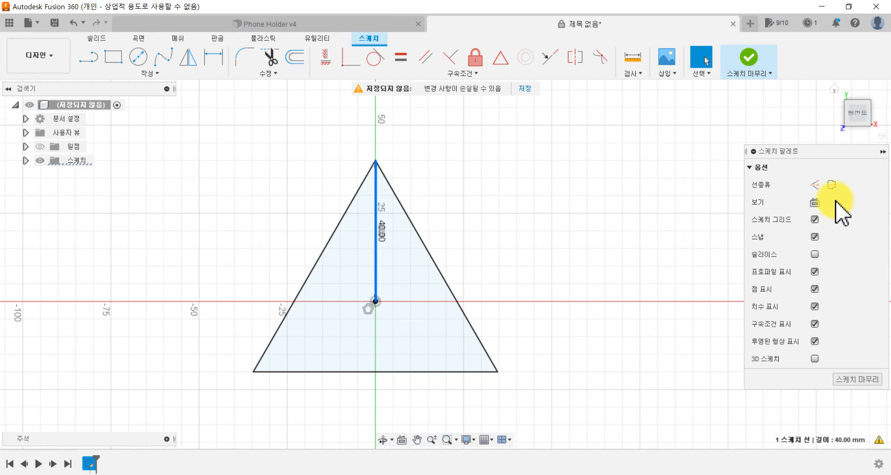
pyautogui.click(815, 185)
pyautogui.scroll(1, 376, 243)
pyautogui.scroll(2, 377, 243)
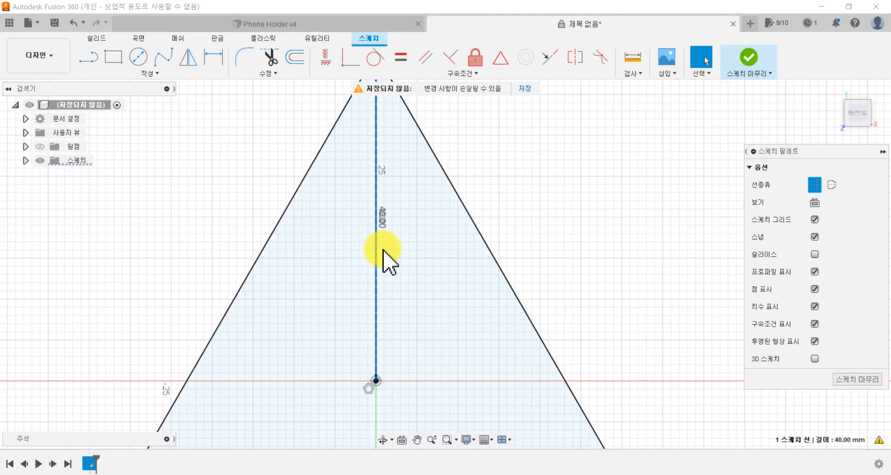
pyautogui.scroll(-1, 399, 239)
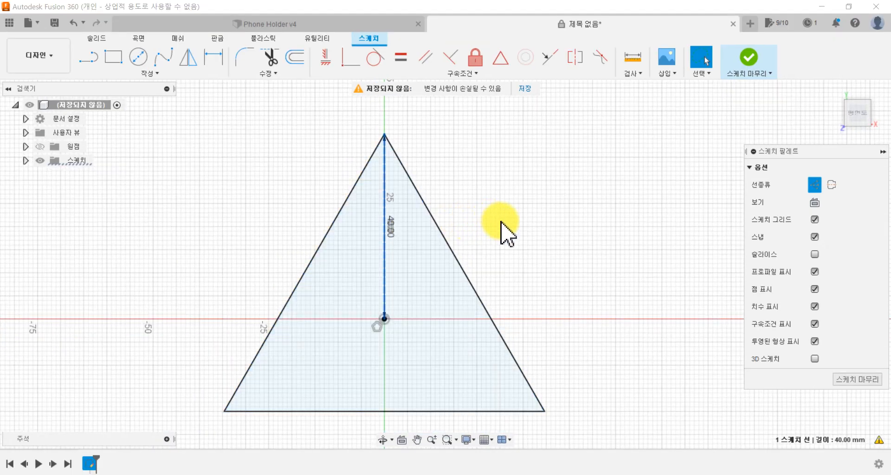
pyautogui.click(501, 223)
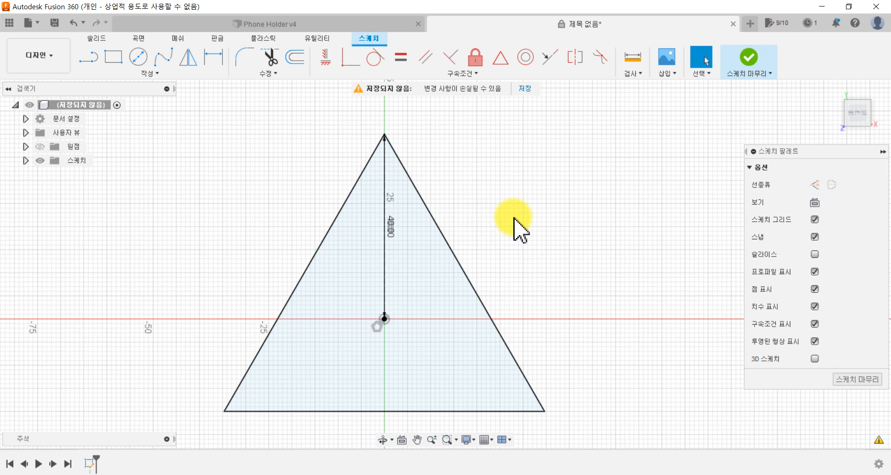
# Step: Check the finished phone holder, then draw a line about 30 mm long from the triangle's lower-right corner, slanting up and outward
pyautogui.click(338, 23)
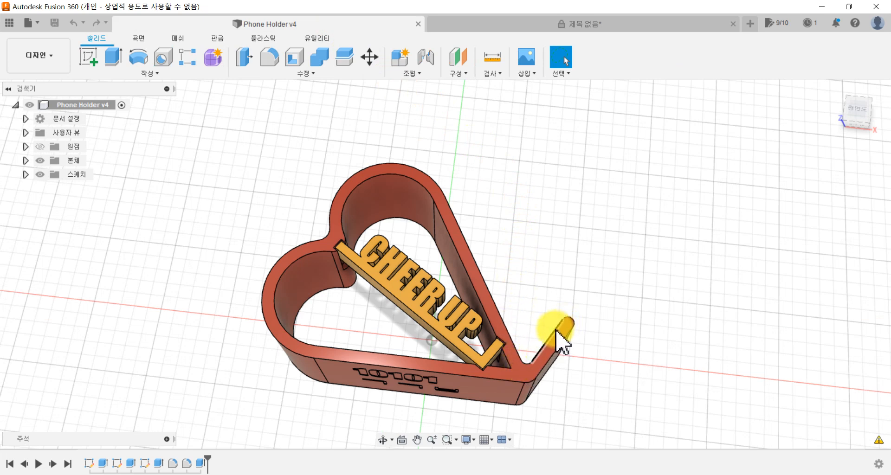
pyautogui.click(551, 26)
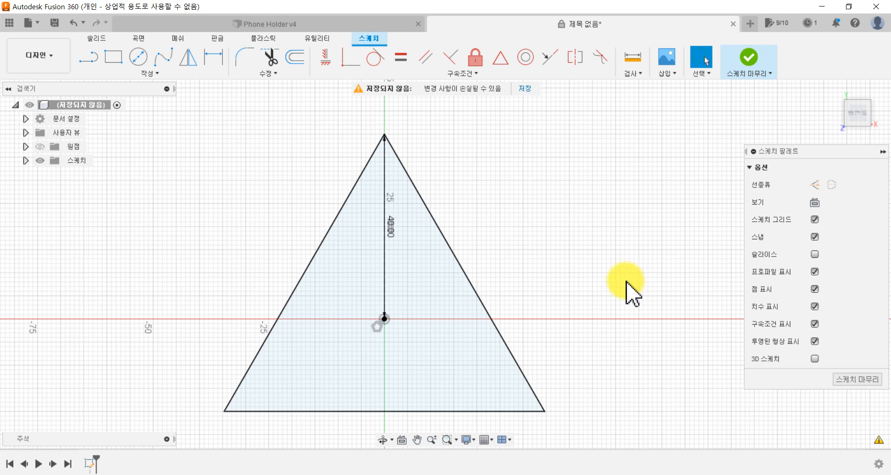
pyautogui.click(87, 58)
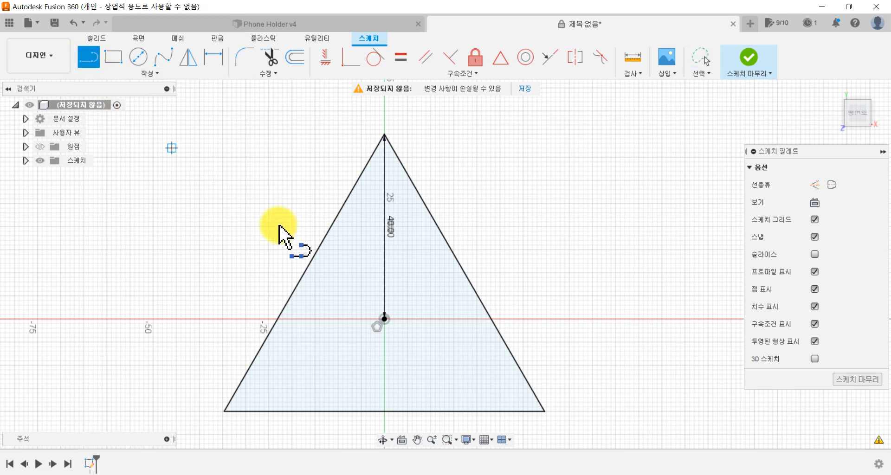
pyautogui.click(545, 411)
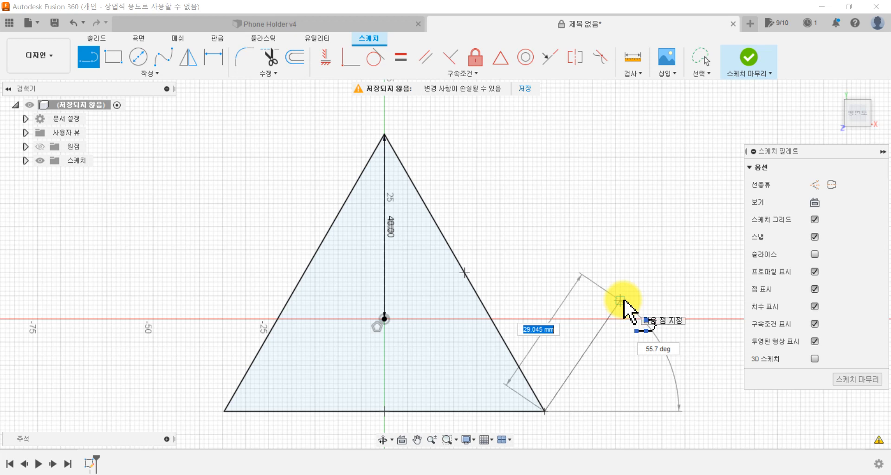
pyautogui.click(620, 301)
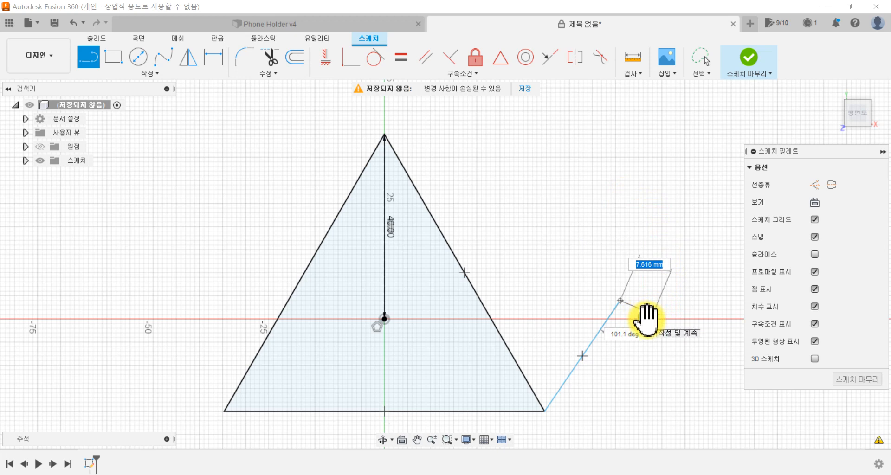
pyautogui.press('Escape')
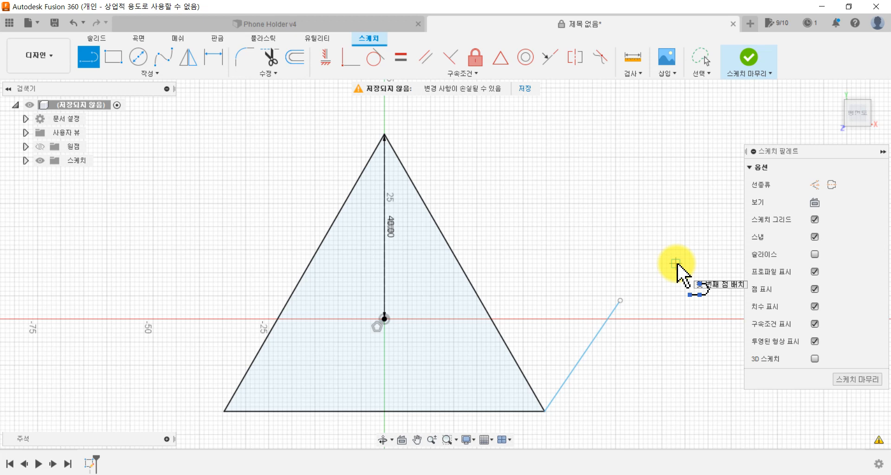
pyautogui.press('Escape')
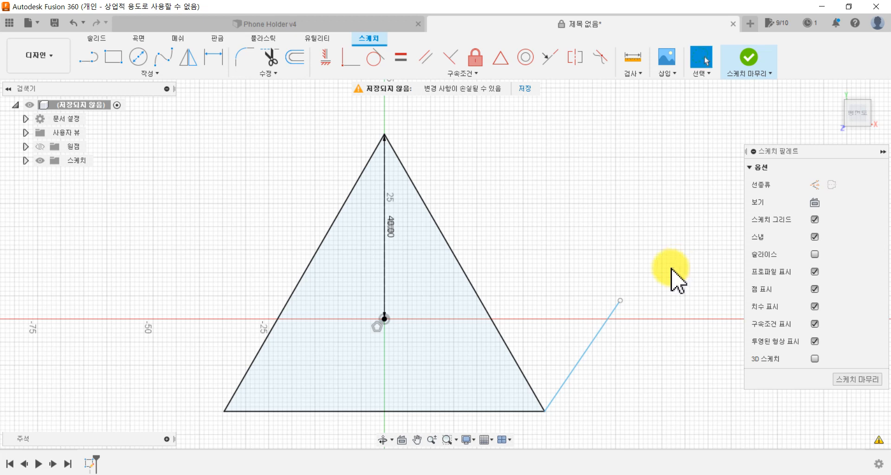
pyautogui.moveTo(611, 317)
pyautogui.mouseDown()
pyautogui.moveTo(634, 344)
pyautogui.moveTo(634, 312)
pyautogui.moveTo(558, 306)
pyautogui.moveTo(639, 331)
pyautogui.moveTo(600, 319)
pyautogui.moveTo(620, 345)
pyautogui.moveTo(618, 366)
pyautogui.mouseUp()
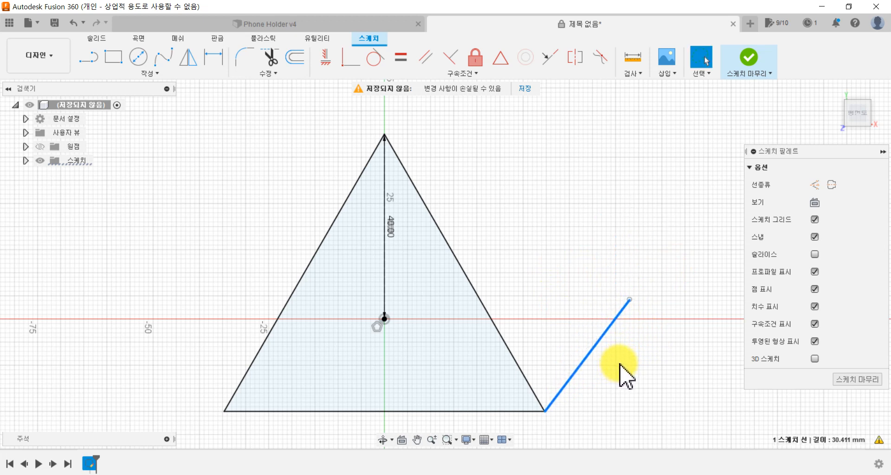
pyautogui.click(289, 200)
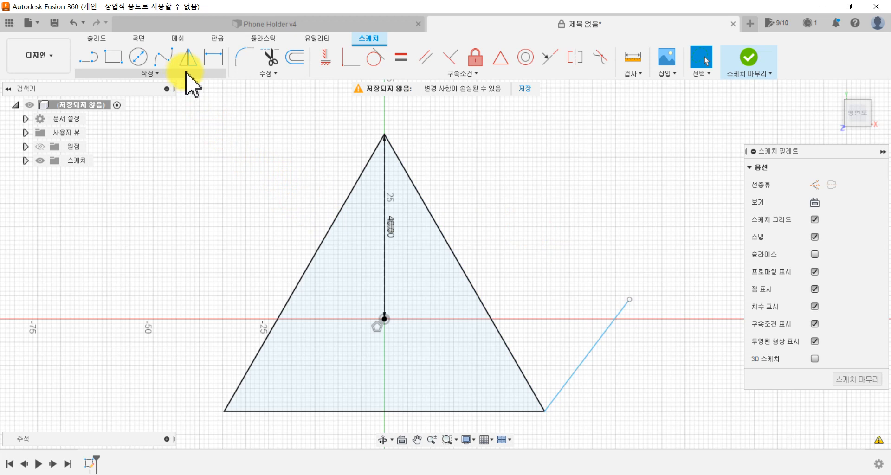
# Step: Try a 25 mm length dimension on the slanted line outside the triangle, and undo it
pyautogui.click(215, 60)
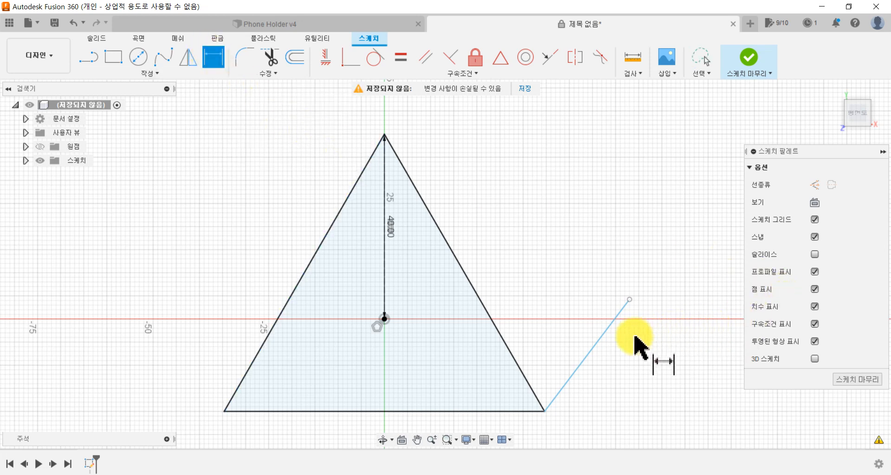
pyautogui.click(605, 345)
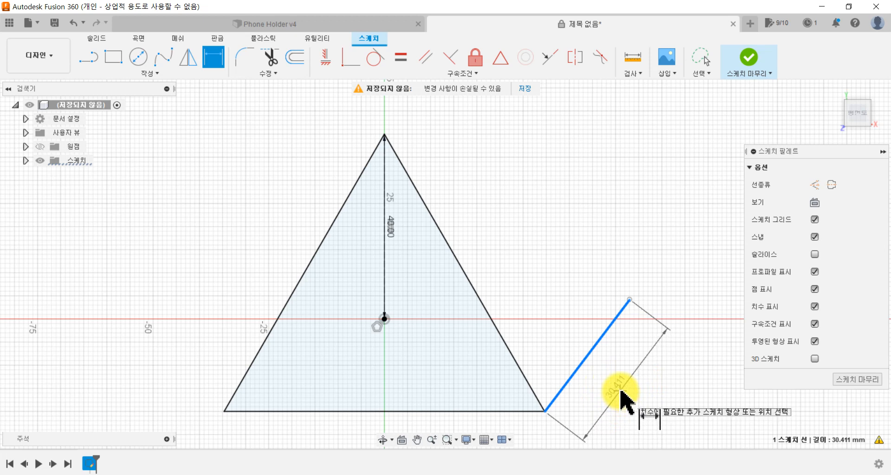
pyautogui.click(621, 391)
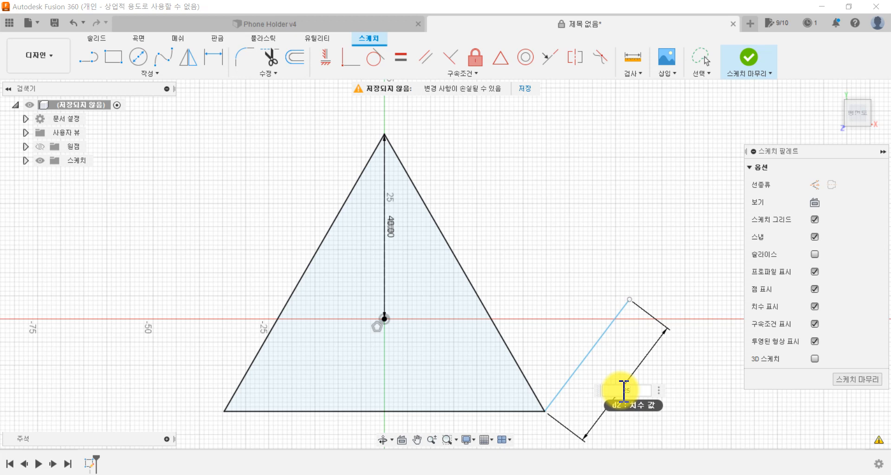
pyautogui.write('25')
pyautogui.press('Return')
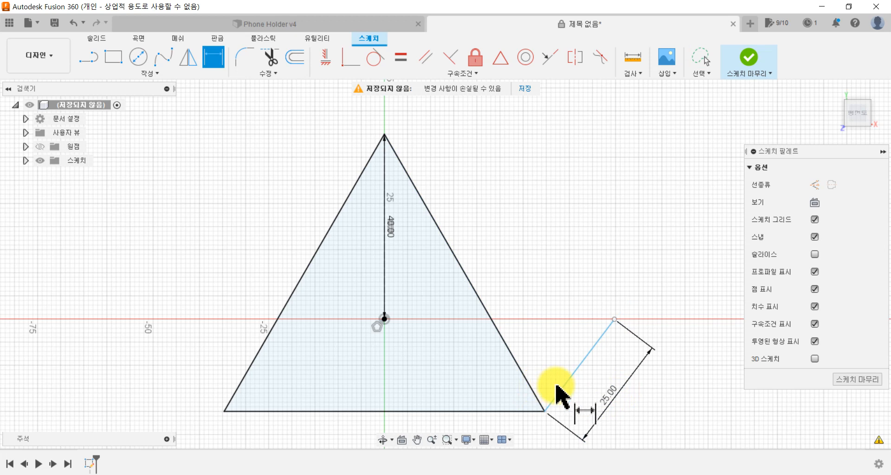
pyautogui.press('Escape')
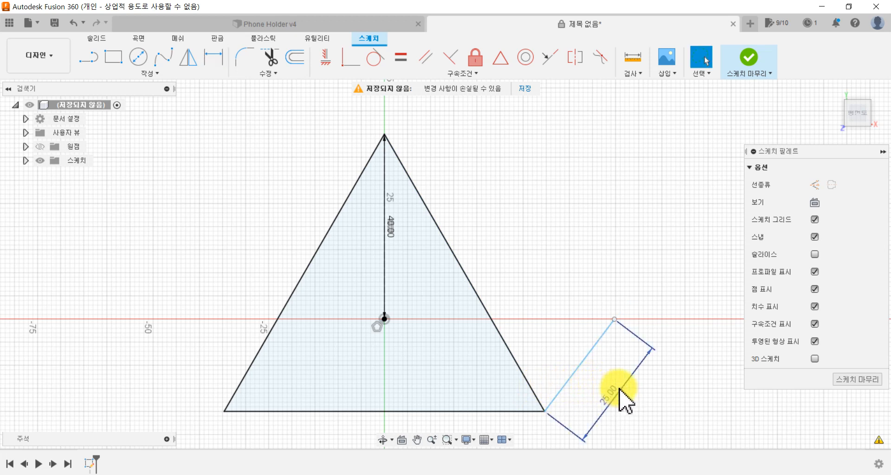
pyautogui.hotkey('ctrl', 'z')
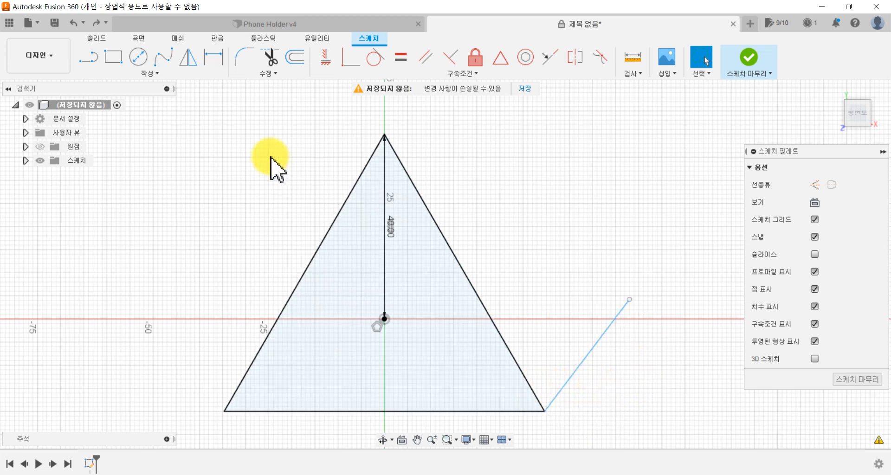
# Step: Dimension the slanted line's length beside it, keeping the length as drawn
pyautogui.click(223, 54)
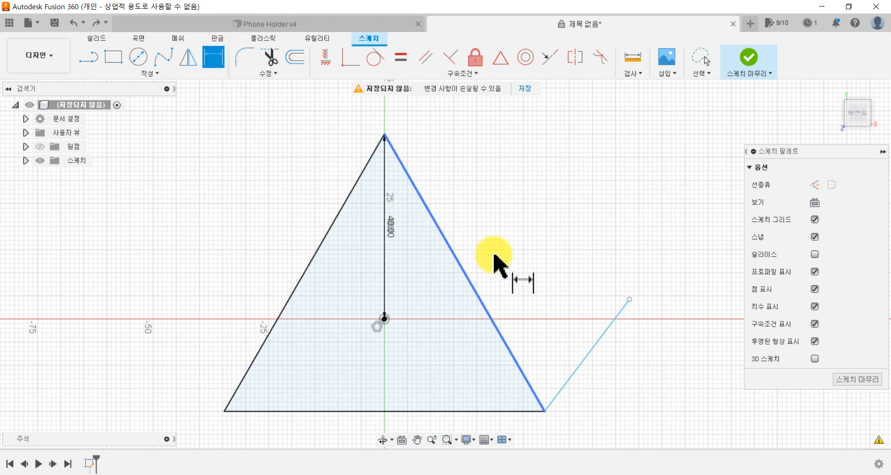
pyautogui.click(597, 359)
pyautogui.click(620, 381)
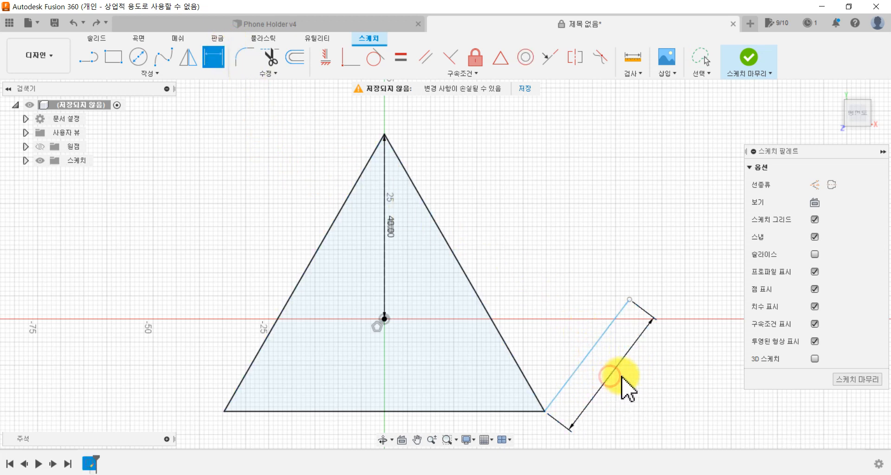
pyautogui.press('Return')
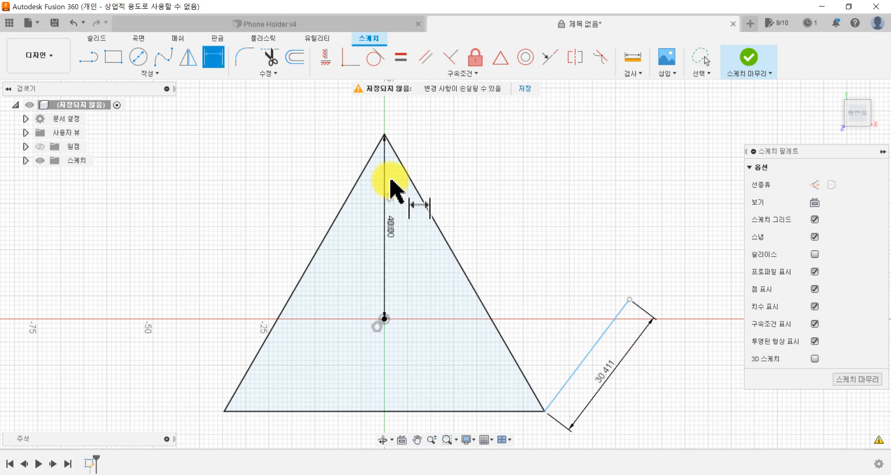
# Step: Add a second length dimension to the slanted line as a driven dimension, placed outside the first one
pyautogui.click(210, 55)
pyautogui.click(599, 344)
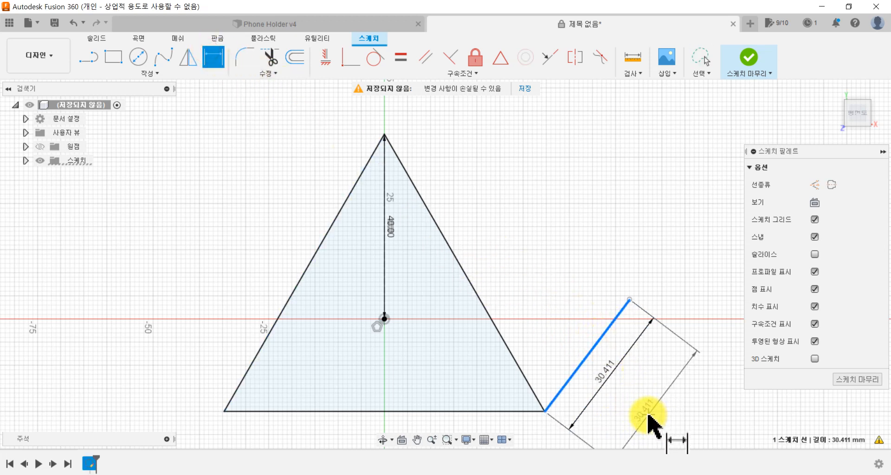
pyautogui.click(649, 417)
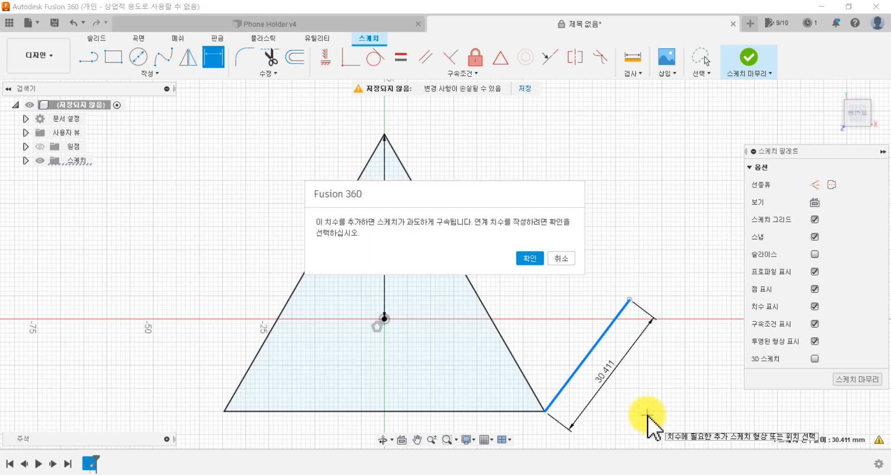
pyautogui.click(529, 258)
pyautogui.moveTo(624, 388)
pyautogui.mouseDown(button='middle')
pyautogui.moveTo(563, 324)
pyautogui.moveTo(576, 331)
pyautogui.mouseUp(button='middle')
pyautogui.scroll(4, 576, 334)
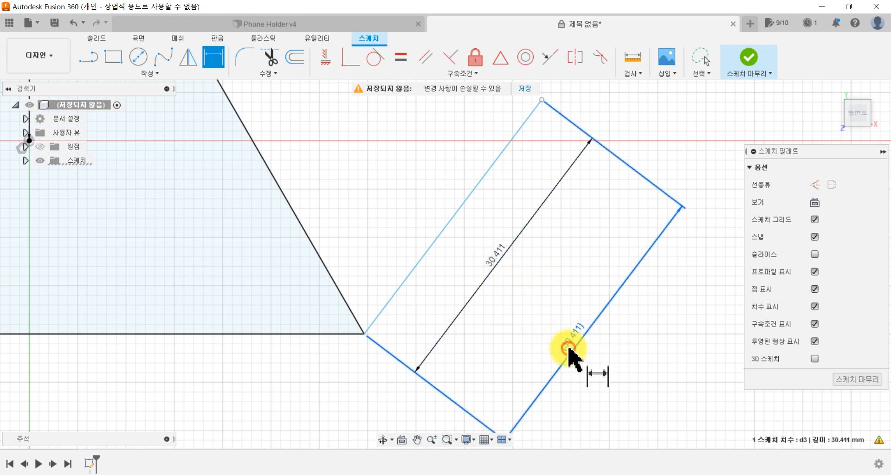
# Step: Delete the driven duplicate dimension and move the remaining length dimension to the outer side of the slanted line
pyautogui.press('Delete')
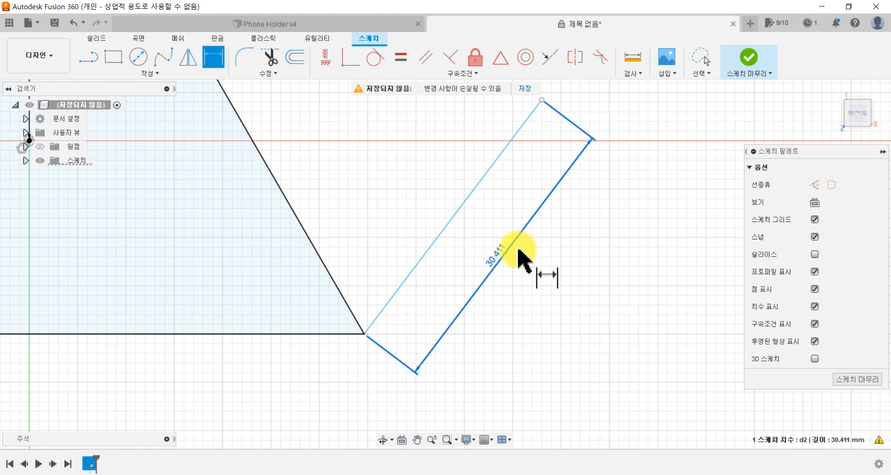
pyautogui.moveTo(502, 249); pyautogui.dragTo(534, 277)
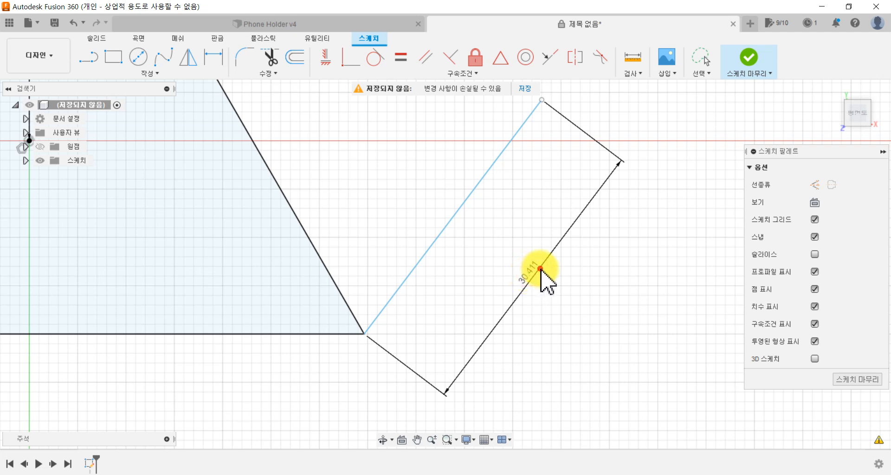
pyautogui.scroll(-3, 399, 246)
pyautogui.moveTo(458, 268); pyautogui.dragTo(397, 228)
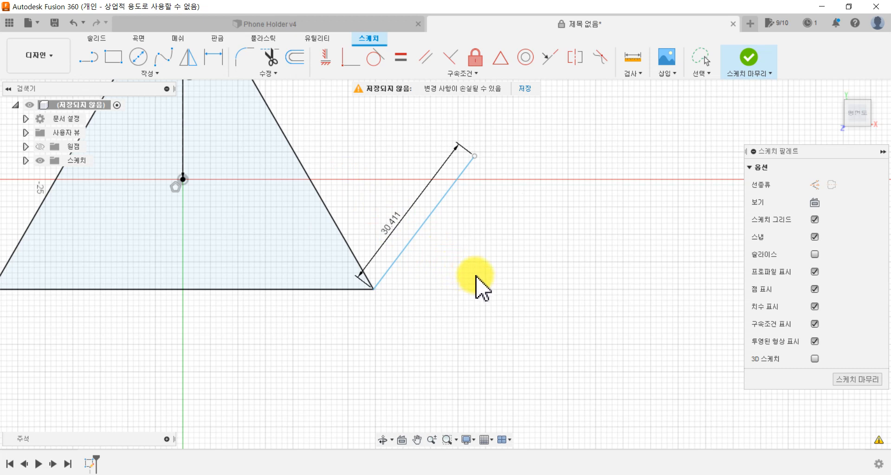
pyautogui.moveTo(391, 224); pyautogui.dragTo(459, 283)
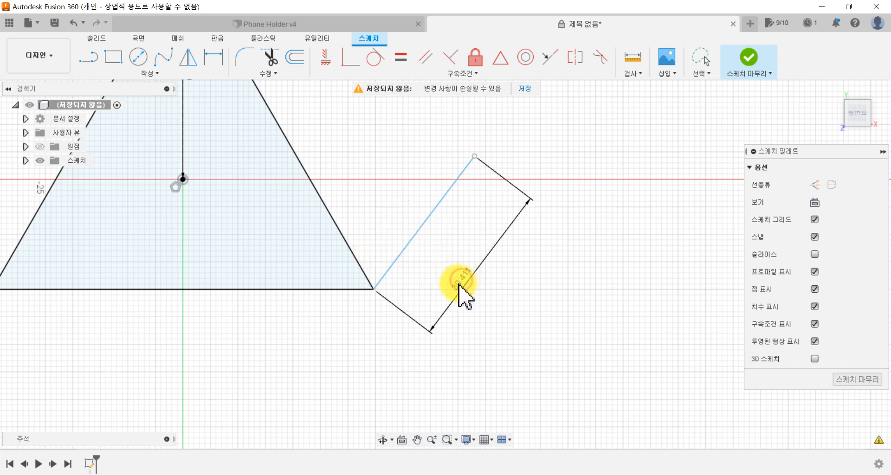
# Step: Set the slanted line's length dimension to 25 mm
pyautogui.click(213, 57)
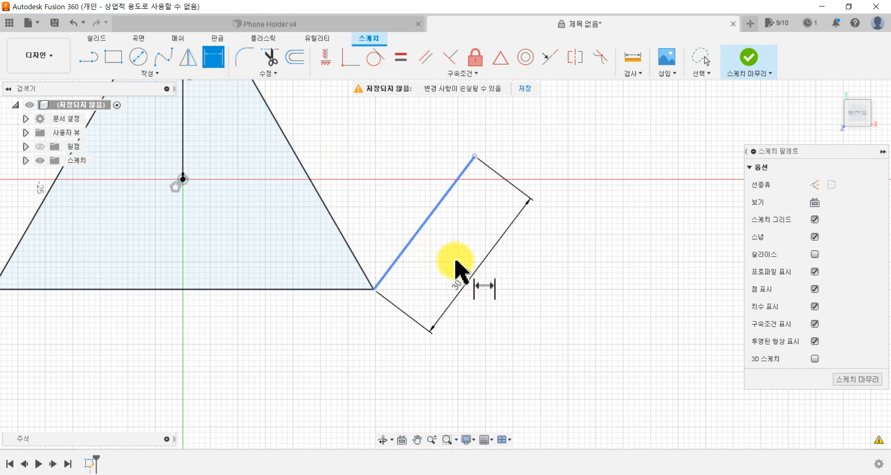
pyautogui.doubleClick(463, 284)
pyautogui.write('25')
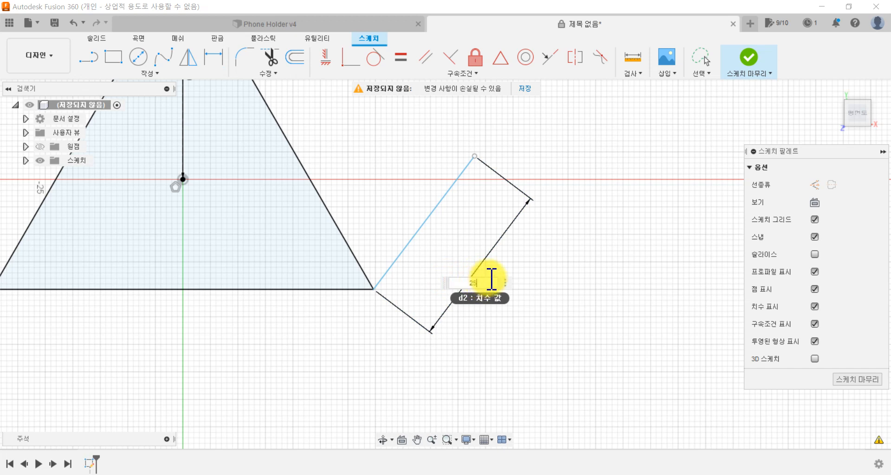
pyautogui.press('Return')
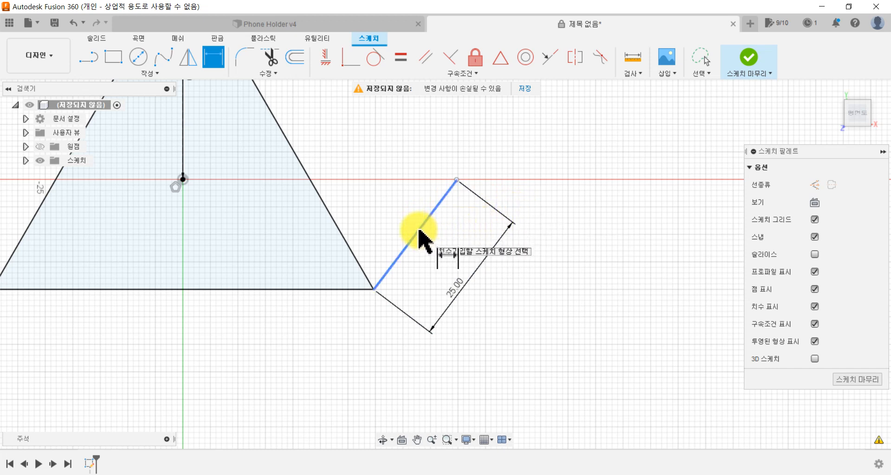
# Step: Dimension the angle between the slanted line and the triangle's base as 120°
pyautogui.click(418, 234)
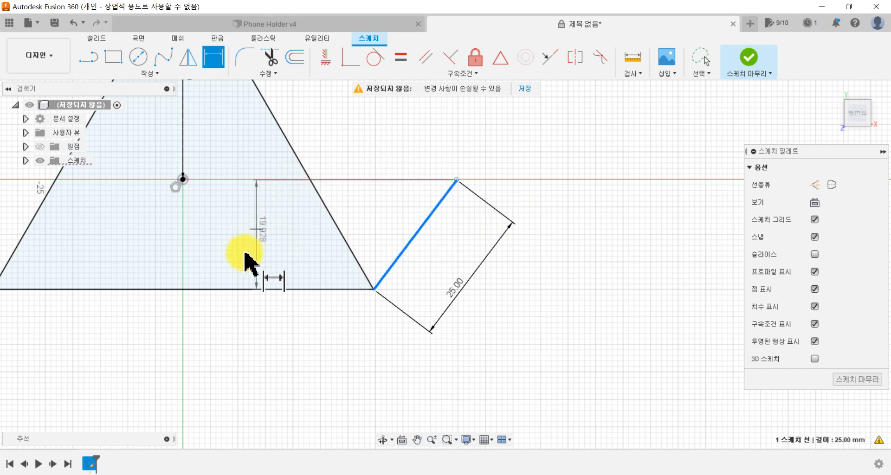
pyautogui.click(234, 289)
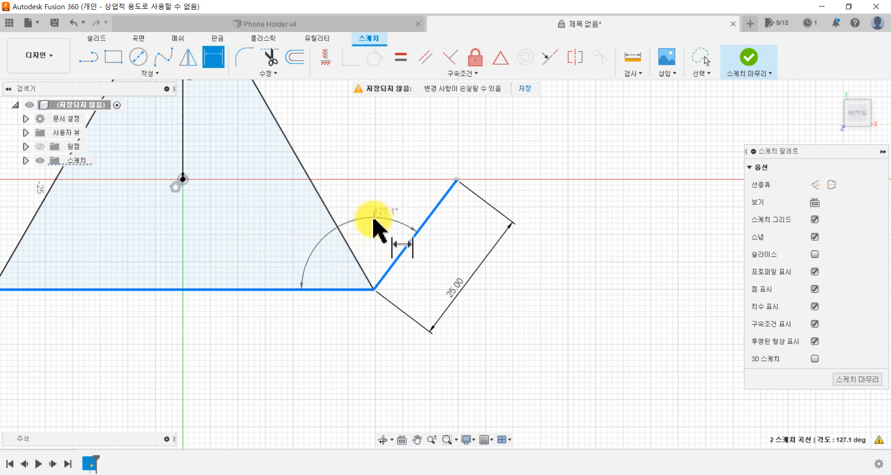
pyautogui.click(374, 243)
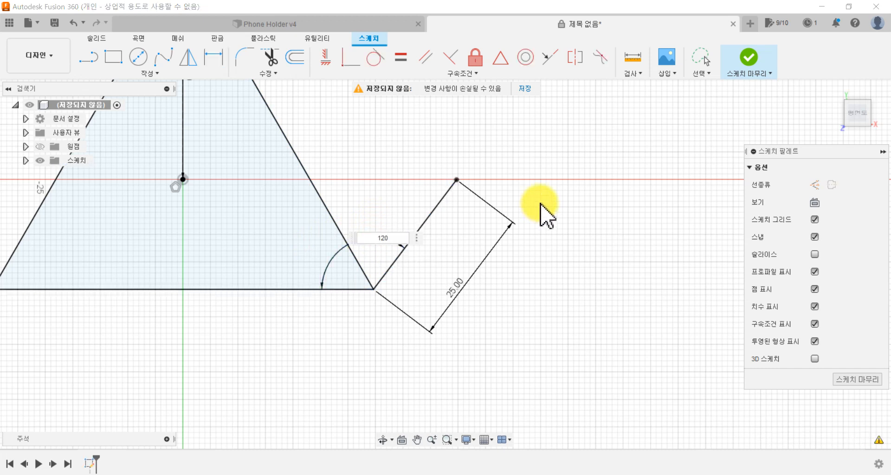
pyautogui.press('Return')
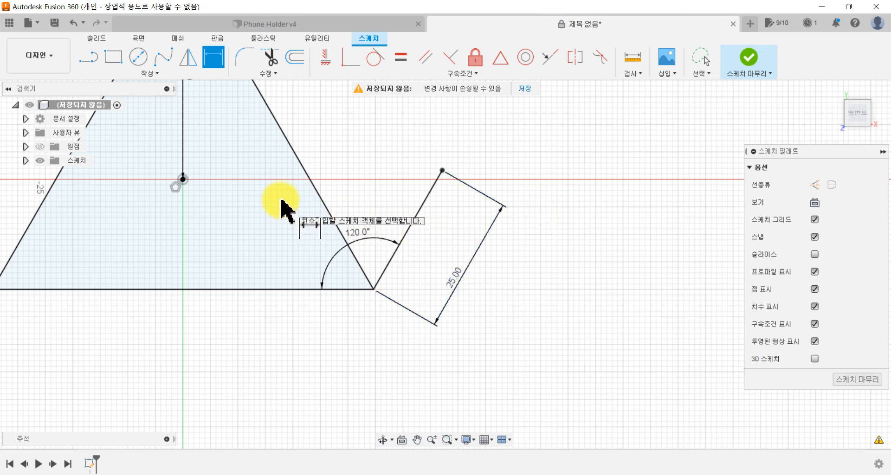
pyautogui.press('Escape')
pyautogui.click(427, 203)
pyautogui.click(531, 314)
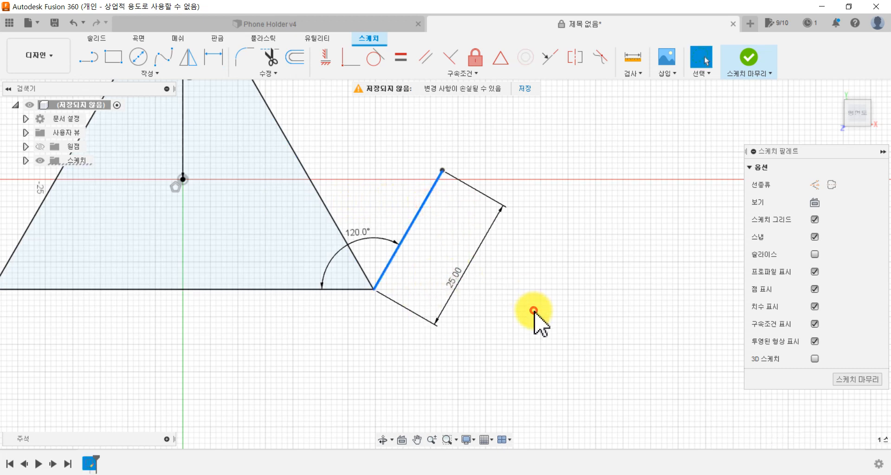
# Step: Draw a 3-point rectangle along the slanted line, from its upper end to the triangle's corner, 4 mm wide toward the triangle
pyautogui.moveTo(379, 307)
pyautogui.mouseDown(button='middle')
pyautogui.moveTo(408, 364)
pyautogui.moveTo(447, 391)
pyautogui.mouseUp(button='middle')
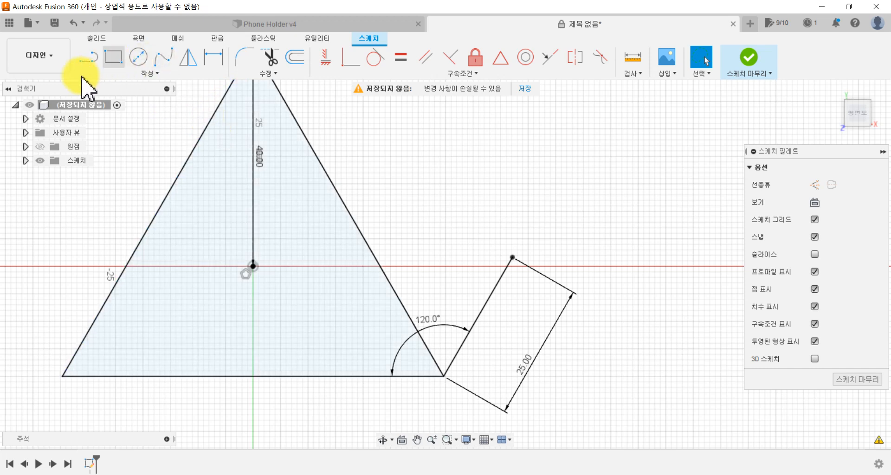
pyautogui.click(117, 60)
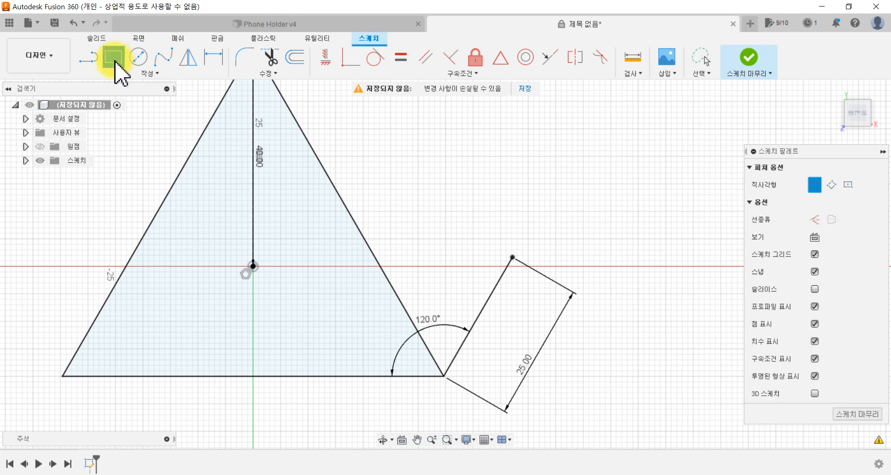
pyautogui.click(832, 186)
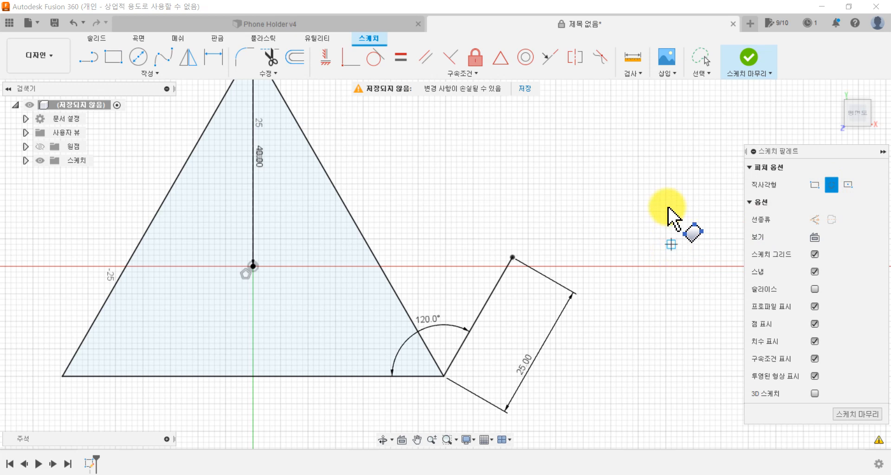
pyautogui.click(149, 73)
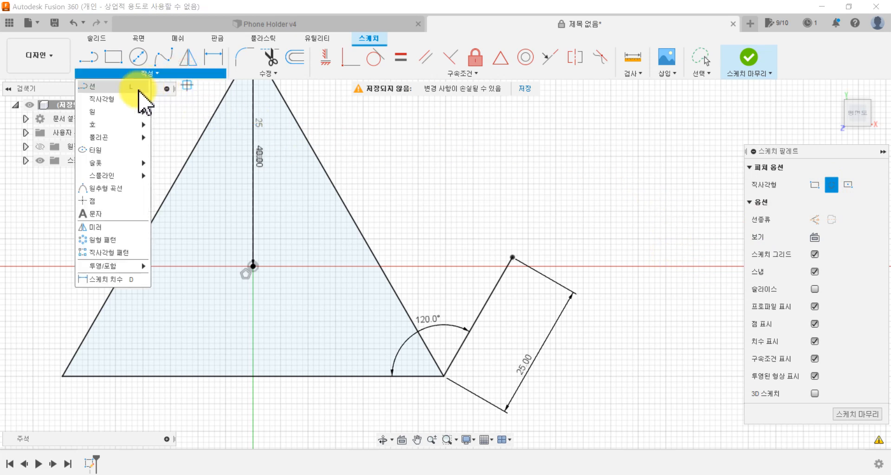
pyautogui.moveTo(121, 100)
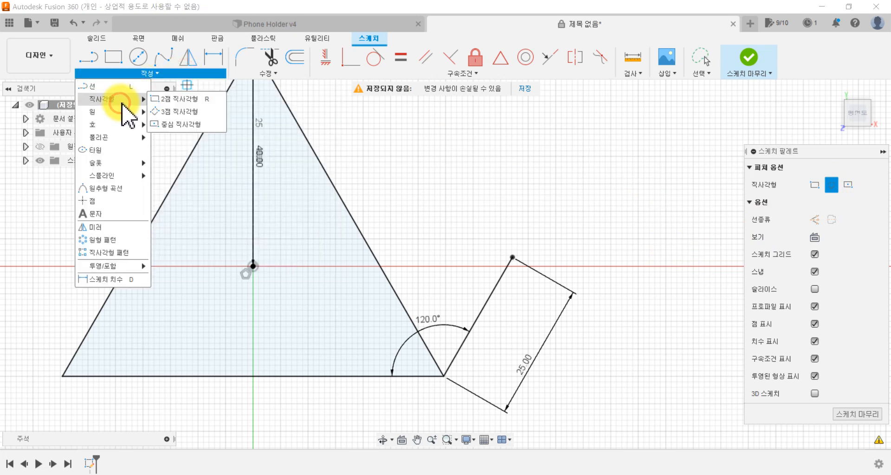
pyautogui.click(163, 113)
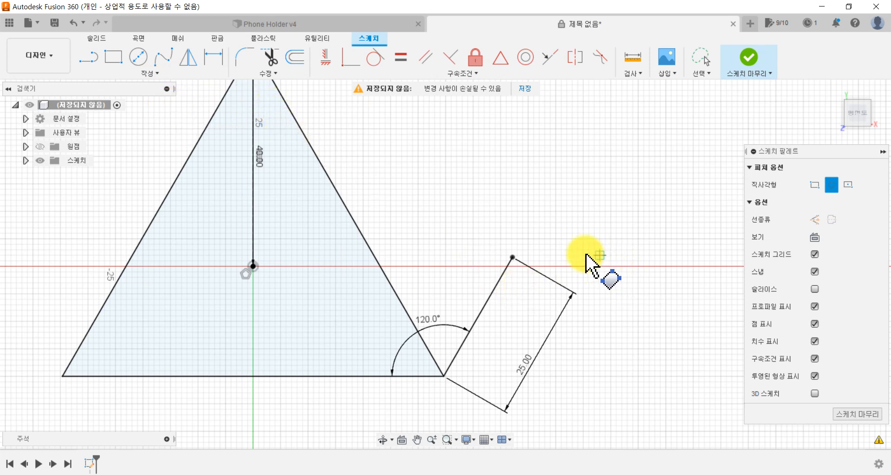
pyautogui.click(516, 257)
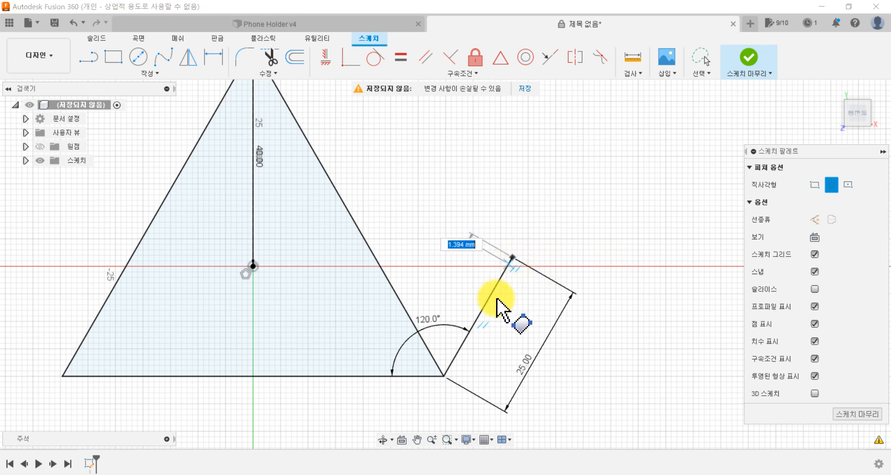
pyautogui.click(445, 375)
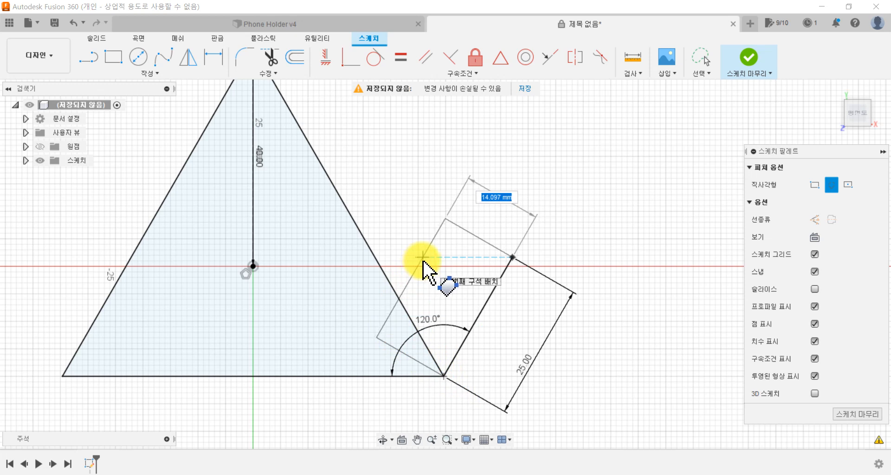
pyautogui.press('Tab')
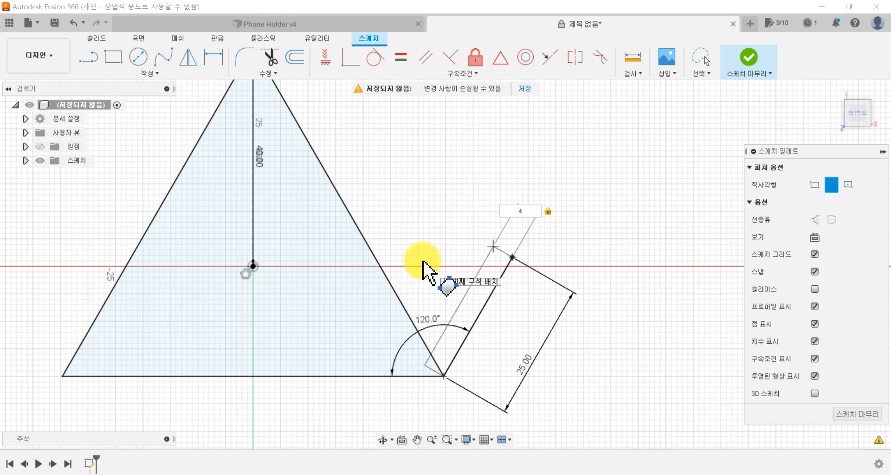
pyautogui.press('Return')
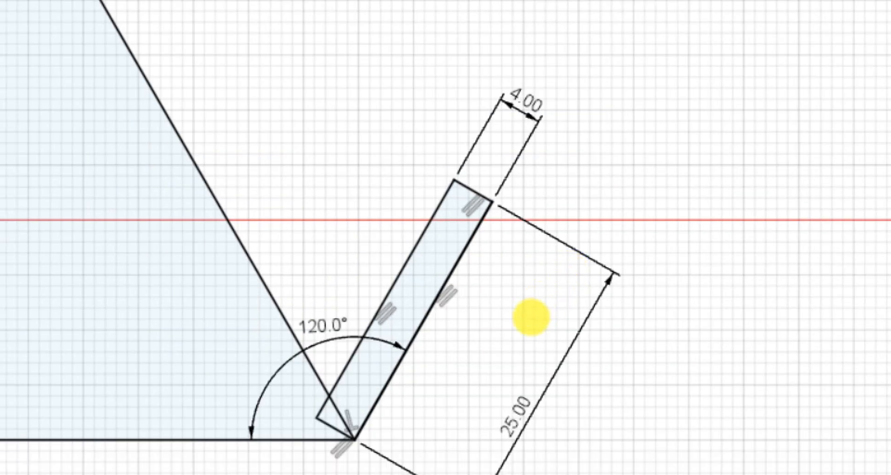
pyautogui.press('l')
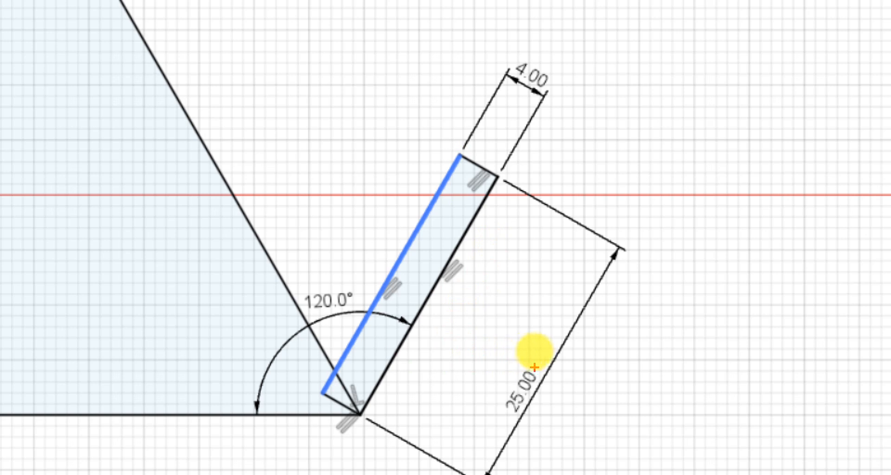
pyautogui.moveTo(543, 352)
pyautogui.mouseDown()
pyautogui.moveTo(481, 385)
pyautogui.moveTo(515, 434)
pyautogui.moveTo(559, 369)
pyautogui.mouseUp()
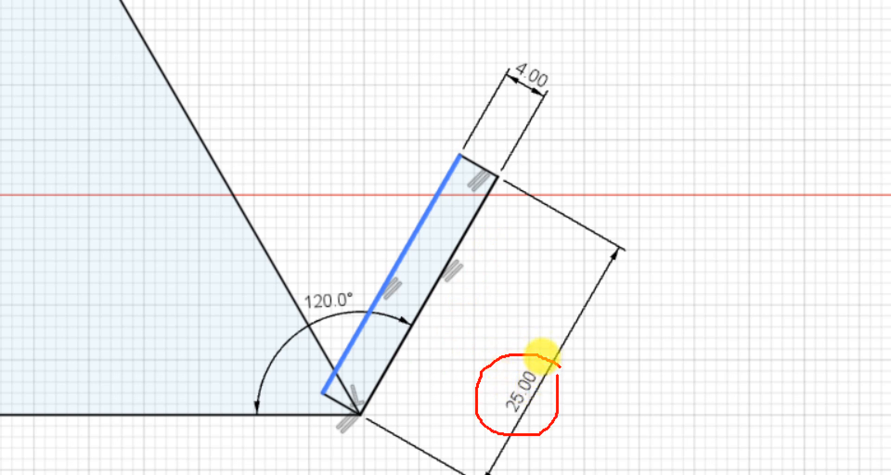
pyautogui.moveTo(527, 43)
pyautogui.mouseDown()
pyautogui.moveTo(483, 81)
pyautogui.moveTo(573, 88)
pyautogui.moveTo(531, 57)
pyautogui.mouseUp()
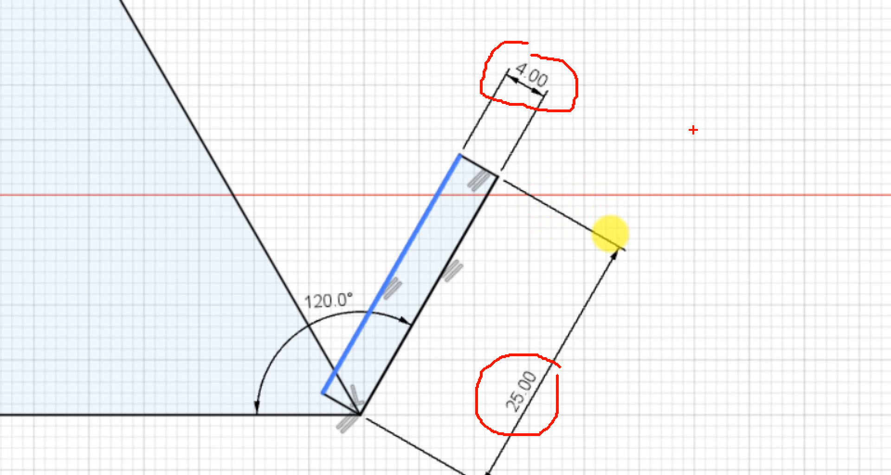
pyautogui.moveTo(327, 320)
pyautogui.mouseDown()
pyautogui.moveTo(283, 310)
pyautogui.moveTo(355, 297)
pyautogui.moveTo(329, 320)
pyautogui.mouseUp()
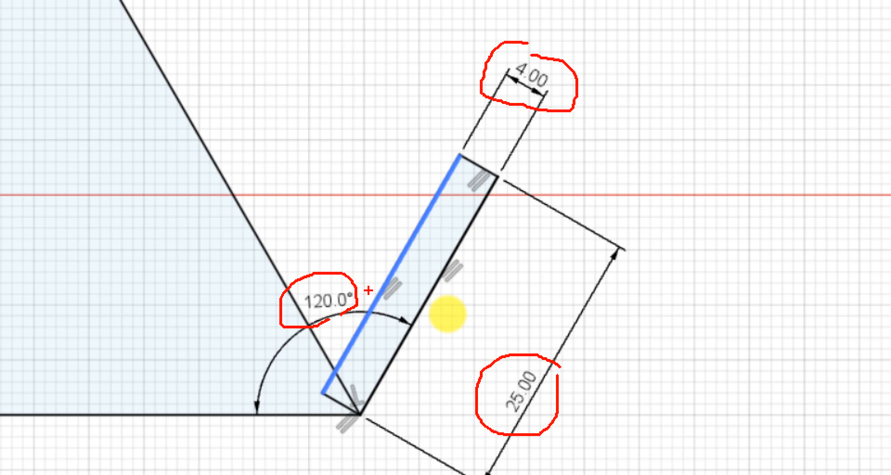
pyautogui.press('Escape')
# Step: Check the finished phone holder, then draw a 3-point arc from the triangle's apex to the midpoint of its left side, bulging outward
pyautogui.moveTo(241, 286); pyautogui.dragTo(339, 328, button='middle')
pyautogui.scroll(-1, 338, 327)
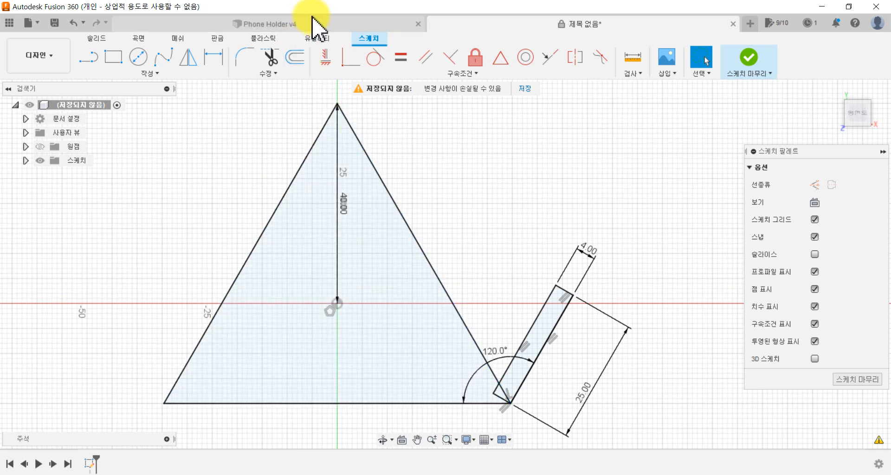
pyautogui.click(312, 25)
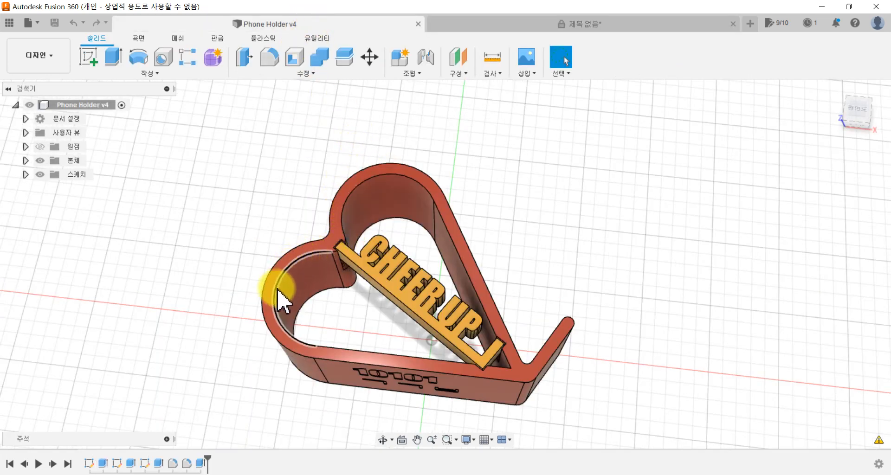
pyautogui.click(470, 25)
pyautogui.moveTo(176, 237); pyautogui.dragTo(203, 253, button='middle')
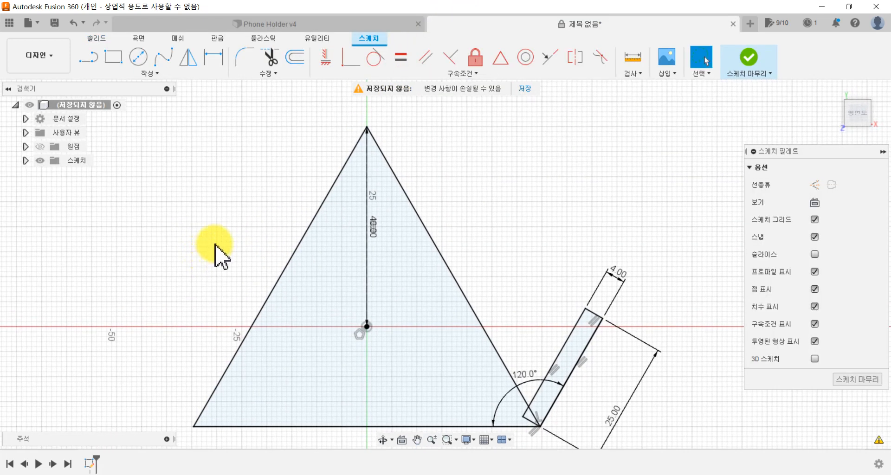
pyautogui.click(147, 70)
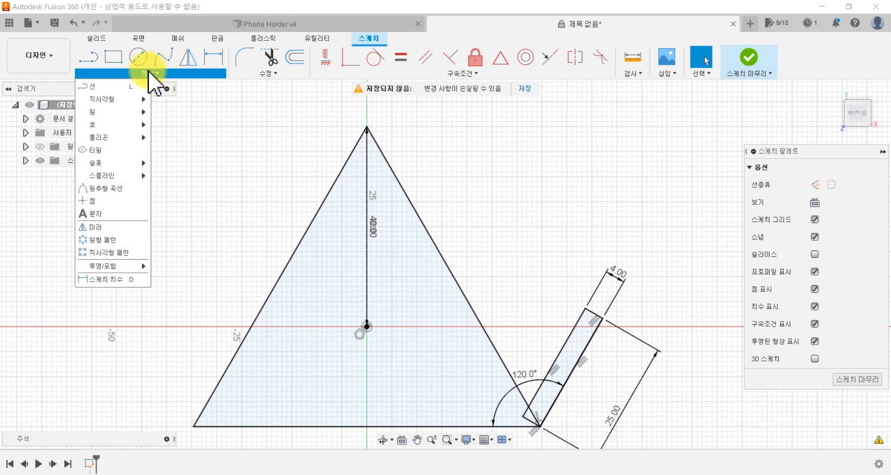
pyautogui.click(118, 129)
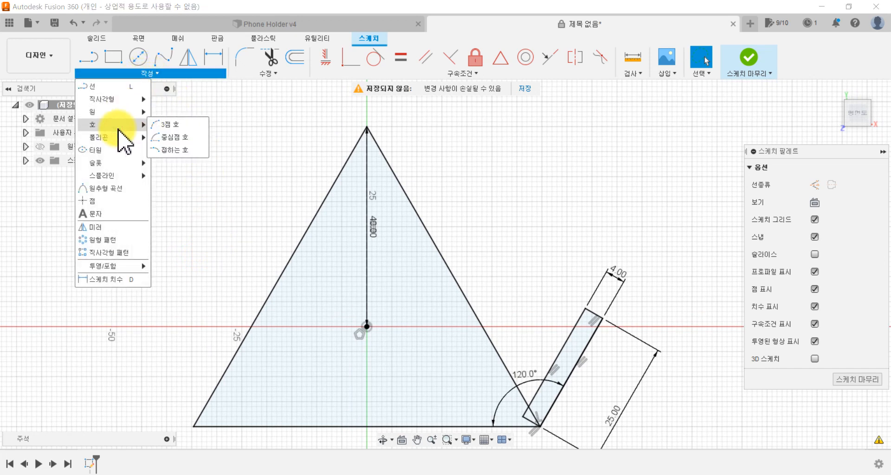
pyautogui.click(162, 124)
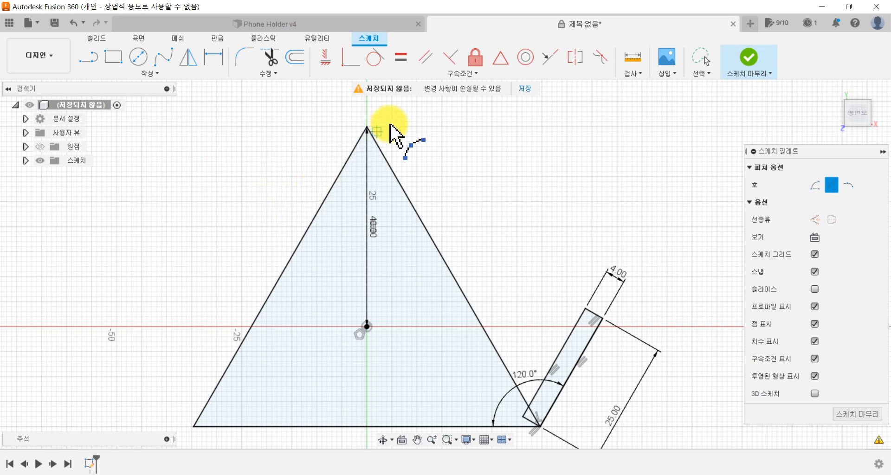
pyautogui.click(366, 127)
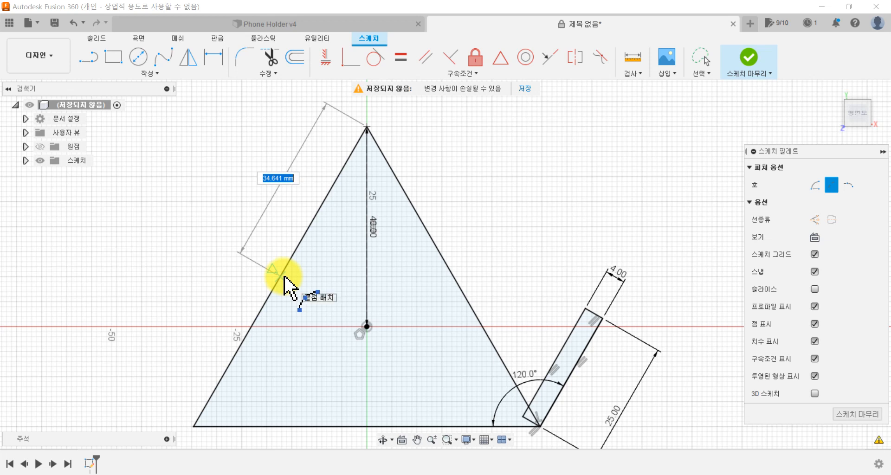
pyautogui.click(281, 277)
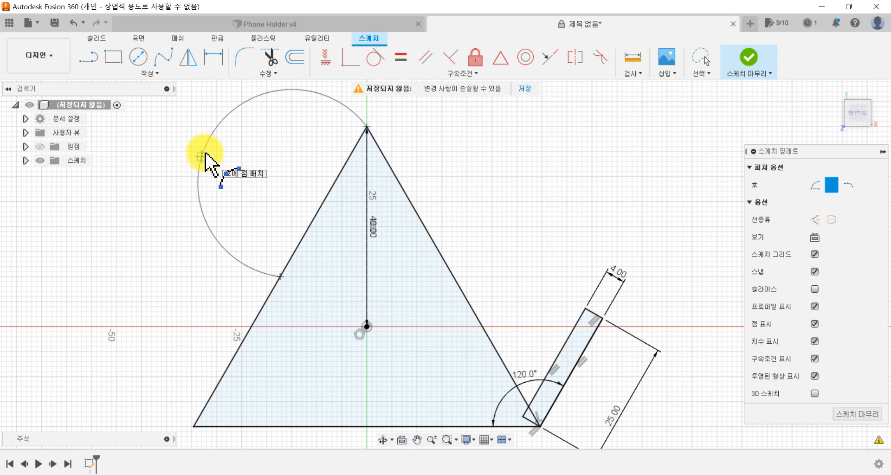
pyautogui.click(205, 154)
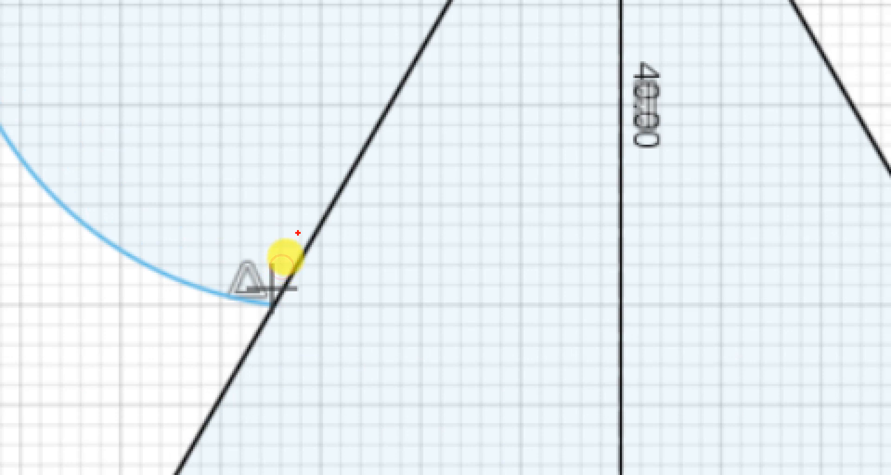
# Step: Trim away the arc drawn on the left side of the triangle
pyautogui.moveTo(253, 230)
pyautogui.mouseDown()
pyautogui.moveTo(153, 246)
pyautogui.moveTo(413, 354)
pyautogui.moveTo(206, 213)
pyautogui.mouseUp()
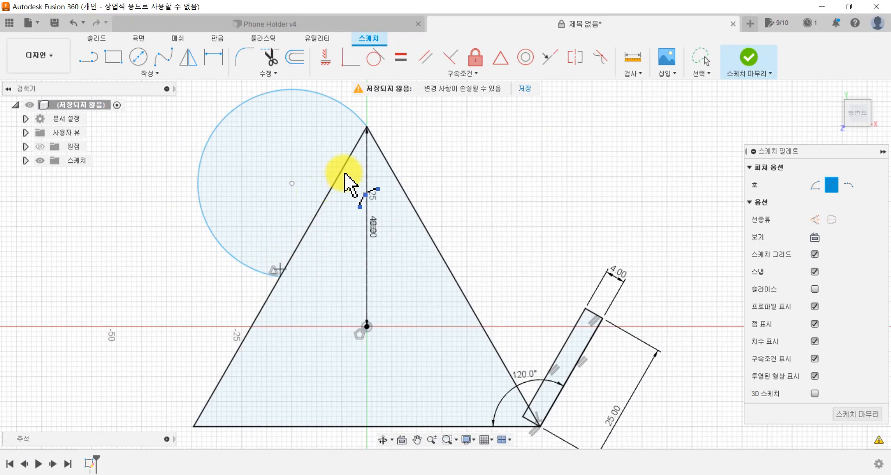
pyautogui.click(350, 160)
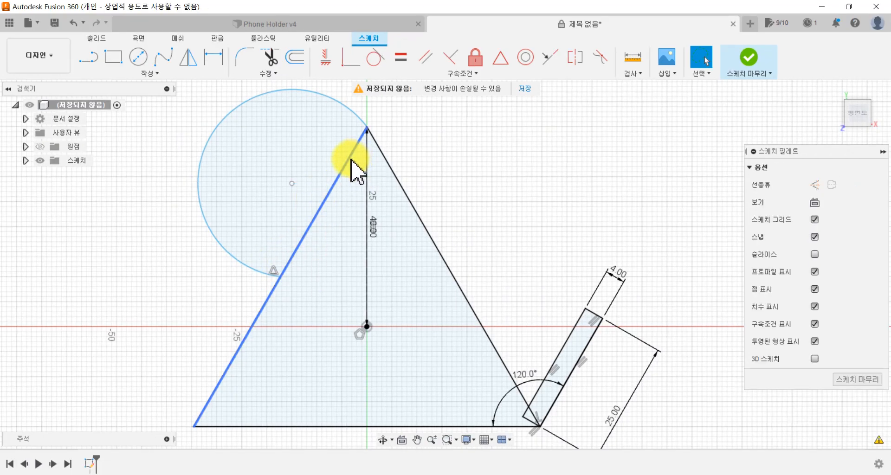
pyautogui.click(354, 115)
pyautogui.click(353, 116)
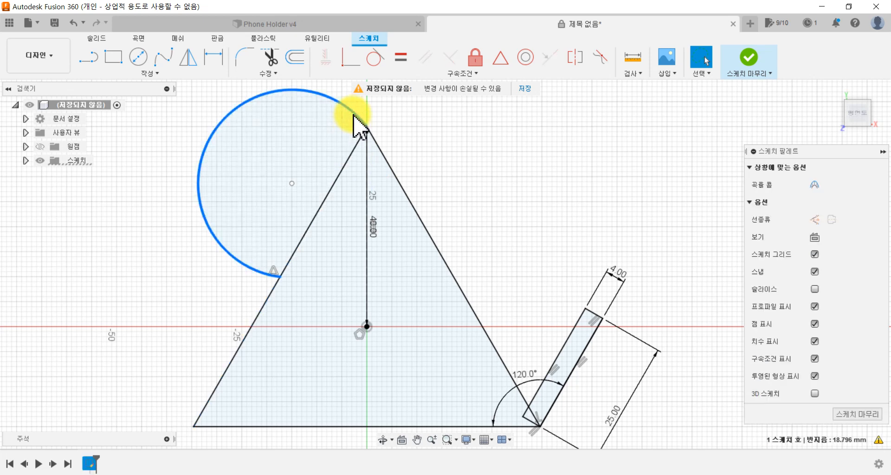
pyautogui.click(277, 60)
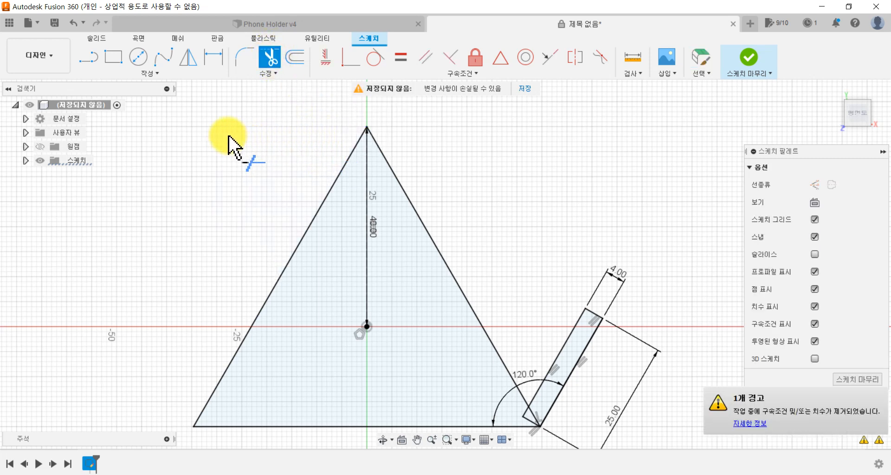
# Step: Draw a new 3-point arc from the triangle's apex to the midpoint of its left side, bulging outward
pyautogui.click(168, 75)
pyautogui.click(133, 123)
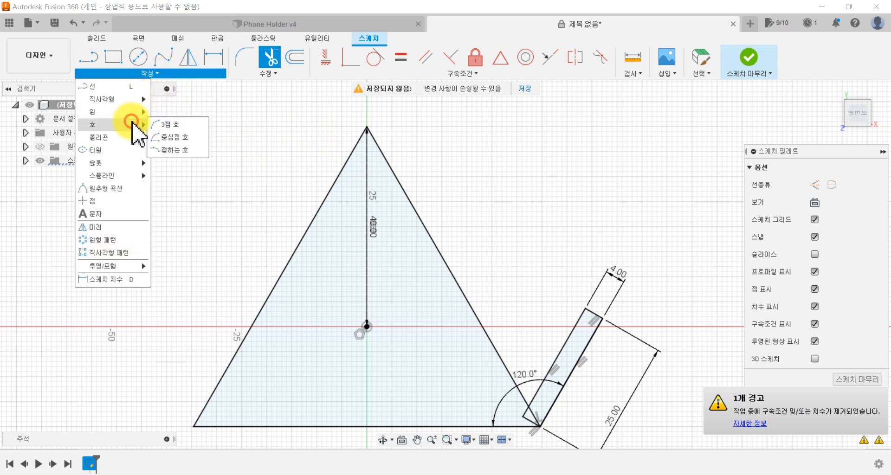
pyautogui.click(163, 126)
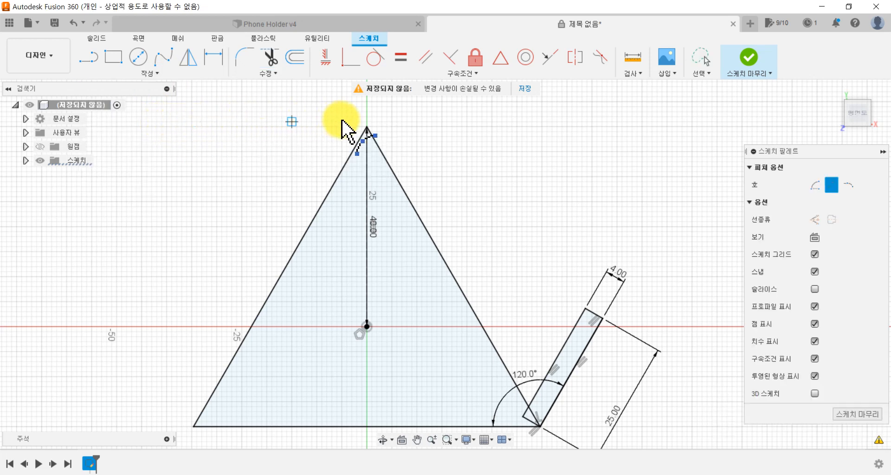
pyautogui.click(366, 125)
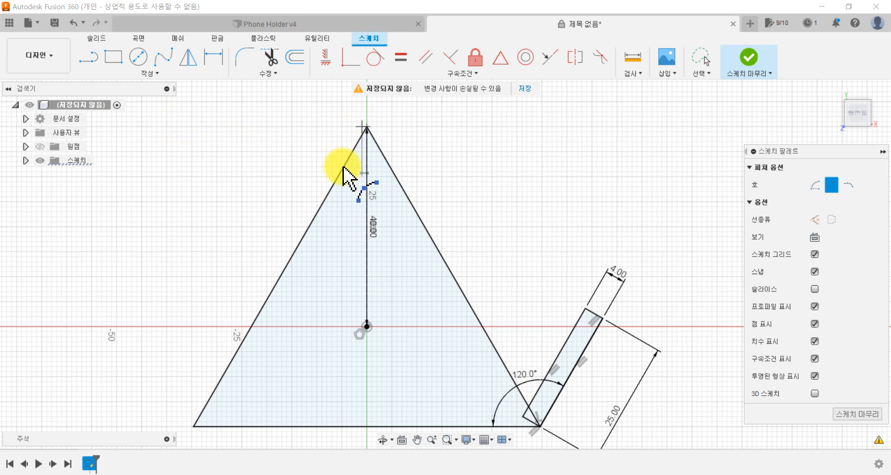
pyautogui.click(281, 277)
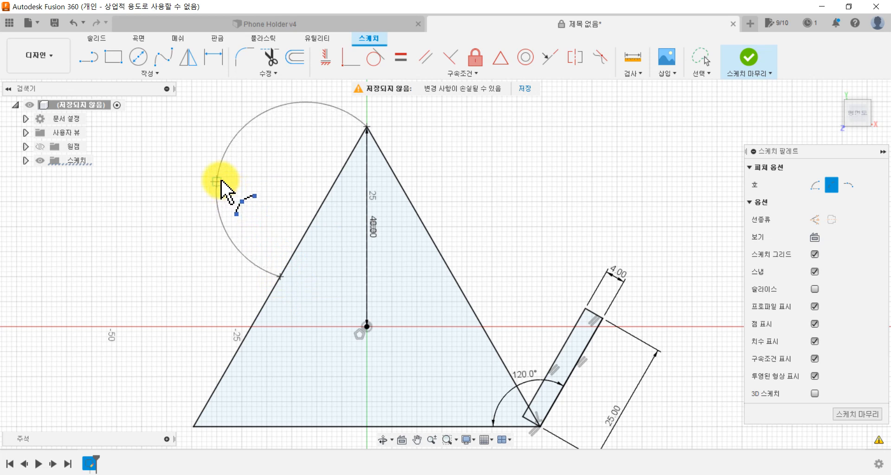
pyautogui.click(215, 185)
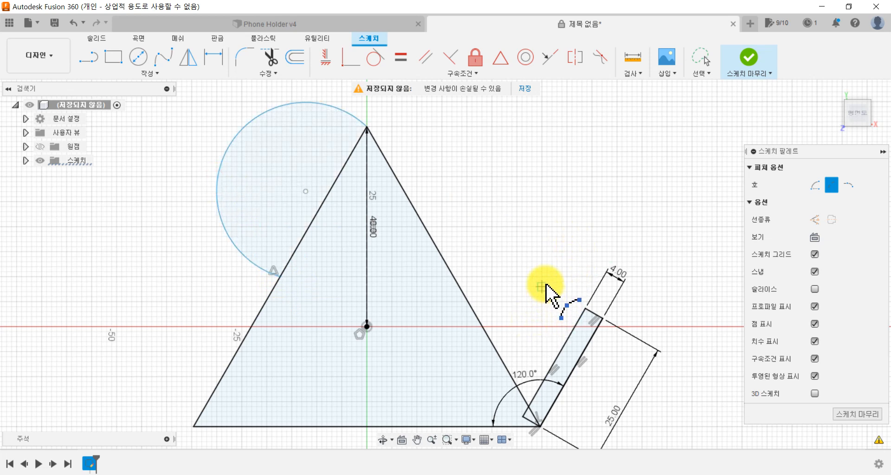
# Step: Draw a second 3-point arc from the triangle's lower-left corner to the left side's midpoint, bulging outward with a radius of about 21.6 mm
pyautogui.moveTo(254, 371); pyautogui.dragTo(368, 318, button='middle')
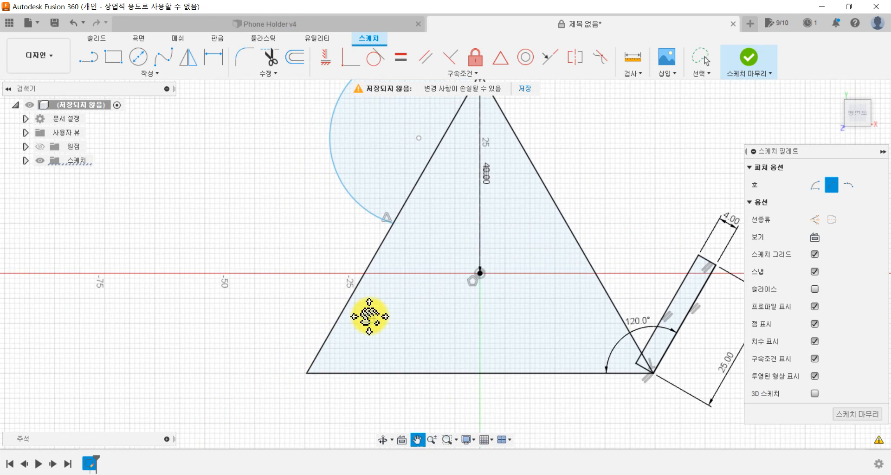
pyautogui.click(306, 373)
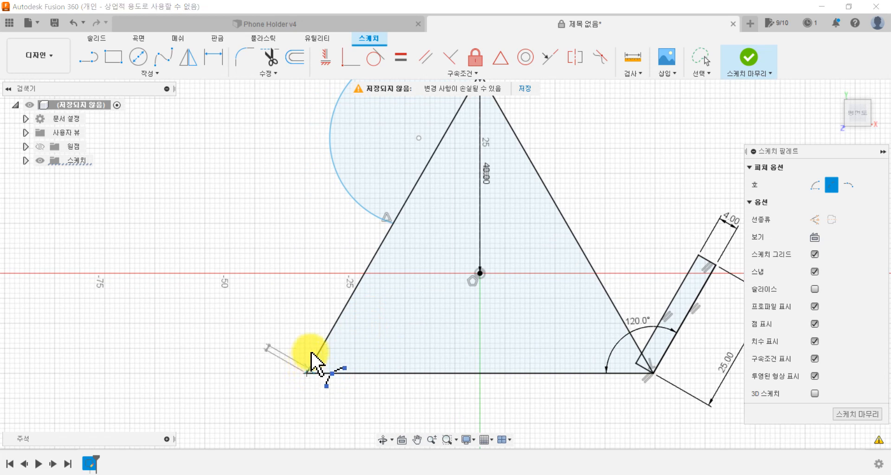
pyautogui.click(392, 222)
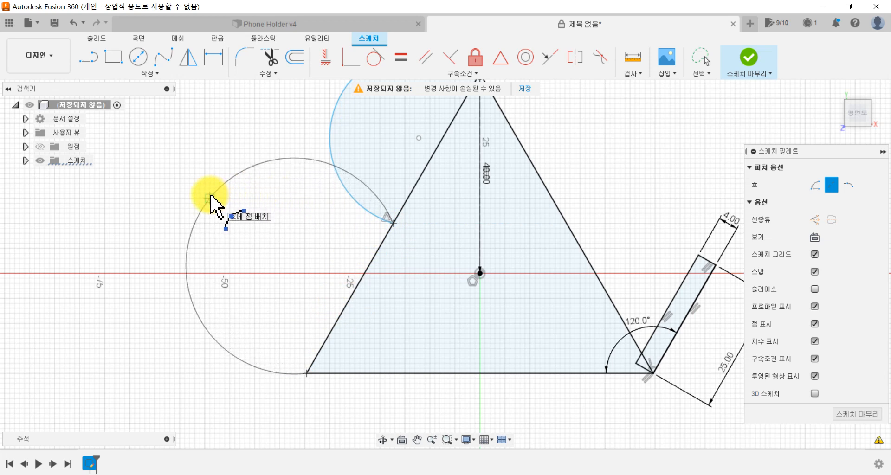
pyautogui.click(210, 195)
pyautogui.scroll(-3, 324, 258)
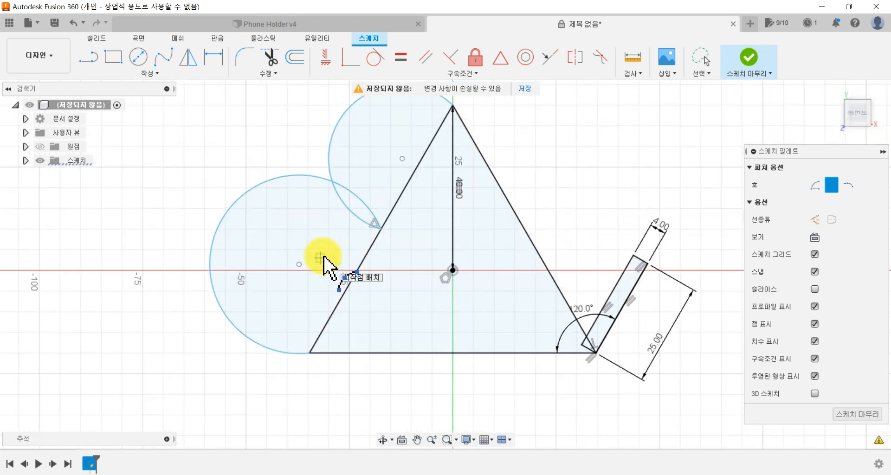
pyautogui.moveTo(323, 257)
pyautogui.mouseDown(button='middle')
pyautogui.moveTo(291, 295)
pyautogui.moveTo(265, 304)
pyautogui.mouseUp(button='middle')
pyautogui.scroll(1, 271, 306)
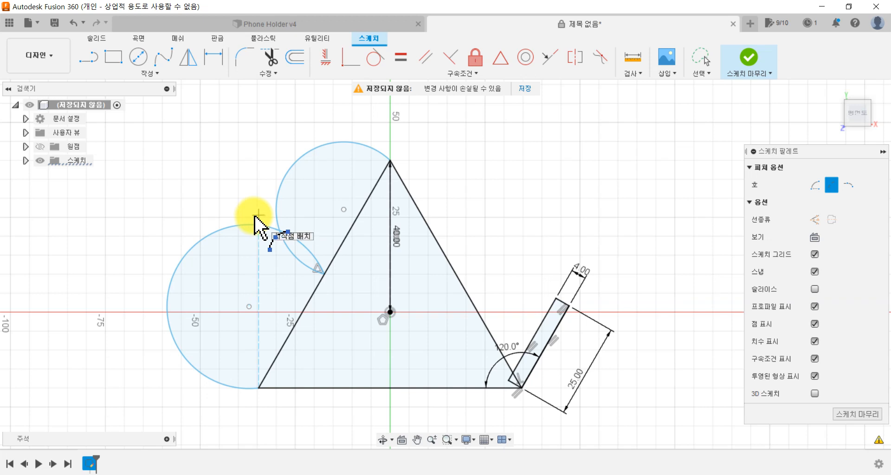
pyautogui.press('Escape')
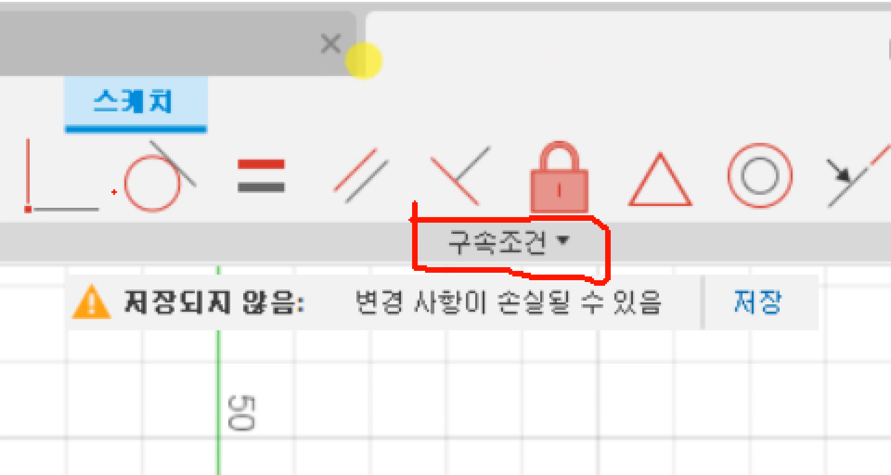
# Step: Constrain the upper arc tangent to the triangle's right side at the apex
pyautogui.moveTo(134, 241)
pyautogui.mouseDown()
pyautogui.moveTo(229, 224)
pyautogui.moveTo(109, 90)
pyautogui.moveTo(97, 228)
pyautogui.mouseUp()
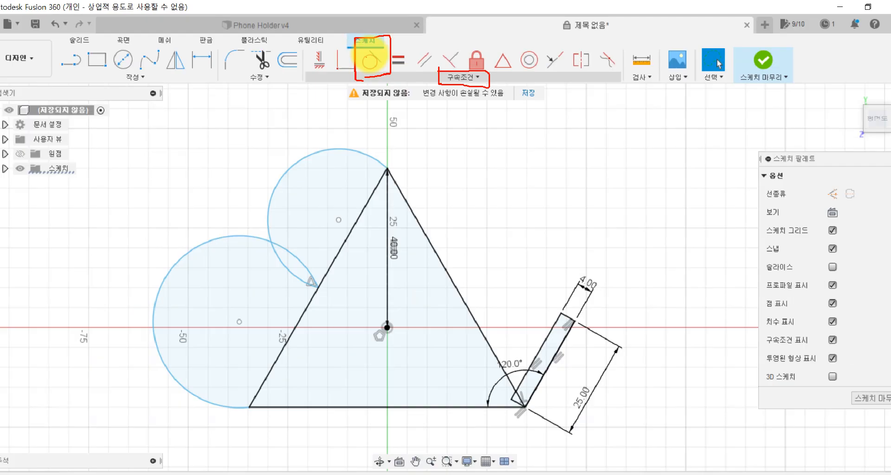
pyautogui.click(379, 66)
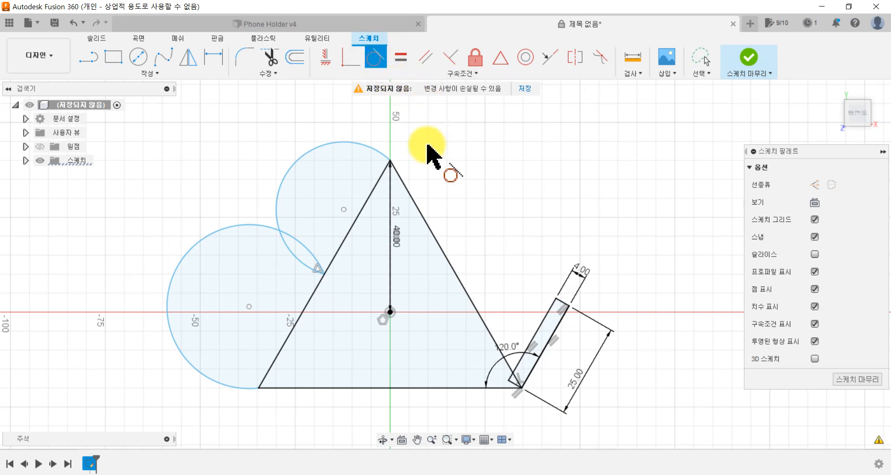
pyautogui.click(371, 150)
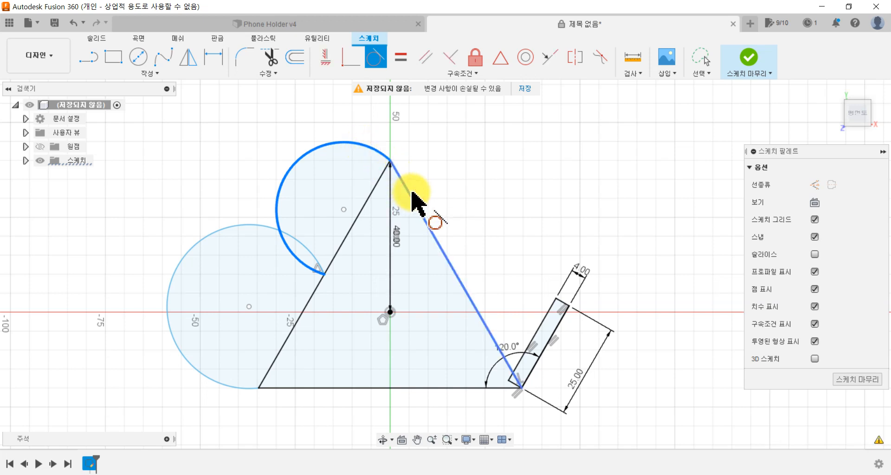
pyautogui.click(411, 191)
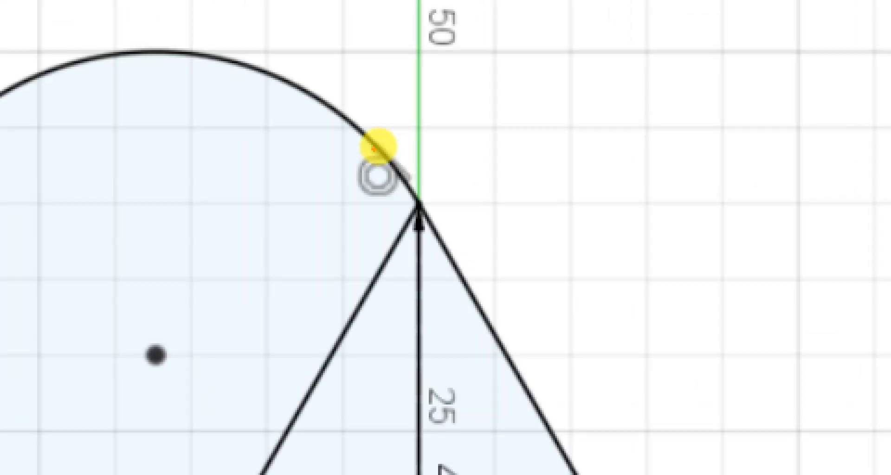
pyautogui.moveTo(361, 139)
pyautogui.mouseDown()
pyautogui.moveTo(441, 215)
pyautogui.moveTo(468, 255)
pyautogui.mouseUp()
pyautogui.moveTo(452, 174); pyautogui.dragTo(454, 281)
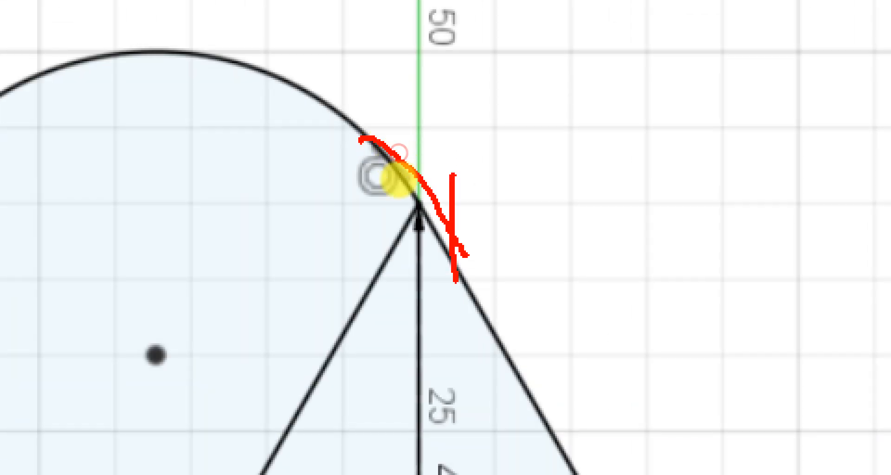
pyautogui.moveTo(418, 252); pyautogui.dragTo(457, 281)
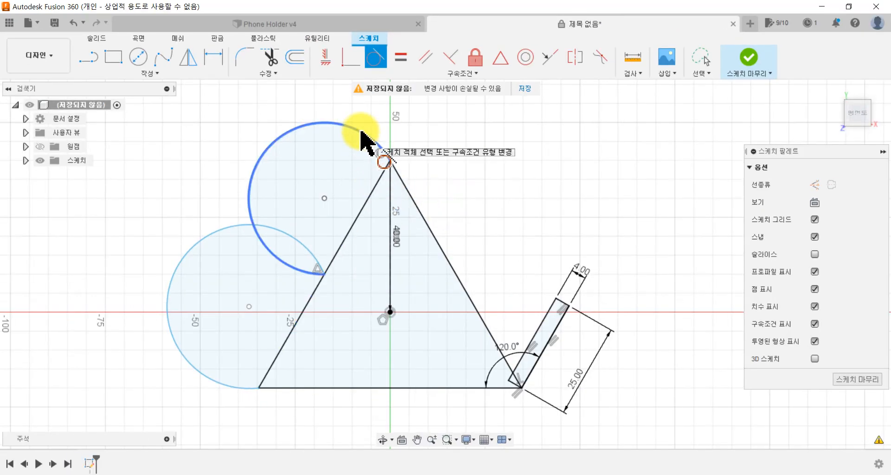
pyautogui.click(362, 133)
pyautogui.click(410, 200)
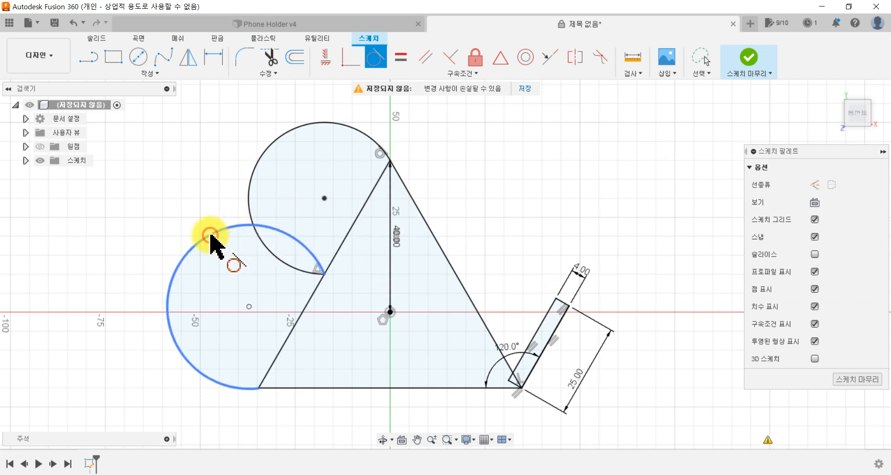
# Step: Constrain the lower arc tangent to the triangle's base at its left corner
pyautogui.click(211, 234)
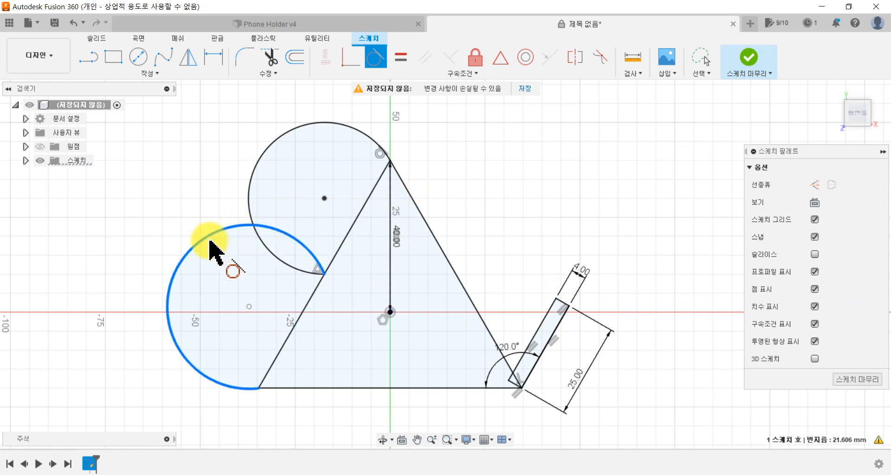
pyautogui.click(295, 388)
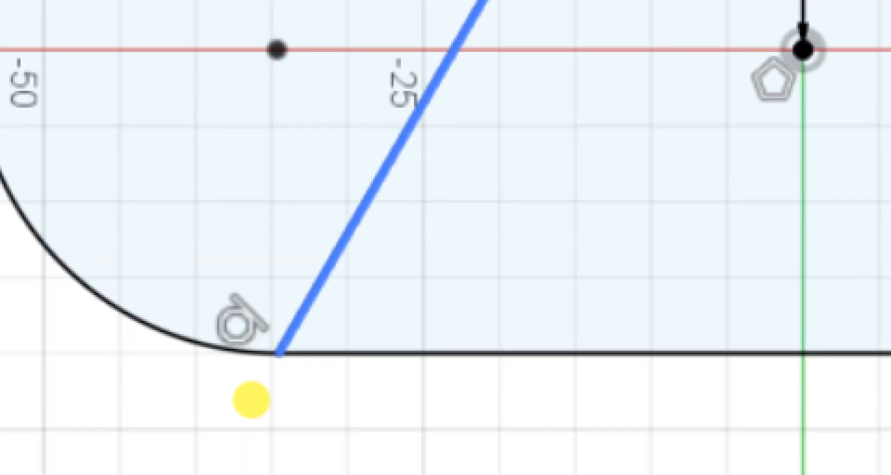
pyautogui.moveTo(231, 386)
pyautogui.mouseDown()
pyautogui.moveTo(328, 278)
pyautogui.moveTo(193, 208)
pyautogui.moveTo(120, 395)
pyautogui.mouseUp()
pyautogui.moveTo(214, 402); pyautogui.dragTo(241, 404)
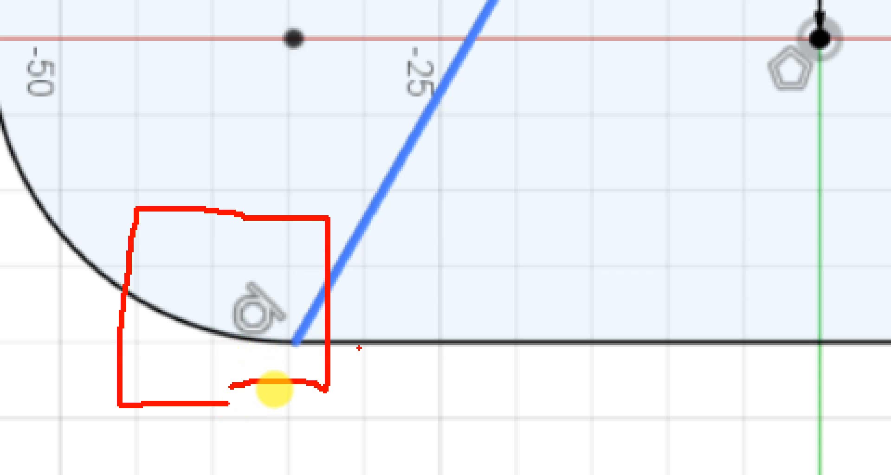
pyautogui.press('Escape')
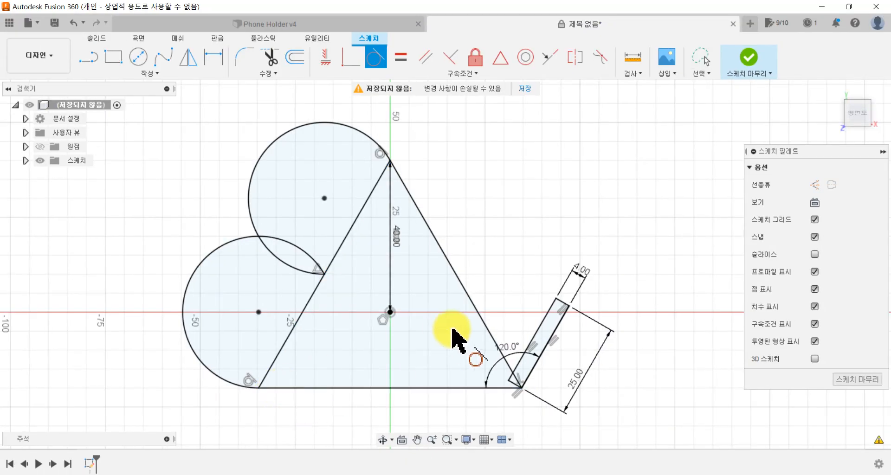
pyautogui.press('Escape')
pyautogui.moveTo(495, 253); pyautogui.dragTo(510, 257, button='middle')
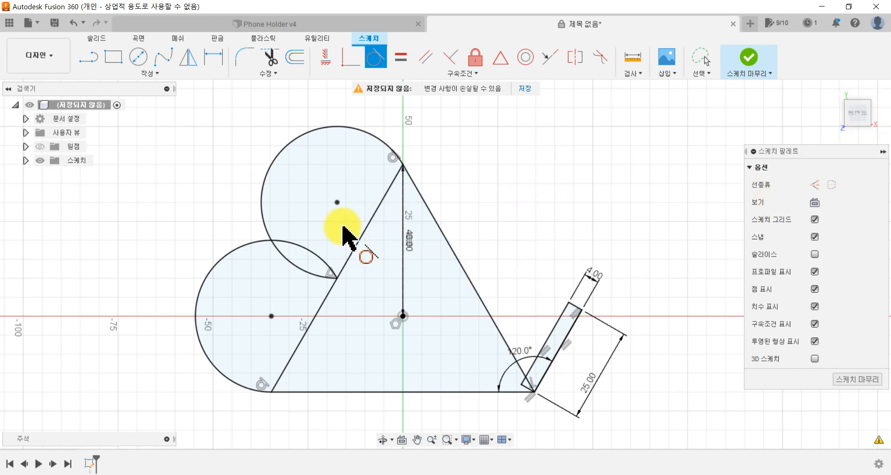
# Step: Trim the triangle's left side and the overlapping arc ends to leave only the outer heart outline
pyautogui.click(270, 60)
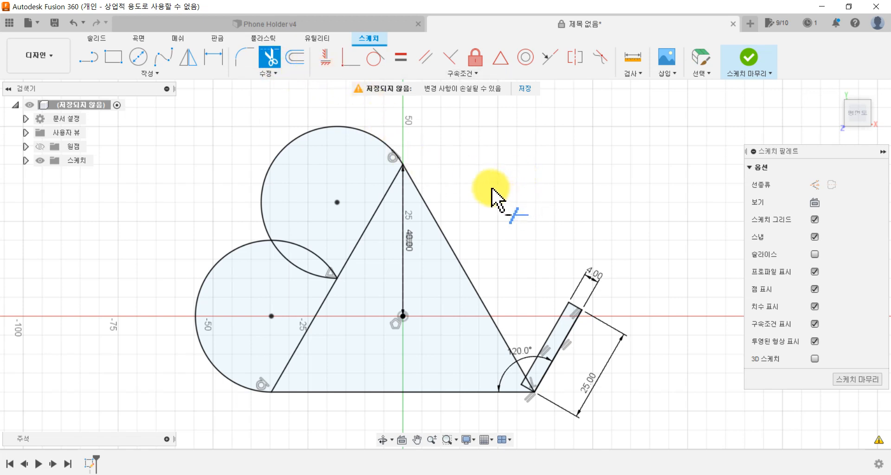
pyautogui.click(378, 210)
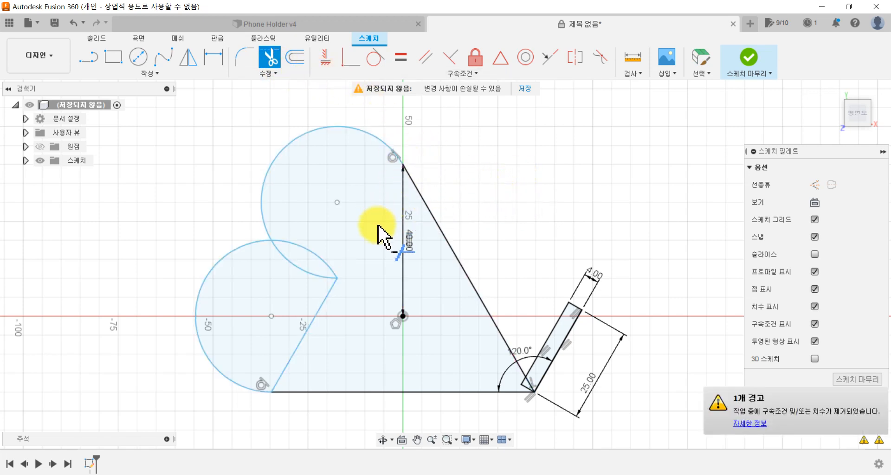
pyautogui.click(315, 254)
pyautogui.click(309, 273)
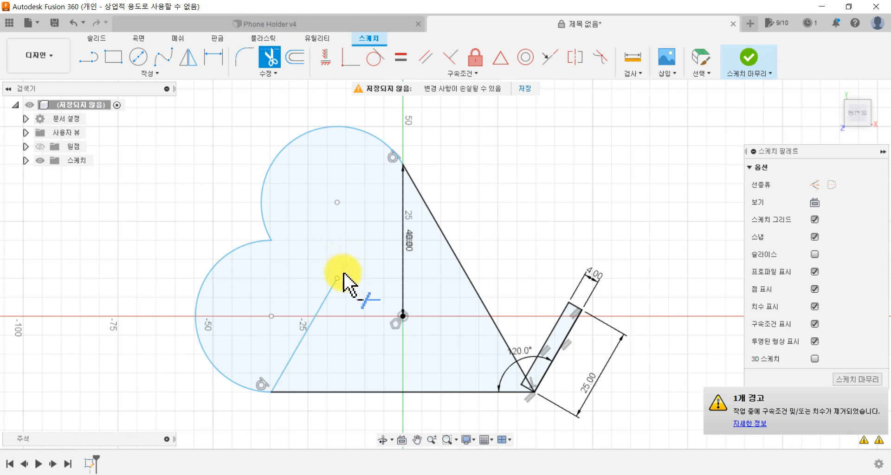
pyautogui.click(319, 308)
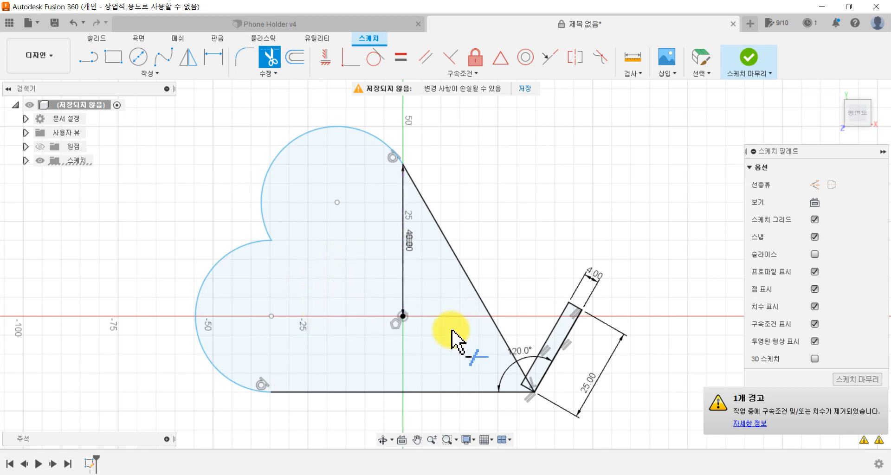
# Step: Trim the overlapping rectangle and triangle segments at the triangle's lower-right corner so the support joins the heart
pyautogui.scroll(8, 512, 357)
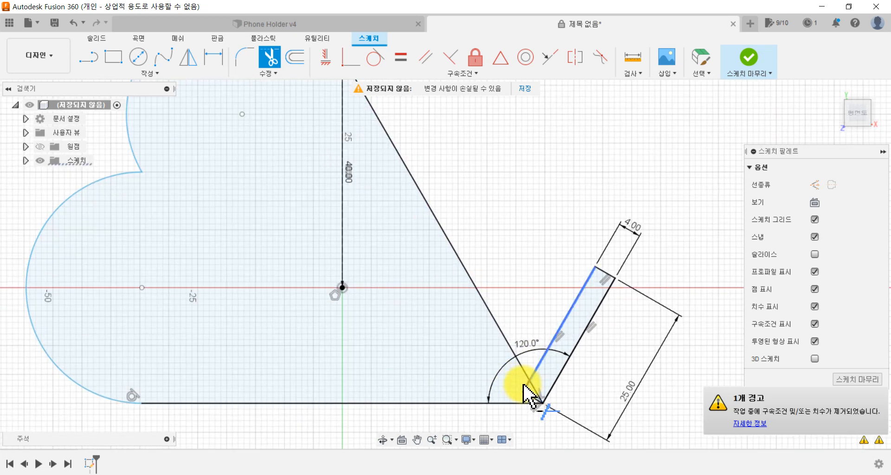
pyautogui.moveTo(511, 372)
pyautogui.mouseDown(button='middle')
pyautogui.moveTo(481, 322)
pyautogui.moveTo(378, 258)
pyautogui.mouseUp(button='middle')
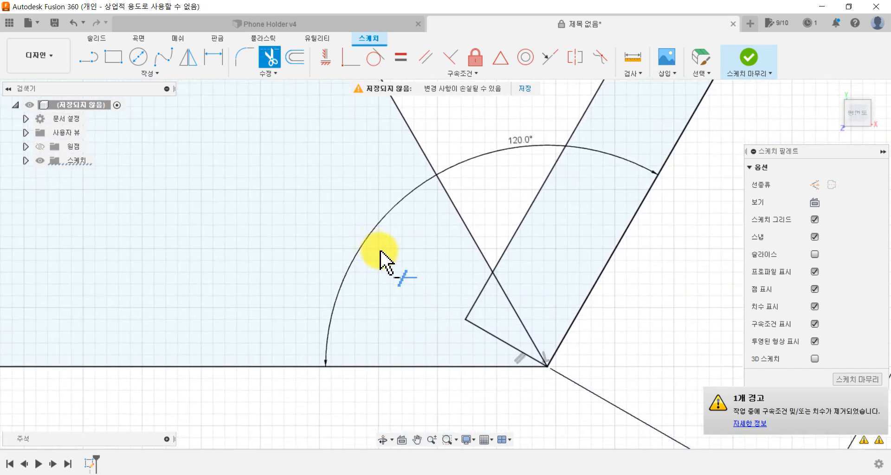
pyautogui.click(473, 310)
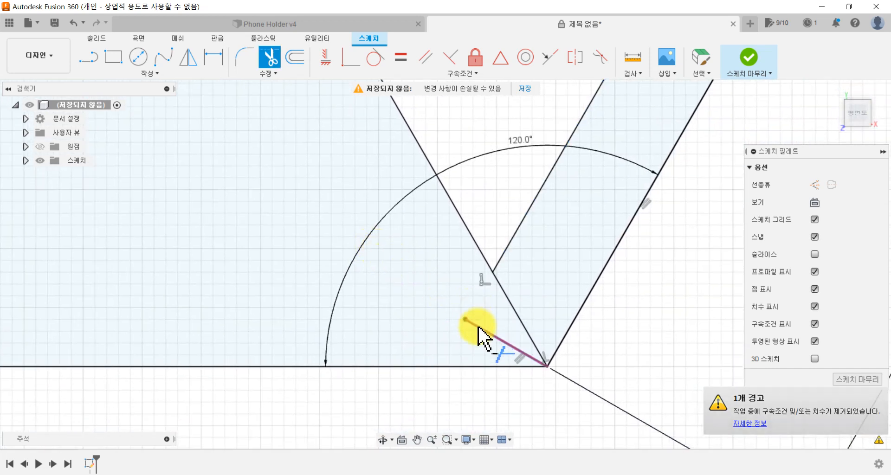
pyautogui.click(483, 333)
pyautogui.click(517, 314)
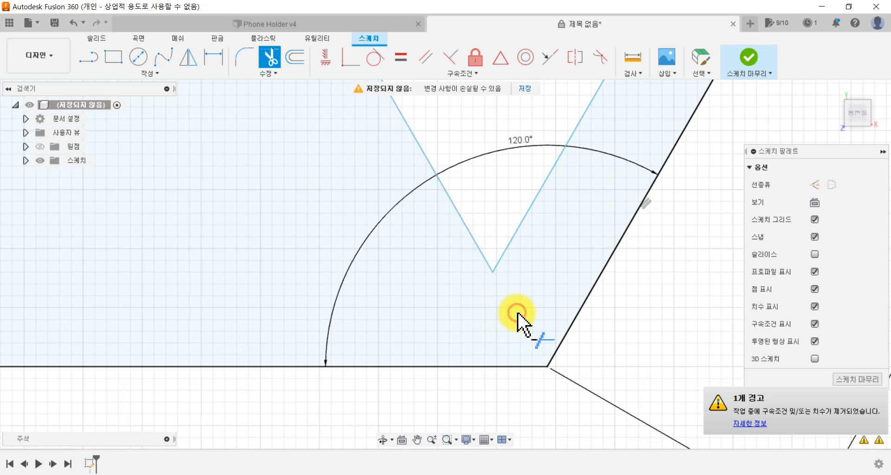
# Step: Switch to the Phone Holder v4 example and view it from the top in perspective with orthographic faces
pyautogui.scroll(-8, 518, 320)
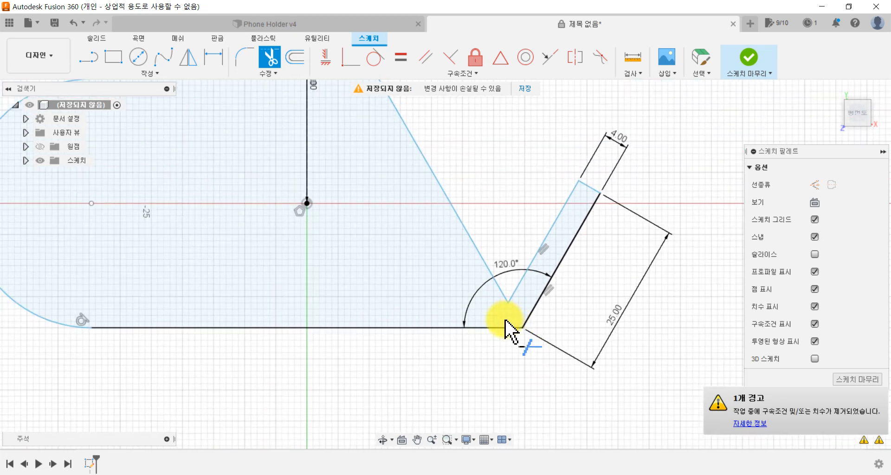
pyautogui.scroll(-3, 453, 320)
pyautogui.moveTo(397, 319)
pyautogui.mouseDown(button='middle')
pyautogui.moveTo(392, 308)
pyautogui.moveTo(450, 354)
pyautogui.moveTo(437, 362)
pyautogui.mouseUp(button='middle')
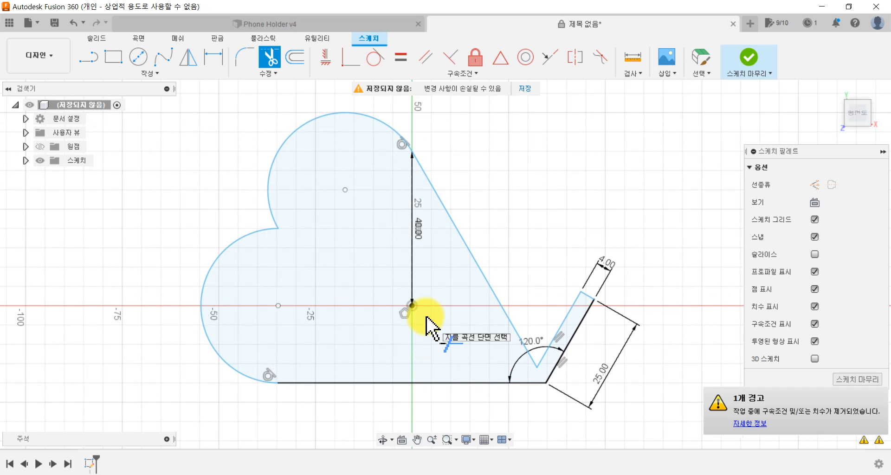
pyautogui.moveTo(429, 308)
pyautogui.mouseDown(button='middle')
pyautogui.moveTo(423, 302)
pyautogui.moveTo(436, 312)
pyautogui.mouseUp(button='middle')
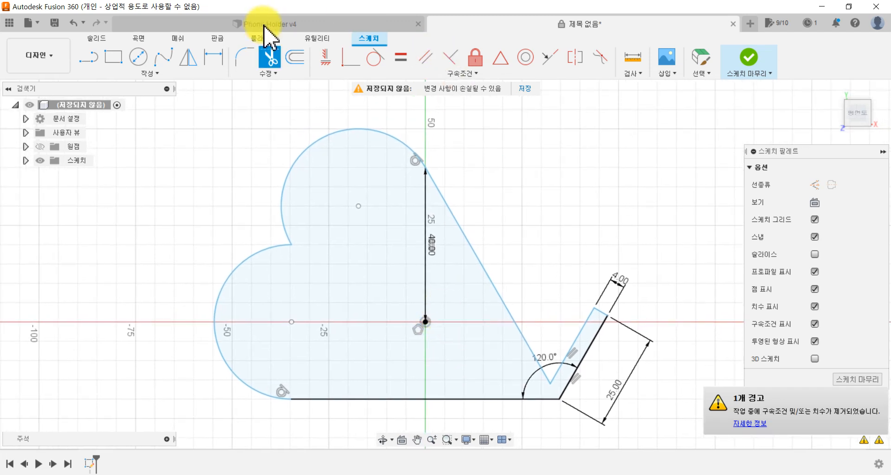
pyautogui.click(265, 24)
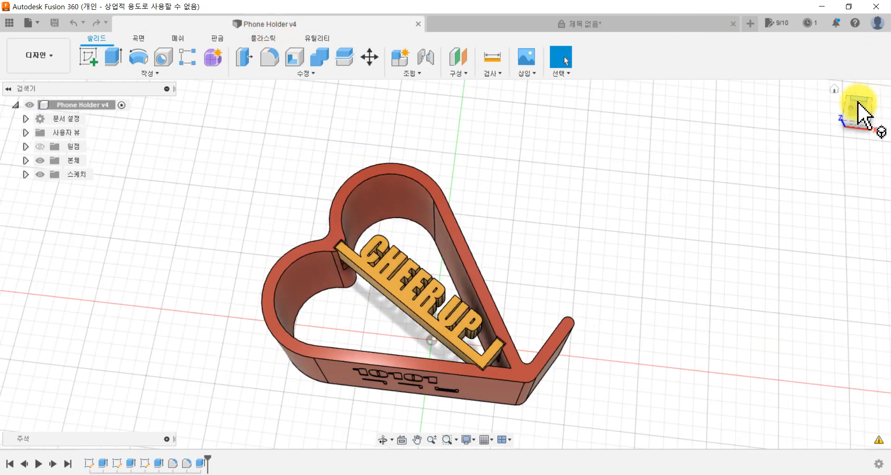
pyautogui.click(858, 116)
pyautogui.moveTo(603, 204); pyautogui.dragTo(574, 156, button='middle')
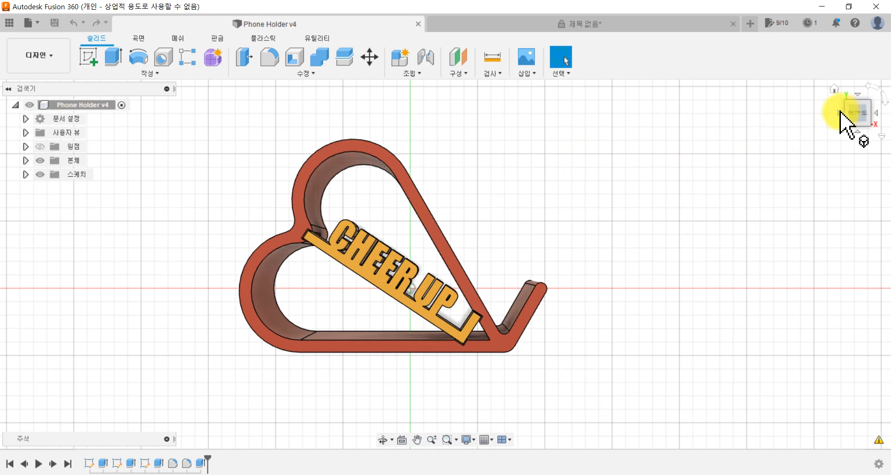
pyautogui.click(882, 136)
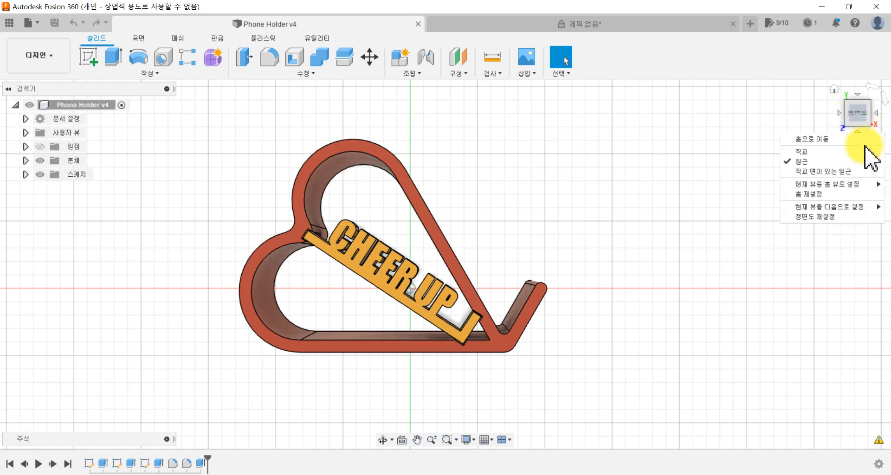
pyautogui.click(830, 170)
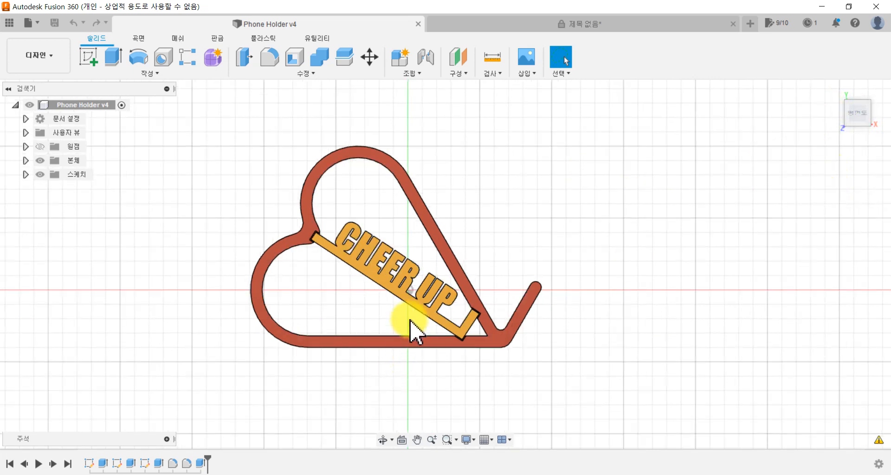
pyautogui.scroll(3, 514, 269)
# Step: Compare the new sketch's heart outline with the wall band of the finished example
pyautogui.click(521, 23)
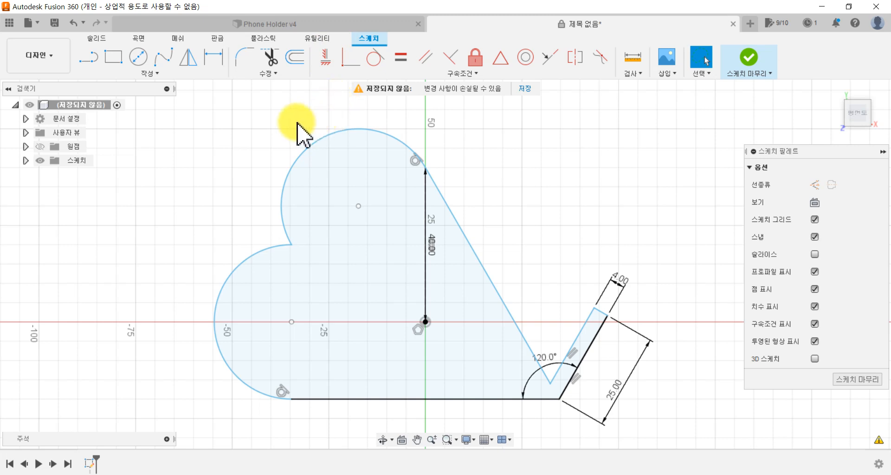
pyautogui.click(289, 24)
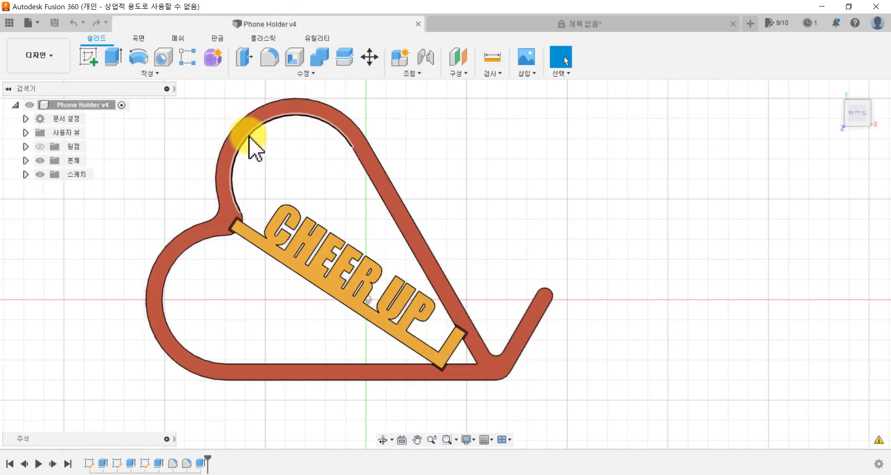
pyautogui.click(484, 22)
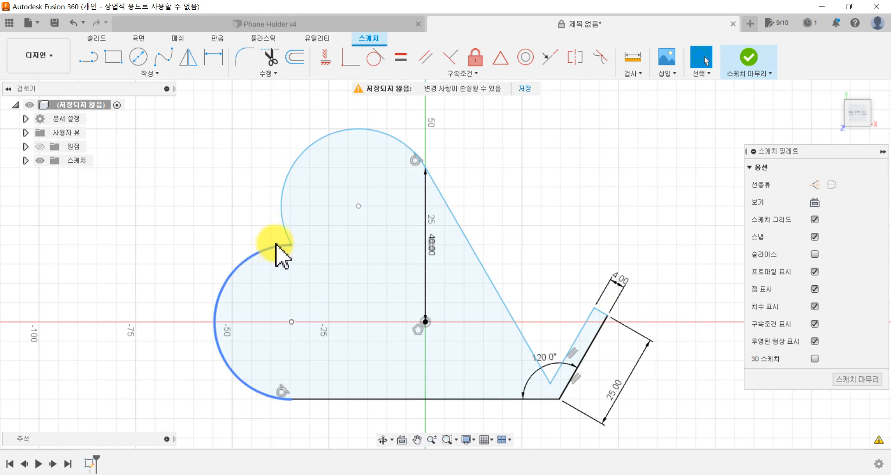
# Step: Dimension the radii of the lower and upper heart arcs
pyautogui.click(213, 58)
pyautogui.click(222, 301)
pyautogui.click(167, 319)
pyautogui.press('Return')
pyautogui.click(284, 204)
pyautogui.click(243, 191)
pyautogui.press('Return')
# Step: Dimension the lengths of the heart's straight sloping side and the support's inner edge
pyautogui.click(453, 214)
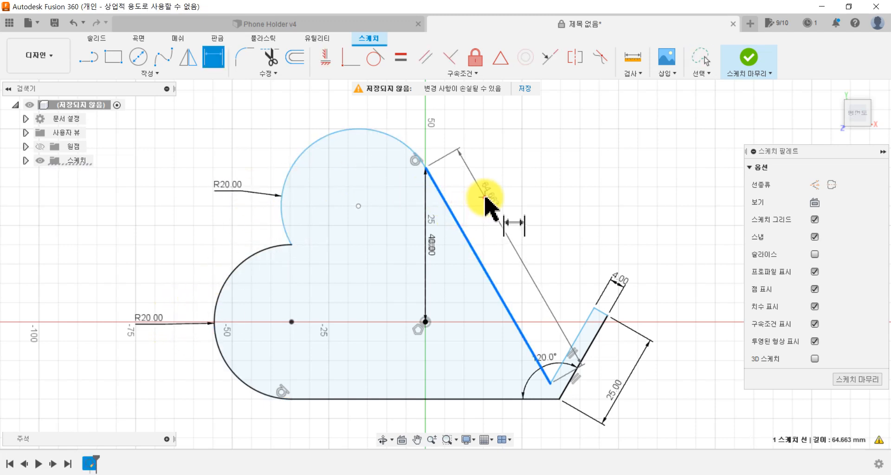
pyautogui.click(485, 204)
pyautogui.press('Return')
pyautogui.click(589, 314)
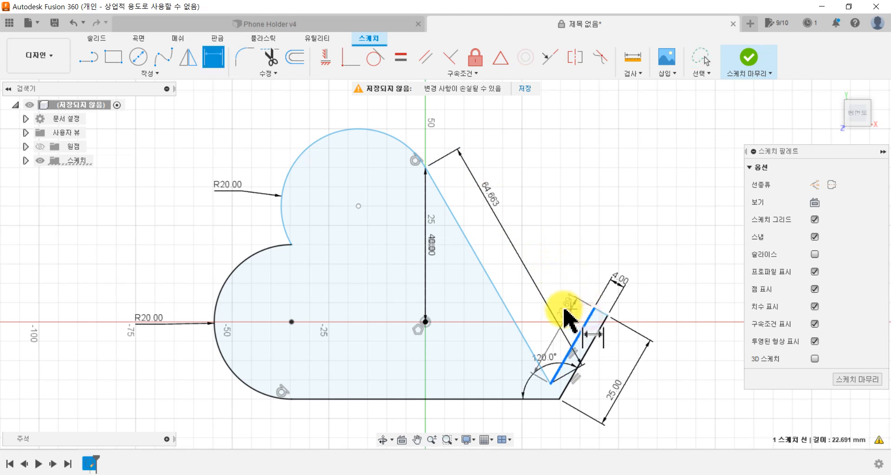
pyautogui.click(564, 311)
pyautogui.press('Return')
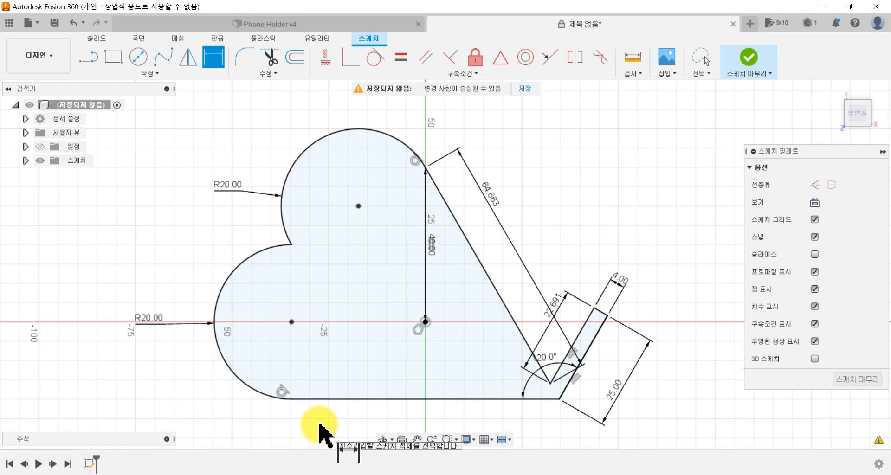
# Step: Offset the chained heart and support outline inward with a distance of -4 mm
pyautogui.click(303, 65)
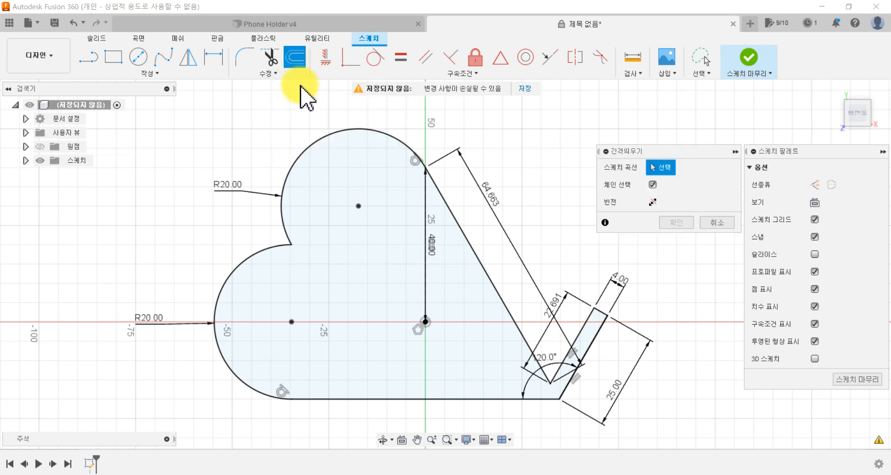
pyautogui.click(299, 161)
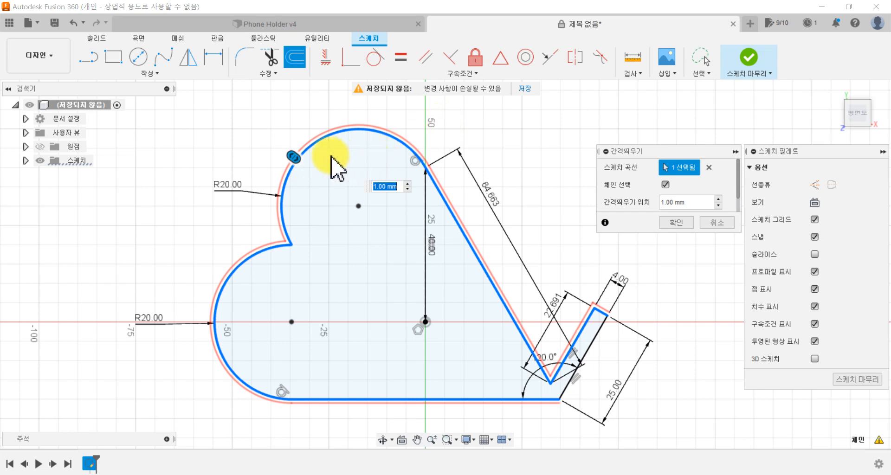
pyautogui.moveTo(297, 159); pyautogui.dragTo(303, 181)
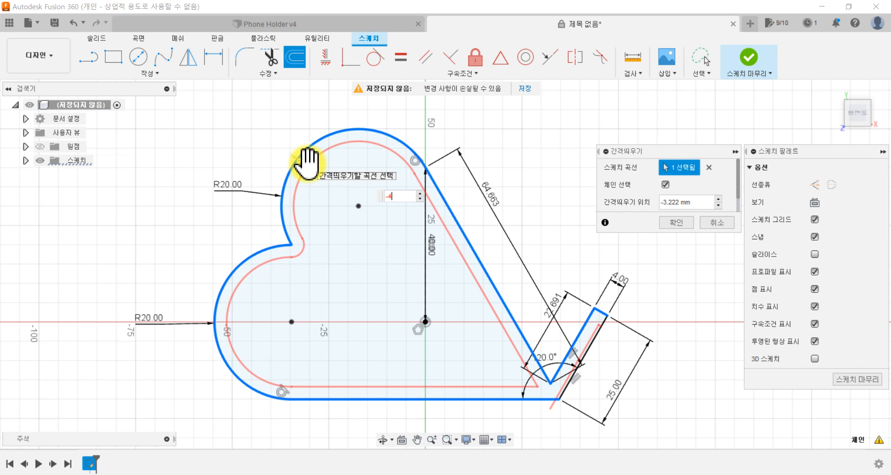
pyautogui.write('-4')
pyautogui.press('Return')
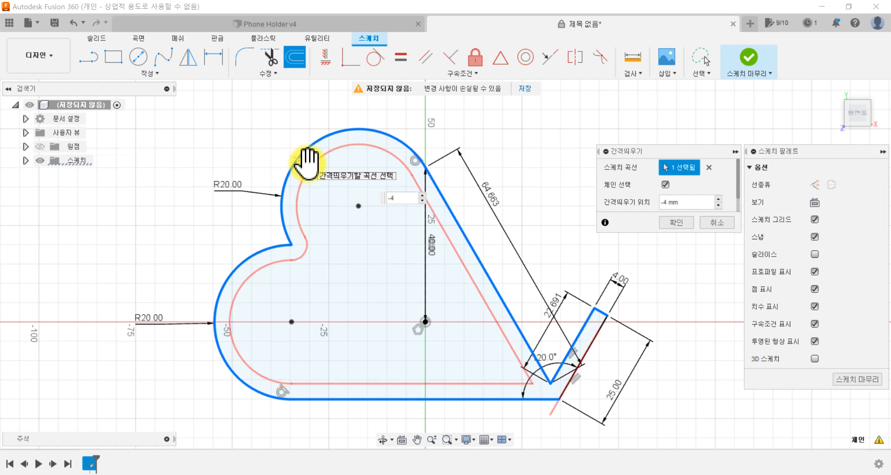
pyautogui.moveTo(307, 167)
pyautogui.mouseDown()
pyautogui.moveTo(269, 146)
pyautogui.moveTo(309, 170)
pyautogui.mouseUp()
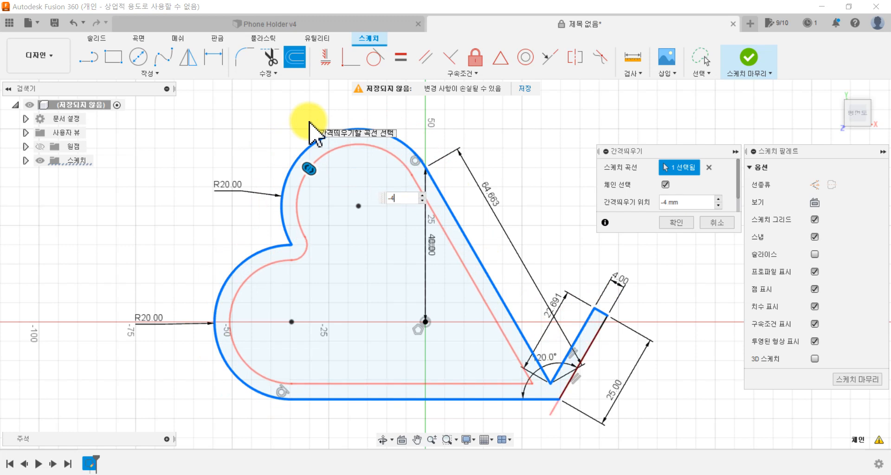
pyautogui.click(677, 222)
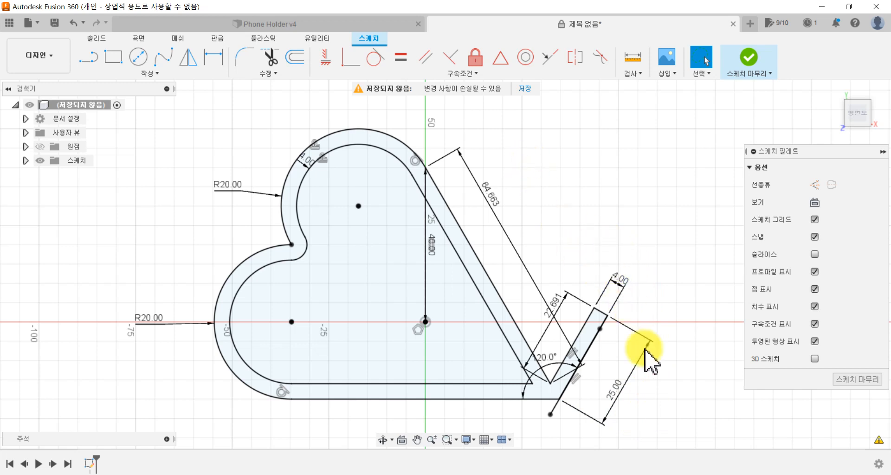
# Step: Delete the stray offset line along the support's outer edge and finish the sketch
pyautogui.scroll(5, 559, 406)
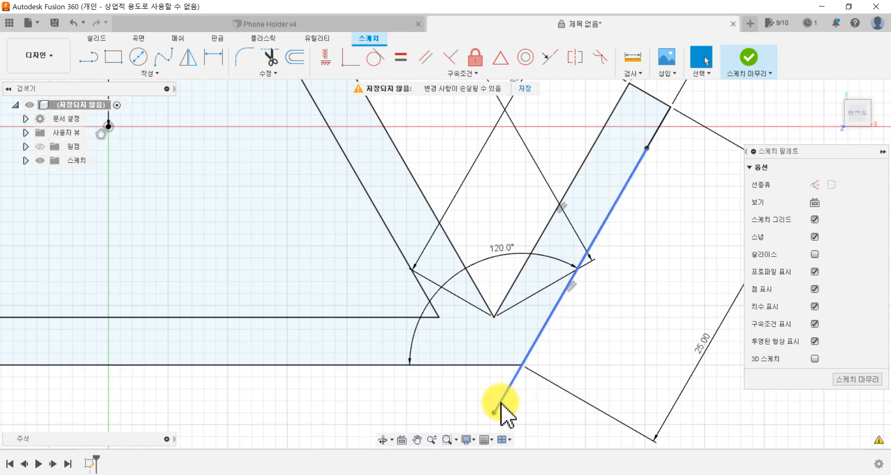
pyautogui.click(501, 403)
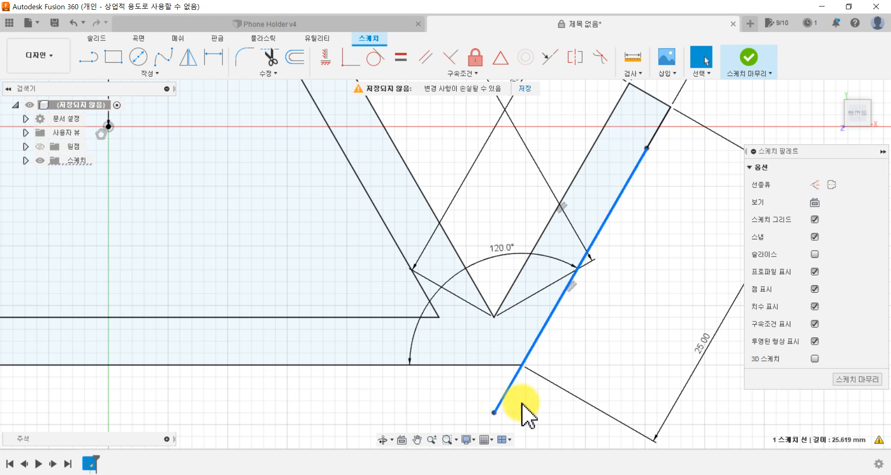
pyautogui.press('Delete')
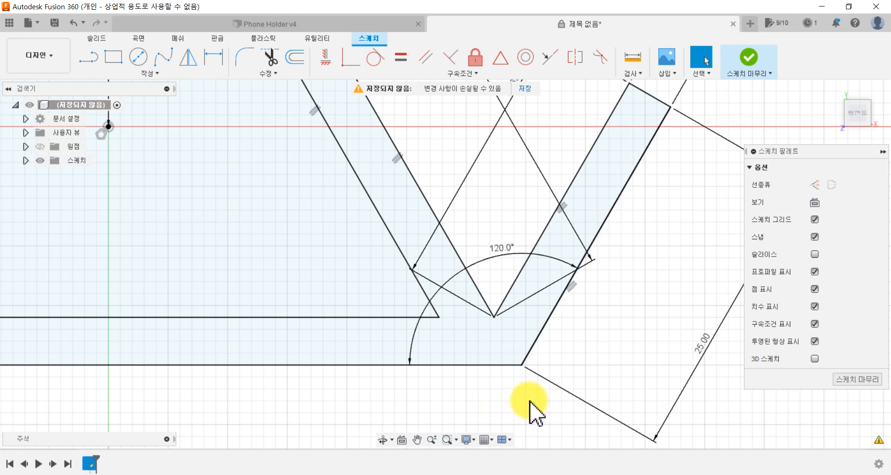
pyautogui.scroll(-5, 468, 371)
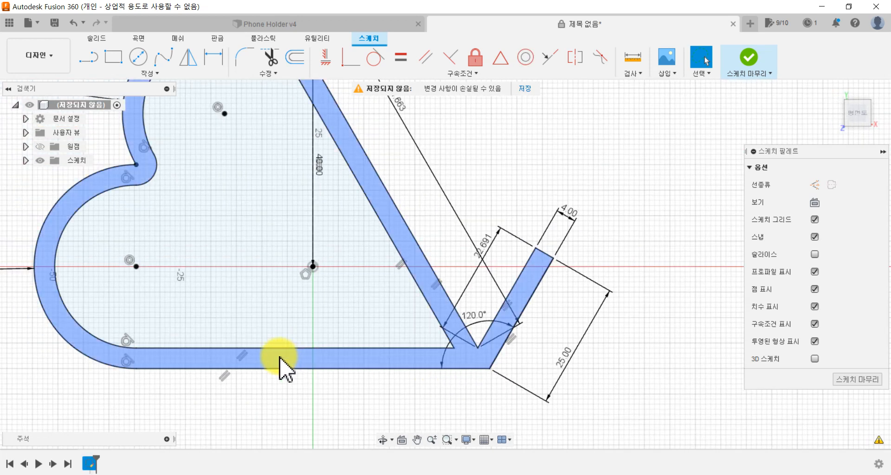
pyautogui.moveTo(363, 256)
pyautogui.mouseDown(button='middle')
pyautogui.moveTo(422, 232)
pyautogui.moveTo(494, 254)
pyautogui.mouseUp(button='middle')
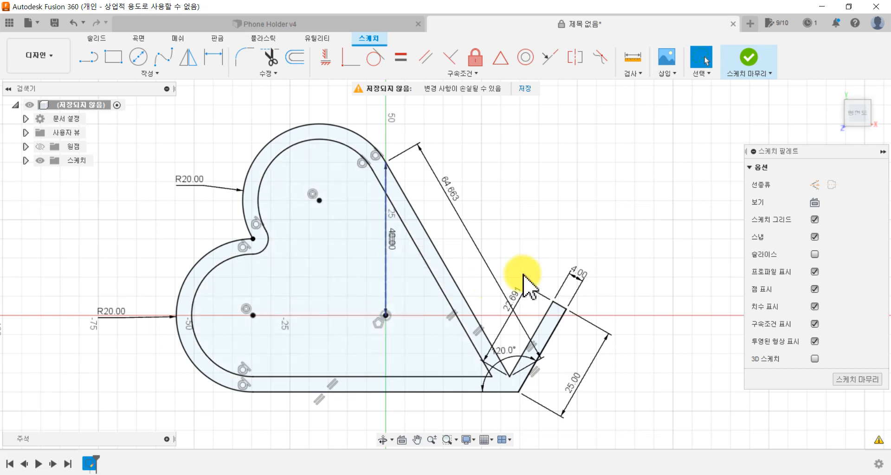
pyautogui.click(749, 58)
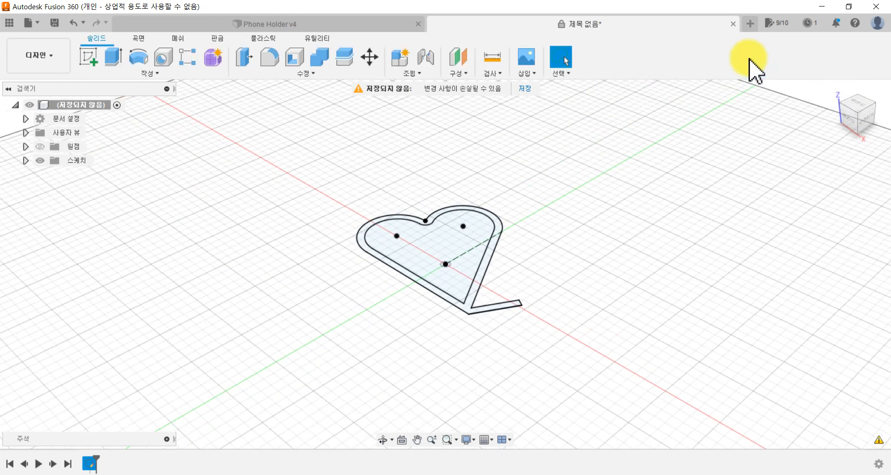
# Step: Extrude the profile between the two heart outlines, including the support, upward 40 mm as a new body
pyautogui.scroll(3, 439, 307)
pyautogui.moveTo(320, 319); pyautogui.dragTo(237, 349, button='middle')
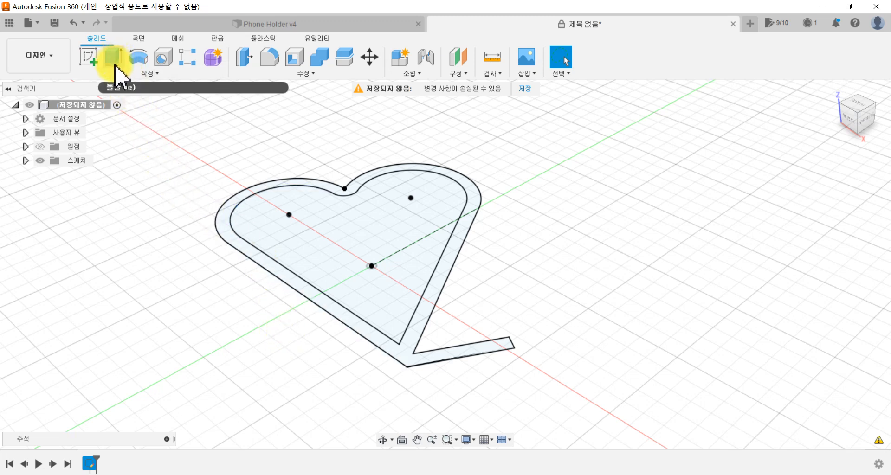
pyautogui.click(122, 75)
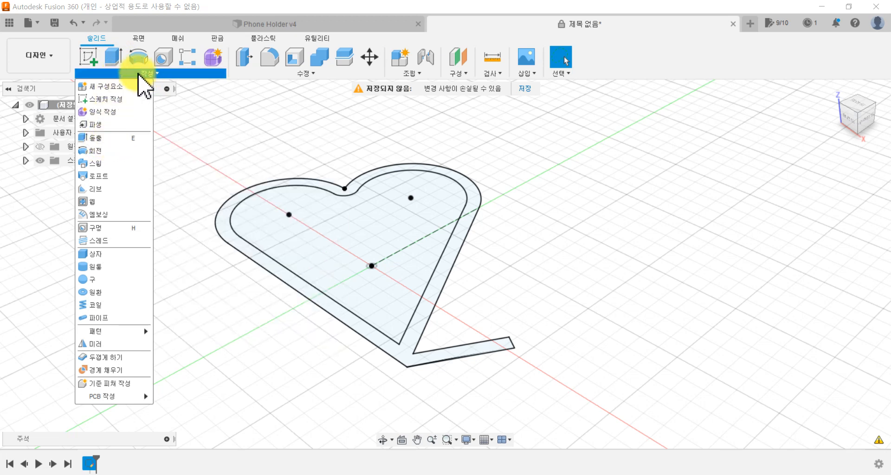
pyautogui.click(110, 58)
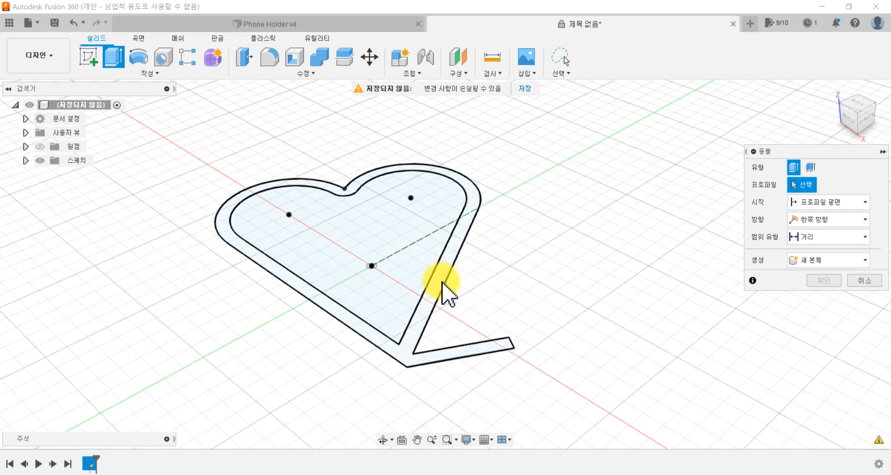
pyautogui.scroll(5, 446, 277)
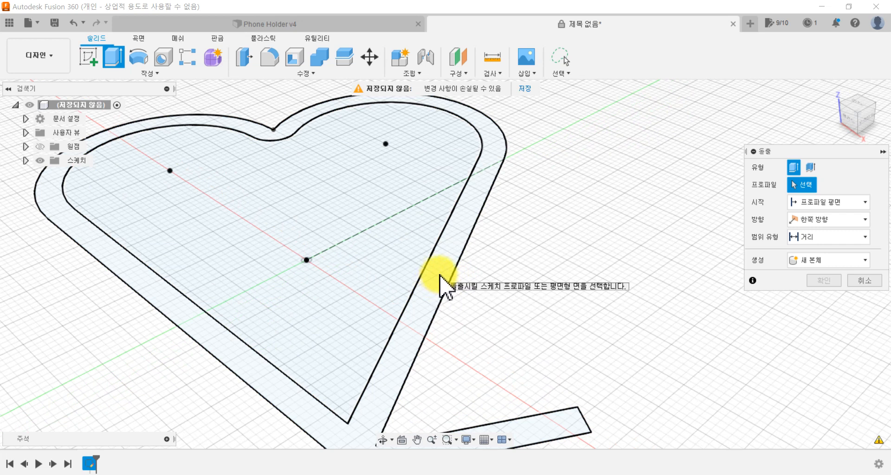
pyautogui.click(439, 275)
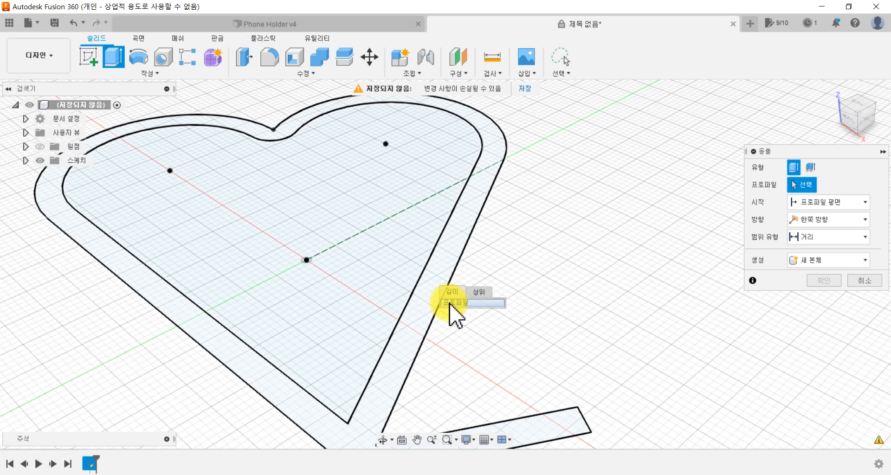
pyautogui.click(451, 277)
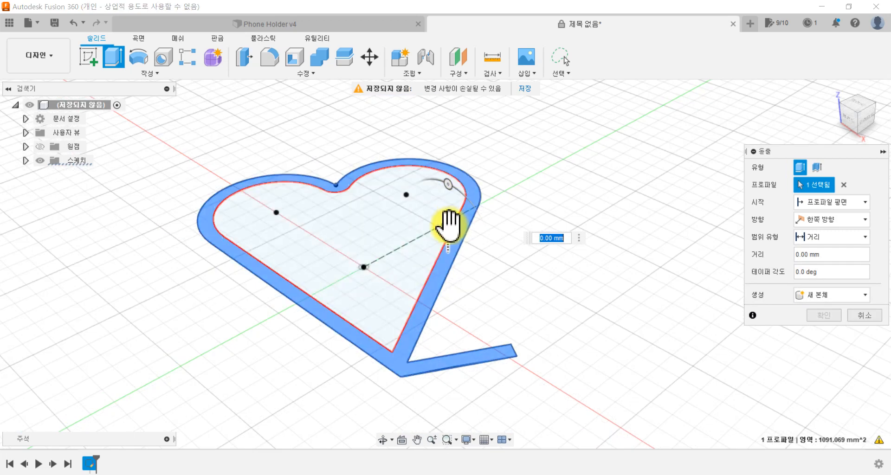
pyautogui.moveTo(448, 225); pyautogui.dragTo(434, 152)
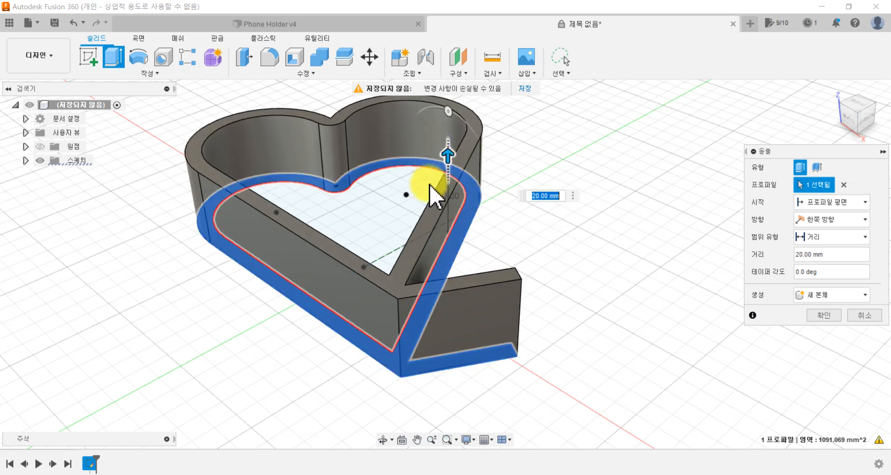
pyautogui.scroll(-4, 411, 200)
pyautogui.moveTo(409, 195); pyautogui.dragTo(355, 283, button='middle')
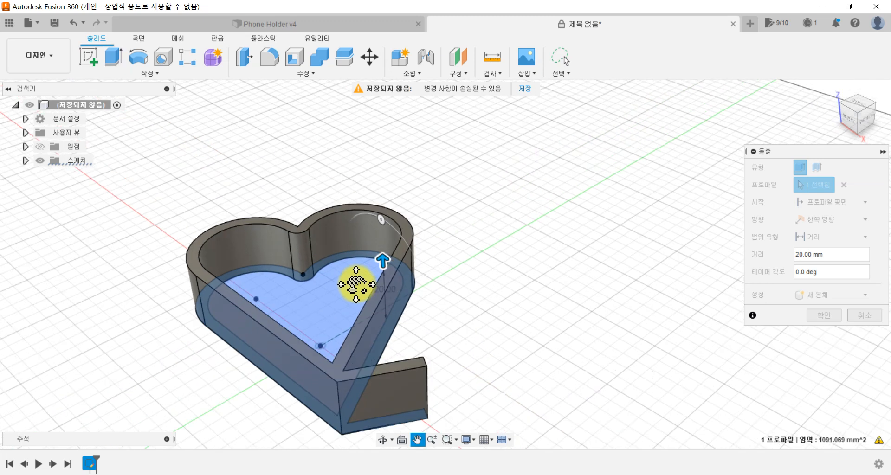
pyautogui.moveTo(379, 260); pyautogui.dragTo(379, 214)
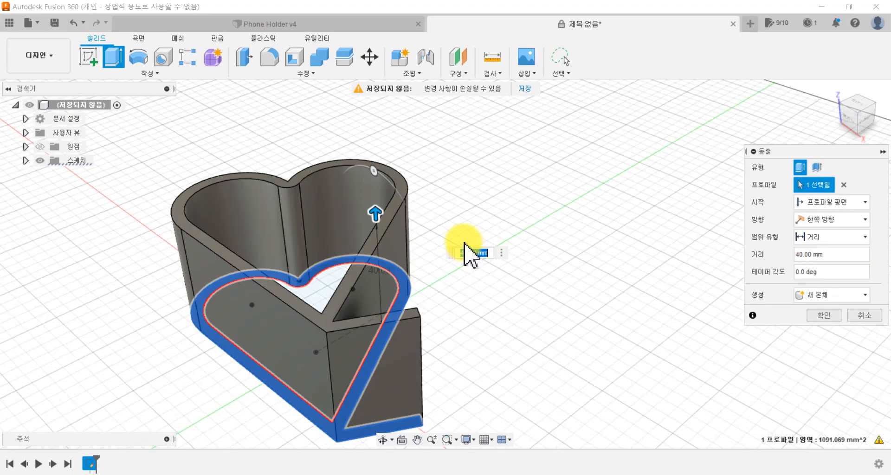
pyautogui.press('Return')
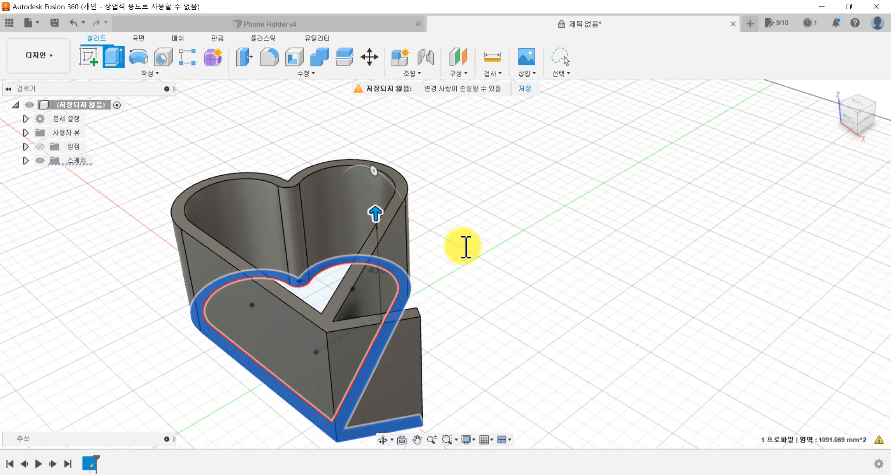
# Step: Start a new sketch on the flat outer side face of the heart, between its rounded end and the support
pyautogui.keyDown('shift'); pyautogui.moveTo(409, 364); pyautogui.dragTo(483, 400, button='middle'); pyautogui.keyUp('shift')
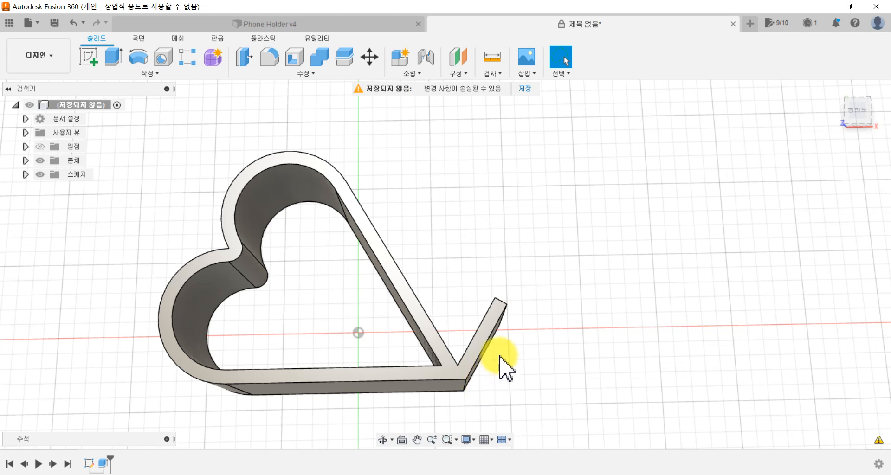
pyautogui.keyDown('shift'); pyautogui.moveTo(521, 354); pyautogui.dragTo(512, 305, button='middle'); pyautogui.keyUp('shift')
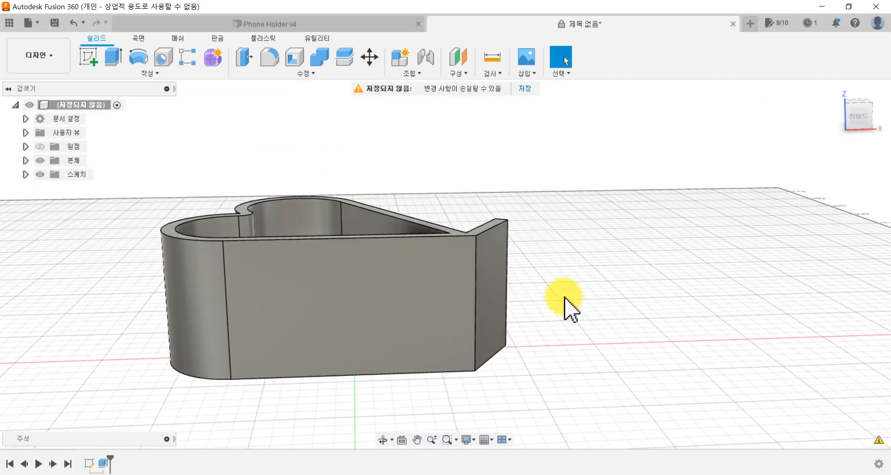
pyautogui.click(859, 114)
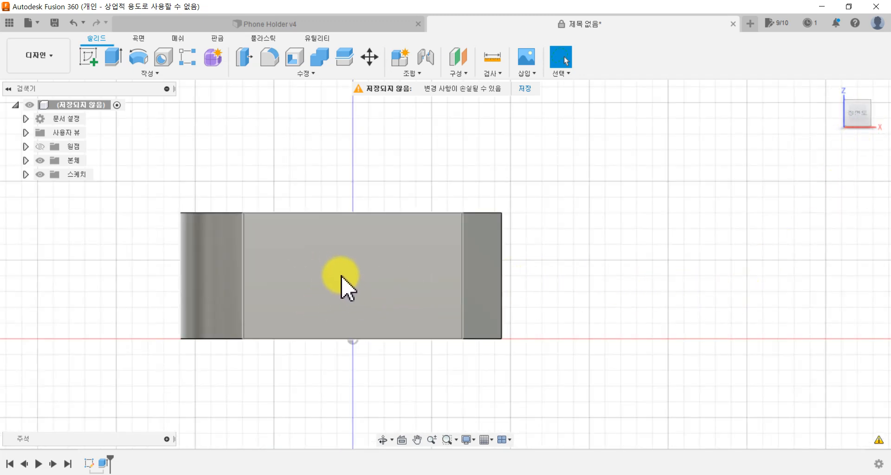
pyautogui.keyDown('shift'); pyautogui.moveTo(307, 268); pyautogui.dragTo(482, 343, button='middle'); pyautogui.keyUp('shift')
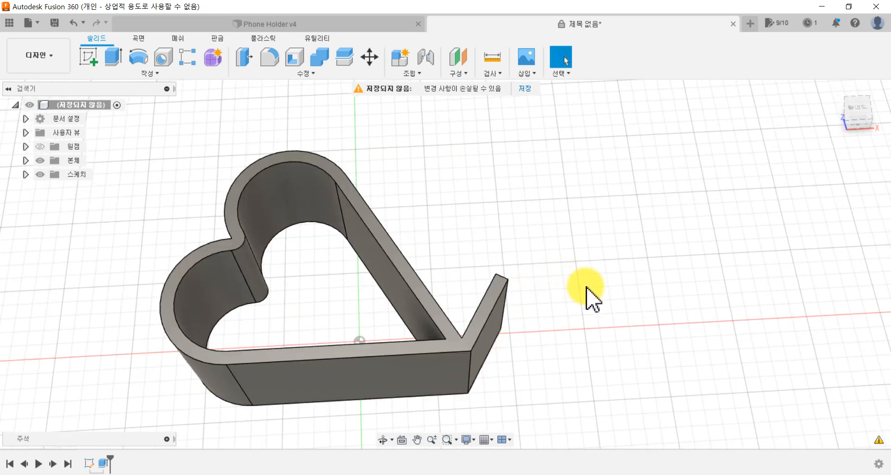
pyautogui.scroll(2, 589, 295)
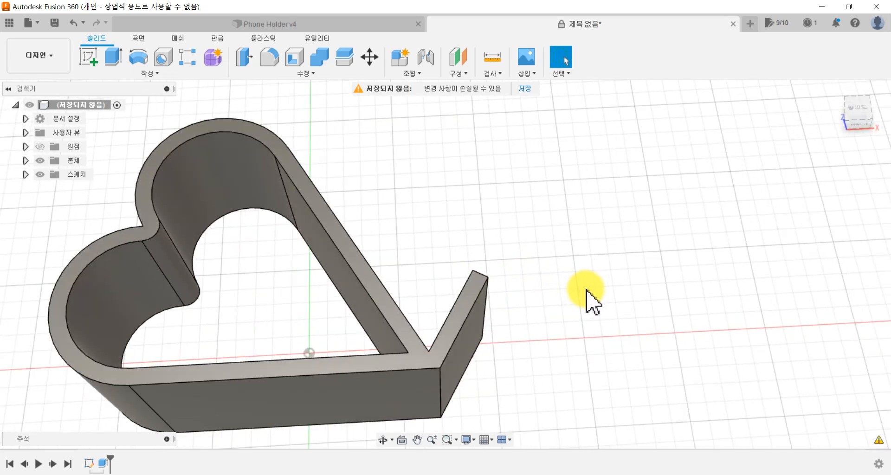
pyautogui.click(857, 133)
pyautogui.moveTo(531, 295); pyautogui.dragTo(620, 286, button='middle')
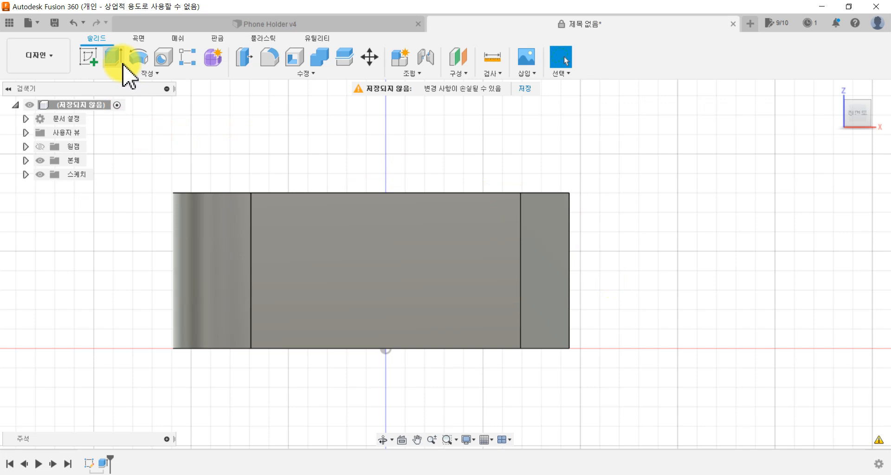
pyautogui.click(91, 57)
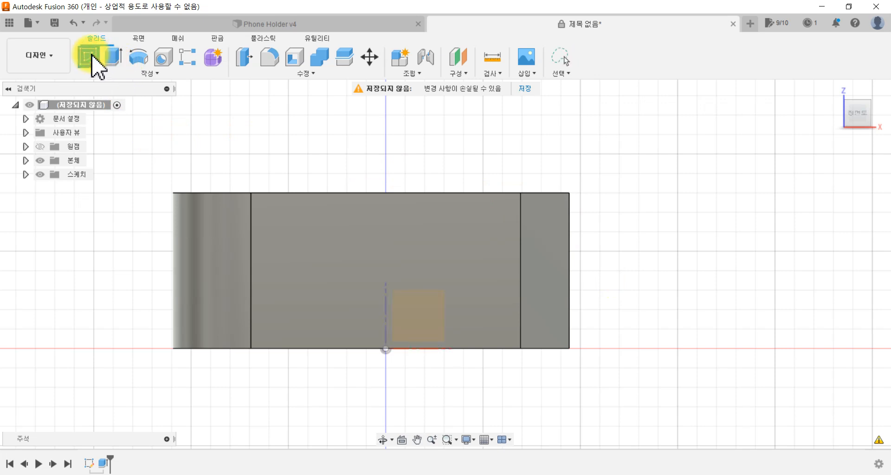
pyautogui.click(286, 212)
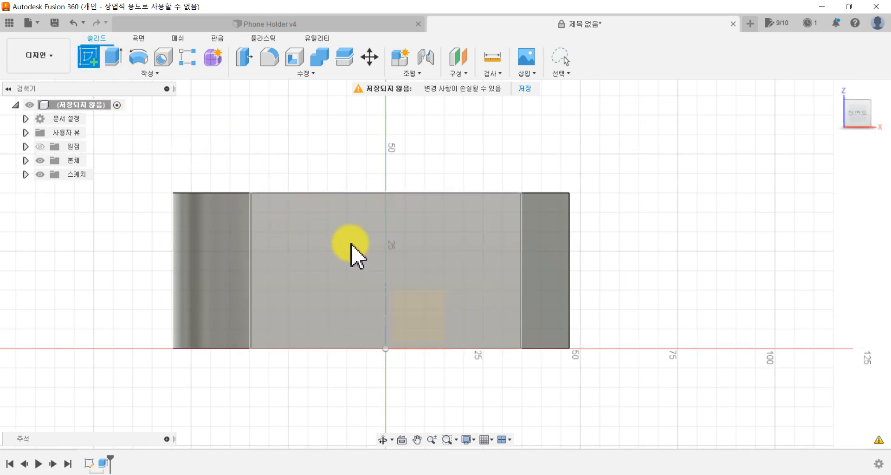
pyautogui.keyDown('shift'); pyautogui.moveTo(338, 247); pyautogui.dragTo(238, 357, button='middle'); pyautogui.keyUp('shift')
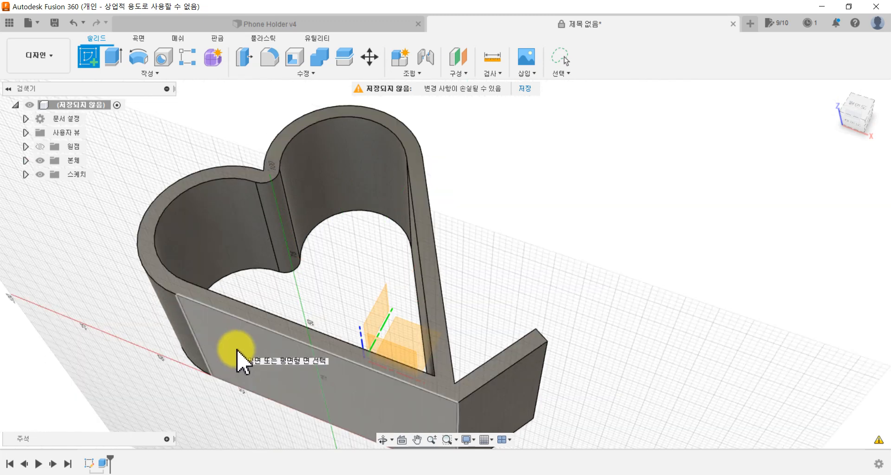
pyautogui.click(237, 358)
pyautogui.moveTo(426, 171); pyautogui.dragTo(263, 150, button='middle')
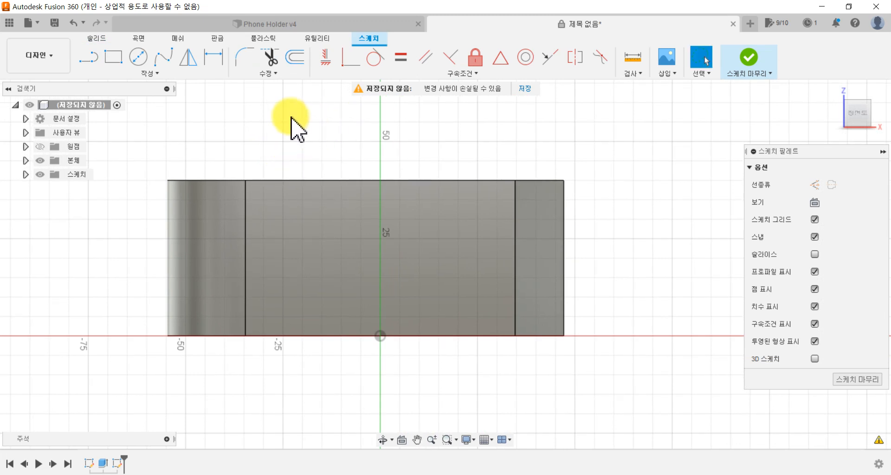
# Step: Place a rectangular text frame covering most of the side face and enter the five-digit student number as its first line
pyautogui.click(187, 73)
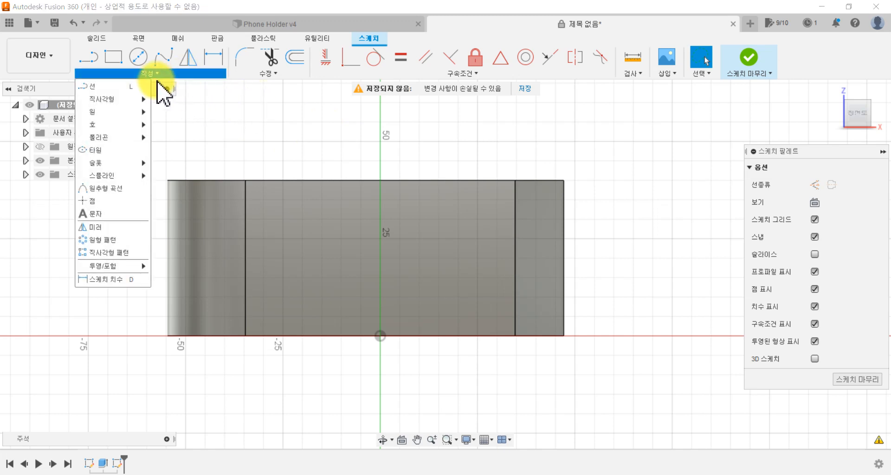
pyautogui.click(98, 214)
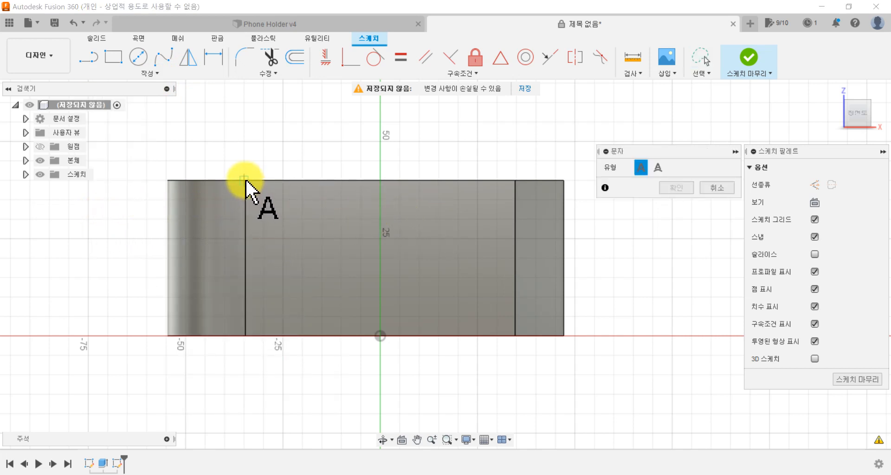
pyautogui.click(273, 199)
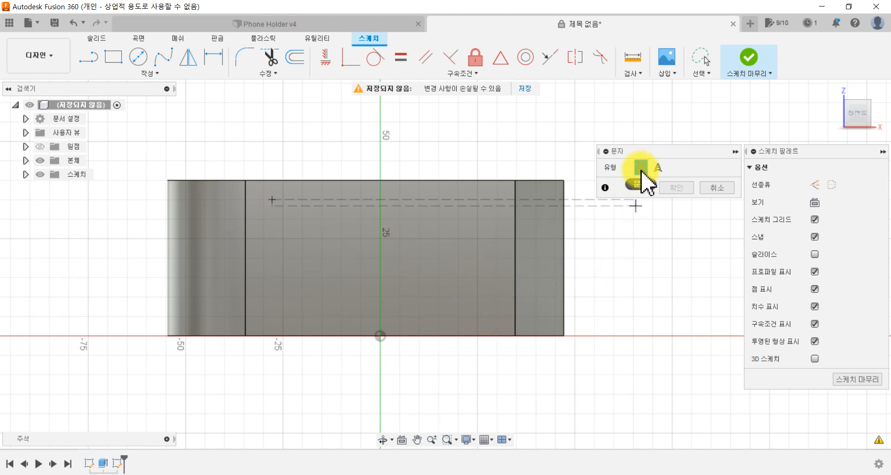
pyautogui.click(491, 318)
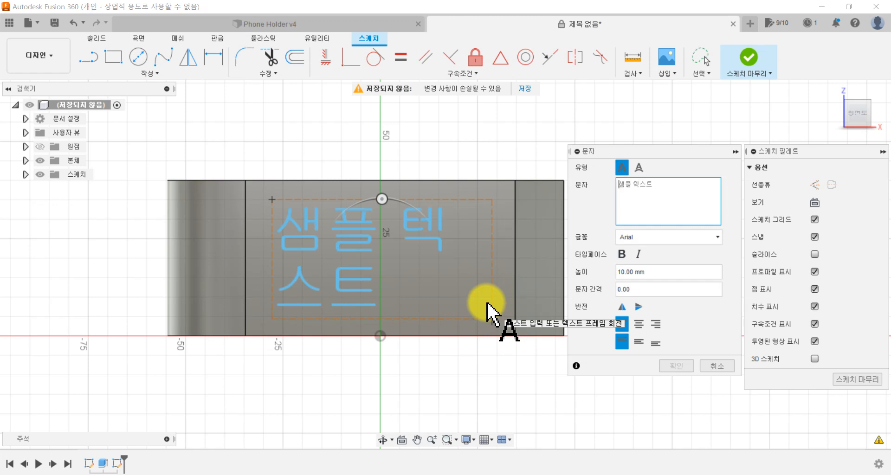
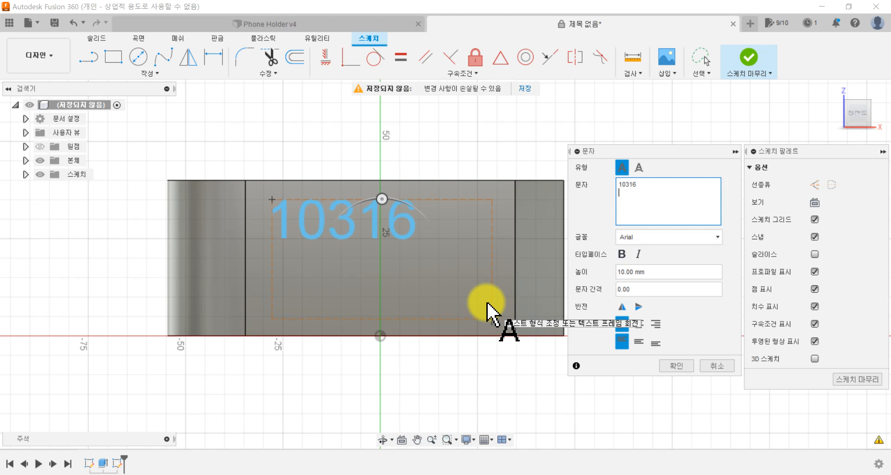
pyautogui.press('BackSpace')
pyautogui.press('BackSpace')
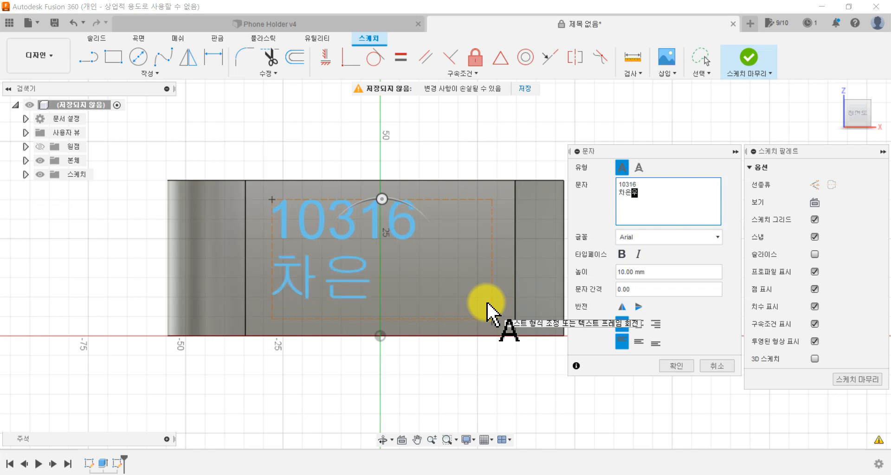
pyautogui.press('BackSpace')
pyautogui.press('BackSpace')
pyautogui.press('BackSpace')
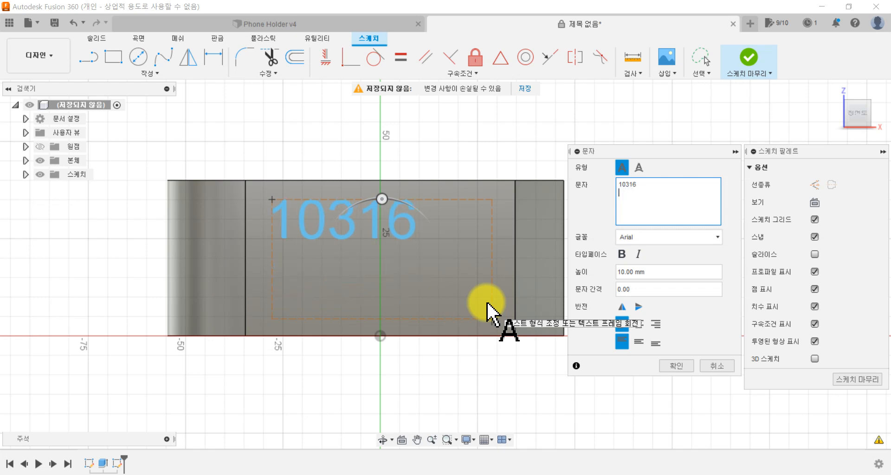
# Step: Enter the initials C.E.W as the second line of the sketch text
pyautogui.write('Cha Eun Woo')
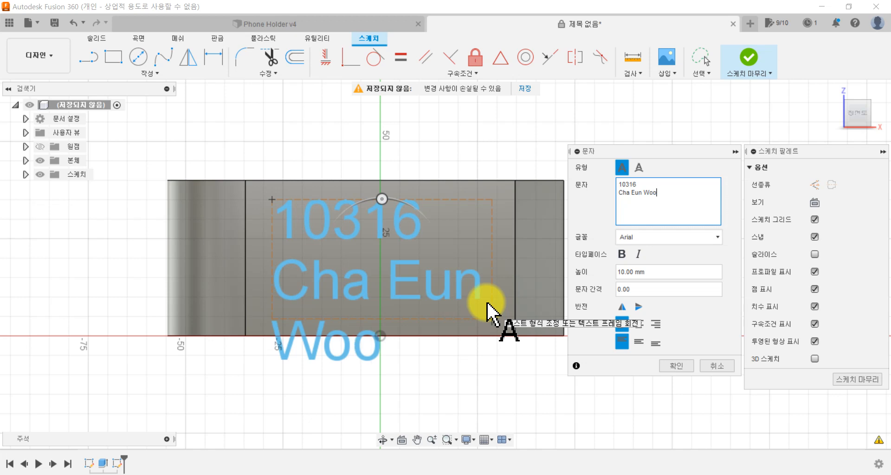
pyautogui.press('BackSpace')
pyautogui.press('BackSpace')
pyautogui.press('BackSpace')
pyautogui.press('BackSpace')
pyautogui.press('BackSpace')
pyautogui.press('BackSpace')
pyautogui.press('BackSpace')
pyautogui.press('BackSpace')
pyautogui.press('BackSpace')
pyautogui.press('BackSpace')
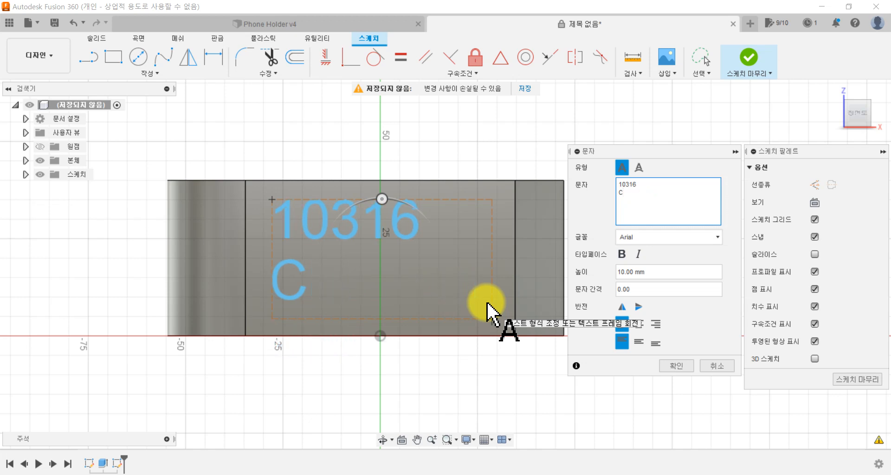
pyautogui.write('.E.W')
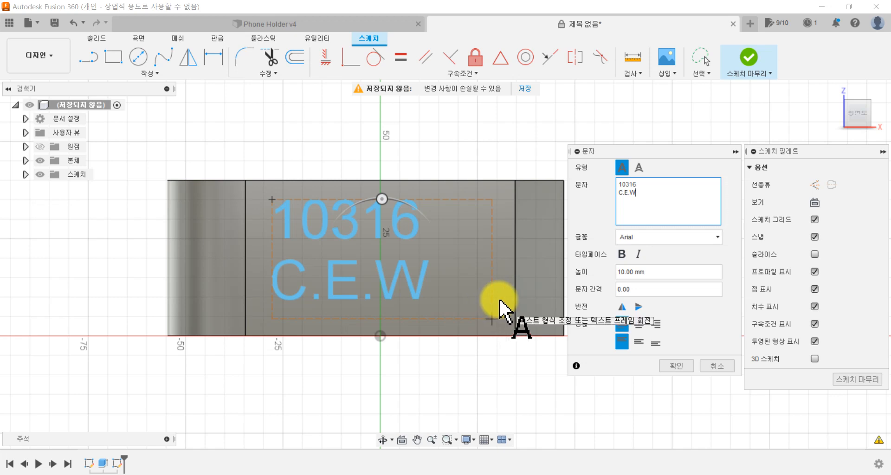
# Step: Change the font of both text lines to Arial Black
pyautogui.hotkey('ctrl', 'a')
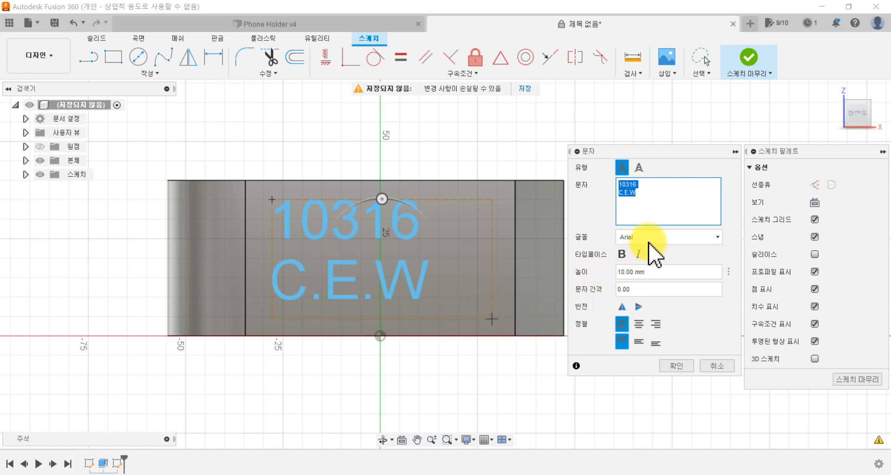
pyautogui.click(664, 237)
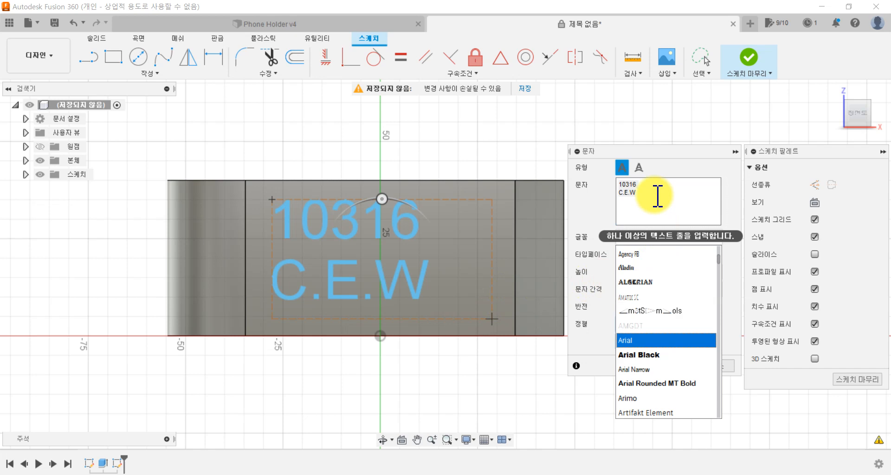
pyautogui.click(667, 202)
pyautogui.moveTo(666, 202); pyautogui.dragTo(604, 173)
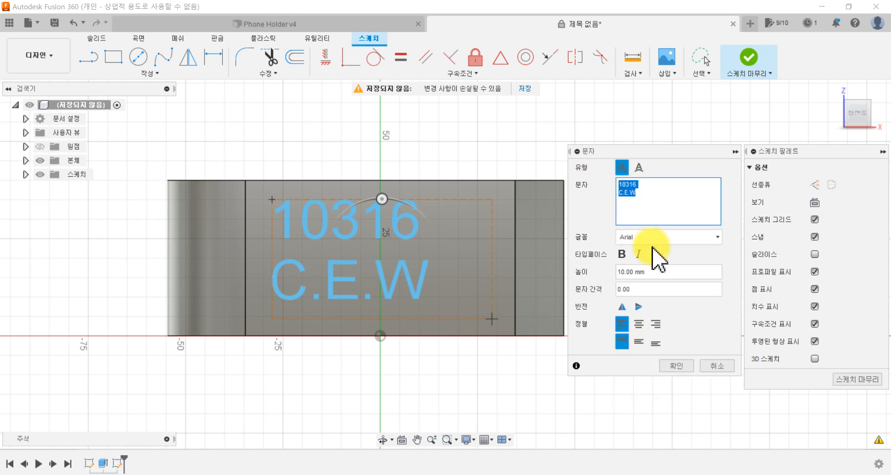
pyautogui.click(662, 237)
pyautogui.scroll(-3, 666, 358)
pyautogui.scroll(1, 679, 333)
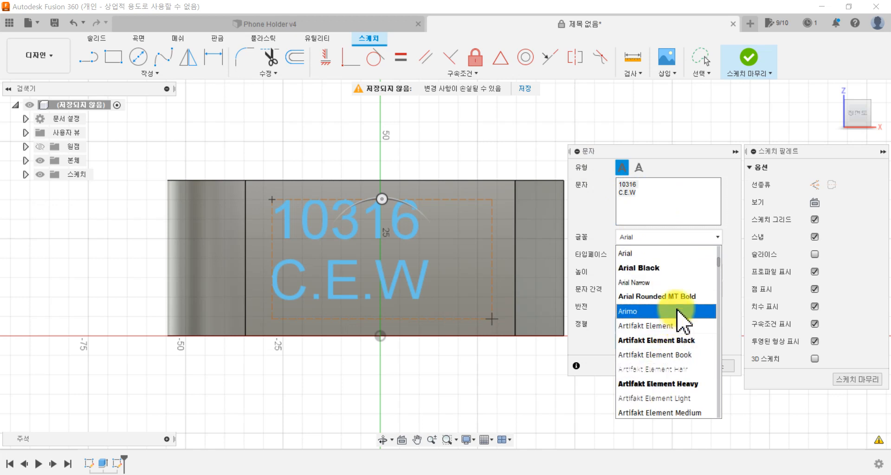
pyautogui.scroll(1, 683, 311)
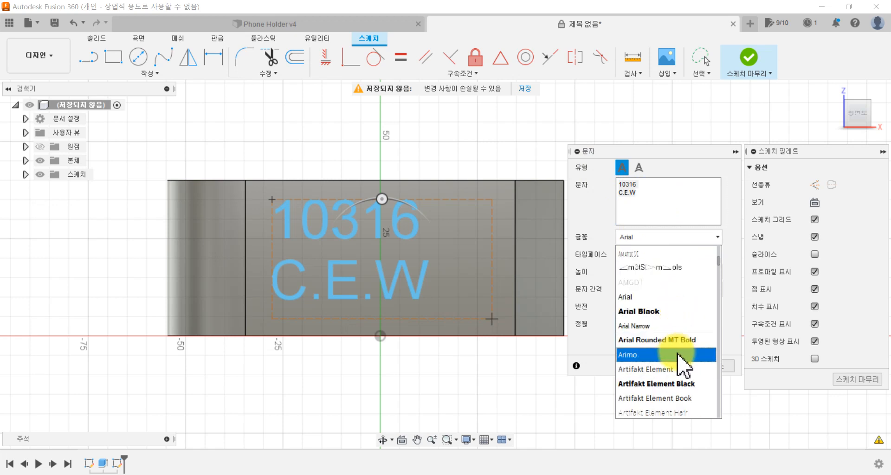
pyautogui.click(683, 310)
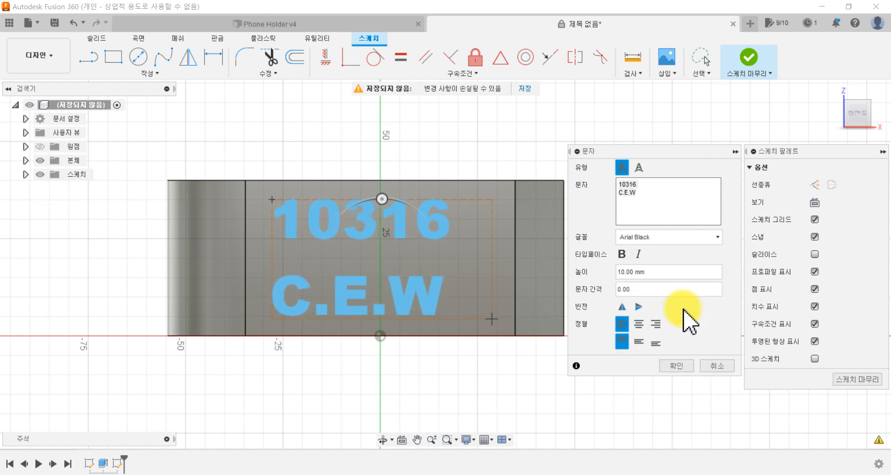
# Step: Browse the available fonts and change both text lines to Britannic Bold
pyautogui.click(653, 241)
pyautogui.scroll(-5, 654, 297)
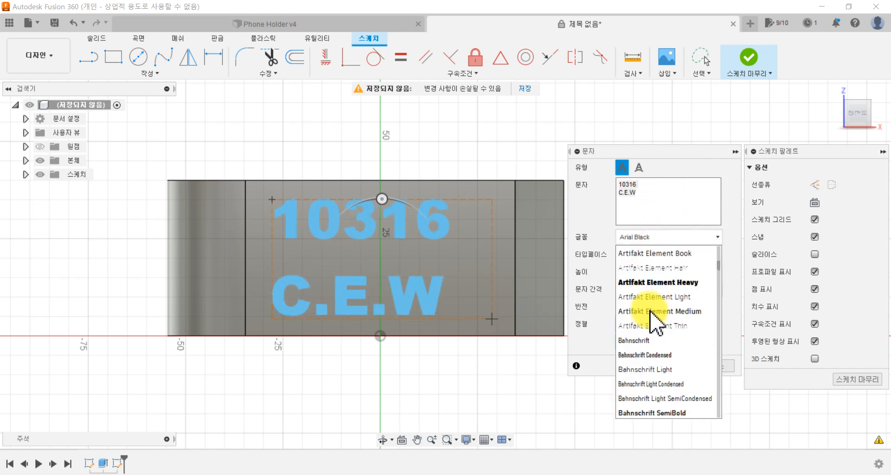
pyautogui.scroll(-12, 650, 312)
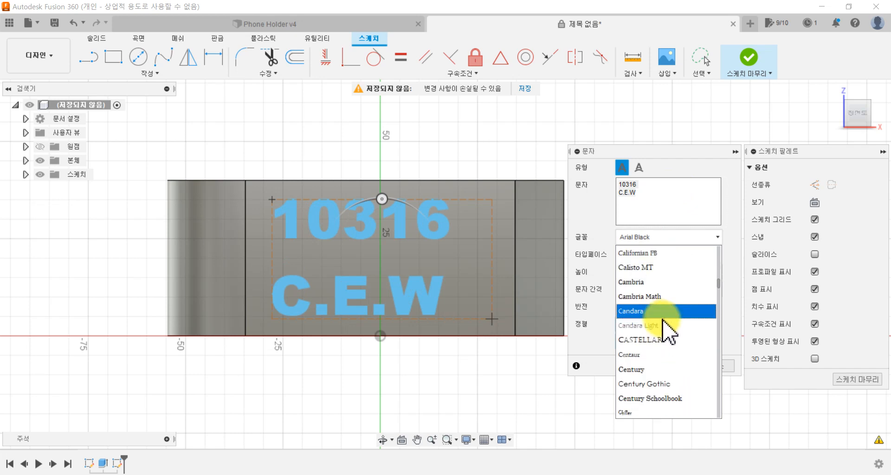
pyautogui.scroll(-15, 663, 325)
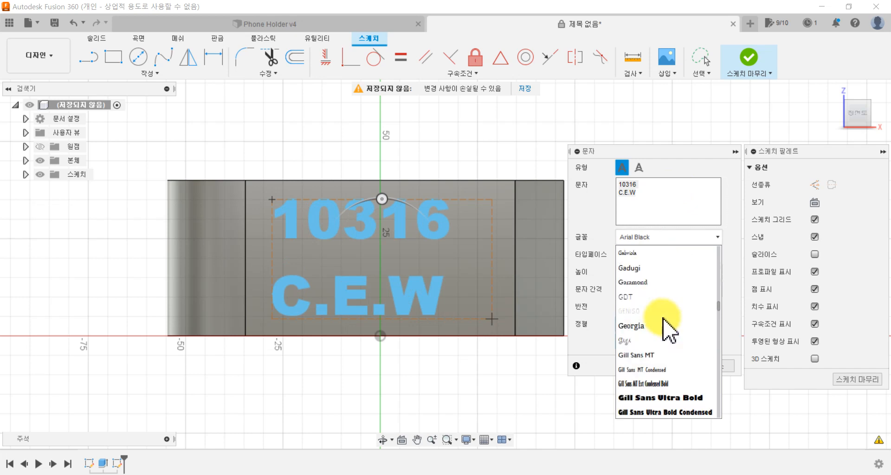
pyautogui.scroll(-15, 665, 329)
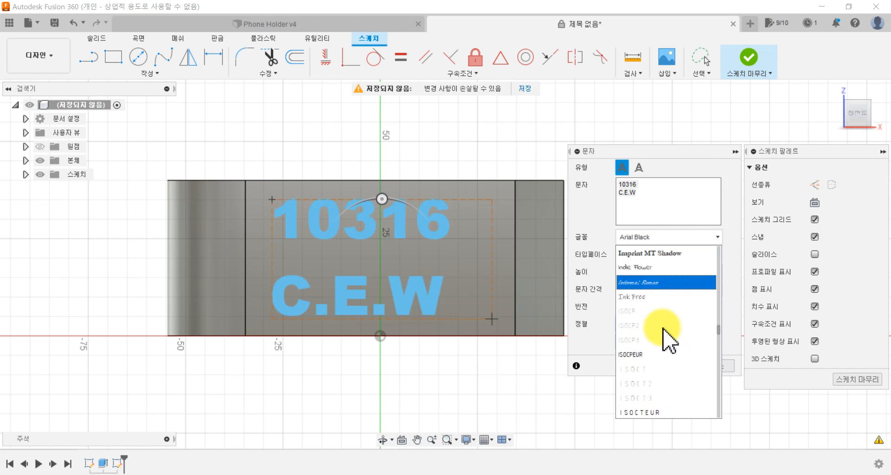
pyautogui.scroll(5, 664, 335)
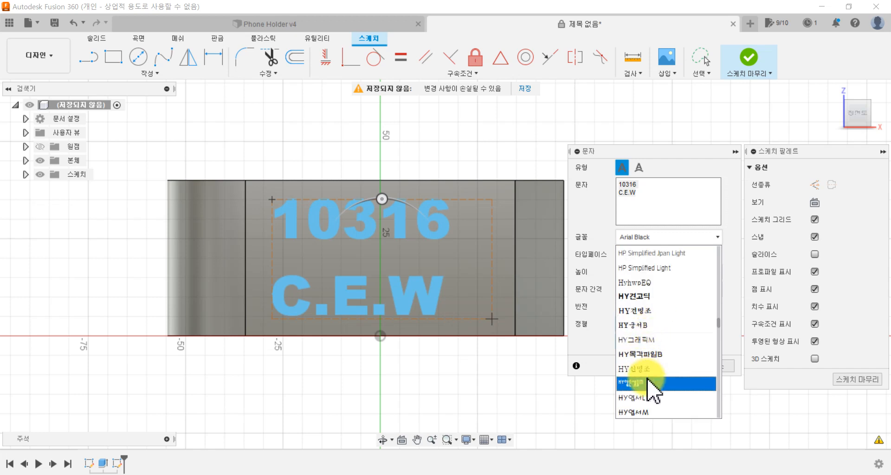
pyautogui.scroll(8, 649, 314)
pyautogui.scroll(15, 643, 306)
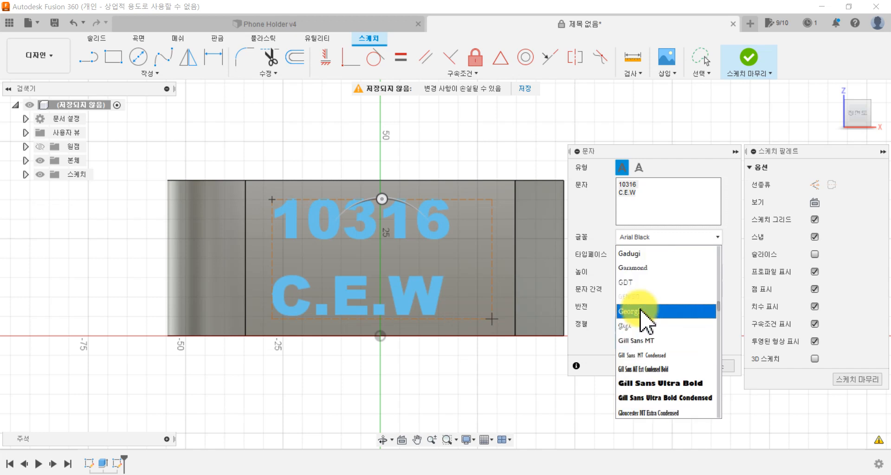
pyautogui.scroll(15, 642, 312)
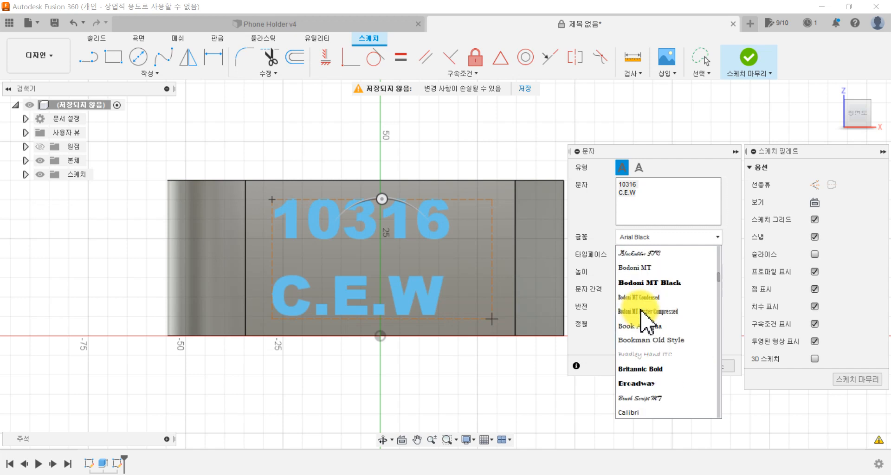
pyautogui.scroll(4, 656, 281)
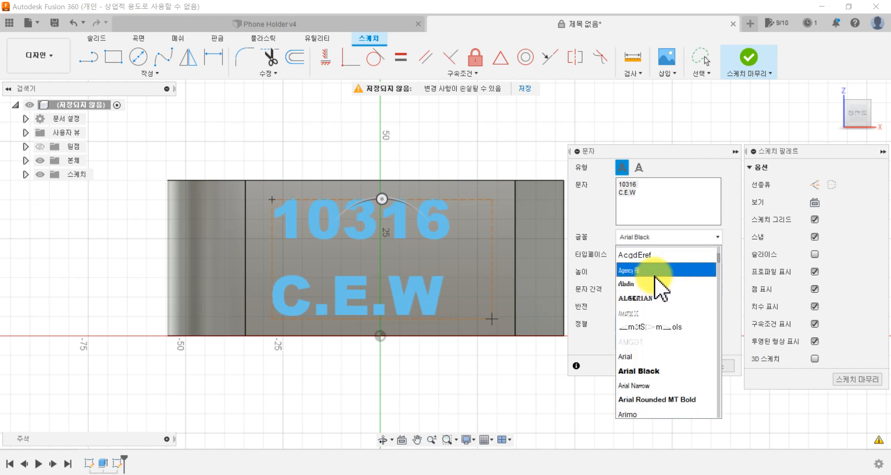
pyautogui.scroll(5, 659, 284)
pyautogui.scroll(-10, 657, 281)
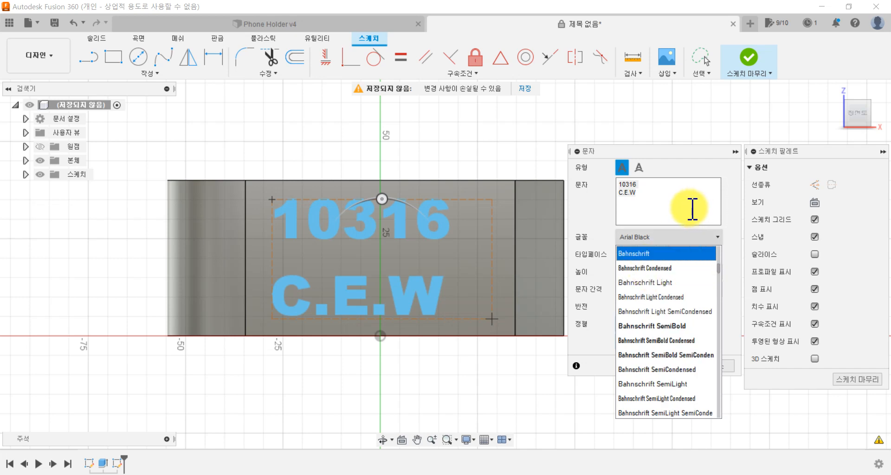
pyautogui.scroll(-8, 680, 297)
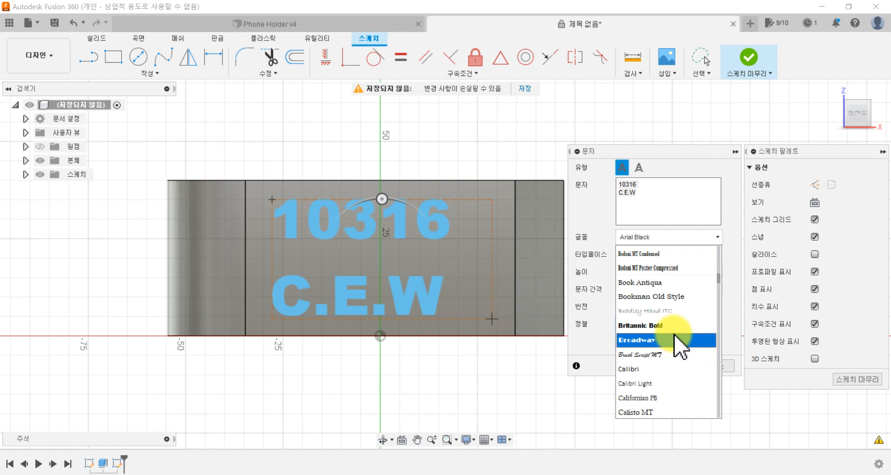
pyautogui.click(673, 325)
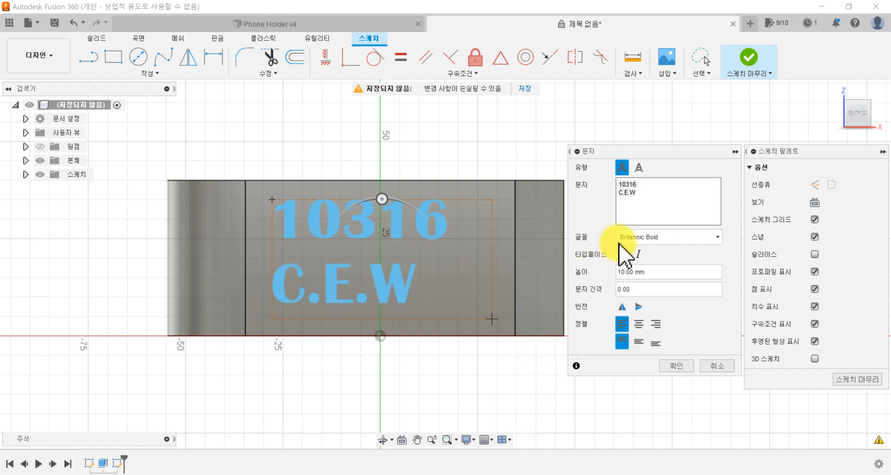
pyautogui.click(664, 204)
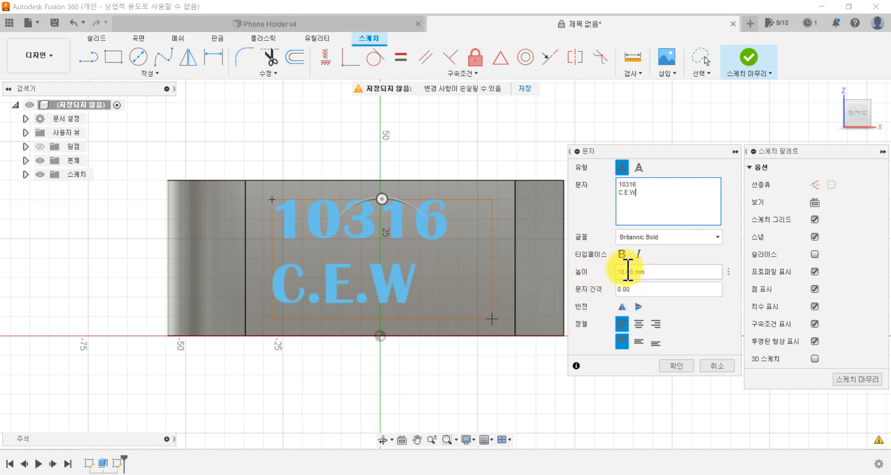
# Step: Set the text height to 12 mm, centre both lines horizontally, and confirm the sketch text
pyautogui.click(652, 273)
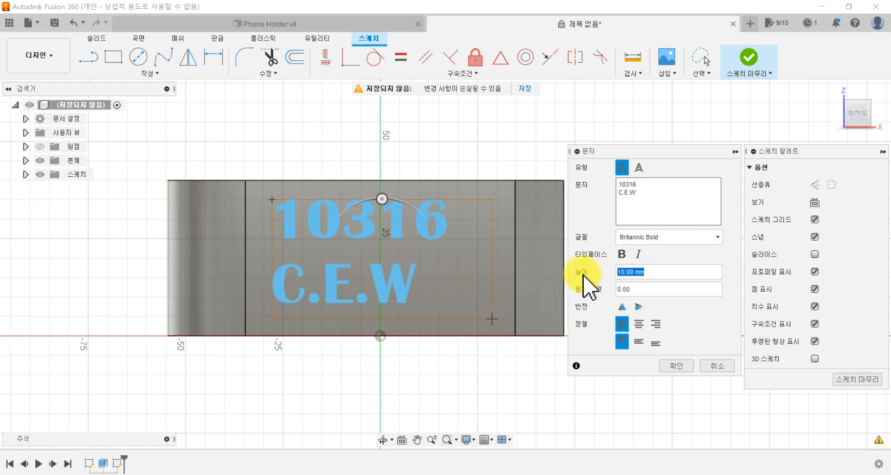
pyautogui.write('12')
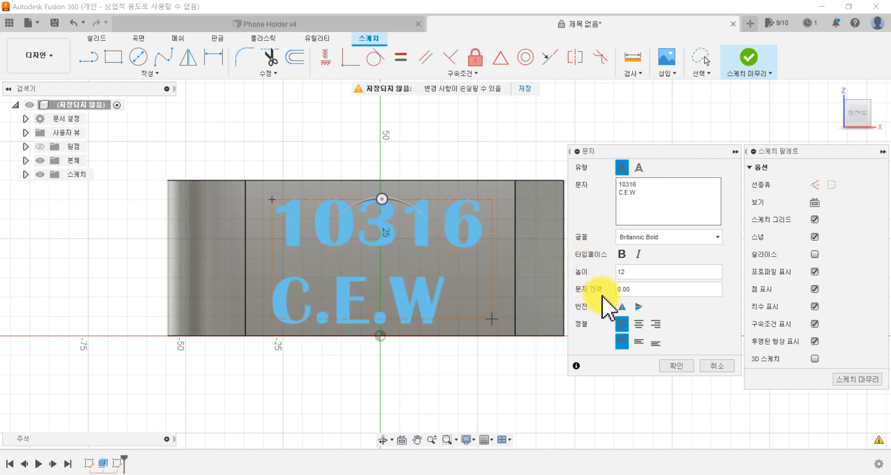
pyautogui.click(639, 324)
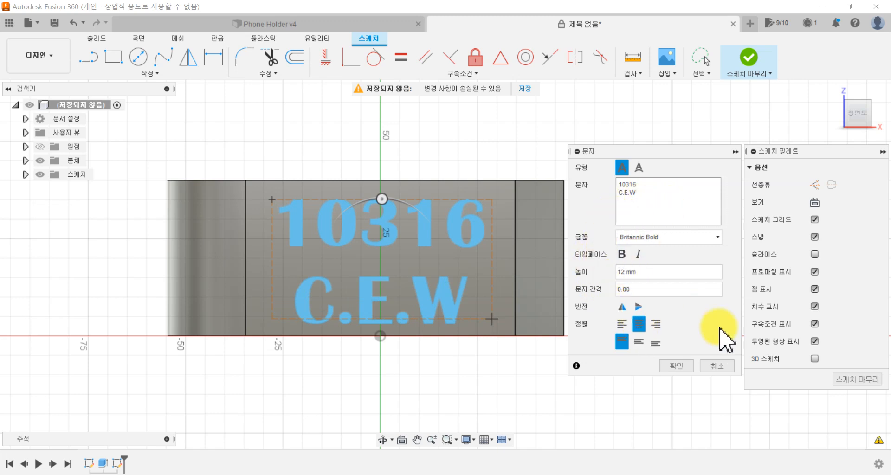
pyautogui.click(684, 367)
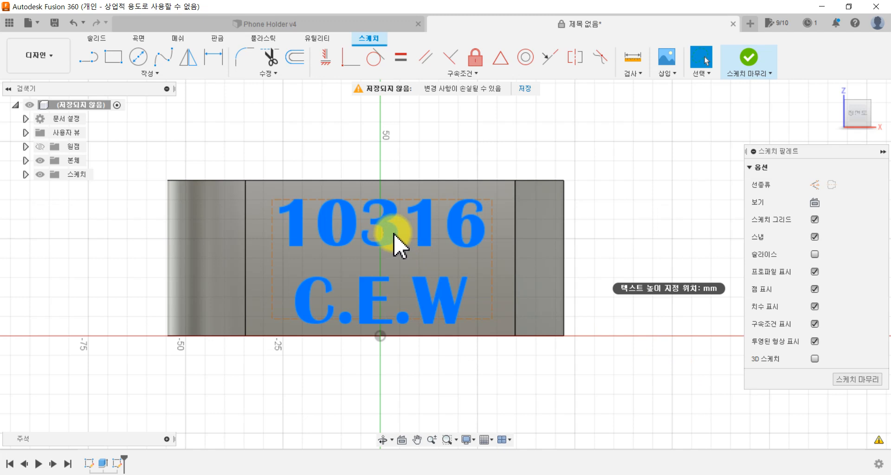
# Step: Move the text block slightly upward and toward the support on the side face, and finish the sketch
pyautogui.moveTo(393, 234); pyautogui.dragTo(397, 232)
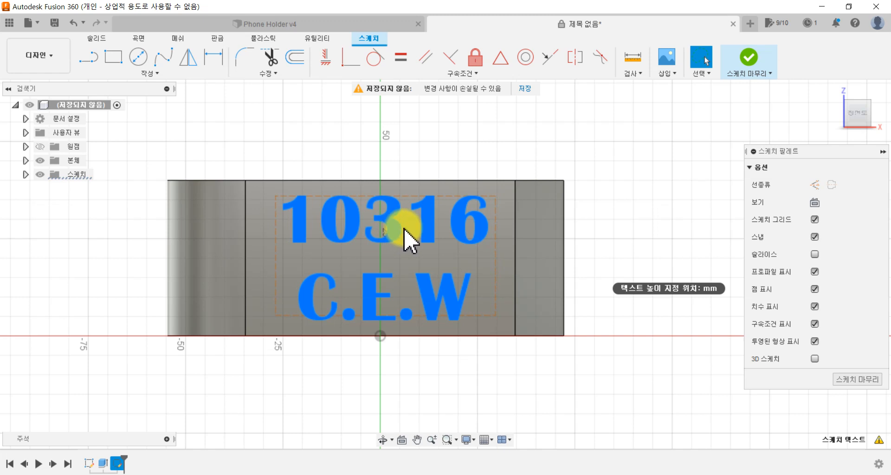
pyautogui.click(750, 60)
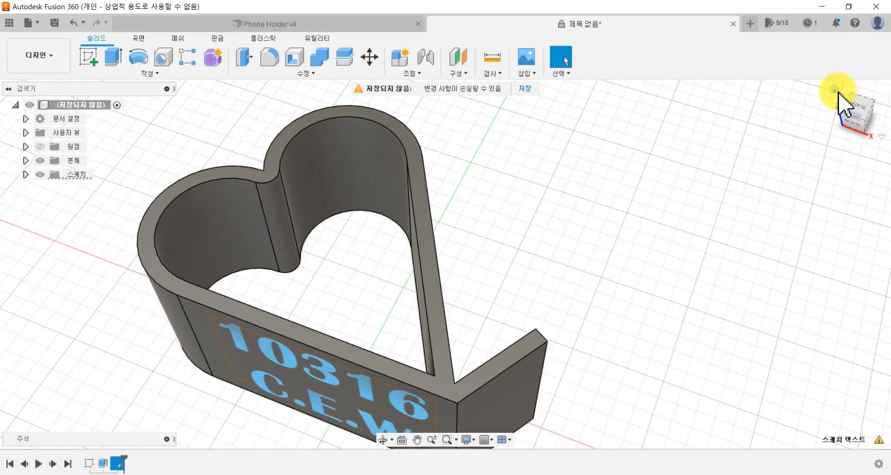
pyautogui.click(837, 90)
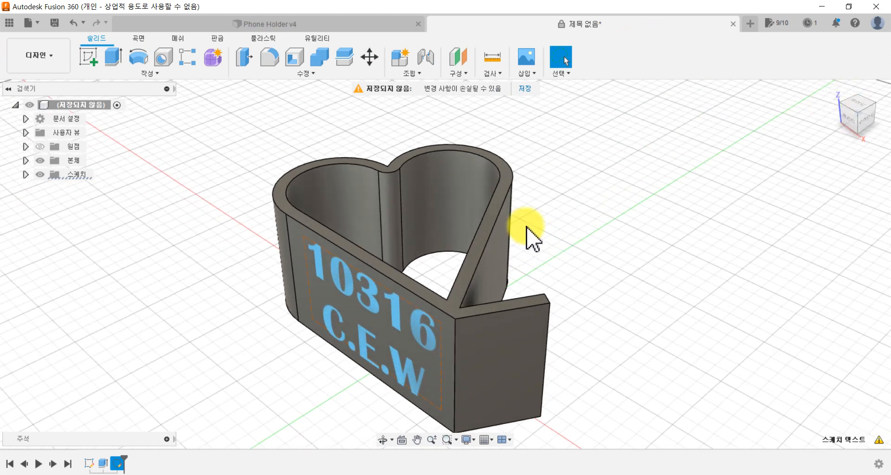
pyautogui.click(222, 271)
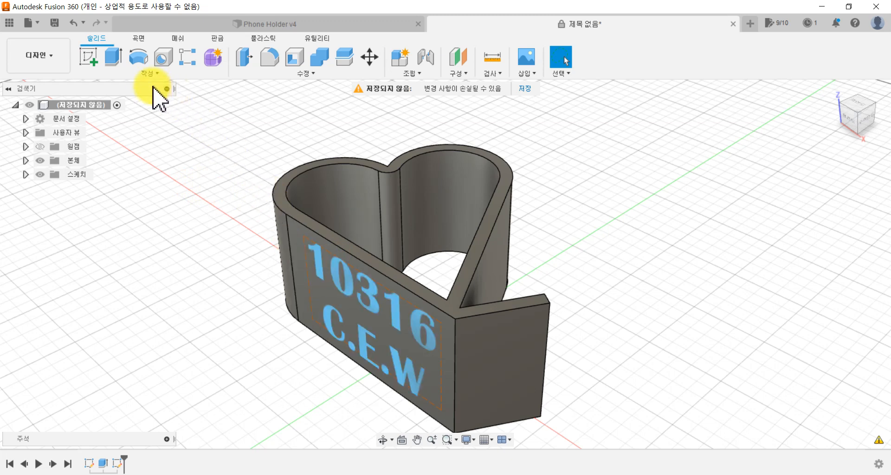
# Step: Extrude the sketch text 10 mm outward from the side face, joined to the holder body
pyautogui.click(145, 74)
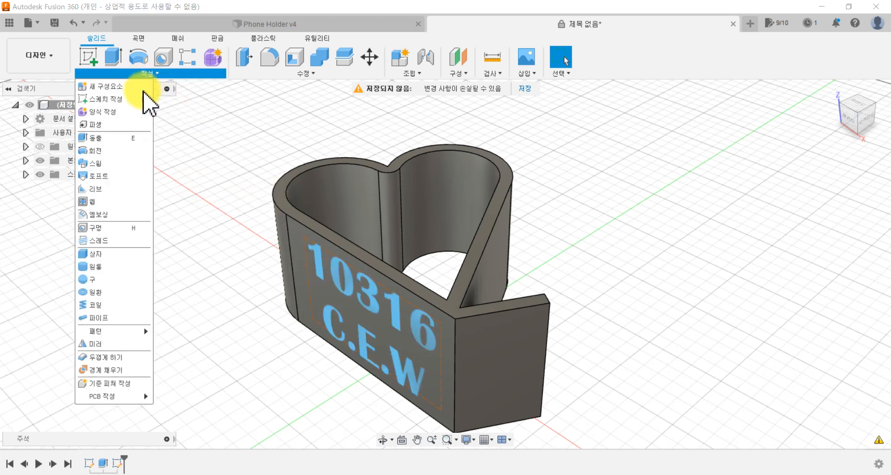
pyautogui.click(126, 138)
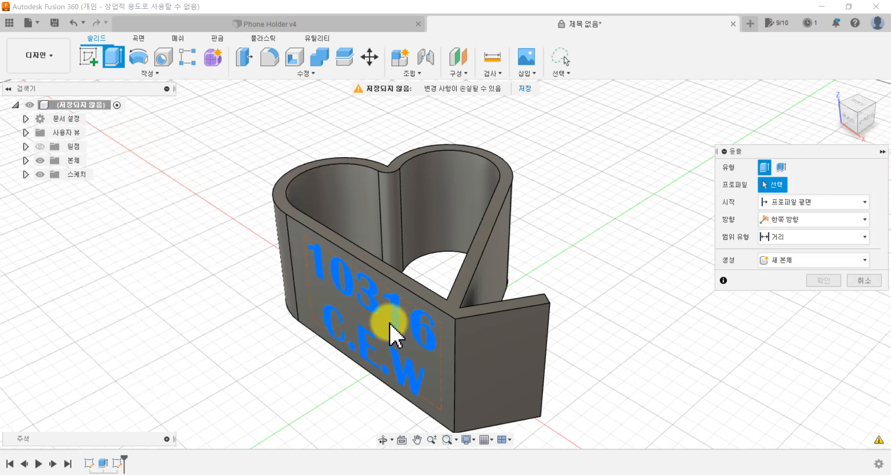
pyautogui.scroll(3, 543, 298)
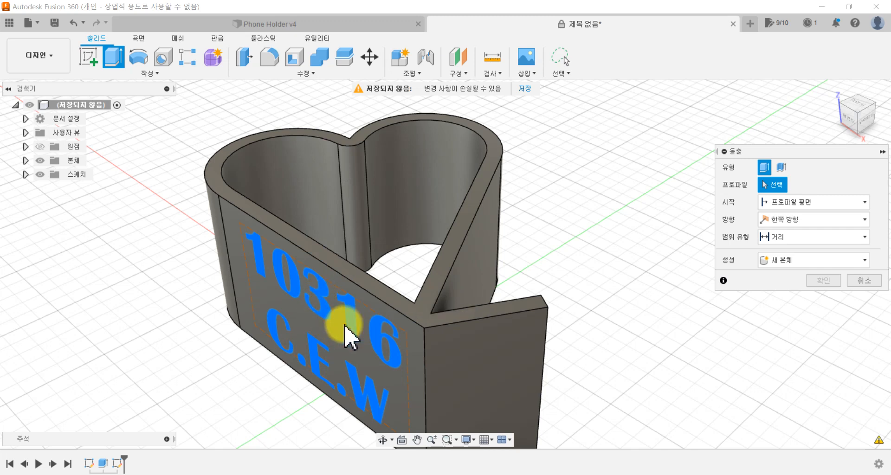
pyautogui.click(322, 303)
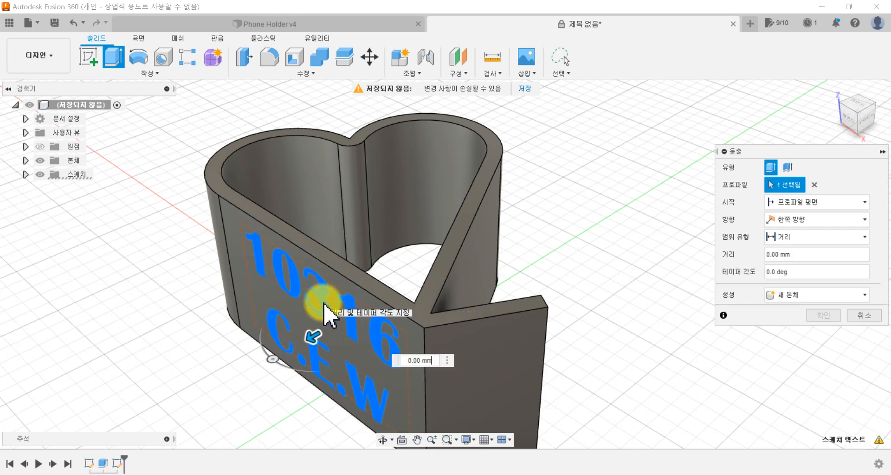
pyautogui.moveTo(312, 336); pyautogui.dragTo(264, 352)
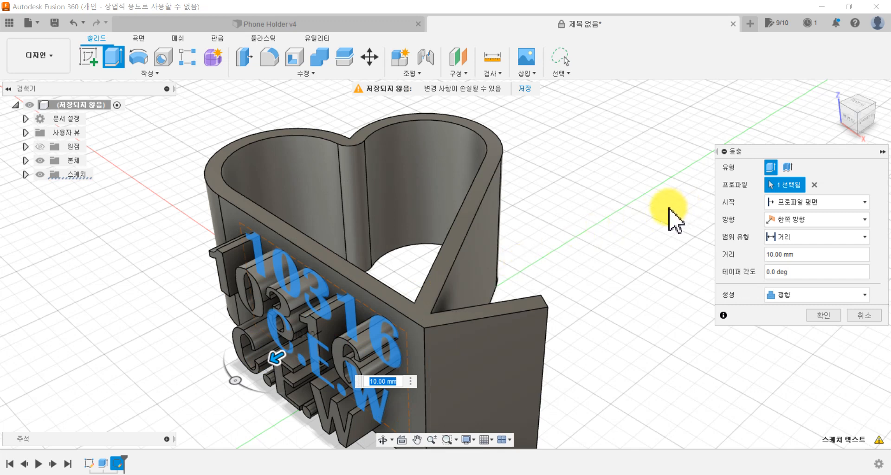
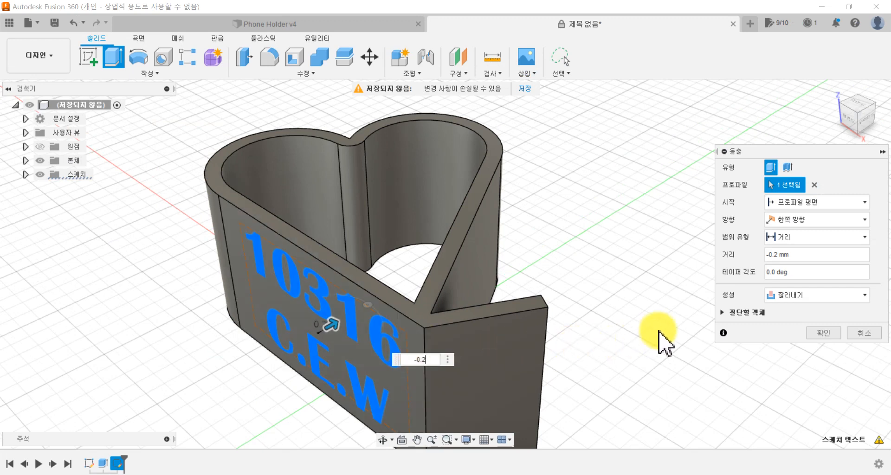
# Step: Try to cut the sketch text 0.2 mm deep into the holder's side face
pyautogui.click(816, 327)
pyautogui.moveTo(657, 363); pyautogui.dragTo(664, 328, button='middle')
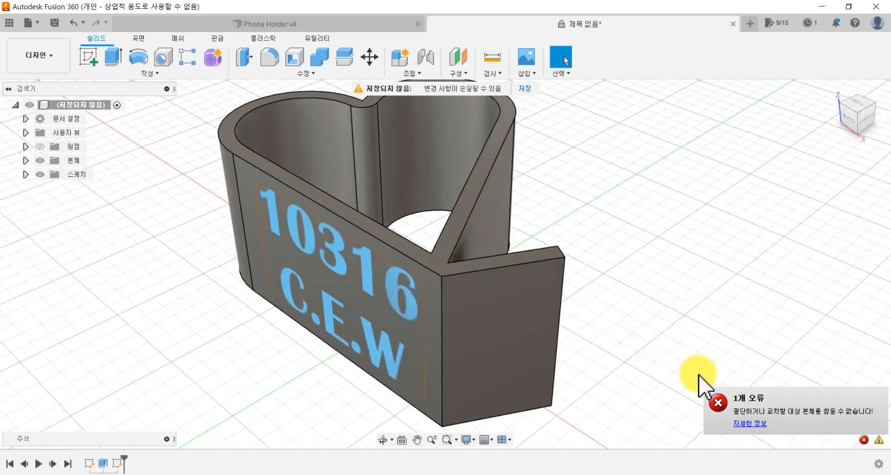
pyautogui.click(649, 385)
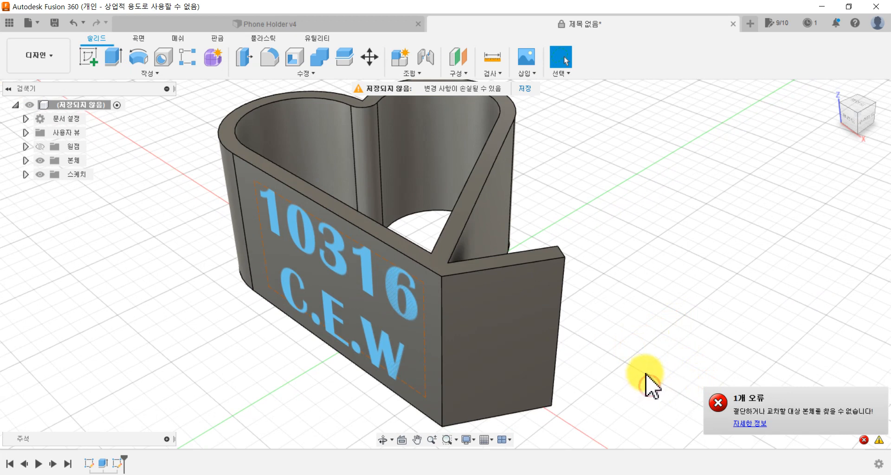
# Step: Extrude the sketch text inward as a shallow cut into the holder's side face
pyautogui.click(411, 320)
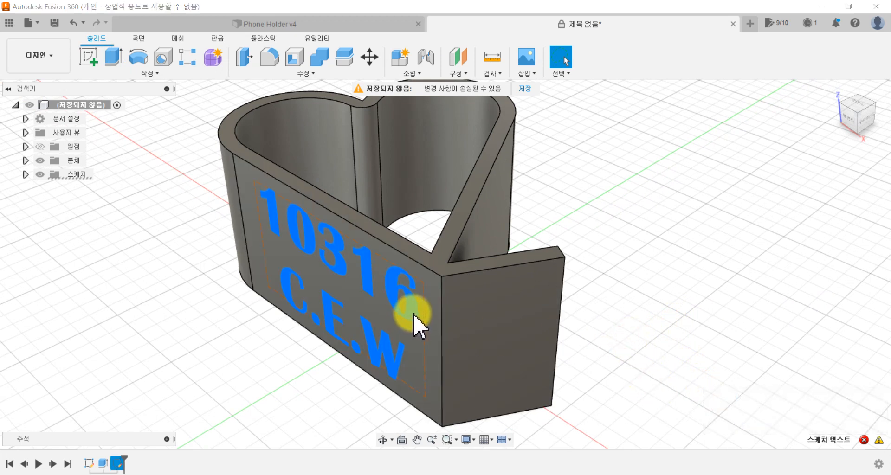
pyautogui.press('e')
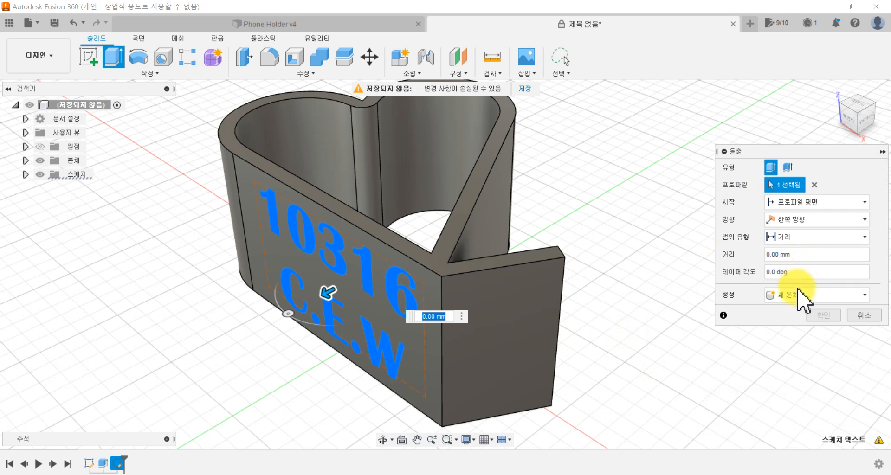
pyautogui.write('-')
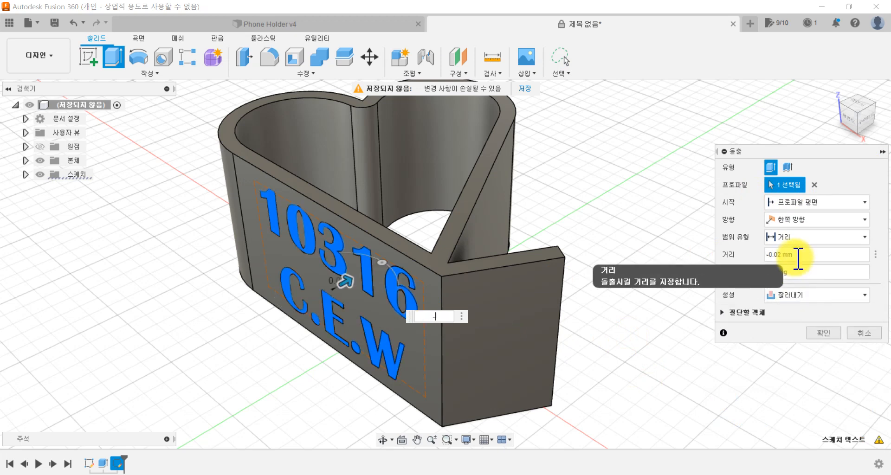
pyautogui.press('Return')
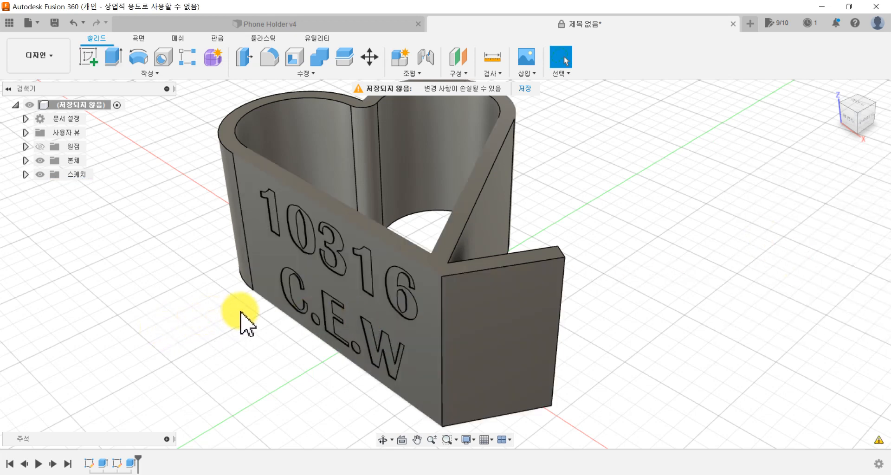
pyautogui.scroll(5, 242, 322)
pyautogui.scroll(-1, 234, 325)
pyautogui.keyDown('shift'); pyautogui.moveTo(229, 334); pyautogui.dragTo(207, 354, button='middle'); pyautogui.keyUp('shift')
pyautogui.scroll(-5, 234, 347)
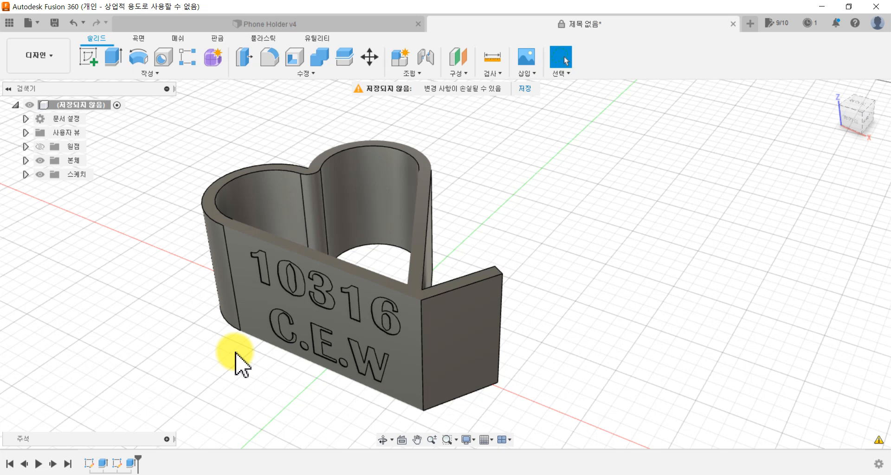
# Step: Switch to the Phone Holder v4 design to examine its CHEER UP insert, and return to the untitled design
pyautogui.click(224, 24)
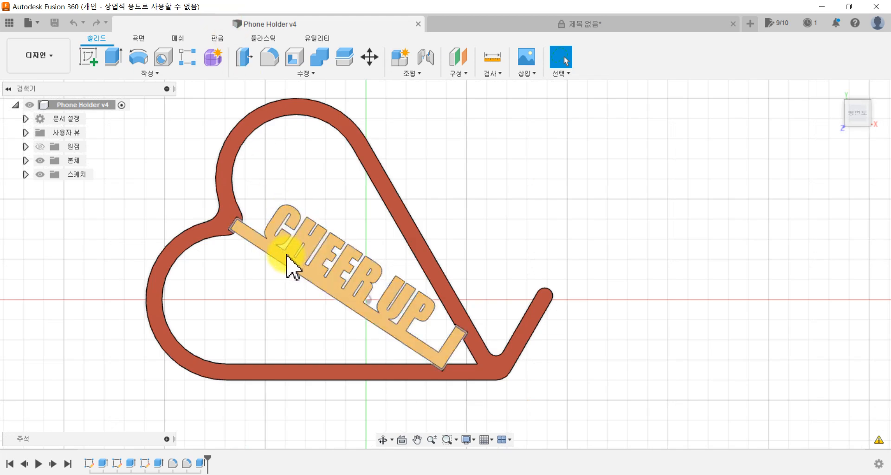
pyautogui.keyDown('shift'); pyautogui.moveTo(283, 259); pyautogui.dragTo(246, 280, button='middle'); pyautogui.keyUp('shift')
pyautogui.scroll(5, 223, 204)
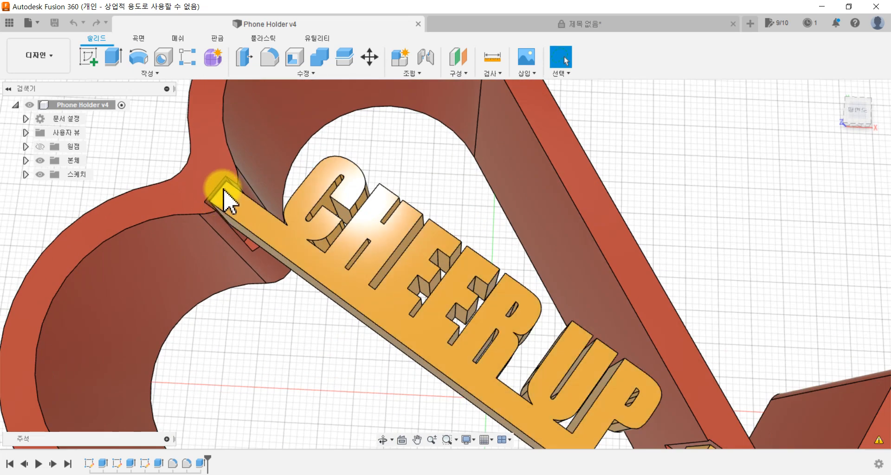
pyautogui.scroll(-5, 318, 318)
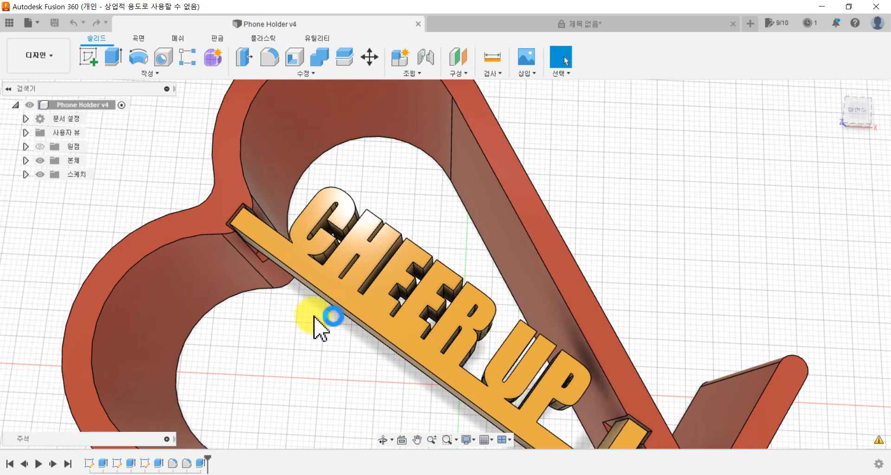
pyautogui.click(573, 27)
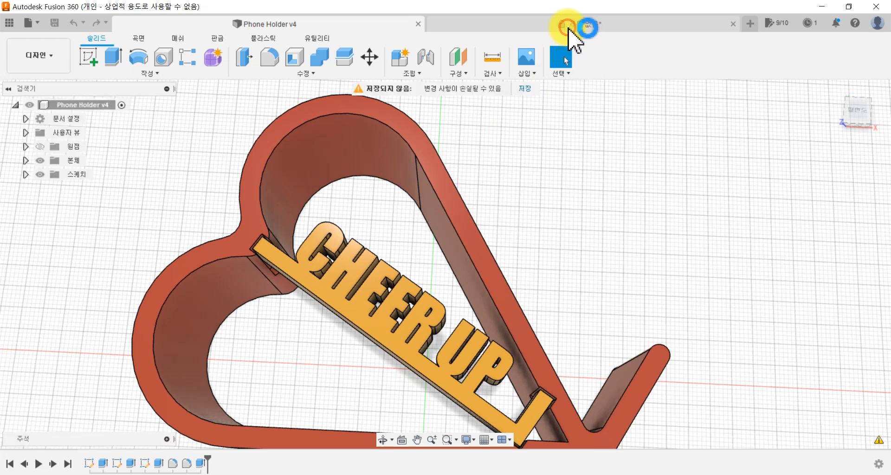
pyautogui.keyDown('shift'); pyautogui.moveTo(503, 209); pyautogui.dragTo(521, 215, button='middle'); pyautogui.keyUp('shift')
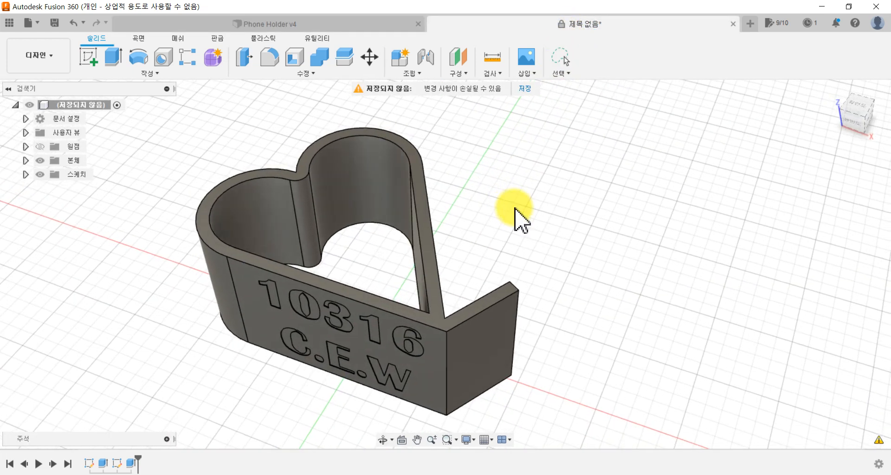
# Step: Start a new sketch on the holder's heart-shaped top face, with the face viewed square on
pyautogui.click(88, 60)
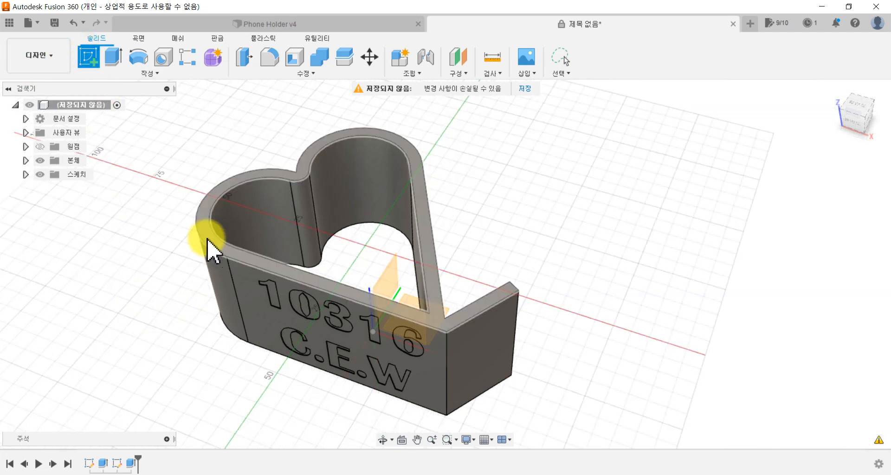
pyautogui.scroll(5, 206, 241)
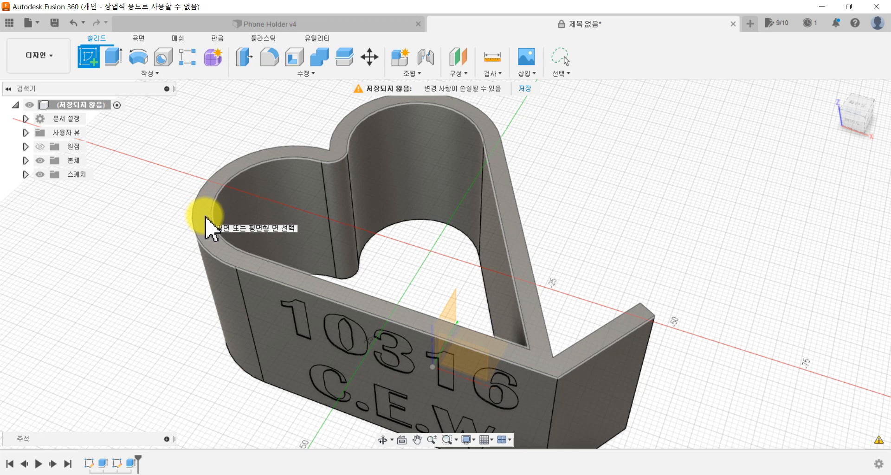
pyautogui.click(206, 227)
pyautogui.moveTo(341, 225)
pyautogui.mouseDown(button='middle')
pyautogui.moveTo(315, 244)
pyautogui.moveTo(179, 285)
pyautogui.moveTo(88, 325)
pyautogui.mouseUp(button='middle')
pyautogui.moveTo(867, 117)
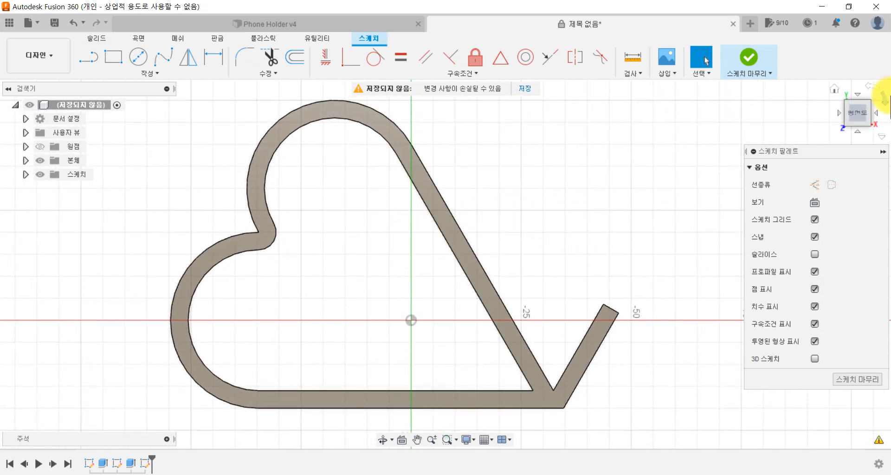
pyautogui.moveTo(641, 244)
pyautogui.keyDown('shift'); pyautogui.mouseDown(button='middle')
pyautogui.moveTo(577, 238)
pyautogui.moveTo(642, 197)
pyautogui.moveTo(638, 213)
pyautogui.moveTo(667, 202)
pyautogui.moveTo(656, 180)
pyautogui.mouseUp(button='middle'); pyautogui.keyUp('shift')
pyautogui.press('Escape')
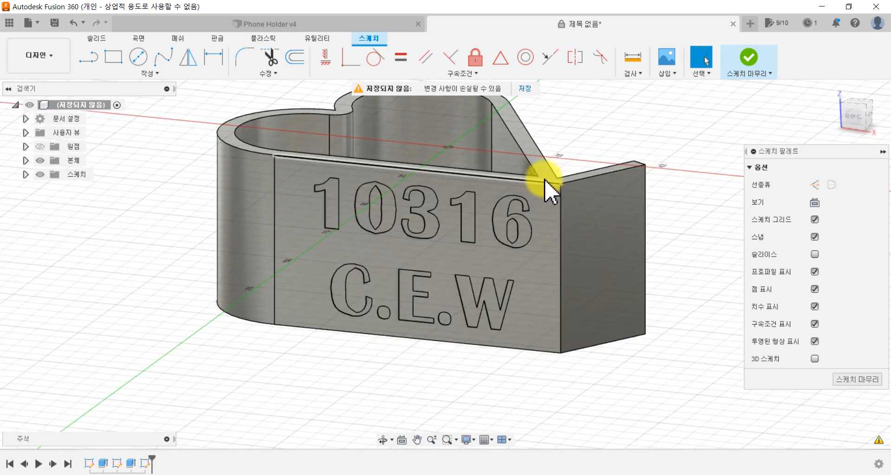
pyautogui.click(857, 99)
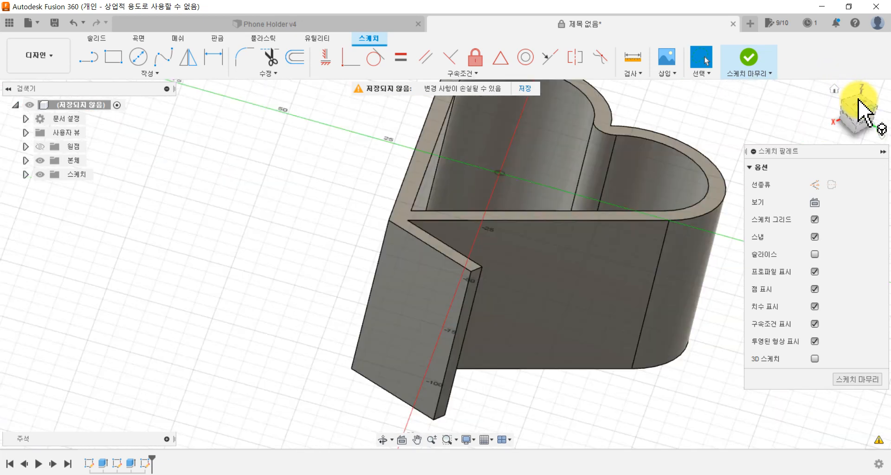
pyautogui.click(833, 90)
pyautogui.click(856, 106)
pyautogui.scroll(1, 516, 212)
pyautogui.moveTo(467, 194)
pyautogui.mouseDown(button='middle')
pyautogui.moveTo(426, 183)
pyautogui.moveTo(397, 159)
pyautogui.mouseUp(button='middle')
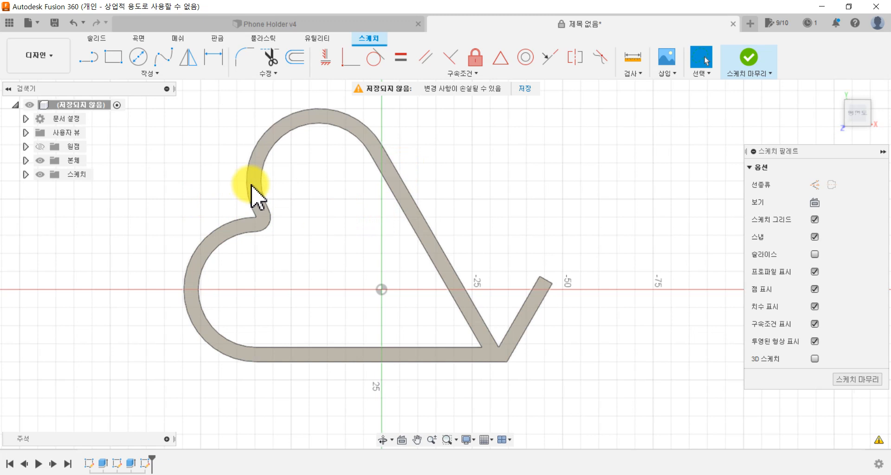
# Step: Project the outline of the heart-shaped top face into the sketch with the projection link enabled
pyautogui.click(187, 73)
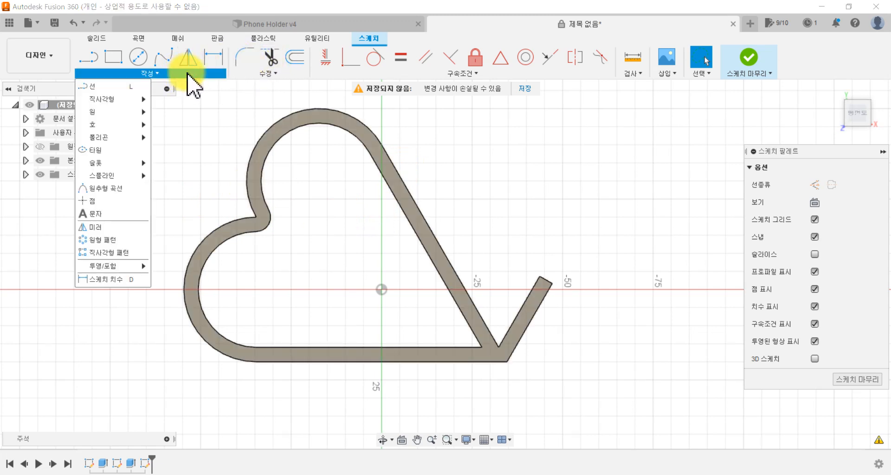
pyautogui.moveTo(128, 271)
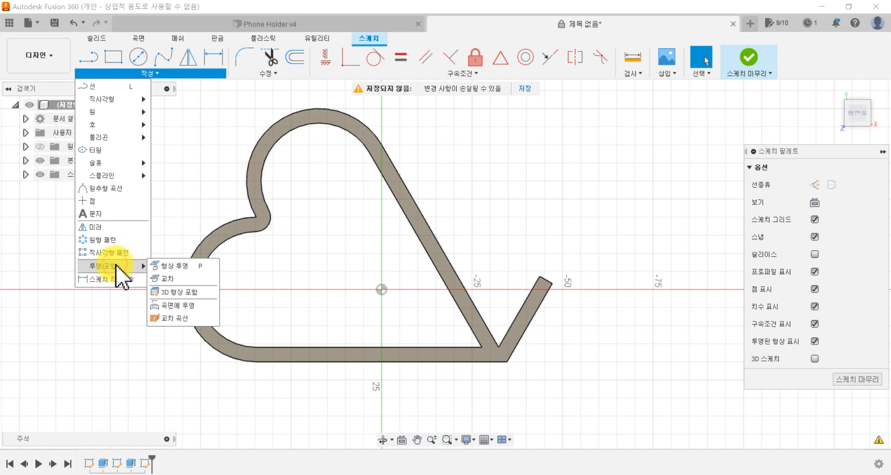
pyautogui.click(169, 267)
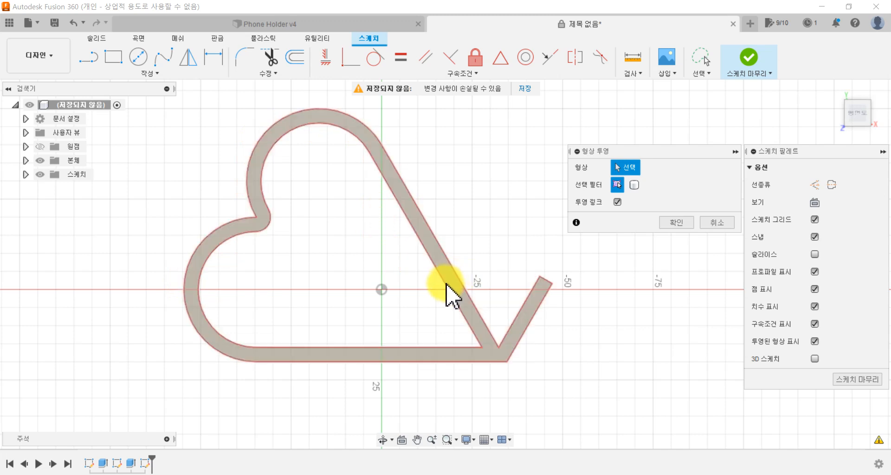
pyautogui.scroll(4, 447, 283)
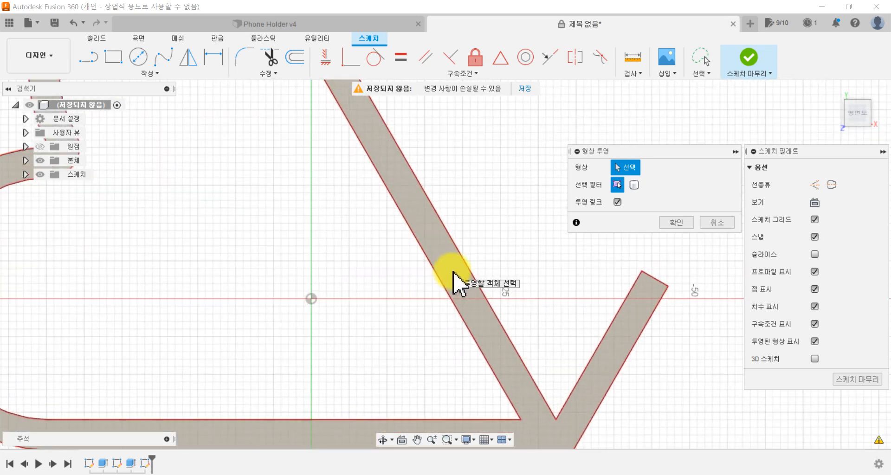
pyautogui.scroll(-3, 453, 273)
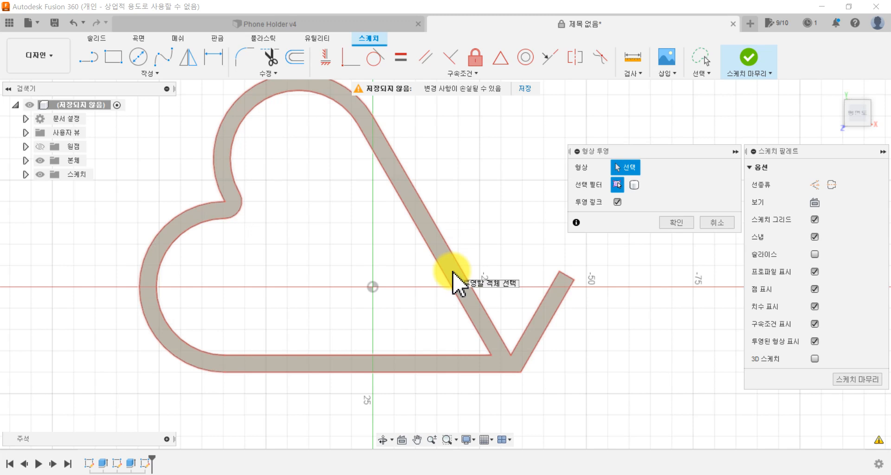
pyautogui.click(453, 273)
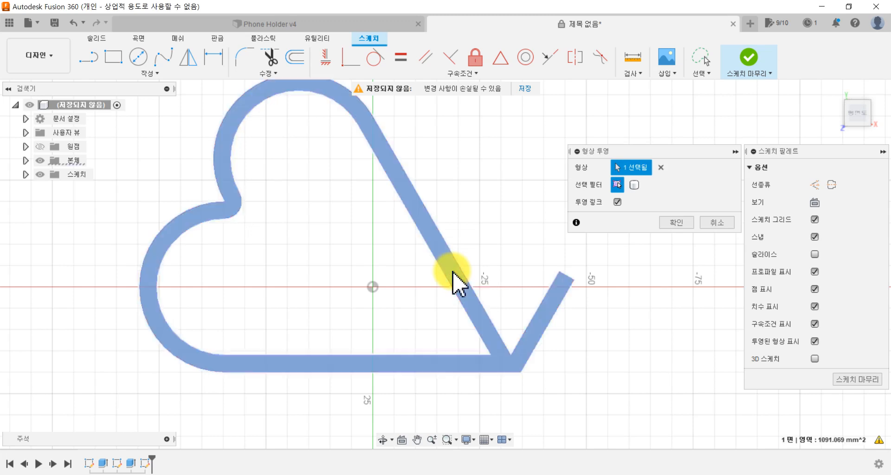
pyautogui.click(679, 224)
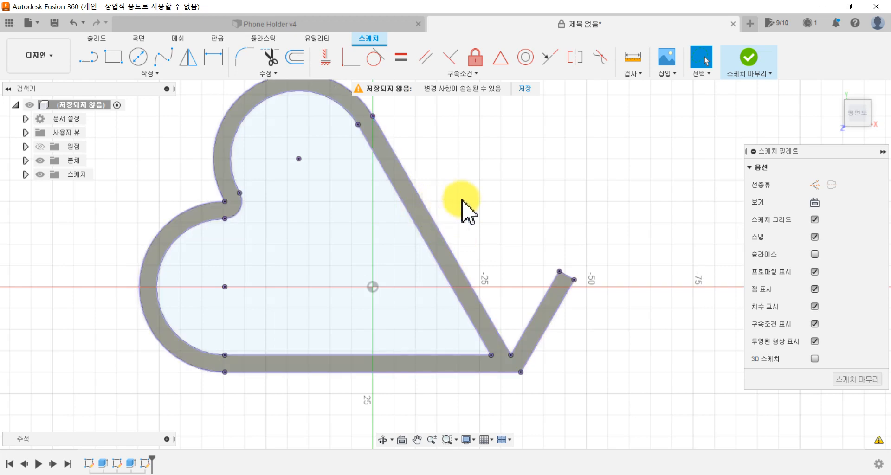
pyautogui.scroll(2, 469, 199)
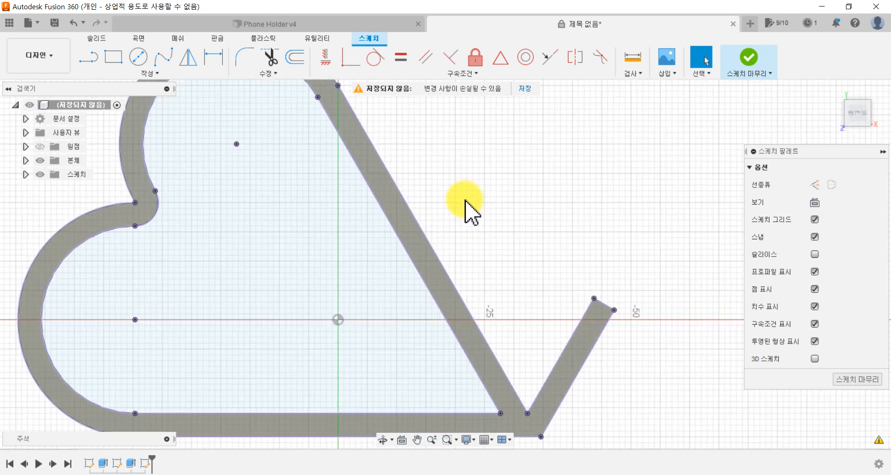
pyautogui.click(417, 221)
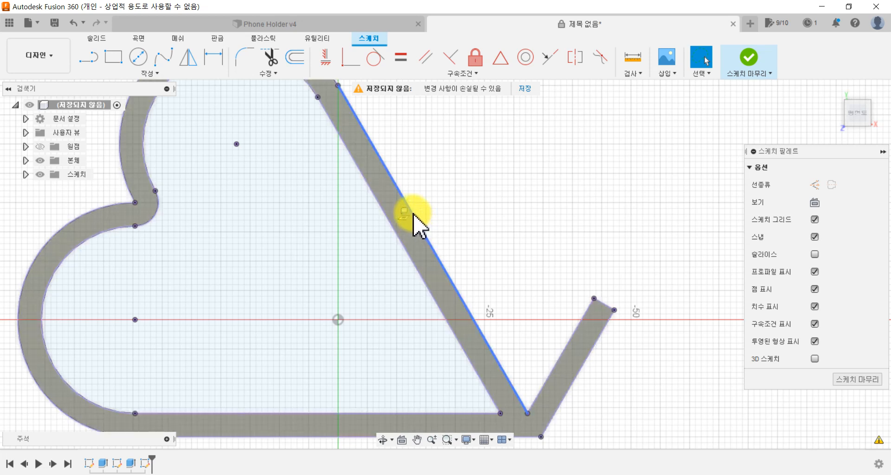
# Step: Check in the Phone Holder v4 design where the CHEER UP bar's ends meet the holder walls, and return to the open sketch
pyautogui.click(235, 27)
pyautogui.scroll(-3, 540, 331)
pyautogui.moveTo(538, 328); pyautogui.dragTo(500, 254, button='middle')
pyautogui.scroll(1, 500, 255)
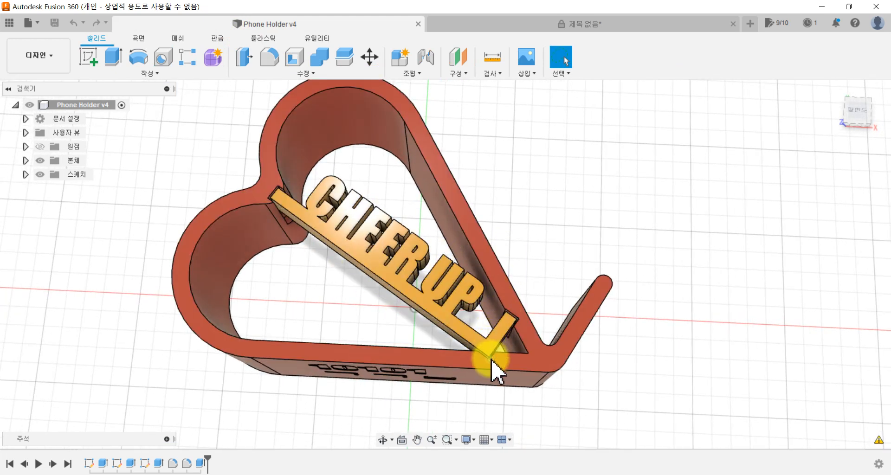
pyautogui.click(483, 24)
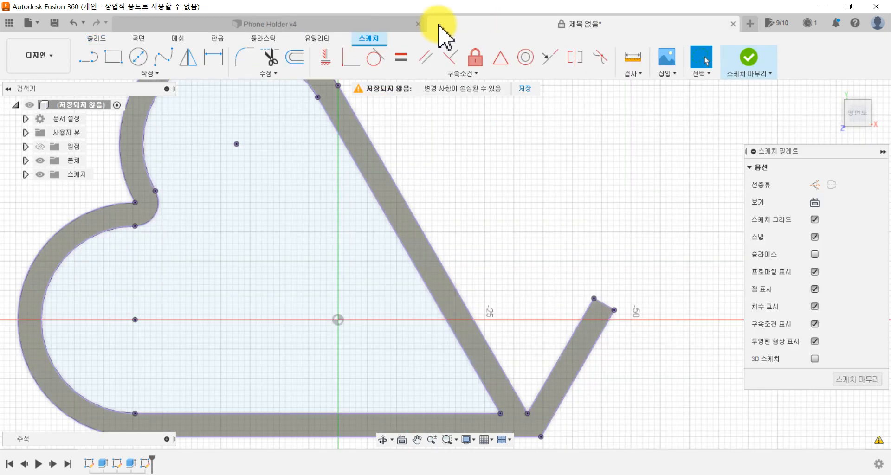
# Step: Place a sketch point on the inner edge of the lower straight wall, between the vertical axis and the heart's sharp inner corner
pyautogui.click(152, 74)
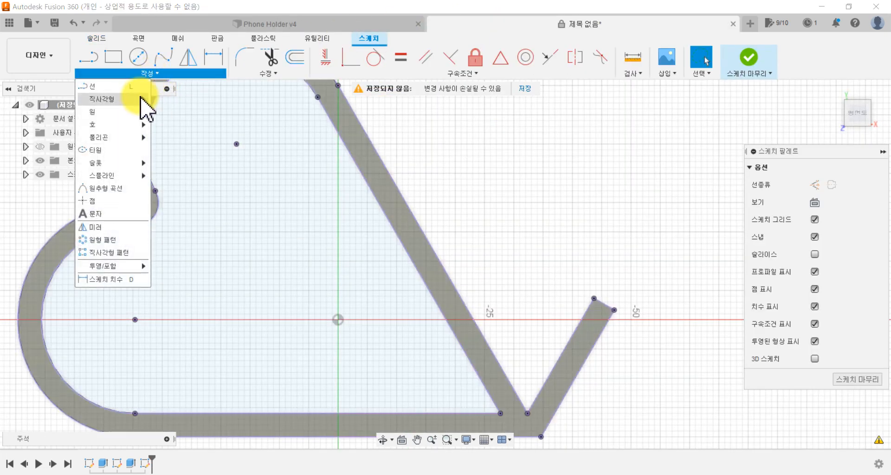
pyautogui.click(118, 203)
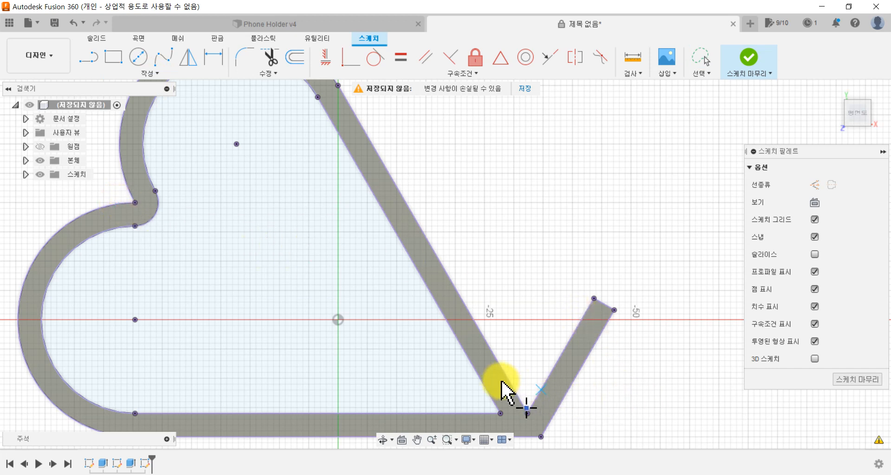
pyautogui.moveTo(499, 282); pyautogui.dragTo(556, 150, button='middle')
pyautogui.scroll(4, 472, 289)
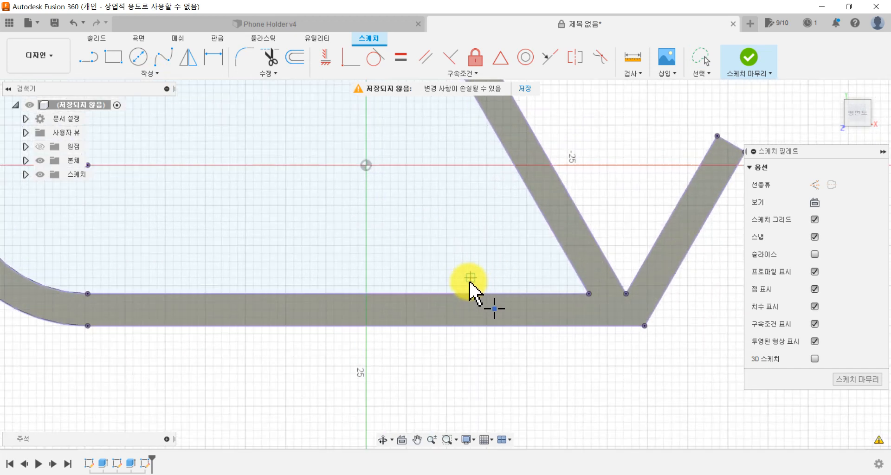
pyautogui.scroll(-4, 437, 266)
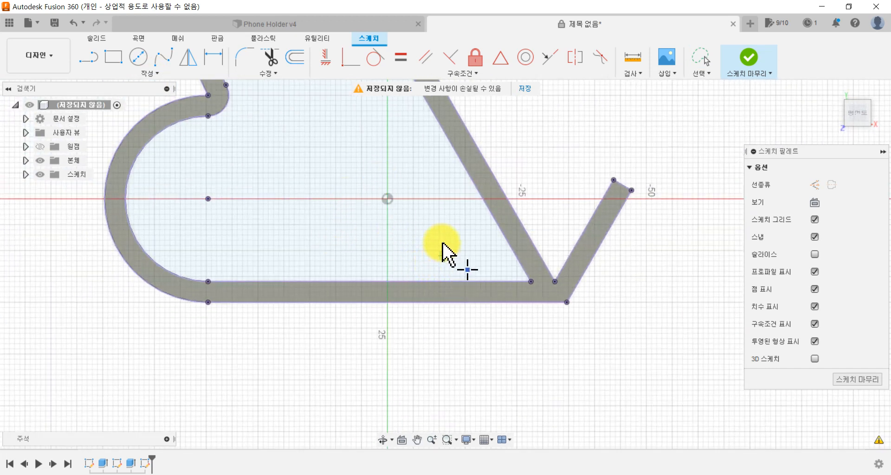
pyautogui.scroll(2, 457, 256)
pyautogui.scroll(2, 481, 281)
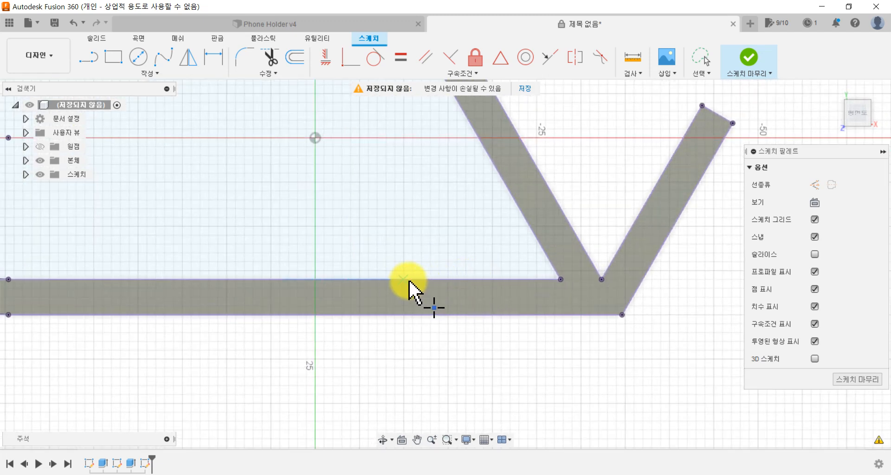
pyautogui.click(440, 279)
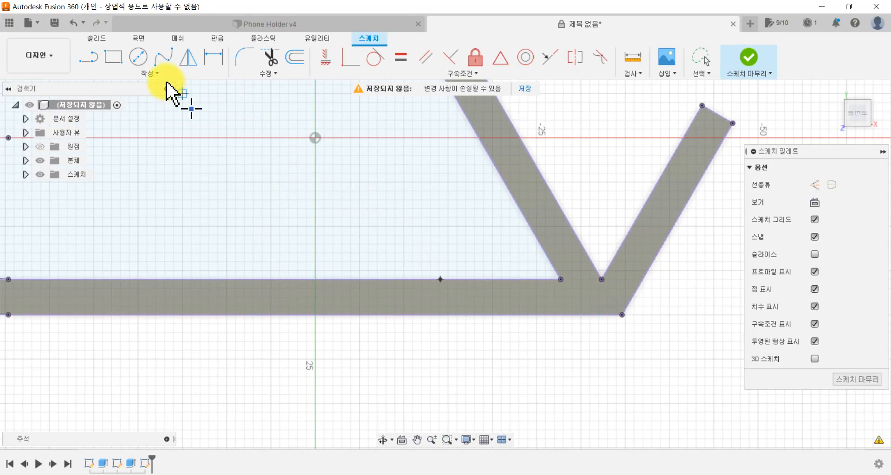
# Step: Dimension the sketch point 8 mm from the heart's sharp inner corner along the lower wall's inner edge
pyautogui.click(213, 64)
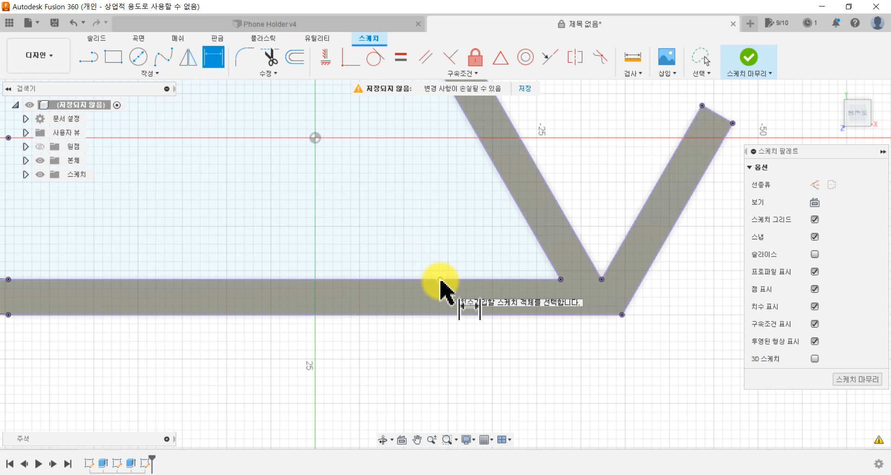
pyautogui.click(440, 279)
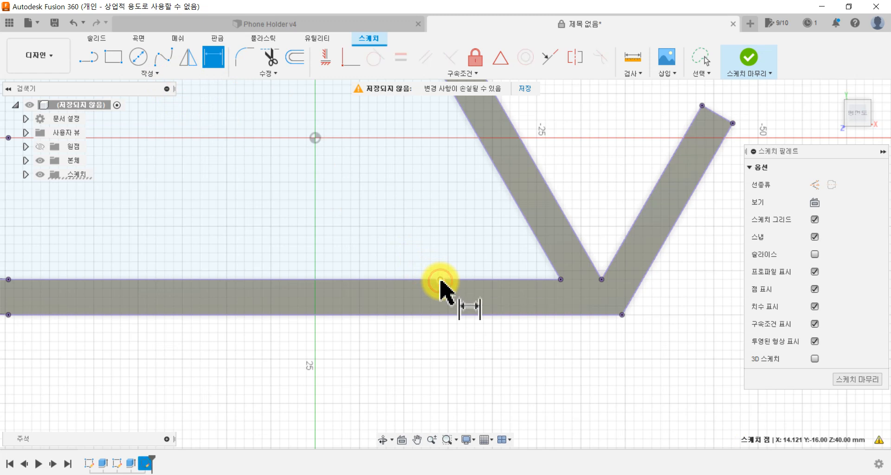
pyautogui.click(560, 280)
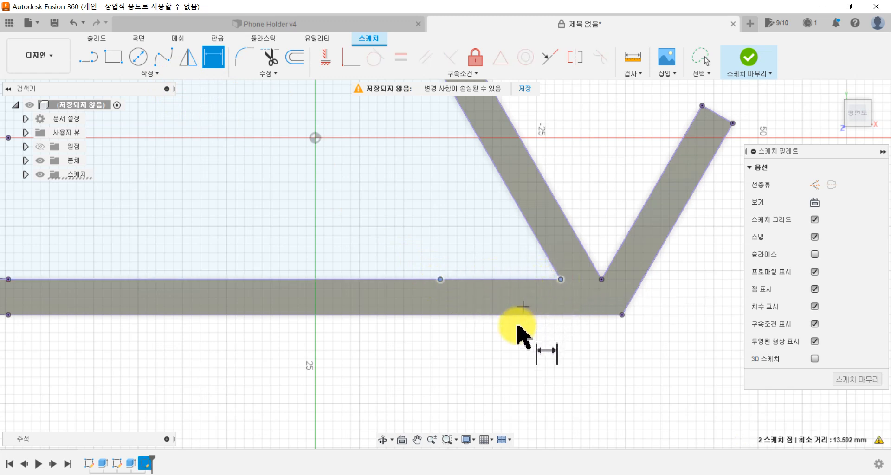
pyautogui.click(510, 392)
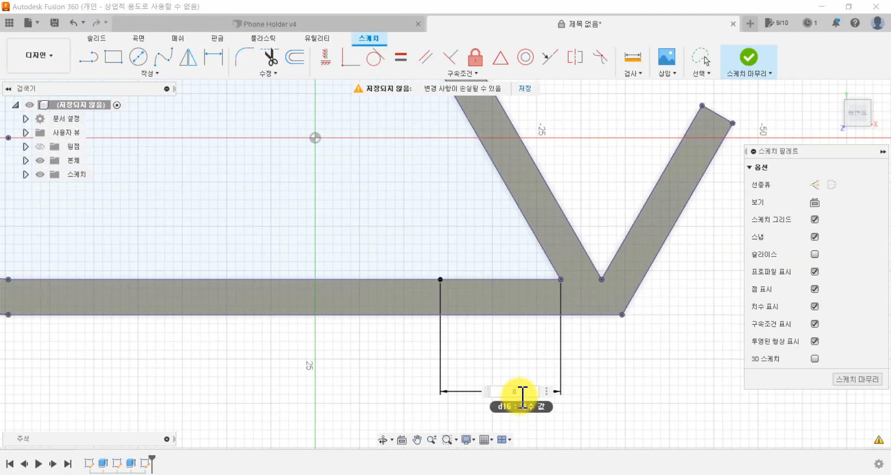
pyautogui.press('Return')
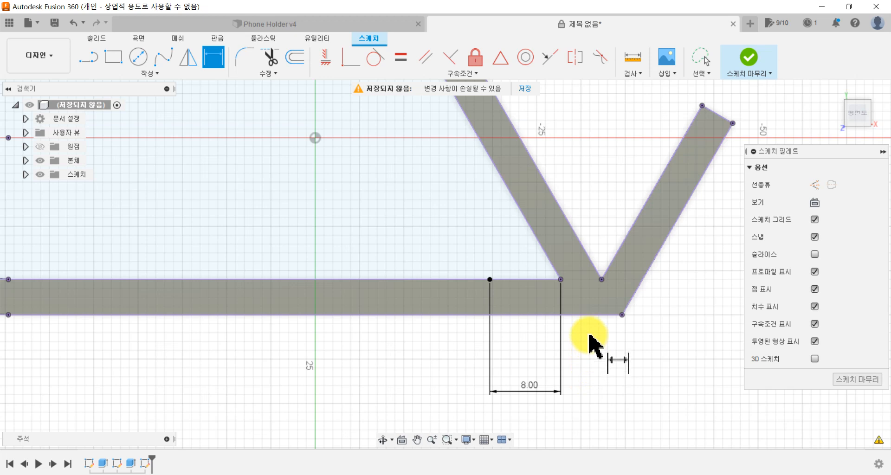
# Step: Draw a line from the dimensioned point on the lower wall to the outer end point in the notch between the heart's lobes
pyautogui.scroll(-5, 523, 298)
pyautogui.moveTo(434, 342); pyautogui.dragTo(465, 410, button='middle')
pyautogui.press('d')
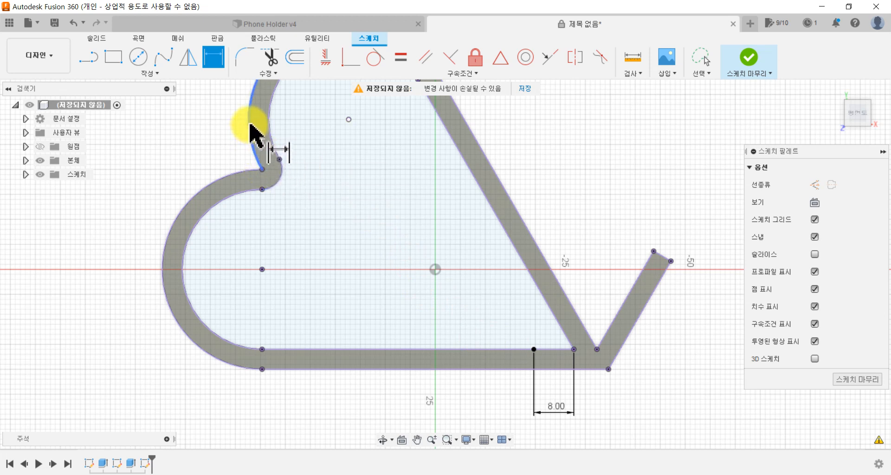
pyautogui.click(90, 58)
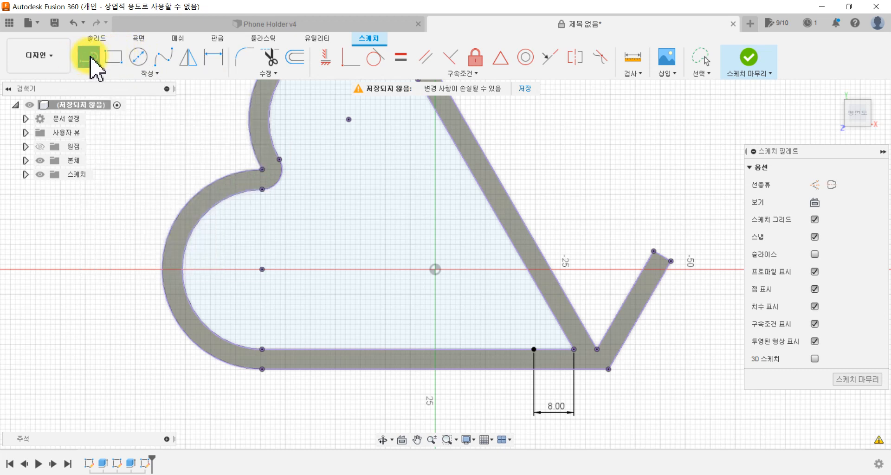
pyautogui.click(534, 349)
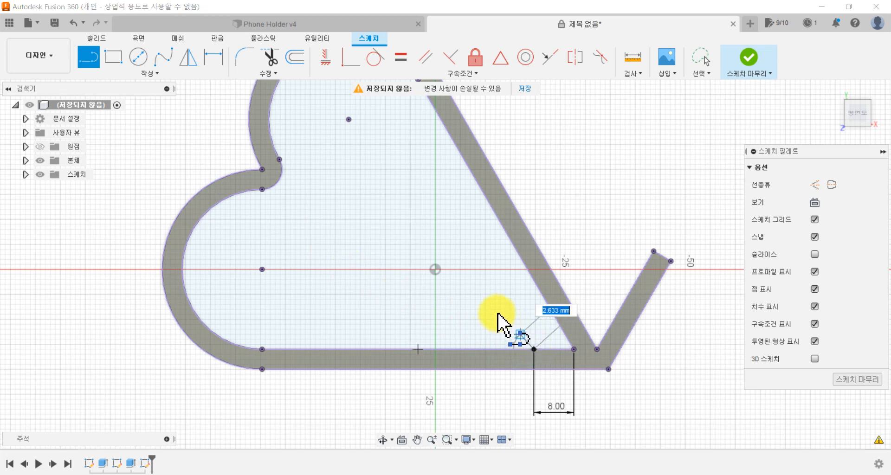
pyautogui.click(263, 169)
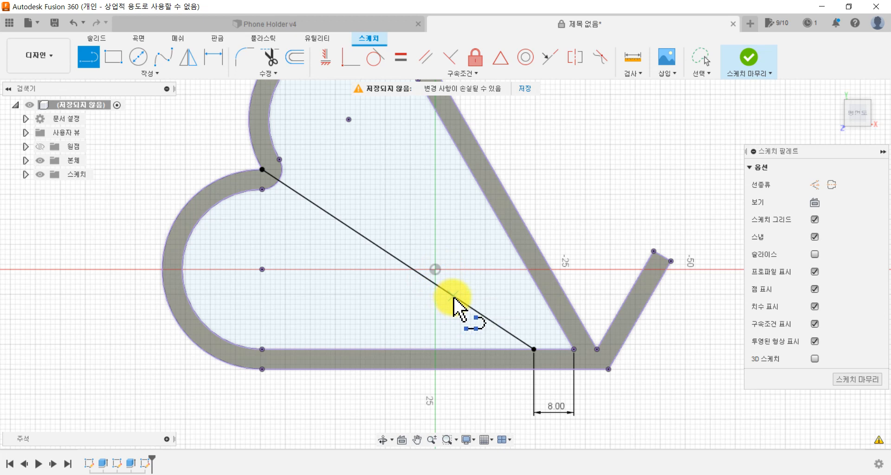
pyautogui.press('Escape')
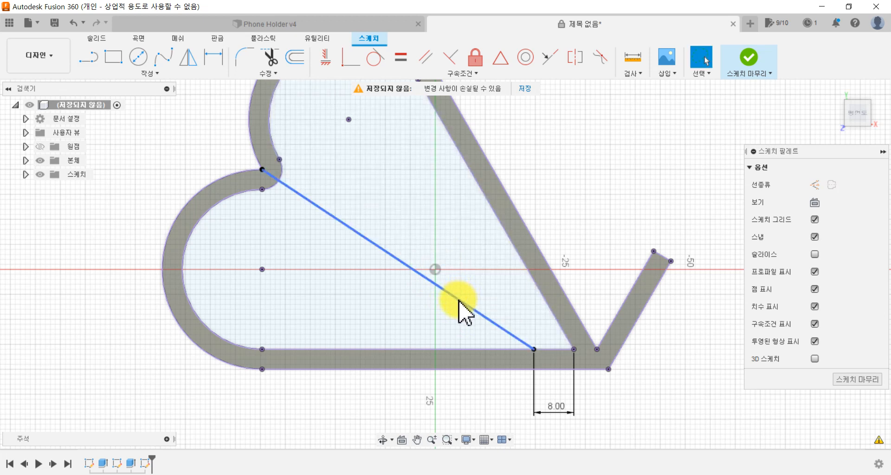
# Step: Convert the diagonal line between the lower wall and the heart's notch into a construction line
pyautogui.click(459, 300)
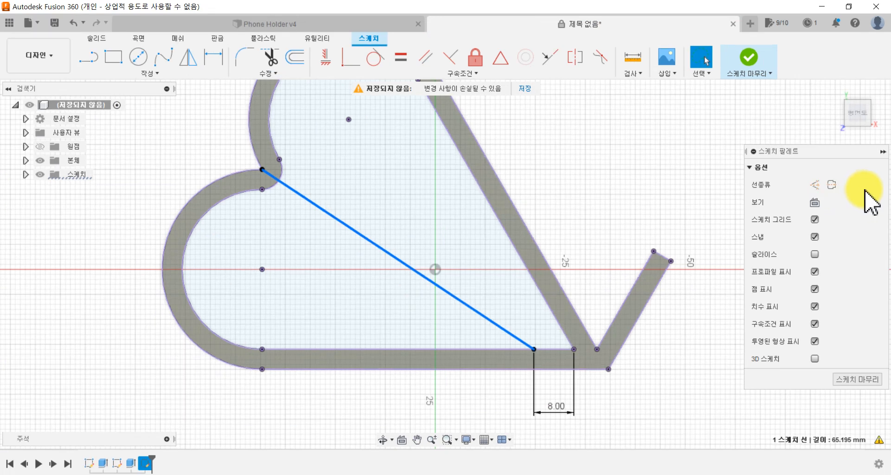
pyautogui.click(815, 185)
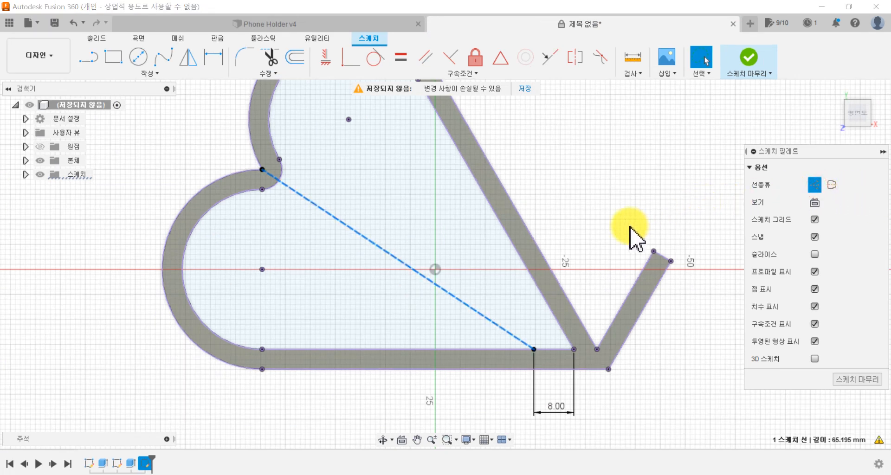
pyautogui.click(634, 243)
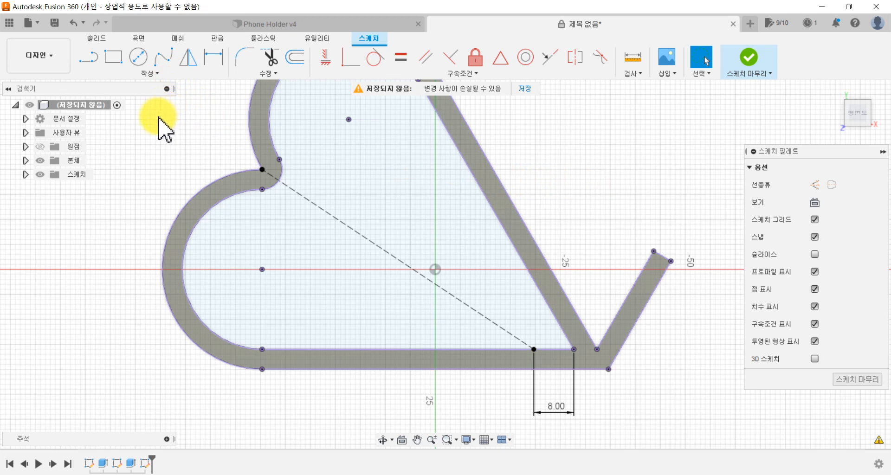
# Step: Start a three-point rectangle at the construction line's lower-wall end, with a 63 mm first side running along that line towards the notch
pyautogui.click(113, 59)
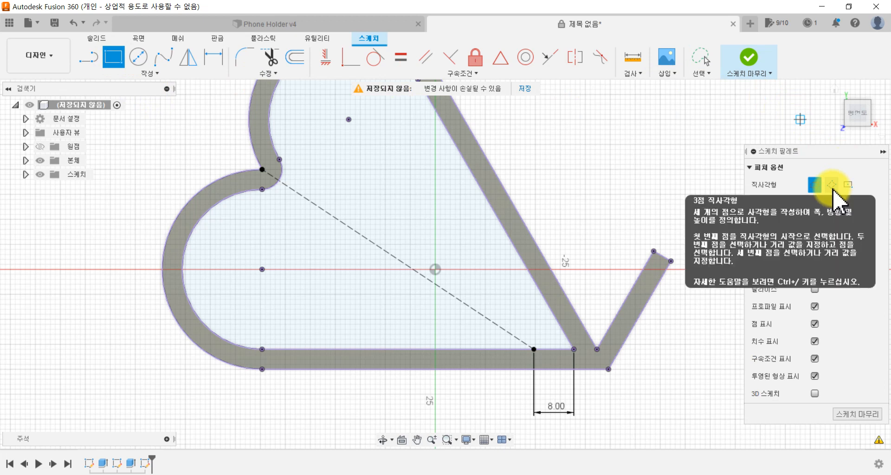
pyautogui.click(832, 185)
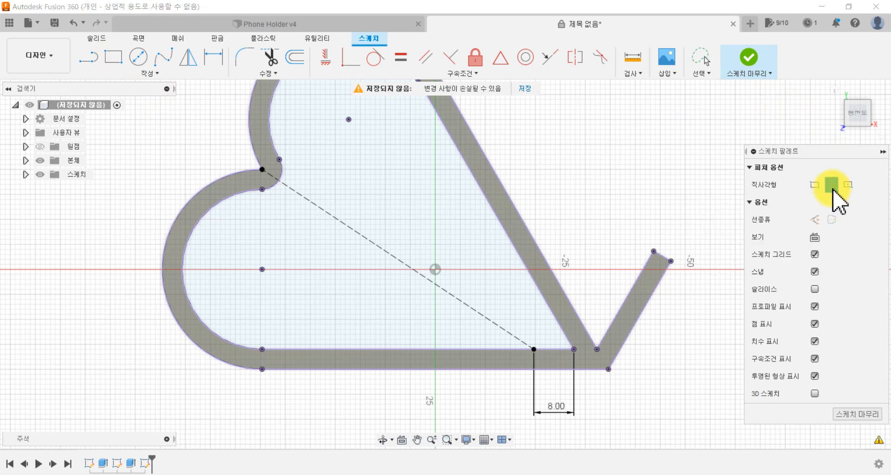
pyautogui.click(135, 75)
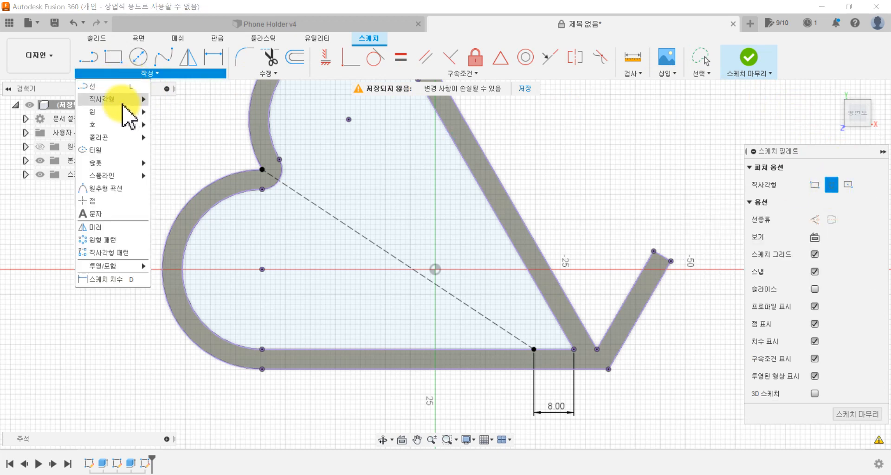
pyautogui.moveTo(125, 99)
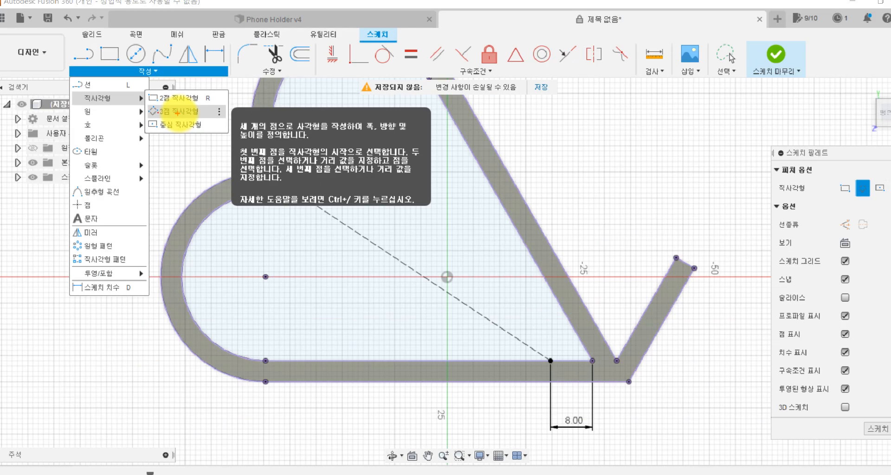
pyautogui.click(172, 109)
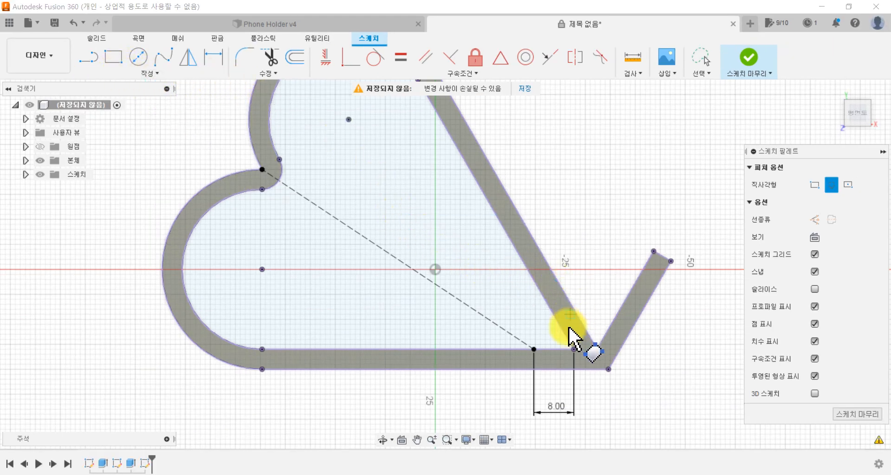
pyautogui.click(533, 350)
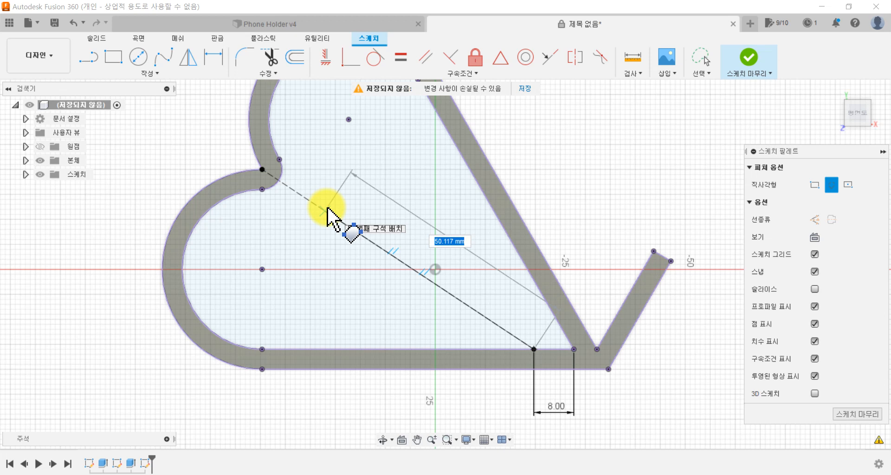
pyautogui.press('Tab')
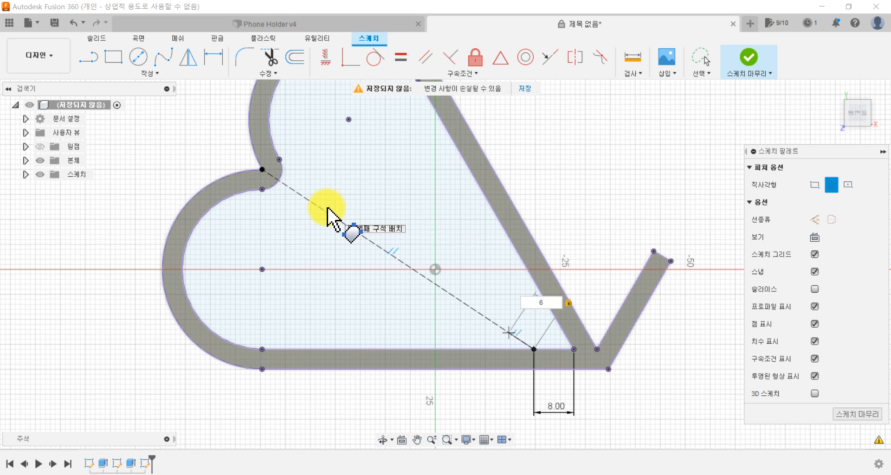
pyautogui.press('Return')
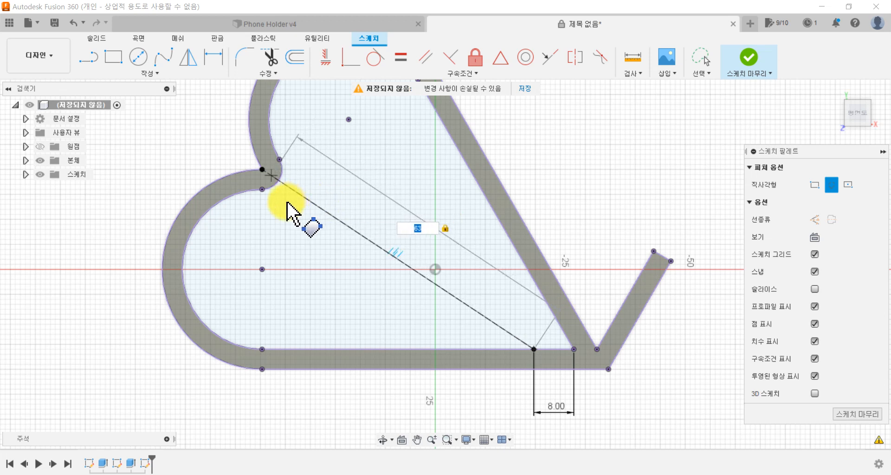
pyautogui.scroll(3, 271, 175)
pyautogui.scroll(2, 273, 176)
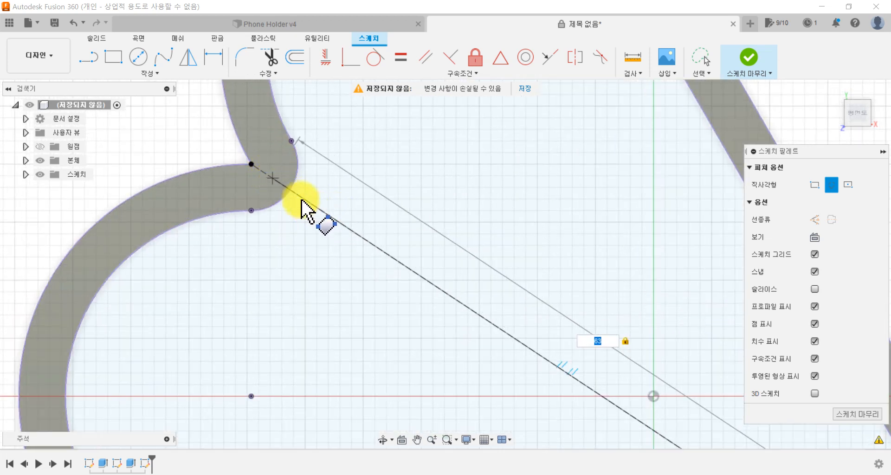
pyautogui.click(274, 178)
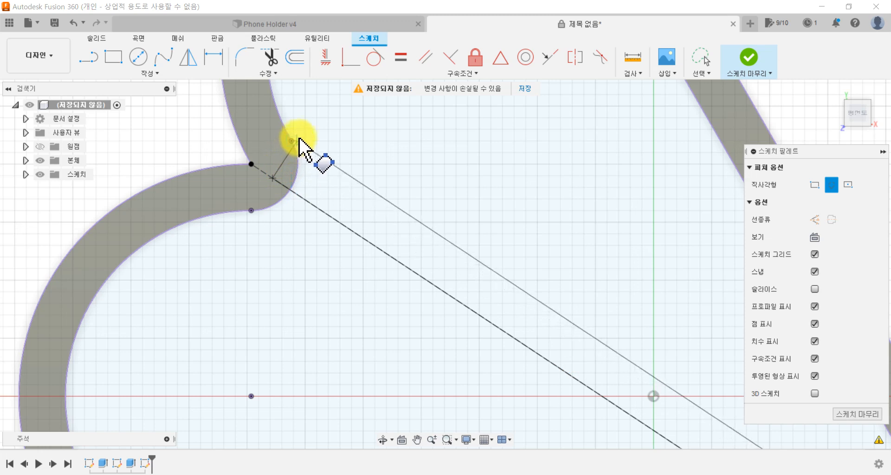
# Step: Complete the diagonal rectangle with a width of 1.5 mm on the side of the construction line facing the sketch origin
pyautogui.scroll(-2, 318, 118)
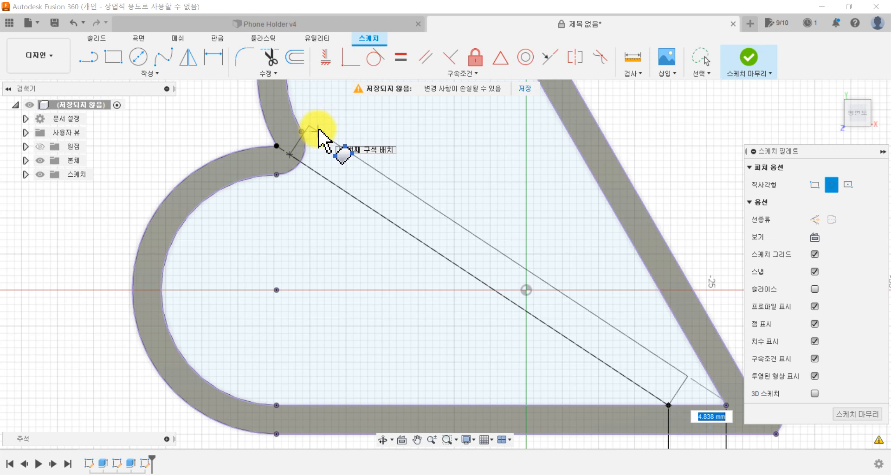
pyautogui.press('Tab')
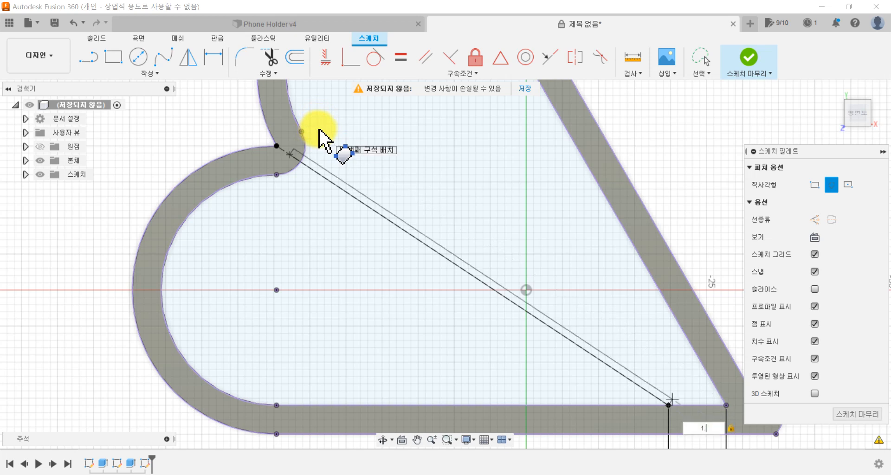
pyautogui.press('BackSpace')
pyautogui.write('5')
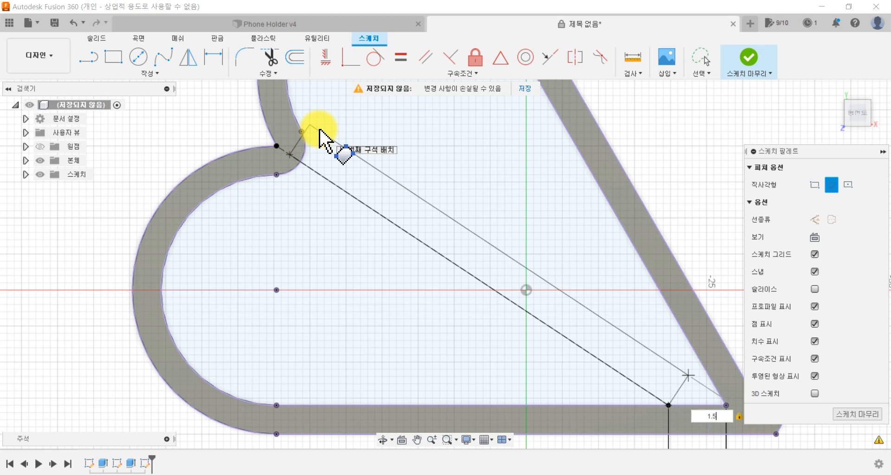
pyautogui.press('Tab')
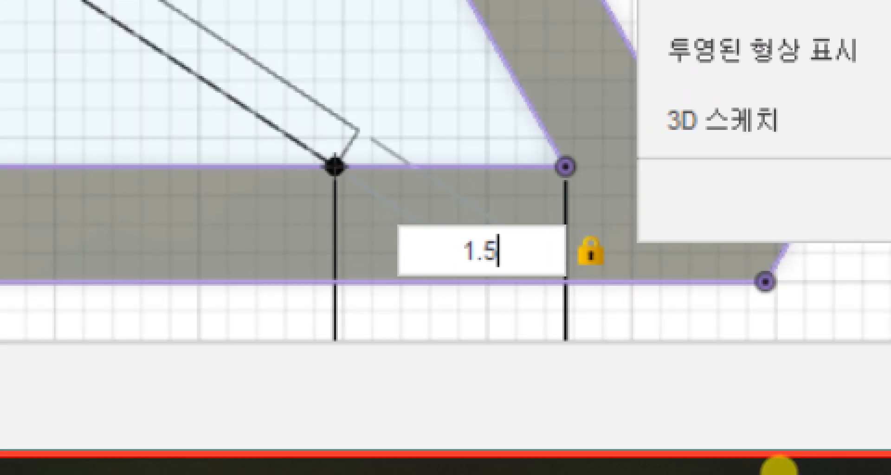
pyautogui.press('Tab')
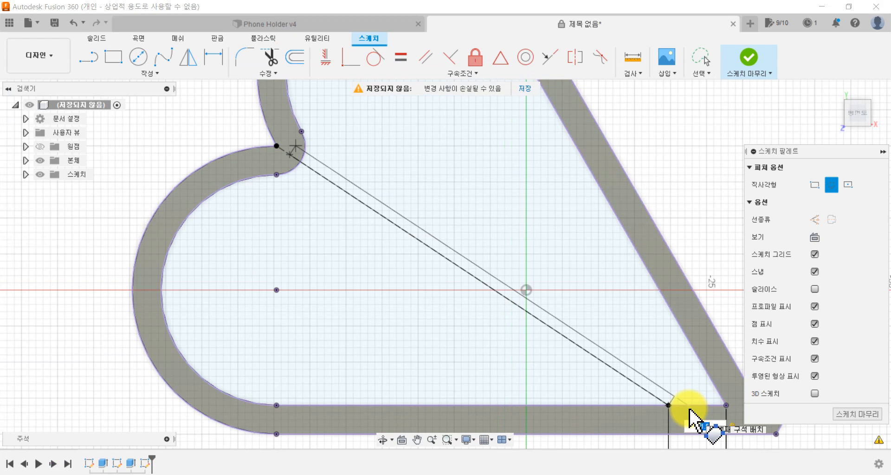
pyautogui.press('Return')
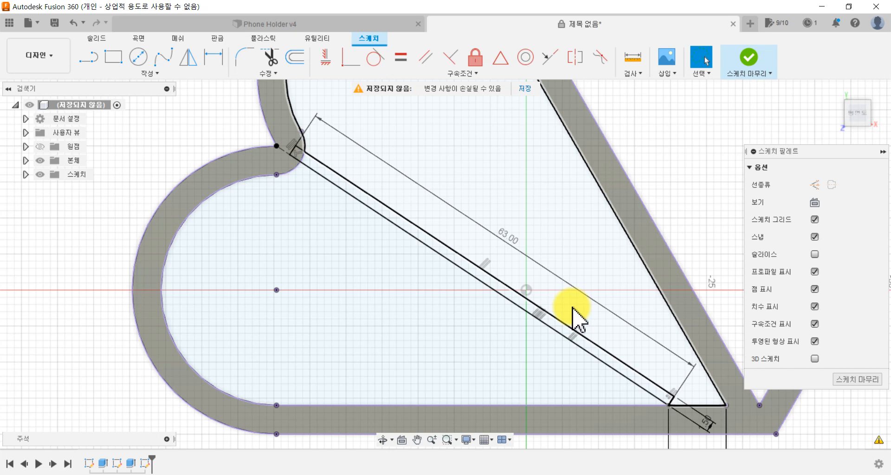
# Step: Start a second three-point rectangle at the construction line's lower-wall end, with a 63 mm first side running along that line towards the notch
pyautogui.click(149, 74)
pyautogui.moveTo(125, 99)
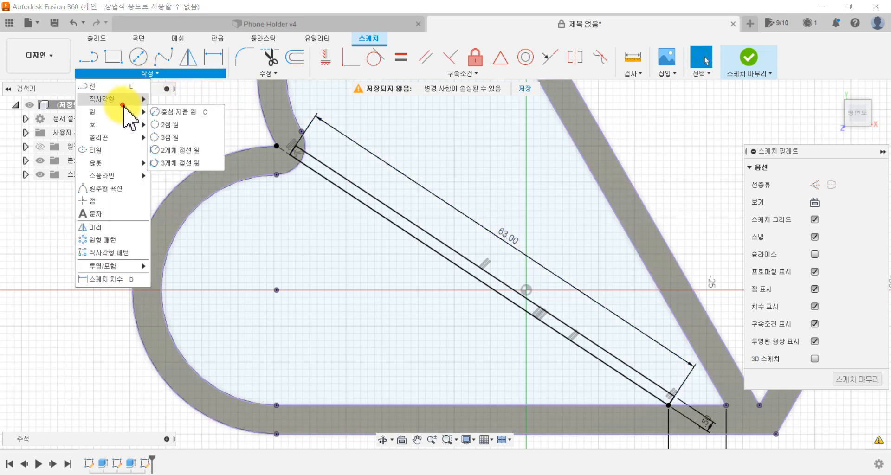
pyautogui.click(181, 111)
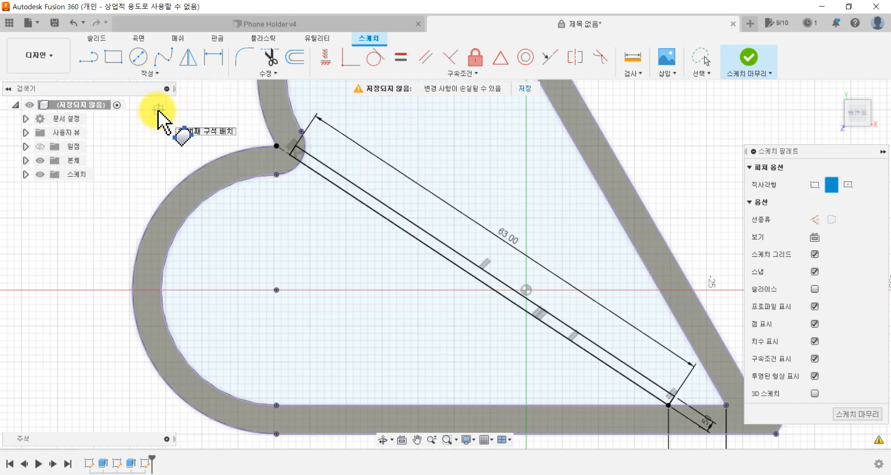
pyautogui.click(668, 408)
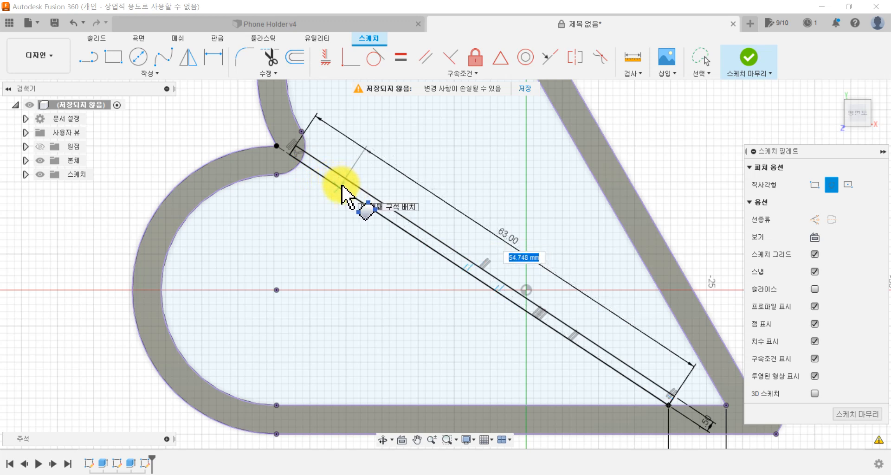
pyautogui.write('6')
pyautogui.press('Tab')
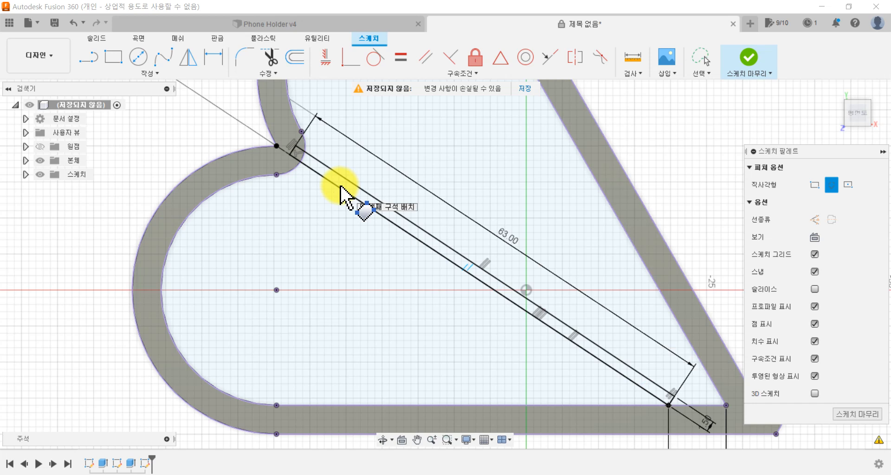
pyautogui.write('3')
pyautogui.press('Tab')
pyautogui.write('6')
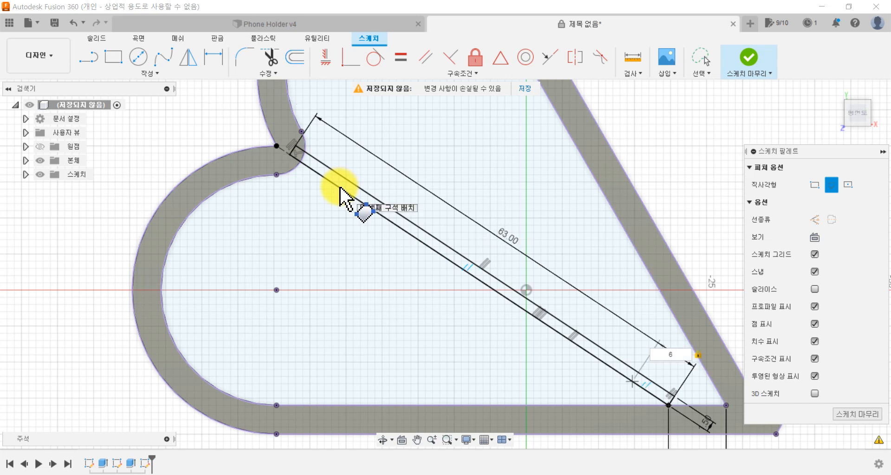
pyautogui.write('3')
pyautogui.press('Tab')
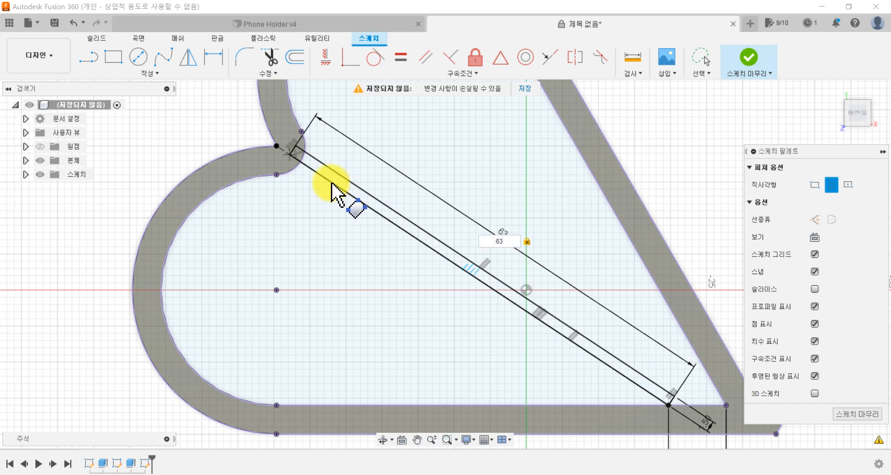
pyautogui.press('Tab')
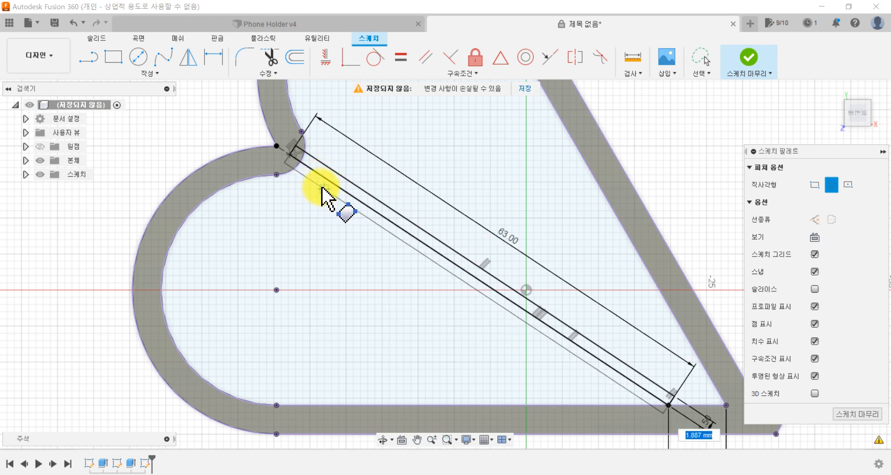
# Step: Complete the second diagonal rectangle with a width of 1.5 mm on the side of the construction line facing away from the sketch origin
pyautogui.write('1')
pyautogui.press('BackSpace')
pyautogui.write('.5')
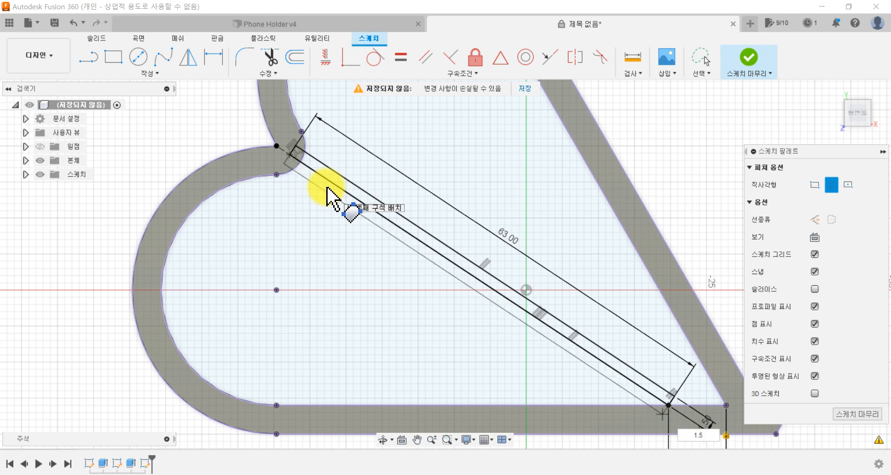
pyautogui.press('Return')
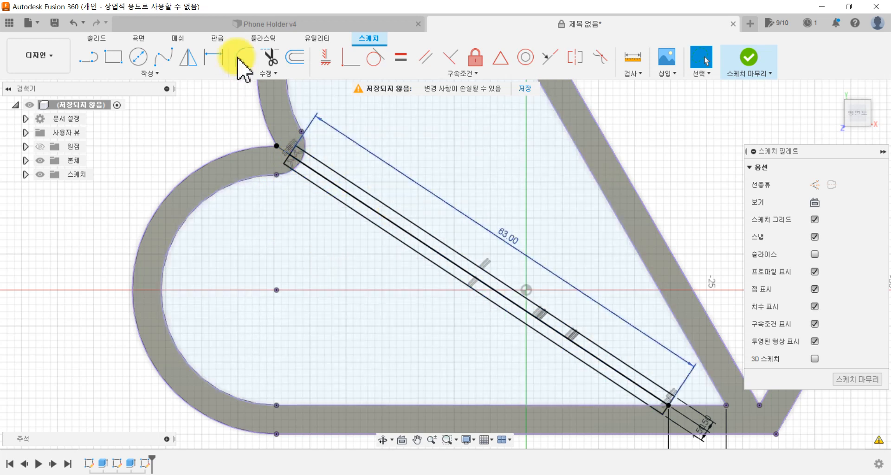
# Step: Examine the short end leg of the CHEER UP text insert in the Phone Holder v4 design, and return to the untitled design
pyautogui.click(235, 27)
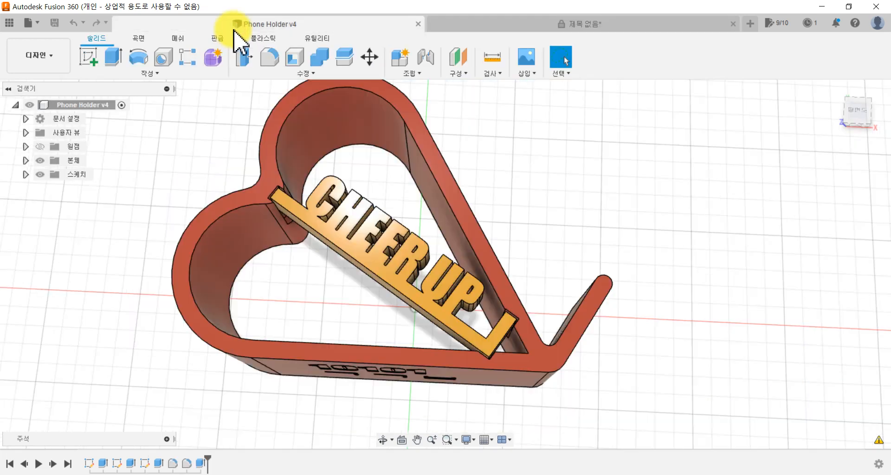
pyautogui.click(513, 321)
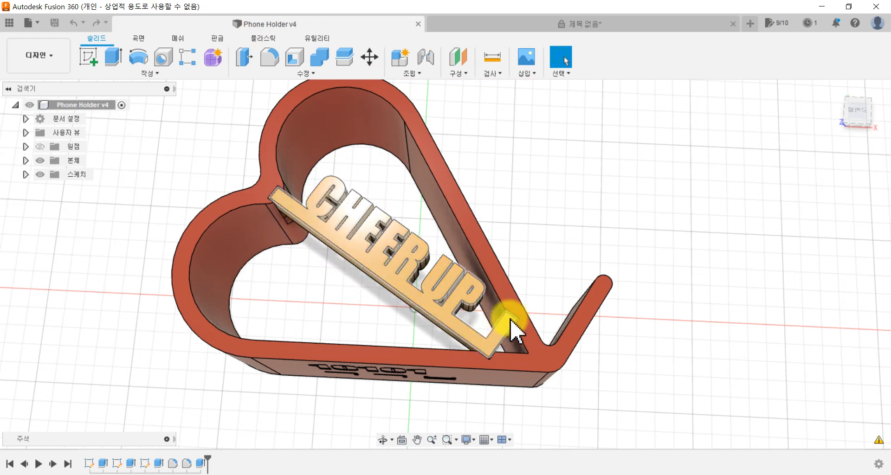
pyautogui.click(504, 23)
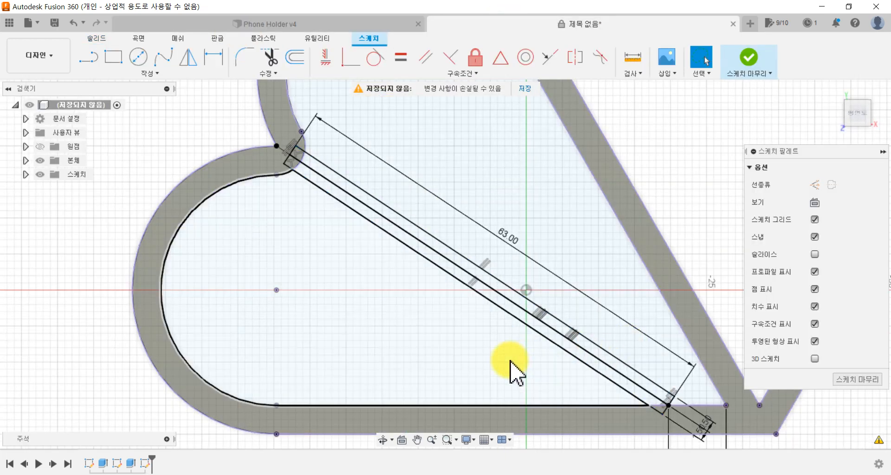
# Step: Draw a three-point rectangle from the bar's outer lower-wall corner, 3 mm wide along the bar and about 12 mm long into the slanted wall
pyautogui.moveTo(501, 354); pyautogui.dragTo(353, 259, button='middle')
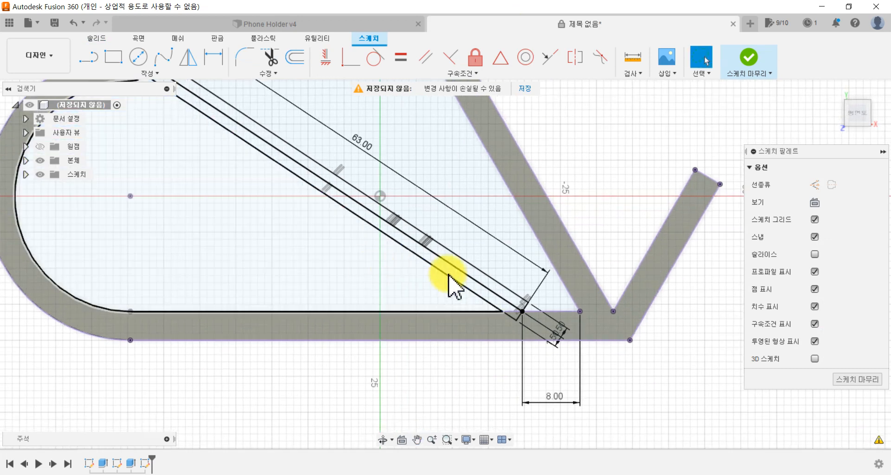
pyautogui.scroll(4, 606, 269)
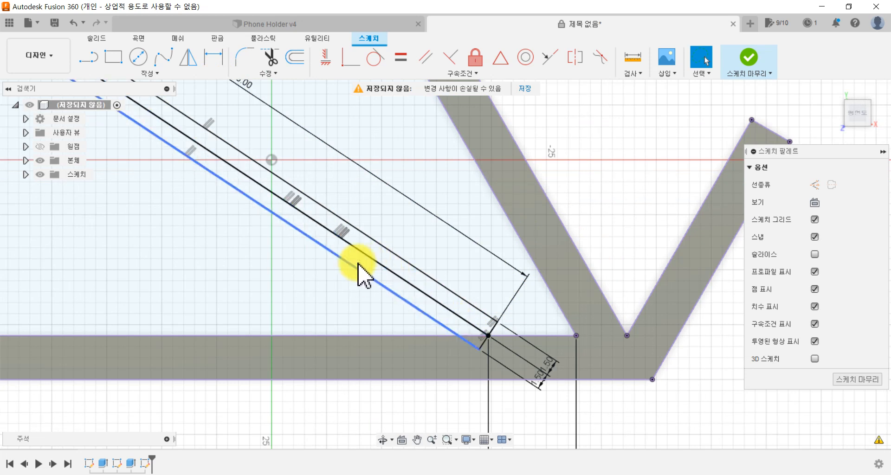
pyautogui.click(114, 58)
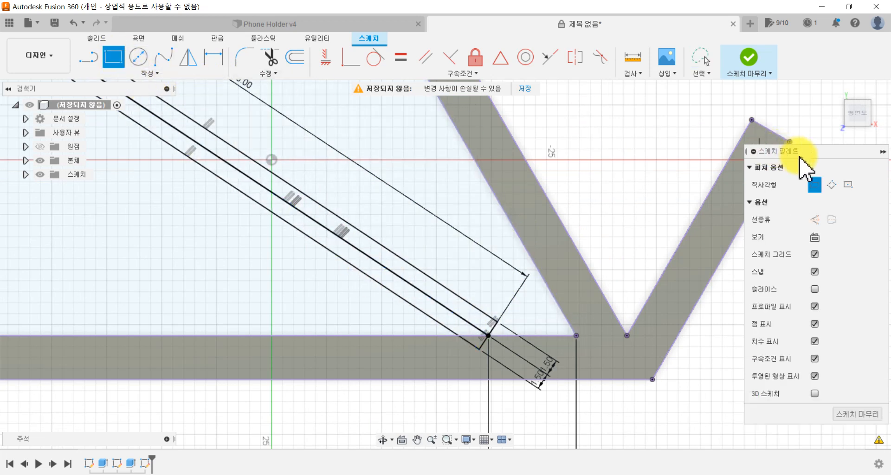
pyautogui.click(832, 185)
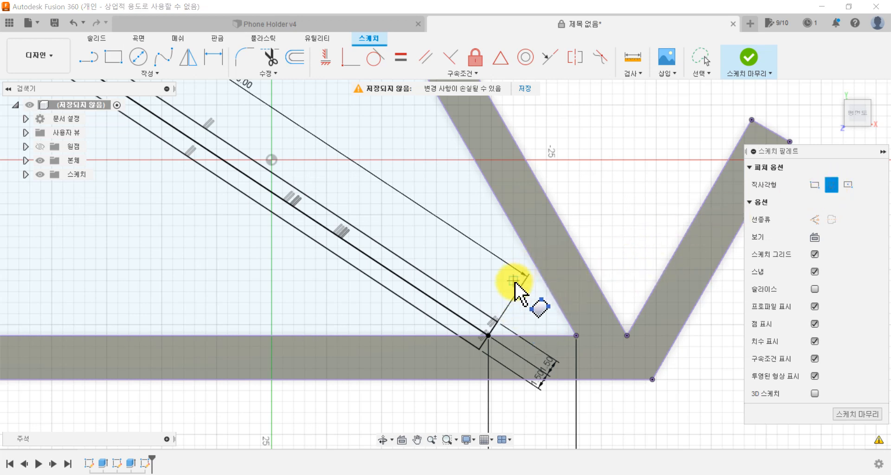
pyautogui.scroll(2, 515, 278)
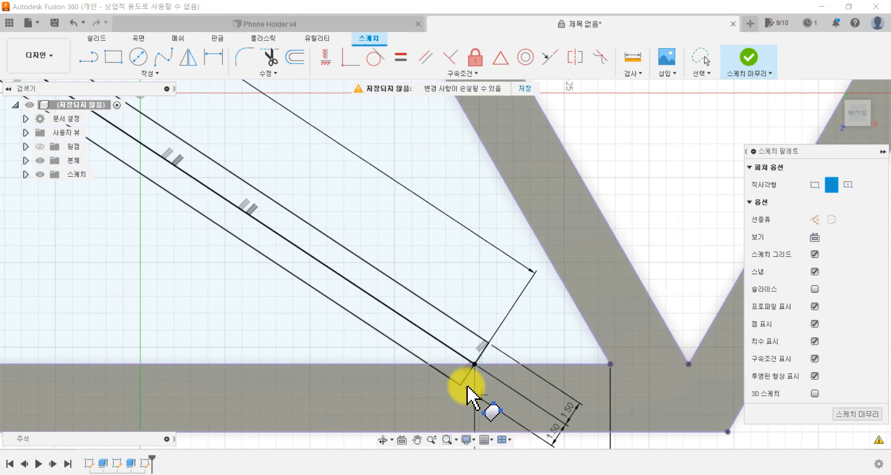
pyautogui.click(461, 385)
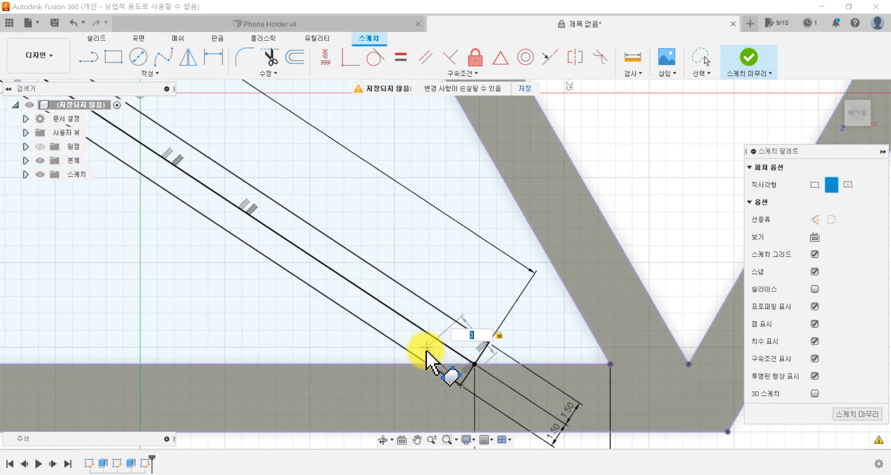
pyautogui.click(419, 358)
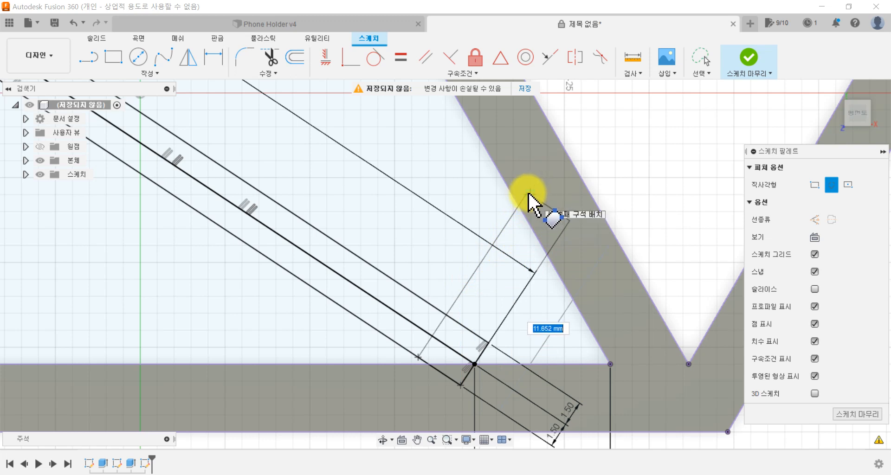
pyautogui.scroll(4, 529, 195)
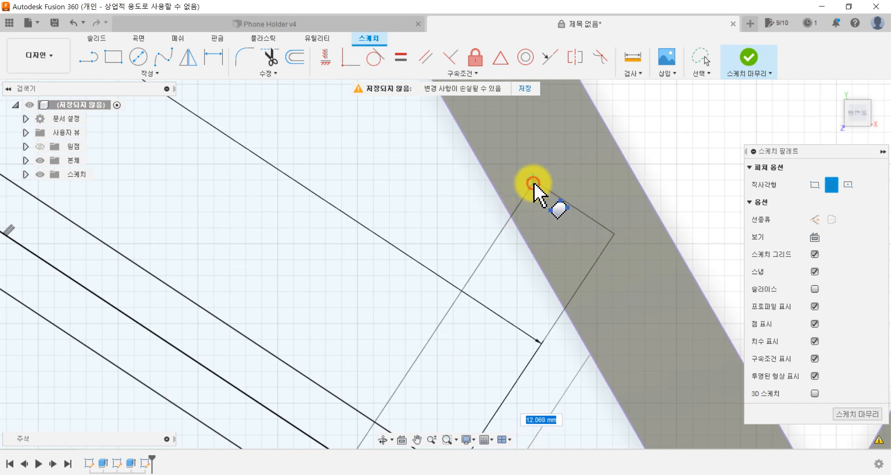
pyautogui.click(534, 183)
pyautogui.scroll(-4, 578, 302)
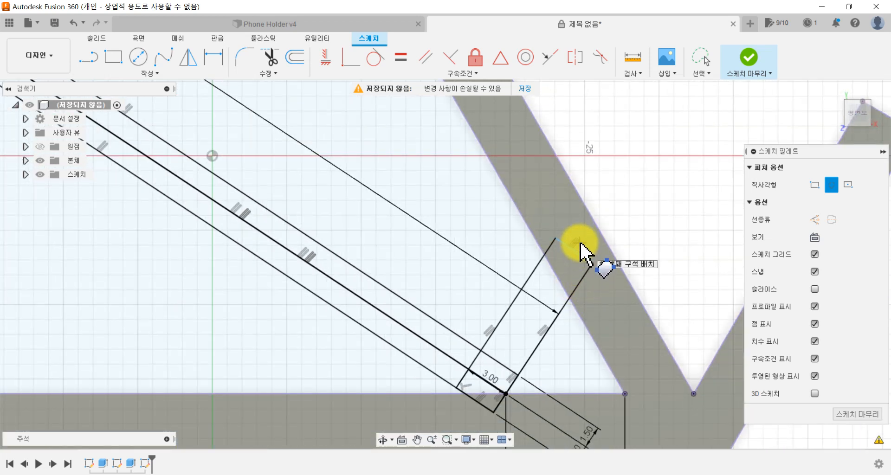
pyautogui.press('Escape')
# Step: Pull the short rectangle's end edge deeper into the slanted wall and try to apply a coincident constraint at its corner
pyautogui.moveTo(577, 253); pyautogui.dragTo(588, 242)
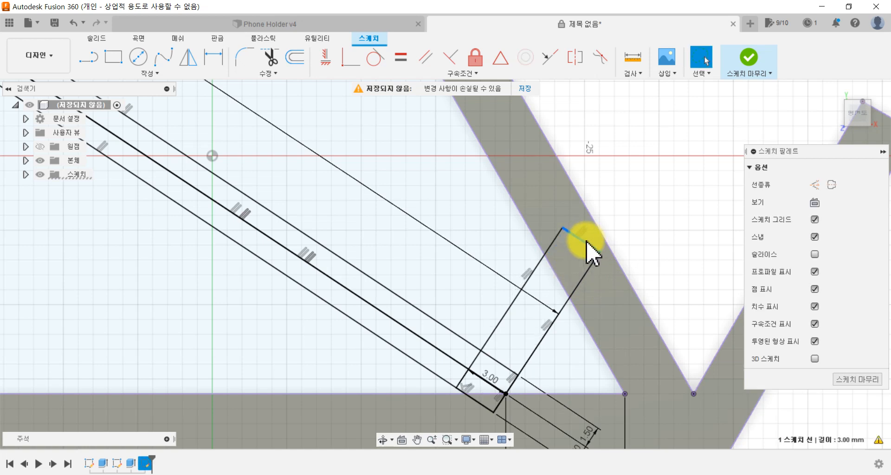
pyautogui.moveTo(594, 244); pyautogui.dragTo(595, 215)
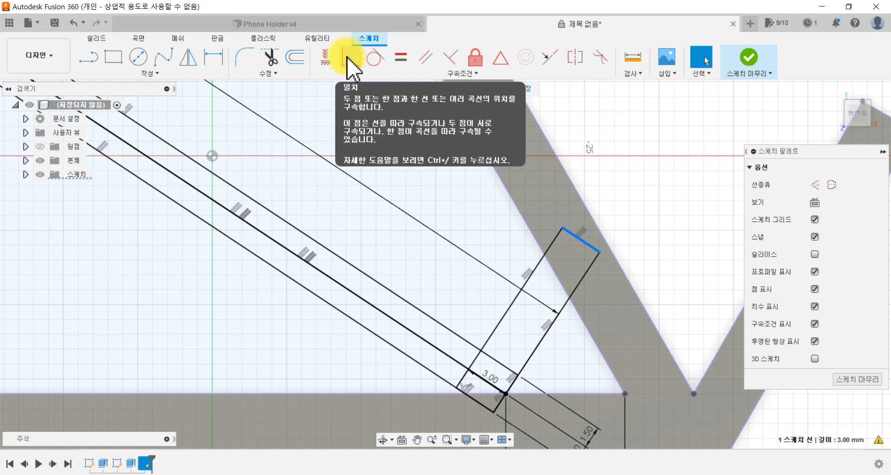
pyautogui.click(351, 63)
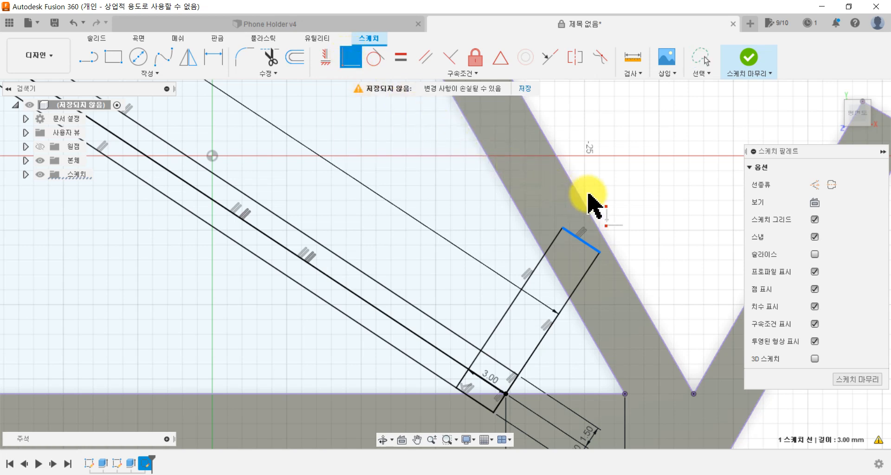
pyautogui.scroll(4, 608, 200)
pyautogui.scroll(1, 612, 197)
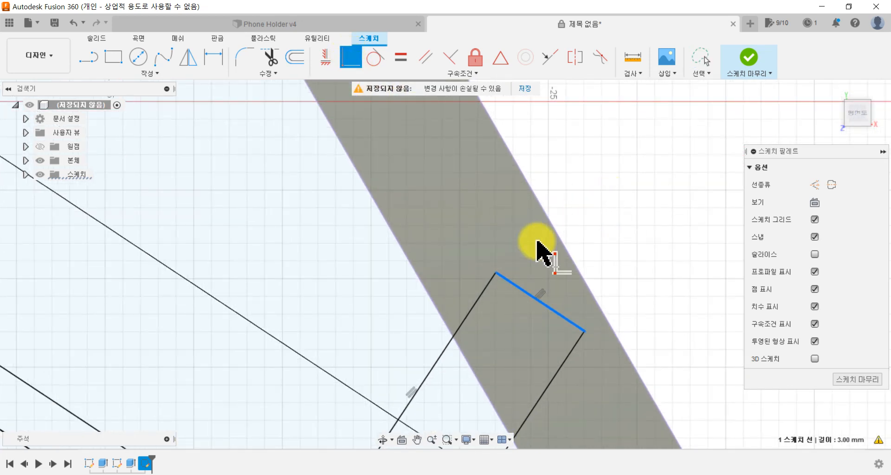
pyautogui.click(499, 276)
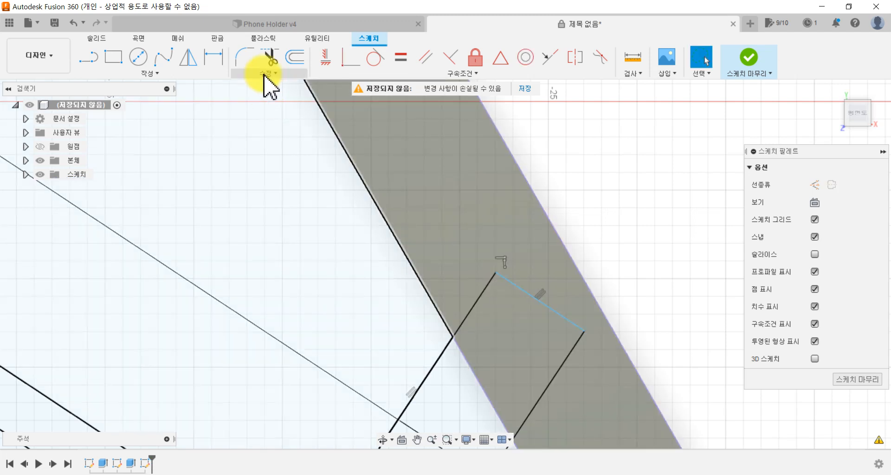
# Step: Make the short rectangle's end corner nearest the heart's interior coincident with the inner edge of the slanted wall
pyautogui.click(348, 59)
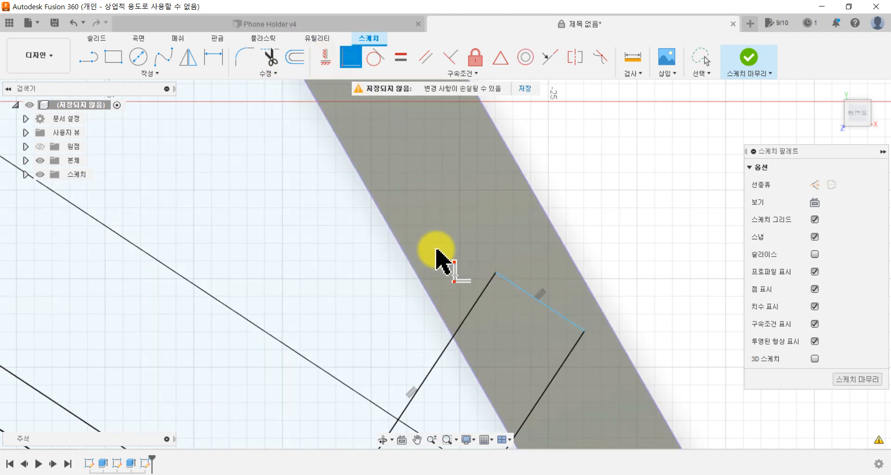
pyautogui.click(496, 273)
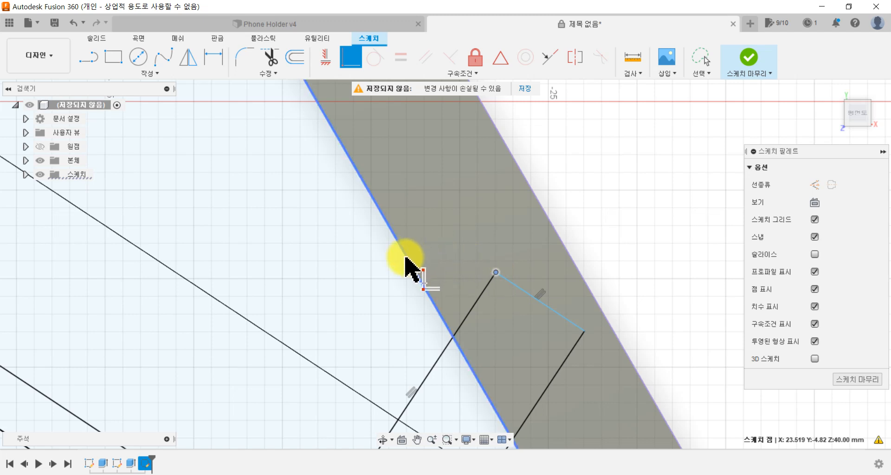
pyautogui.scroll(-3, 412, 254)
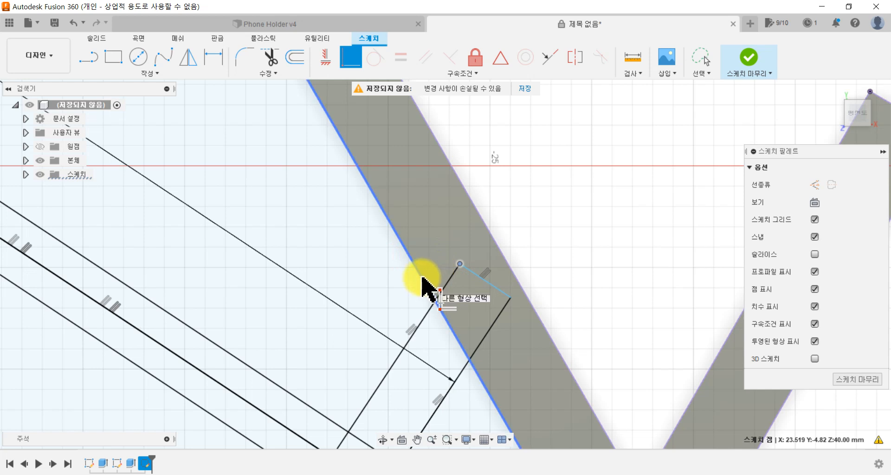
pyautogui.scroll(-3, 422, 281)
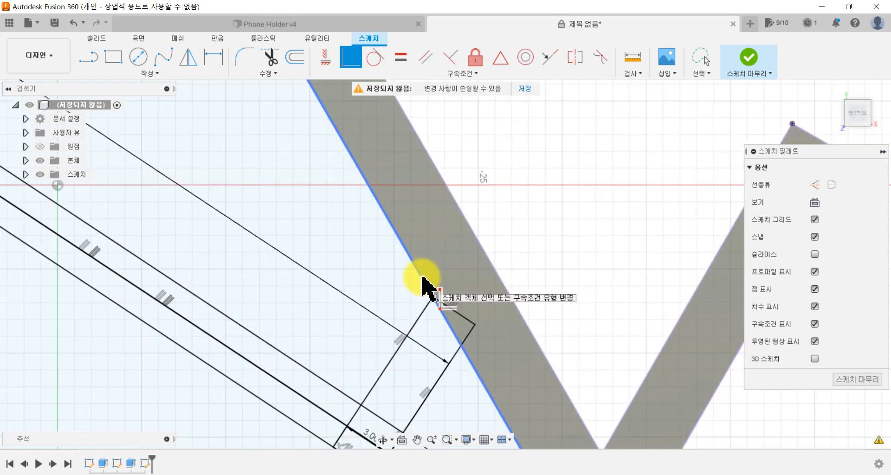
pyautogui.moveTo(508, 282); pyautogui.dragTo(538, 257, button='middle')
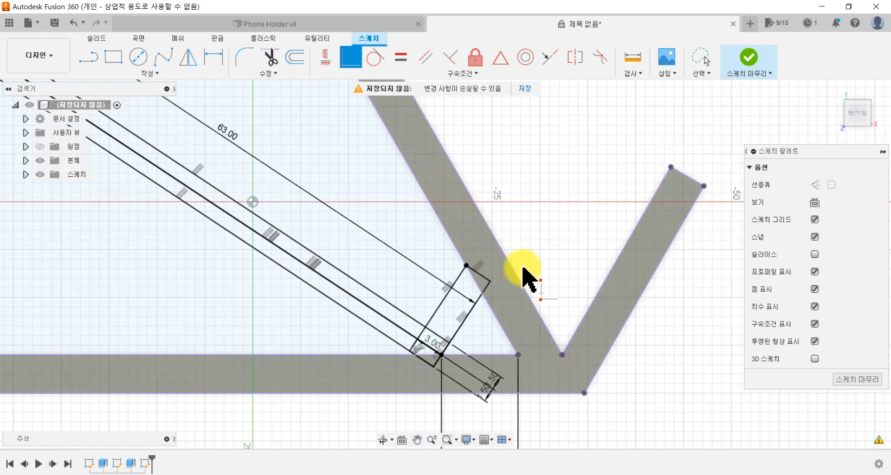
pyautogui.scroll(5, 464, 272)
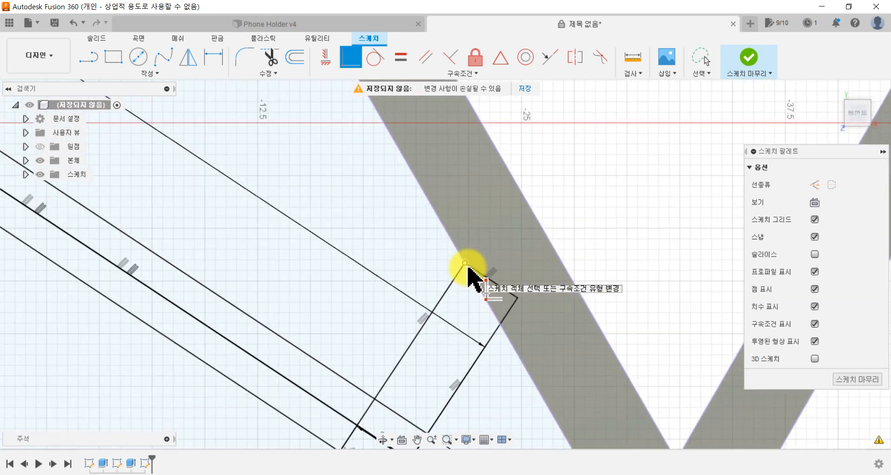
pyautogui.scroll(-2, 473, 325)
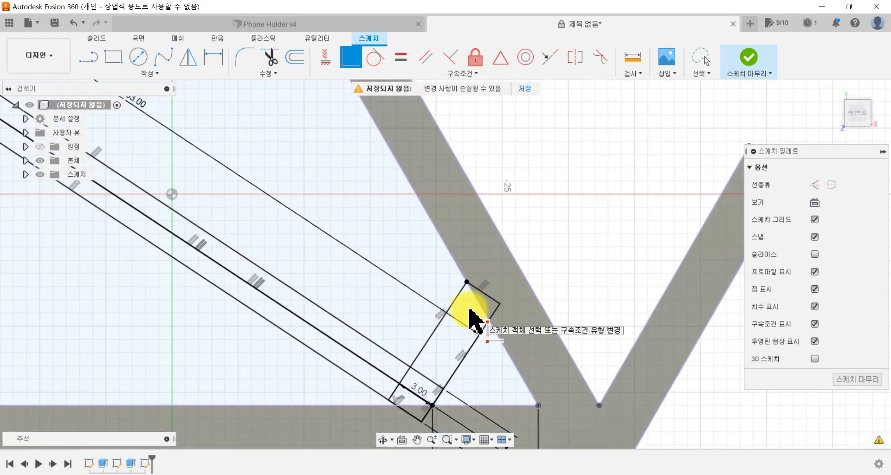
pyautogui.press('Escape')
pyautogui.click(485, 296)
pyautogui.scroll(-3, 387, 299)
pyautogui.moveTo(197, 297)
pyautogui.mouseDown(button='middle')
pyautogui.moveTo(282, 327)
pyautogui.moveTo(295, 320)
pyautogui.mouseUp(button='middle')
pyautogui.scroll(-1, 293, 318)
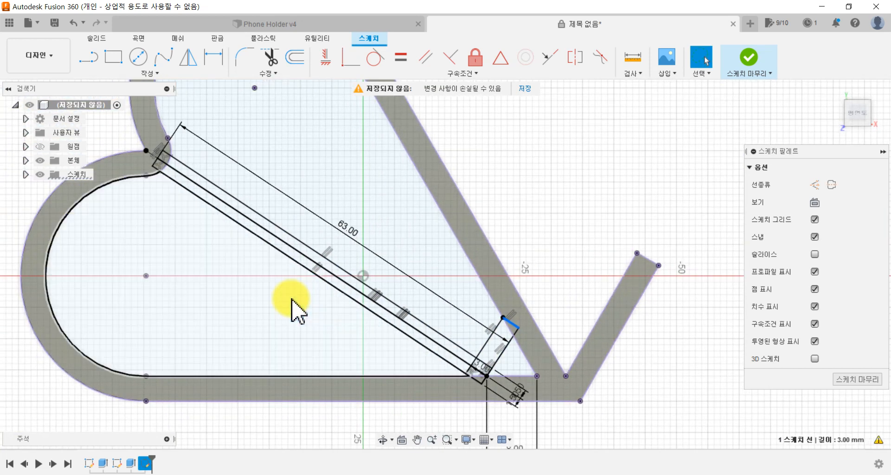
pyautogui.click(537, 183)
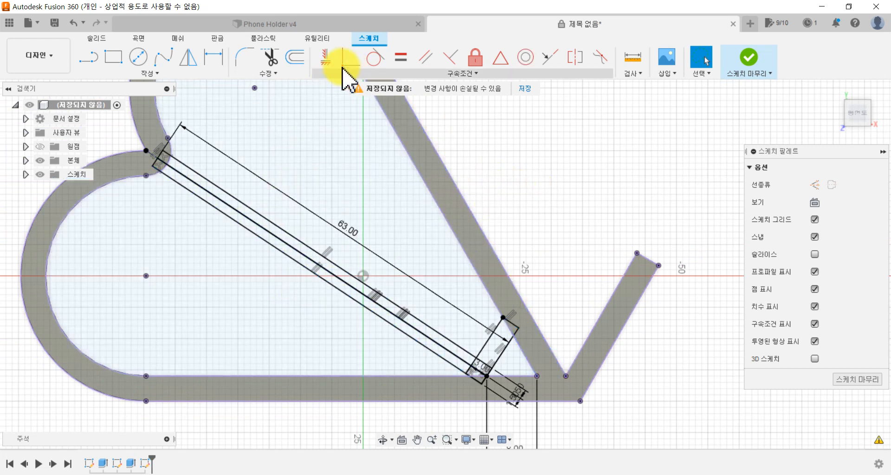
# Step: Trim the overlapping segments where the long diagonal bar meets the short leg, leaving an open L-shaped corner
pyautogui.click(274, 65)
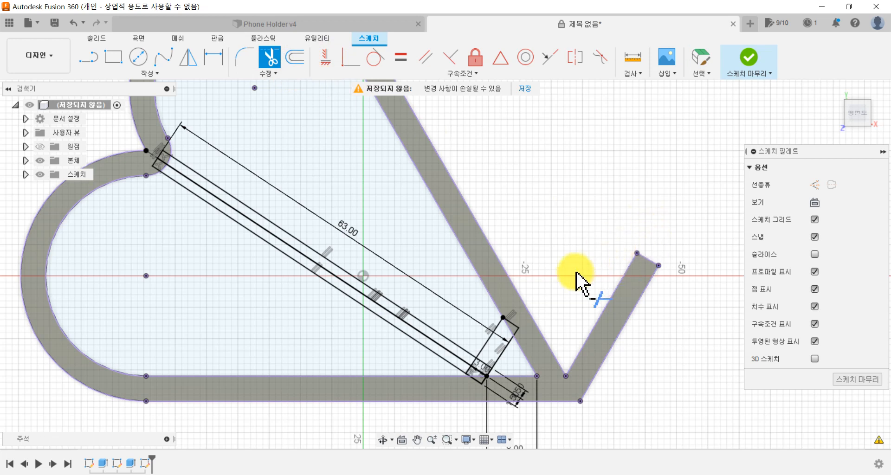
pyautogui.scroll(3, 577, 278)
pyautogui.moveTo(540, 261); pyautogui.dragTo(658, 104, button='middle')
pyautogui.scroll(3, 529, 258)
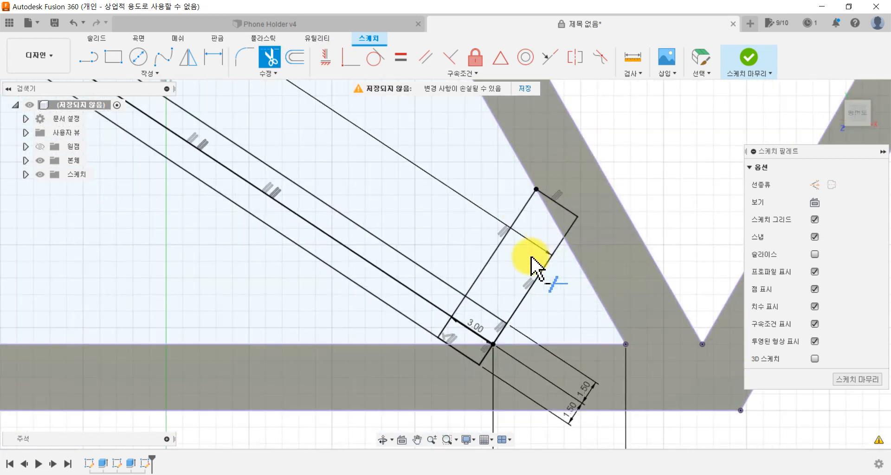
pyautogui.moveTo(504, 281); pyautogui.dragTo(550, 199, button='middle')
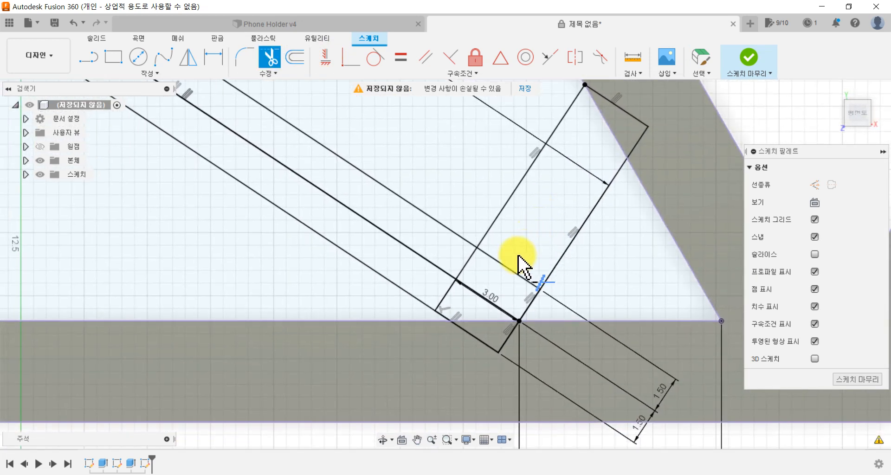
pyautogui.click(507, 268)
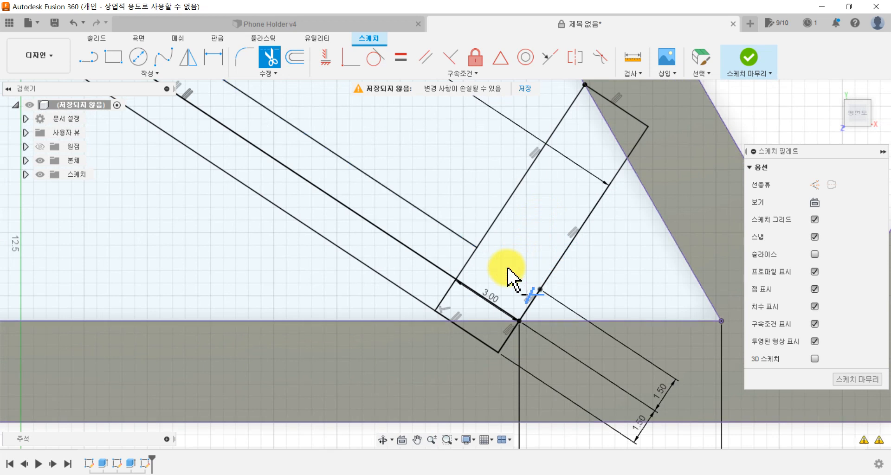
pyautogui.click(487, 309)
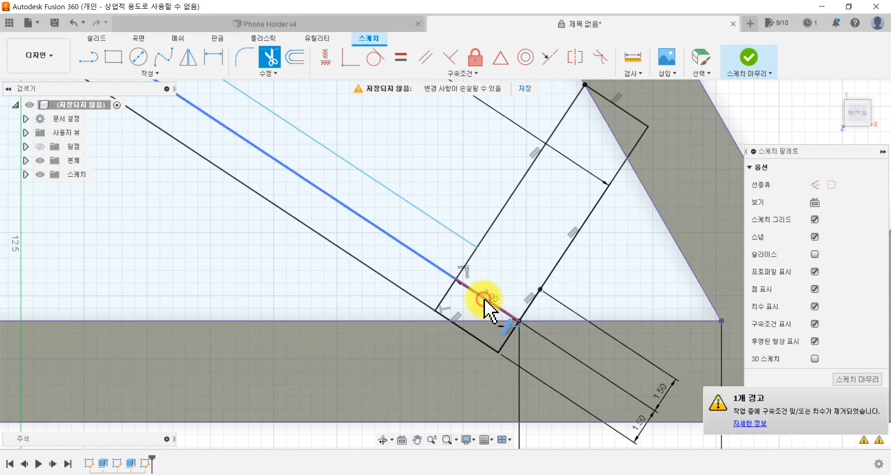
pyautogui.click(484, 299)
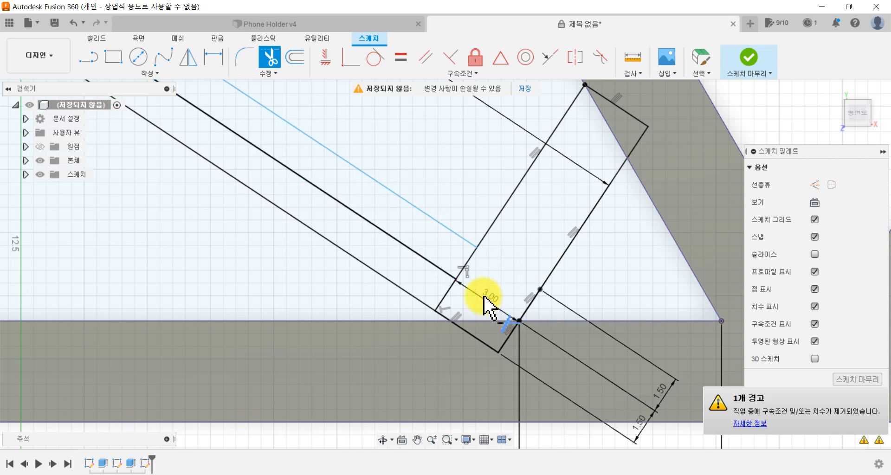
pyautogui.click(462, 273)
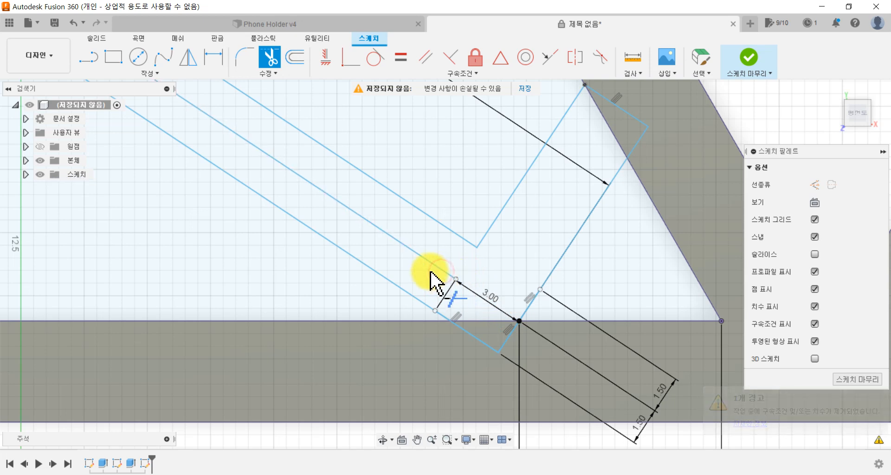
# Step: Trim away the bar's remaining centre line and the leftover piece inside its end at the heart's notch
pyautogui.scroll(-3, 403, 260)
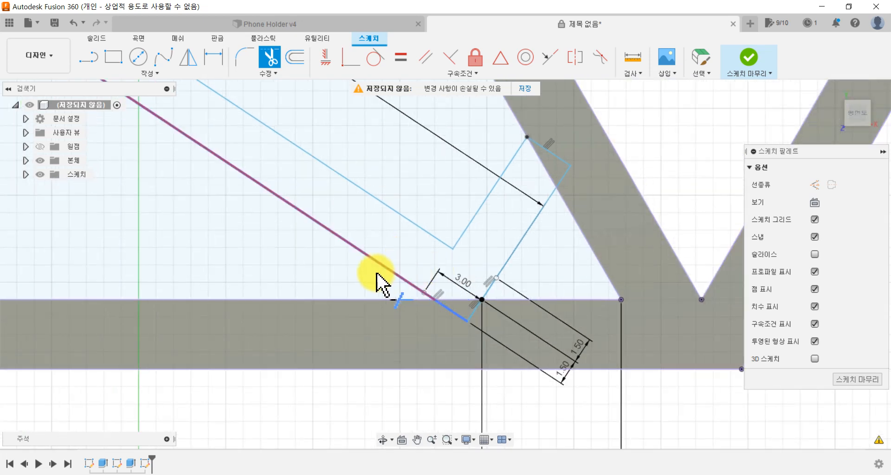
pyautogui.scroll(-4, 362, 272)
pyautogui.moveTo(326, 270)
pyautogui.mouseDown(button='middle')
pyautogui.moveTo(494, 322)
pyautogui.moveTo(641, 436)
pyautogui.mouseUp(button='middle')
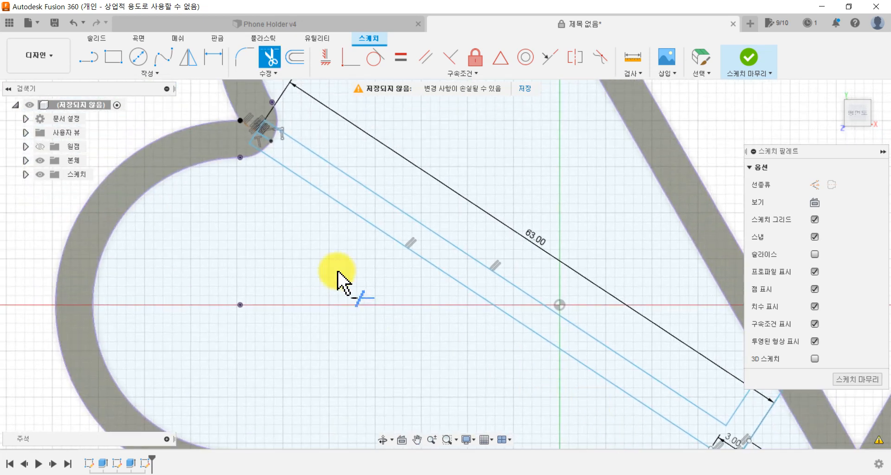
pyautogui.scroll(5, 288, 226)
pyautogui.moveTo(273, 230); pyautogui.dragTo(328, 363, button='middle')
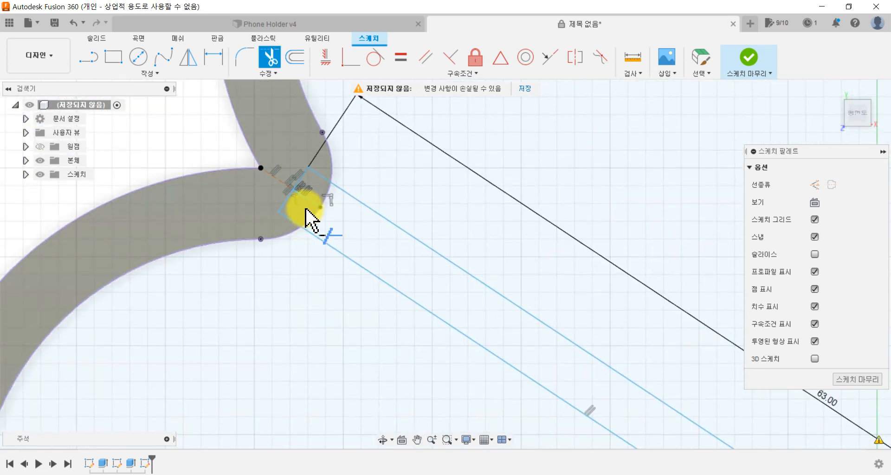
pyautogui.scroll(4, 306, 209)
pyautogui.click(311, 184)
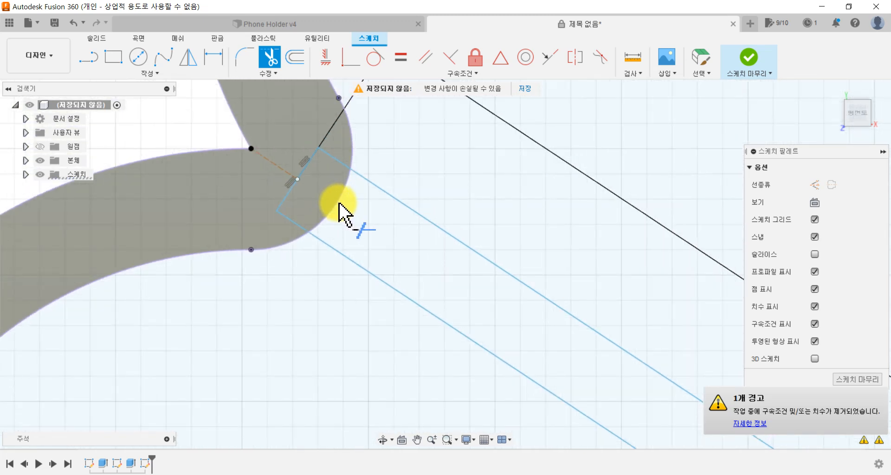
pyautogui.scroll(-5, 342, 208)
pyautogui.moveTo(462, 259); pyautogui.dragTo(339, 163, button='middle')
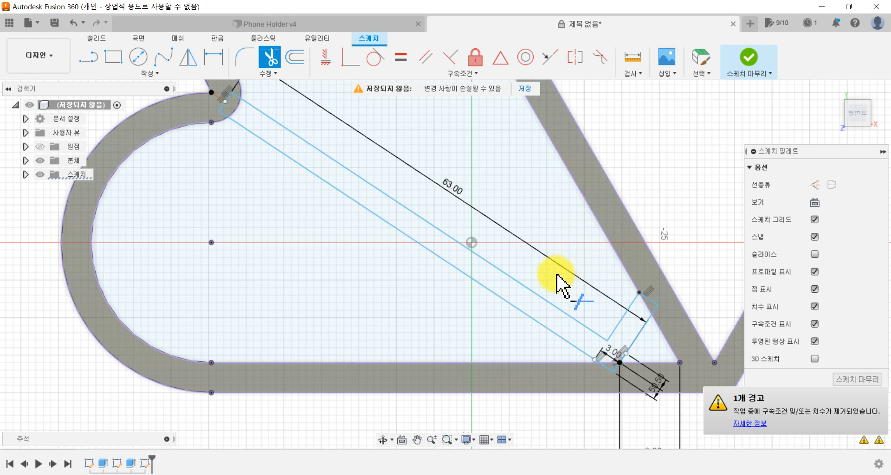
pyautogui.press('Escape')
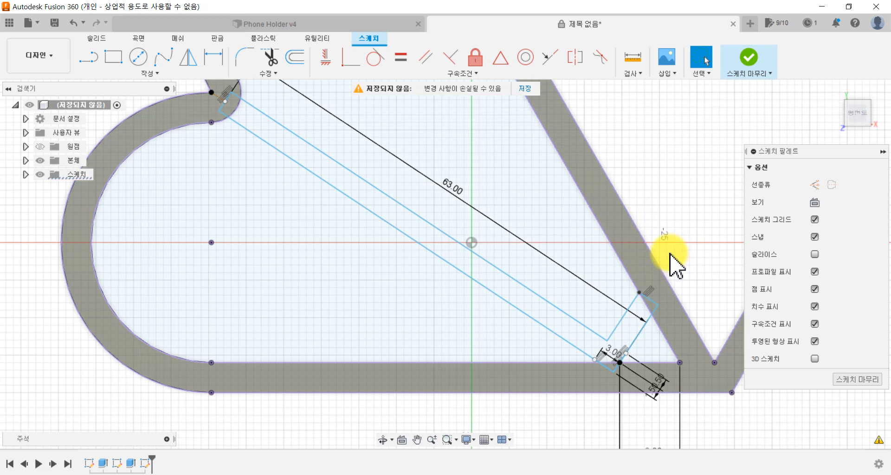
# Step: Offset the whole chained L-shaped insert outline outward by 0.4 mm
pyautogui.click(296, 60)
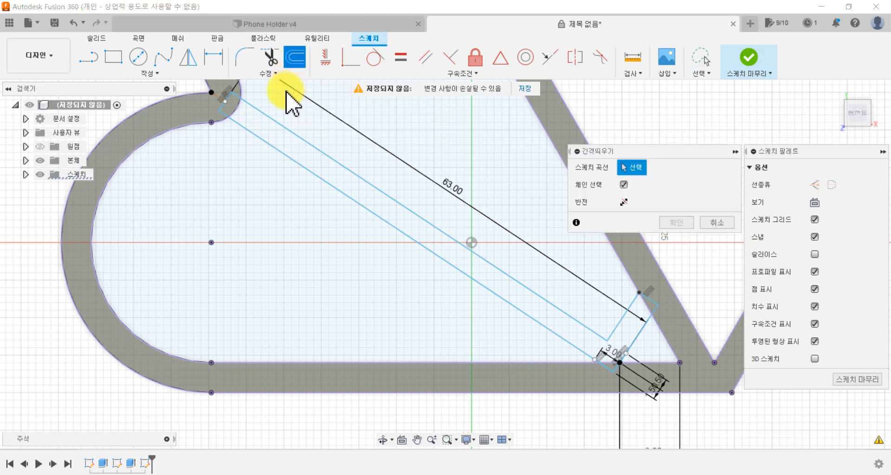
pyautogui.click(277, 127)
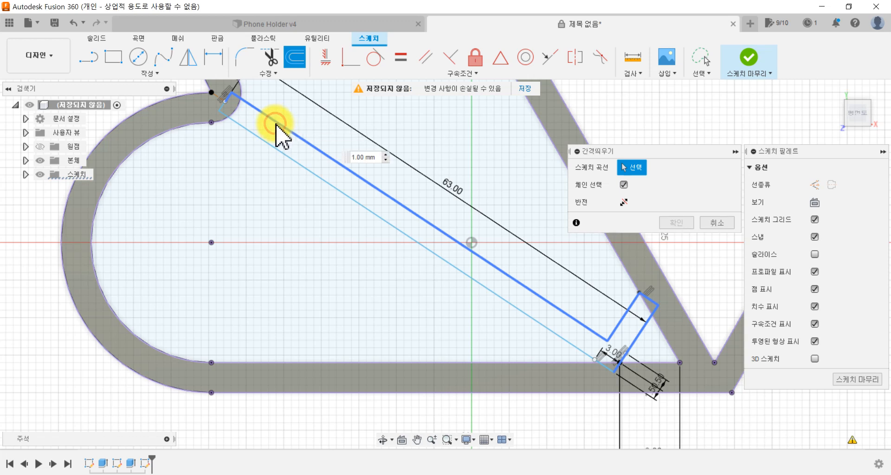
pyautogui.scroll(3, 225, 116)
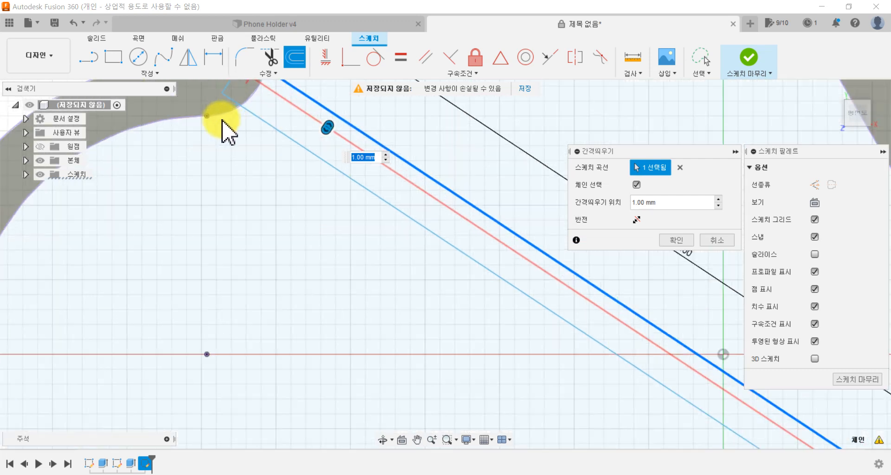
pyautogui.scroll(-3, 386, 244)
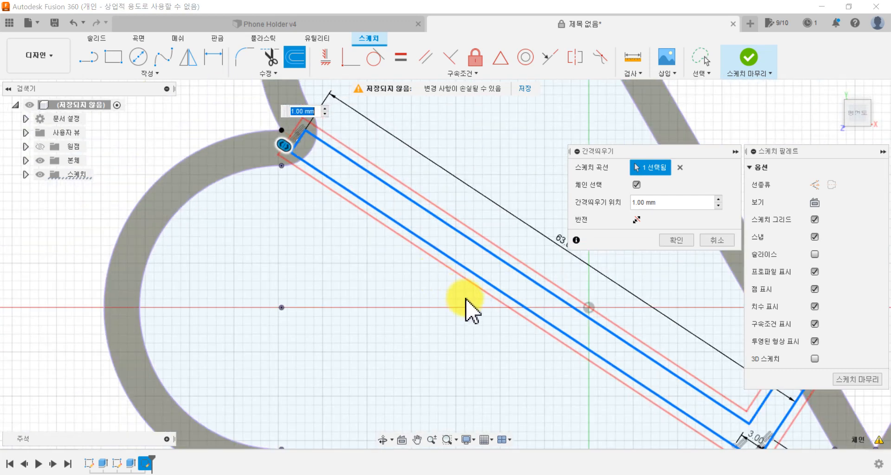
pyautogui.moveTo(344, 200)
pyautogui.mouseDown(button='middle')
pyautogui.moveTo(318, 179)
pyautogui.moveTo(298, 238)
pyautogui.moveTo(294, 265)
pyautogui.moveTo(325, 312)
pyautogui.moveTo(313, 260)
pyautogui.moveTo(324, 300)
pyautogui.moveTo(314, 269)
pyautogui.mouseUp(button='middle')
pyautogui.scroll(-1, 314, 270)
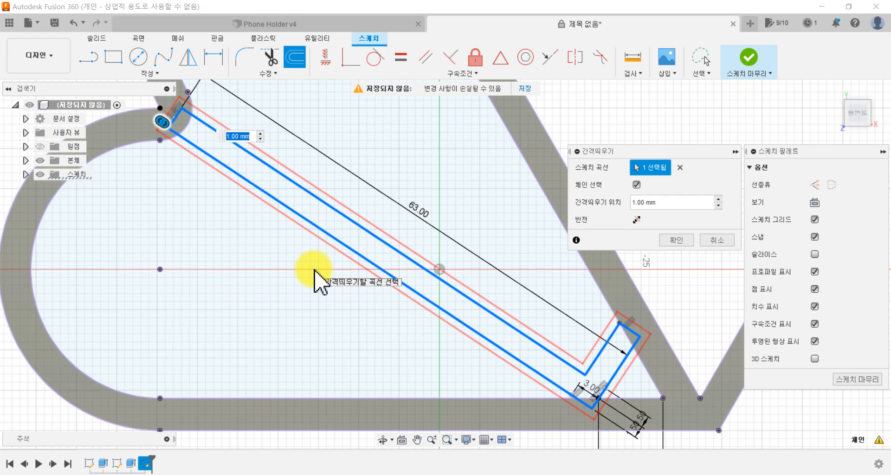
pyautogui.scroll(1, 314, 269)
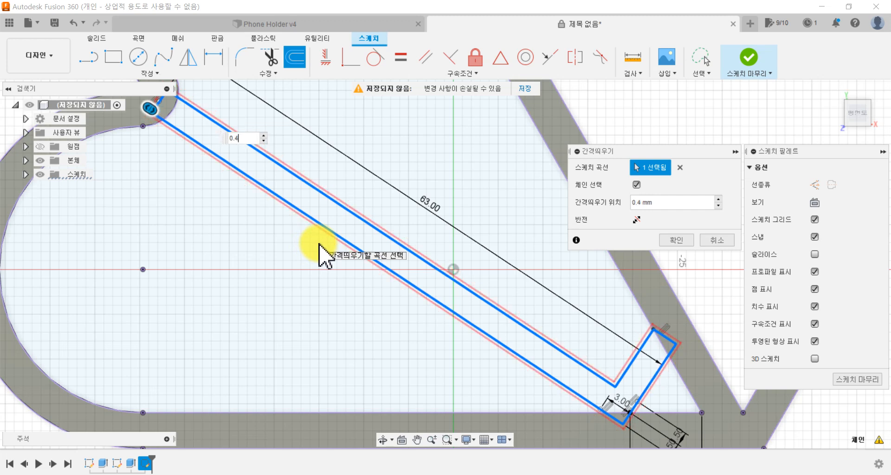
pyautogui.scroll(3, 249, 169)
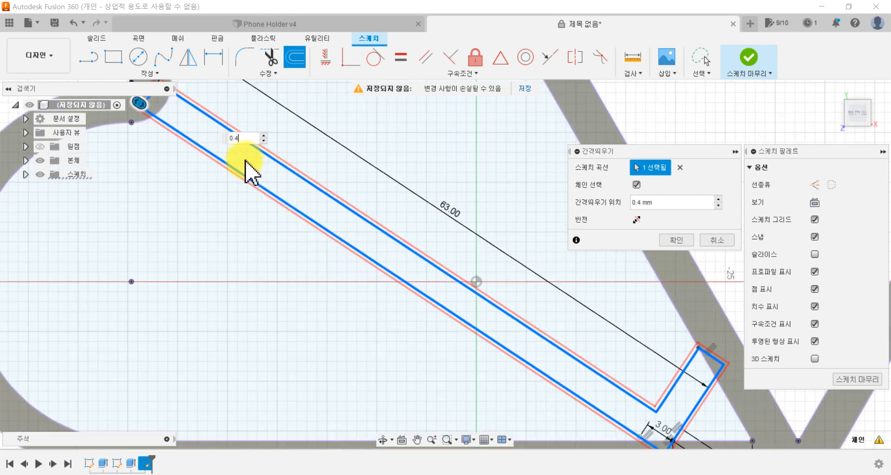
pyautogui.scroll(-3, 237, 160)
pyautogui.scroll(-2, 237, 160)
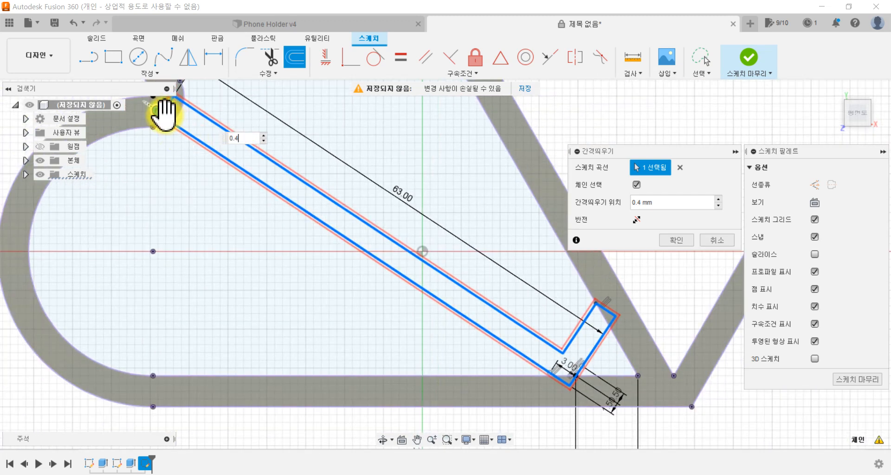
pyautogui.moveTo(159, 111)
pyautogui.mouseDown()
pyautogui.moveTo(169, 124)
pyautogui.moveTo(155, 112)
pyautogui.mouseUp()
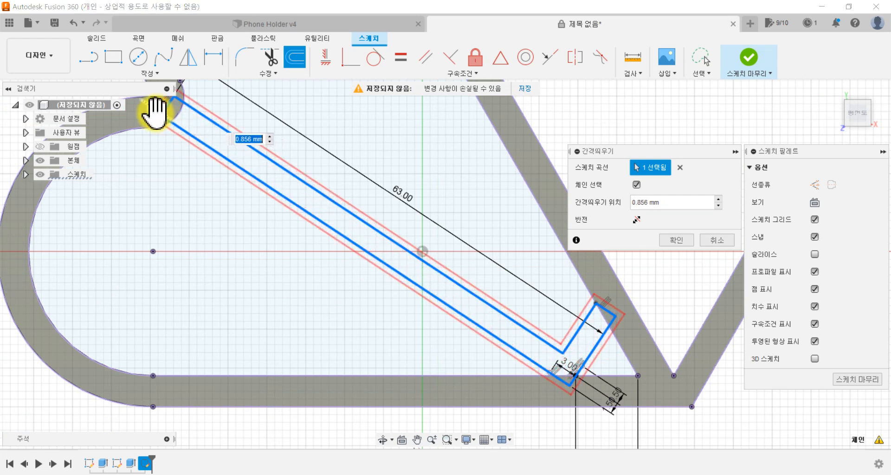
pyautogui.write('0.4')
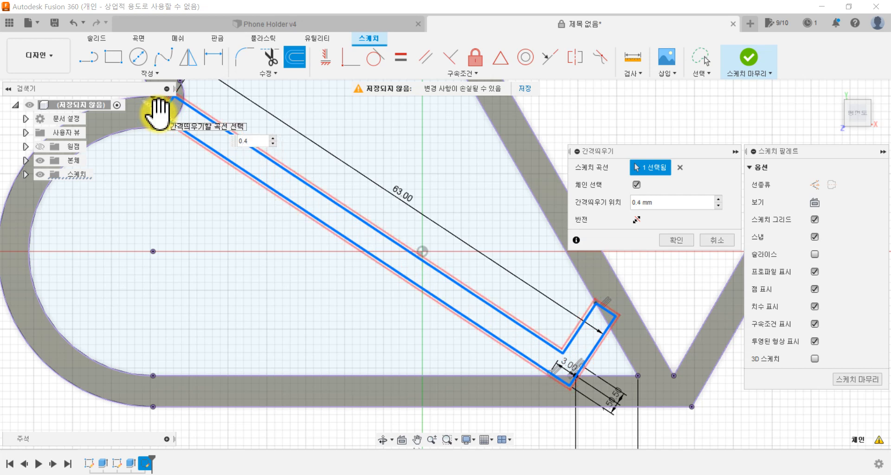
pyautogui.click(675, 240)
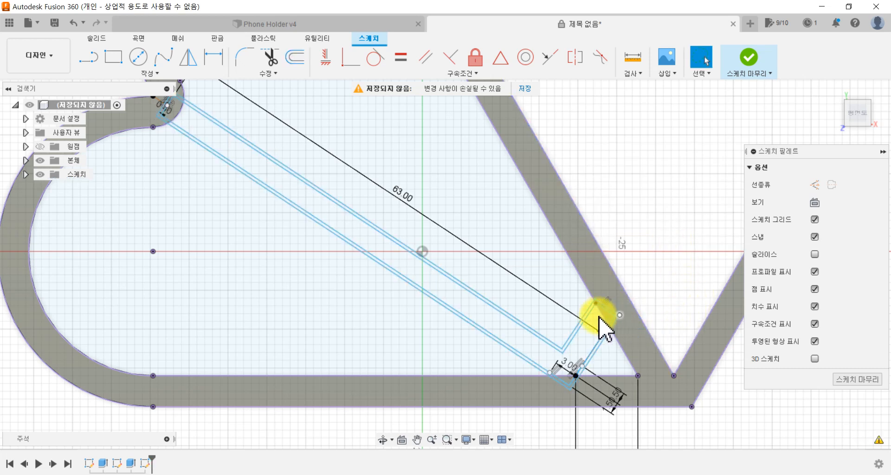
# Step: Examine the doubled insert outline and the closed profile regions around it inside the heart
pyautogui.scroll(1, 440, 271)
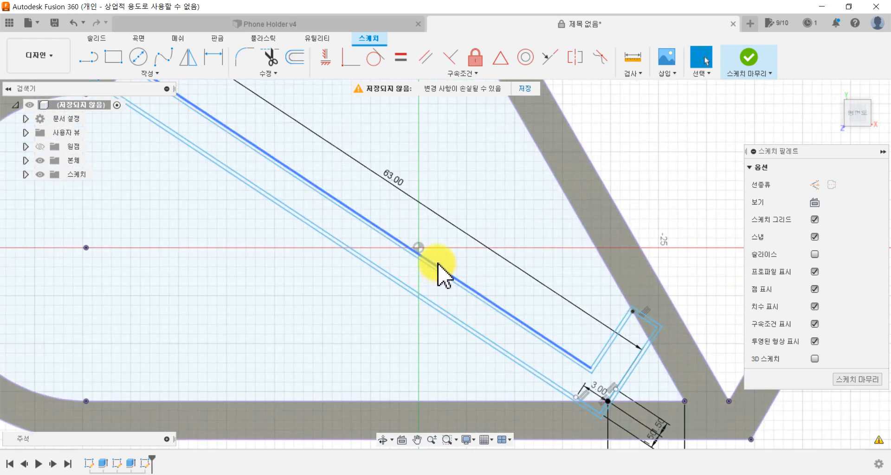
pyautogui.scroll(-2, 443, 272)
pyautogui.scroll(-1, 361, 273)
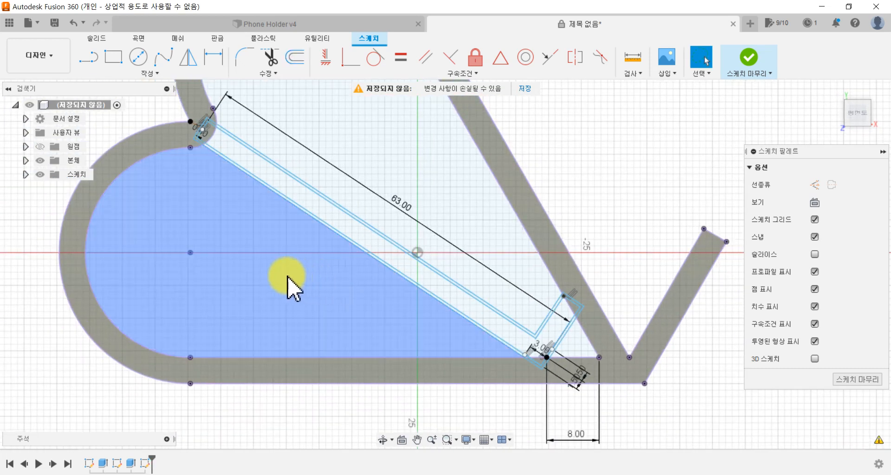
pyautogui.keyDown('shift'); pyautogui.click(212, 153); pyautogui.keyUp('shift')
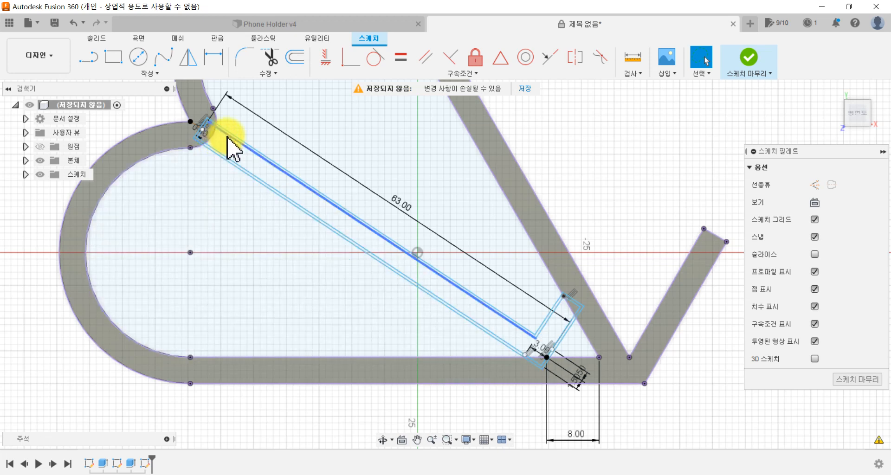
pyautogui.click(228, 147)
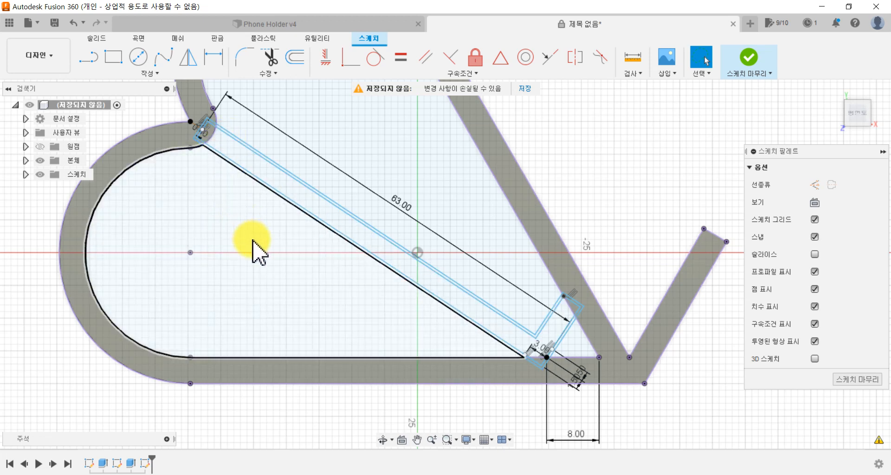
pyautogui.scroll(1, 251, 243)
pyautogui.scroll(1, 238, 187)
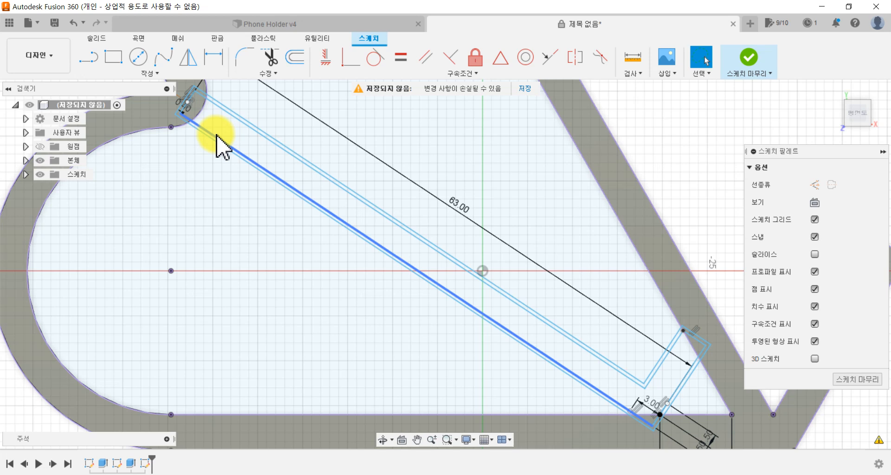
pyautogui.scroll(-3, 225, 144)
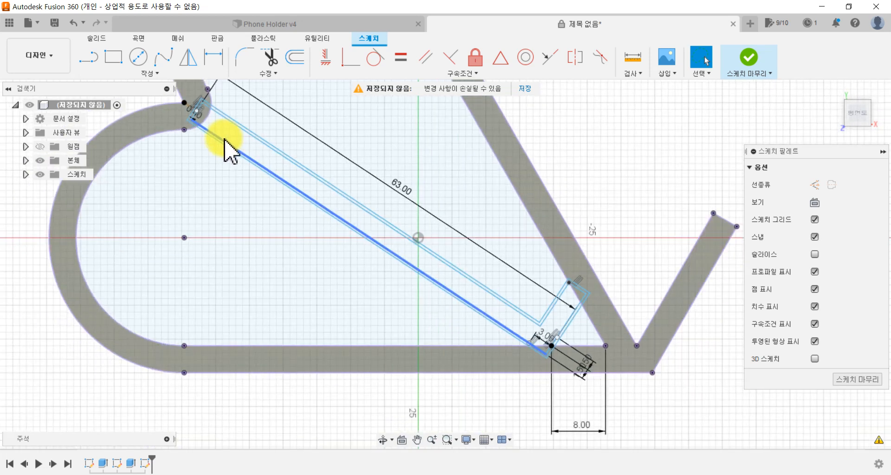
pyautogui.moveTo(233, 207); pyautogui.dragTo(243, 323, button='middle')
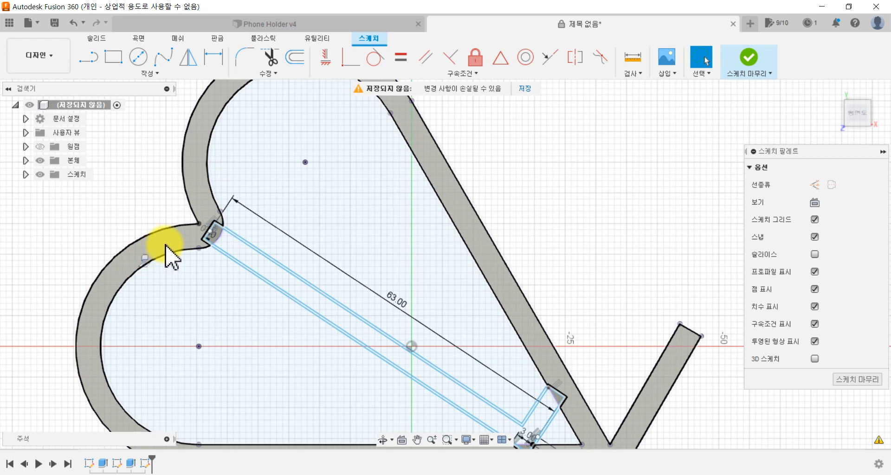
# Step: Finish the insert sketch and start an extrusion at the heart's notch
pyautogui.click(749, 58)
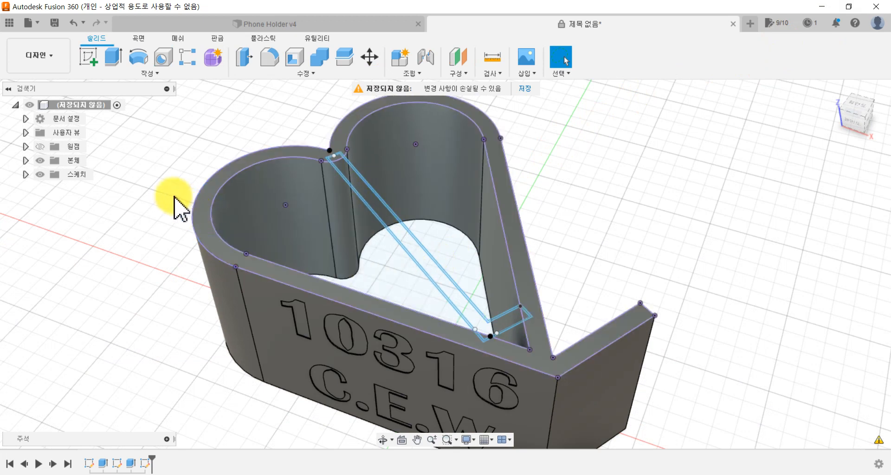
pyautogui.scroll(3, 181, 195)
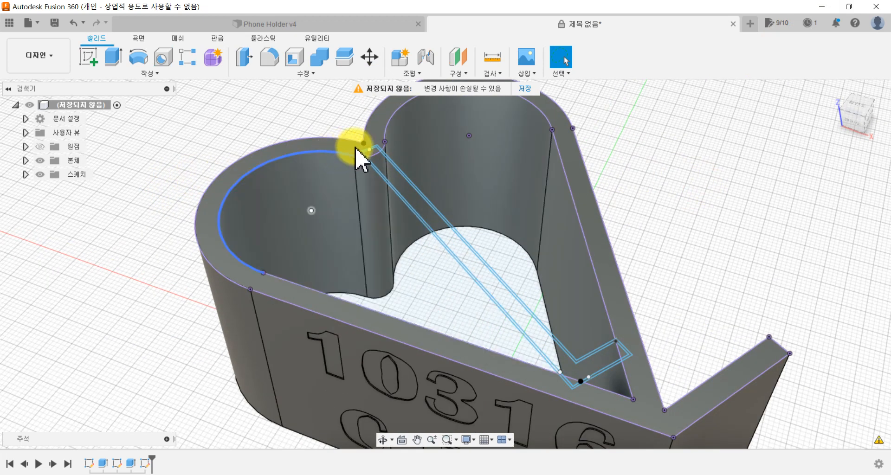
pyautogui.click(110, 63)
pyautogui.scroll(5, 315, 142)
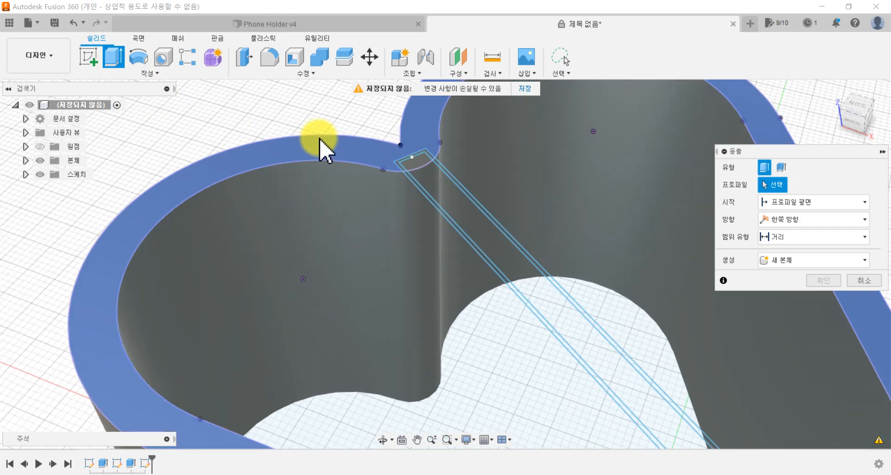
pyautogui.scroll(-2, 384, 173)
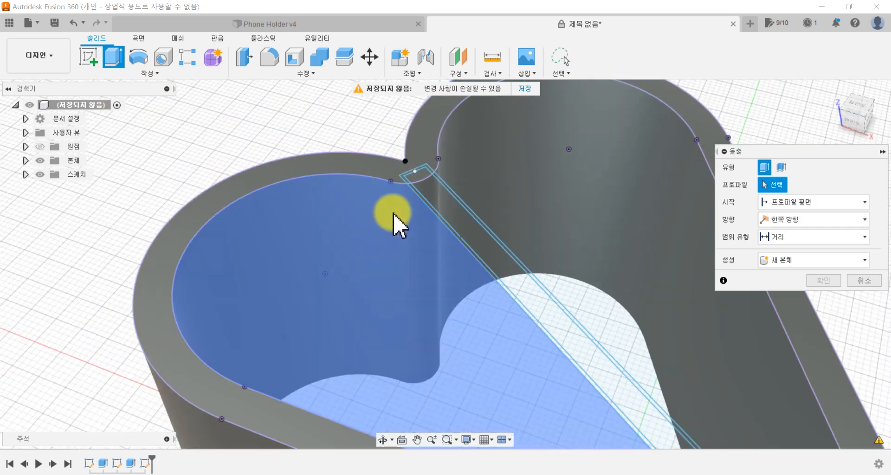
pyautogui.scroll(-5, 395, 223)
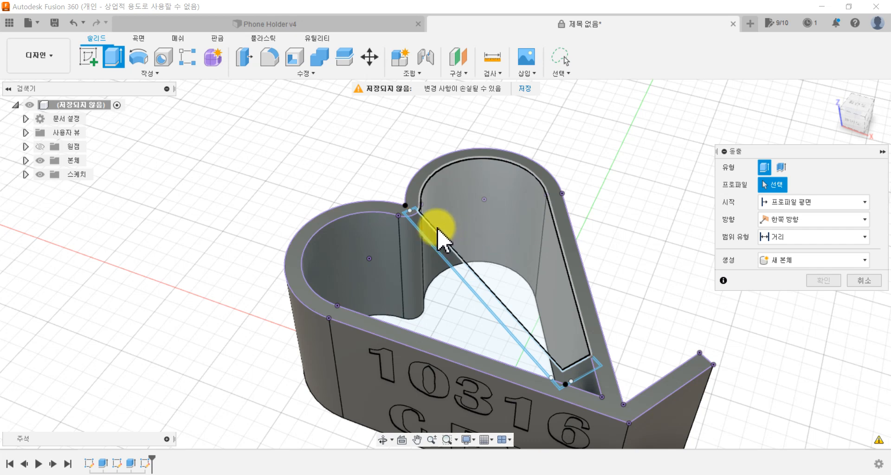
pyautogui.scroll(3, 411, 216)
pyautogui.scroll(6, 413, 223)
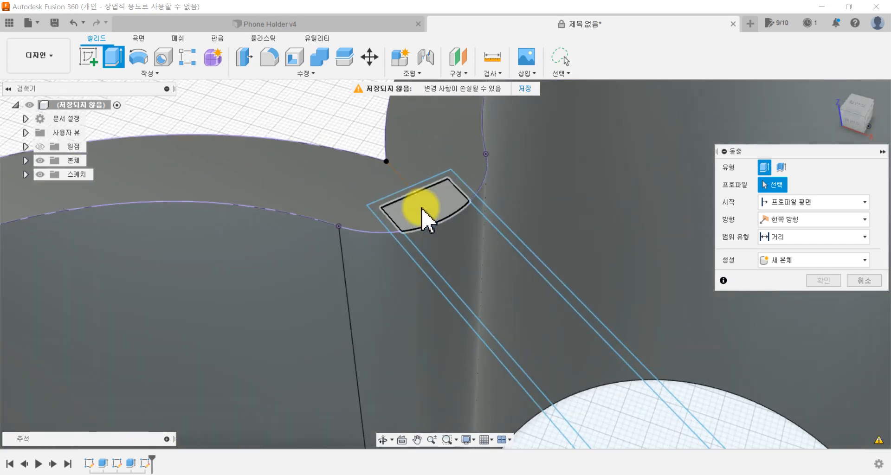
pyautogui.click(434, 210)
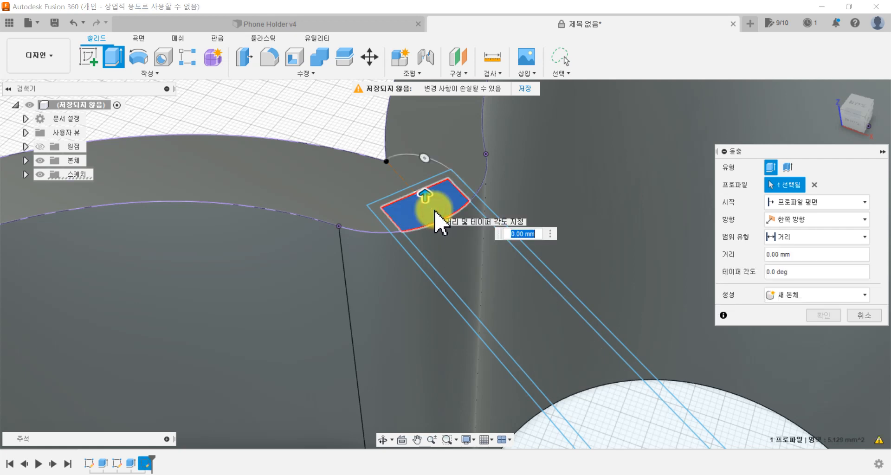
pyautogui.click(393, 231)
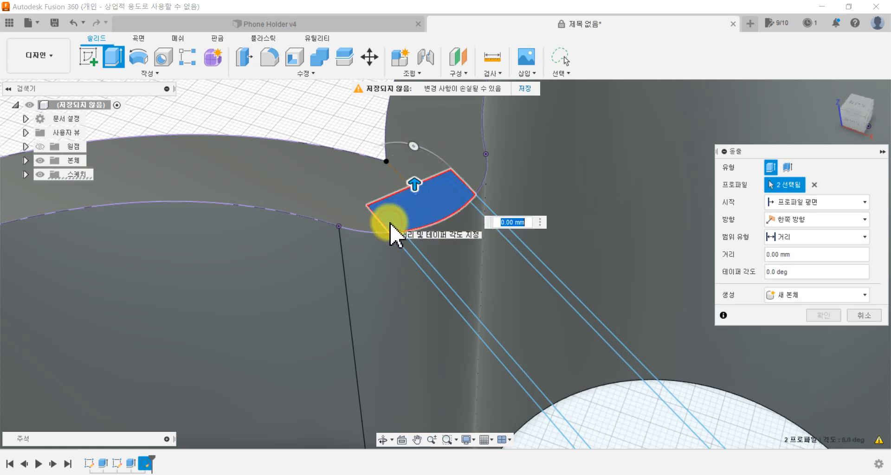
pyautogui.click(814, 185)
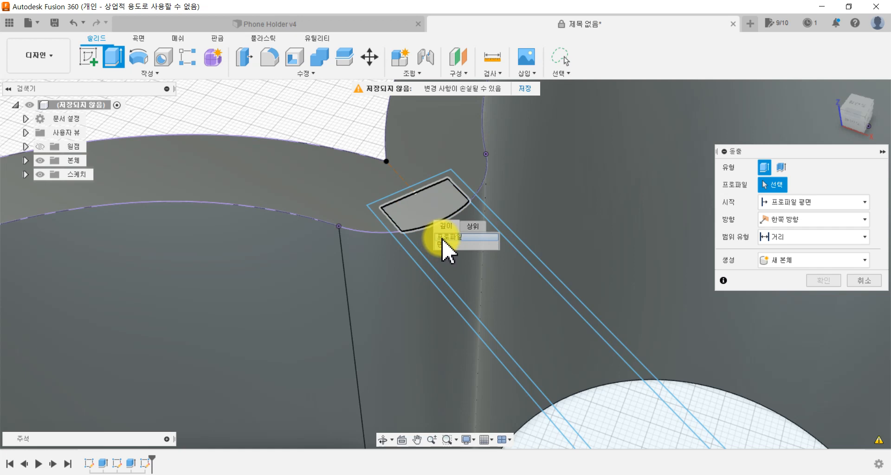
# Step: Select the insert's end region at the heart's notch and the clearance strip around it as extrusion profiles
pyautogui.click(443, 238)
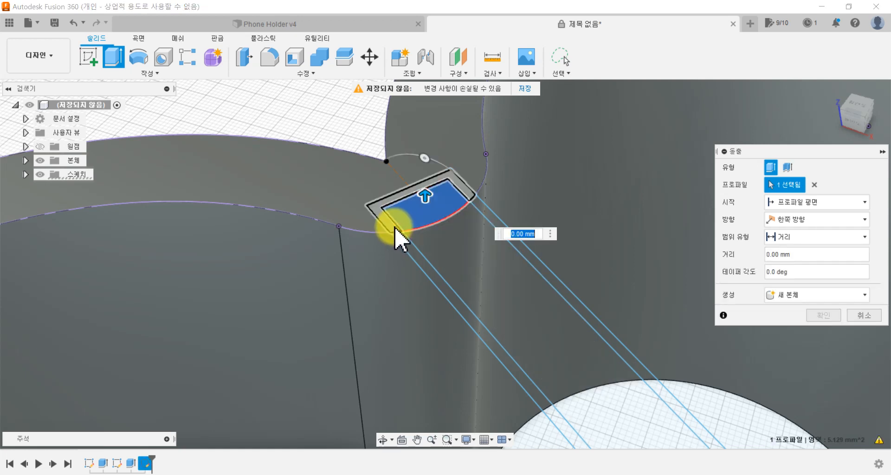
pyautogui.click(394, 226)
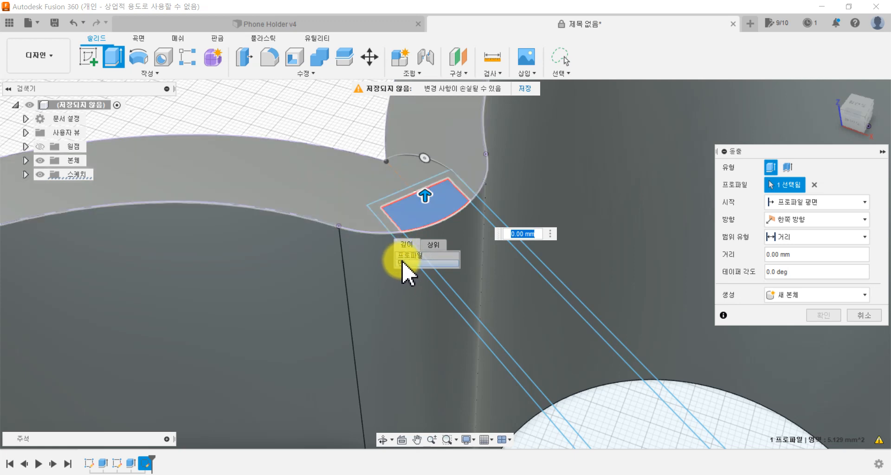
pyautogui.click(405, 256)
pyautogui.click(424, 248)
pyautogui.scroll(-4, 427, 247)
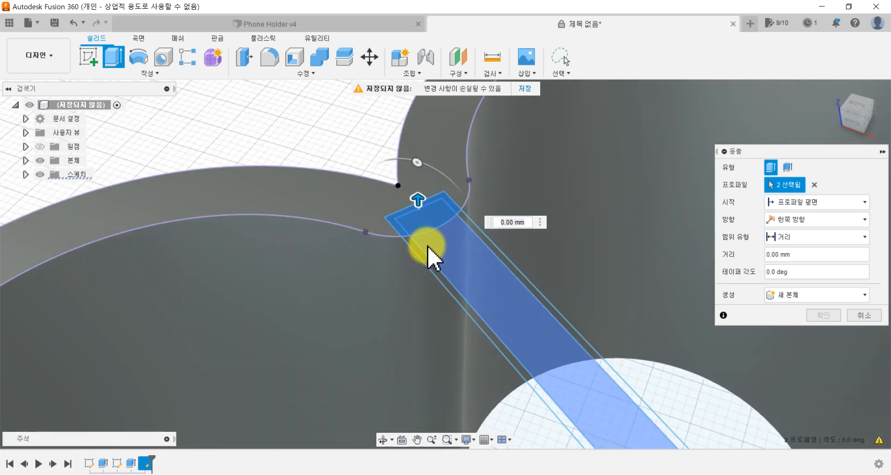
# Step: Add the triangular region and its clearance strip at the insert's corner in the engraved wall to the extrusion profiles
pyautogui.scroll(-4, 429, 246)
pyautogui.moveTo(536, 314); pyautogui.dragTo(408, 51, button='middle')
pyautogui.scroll(6, 517, 188)
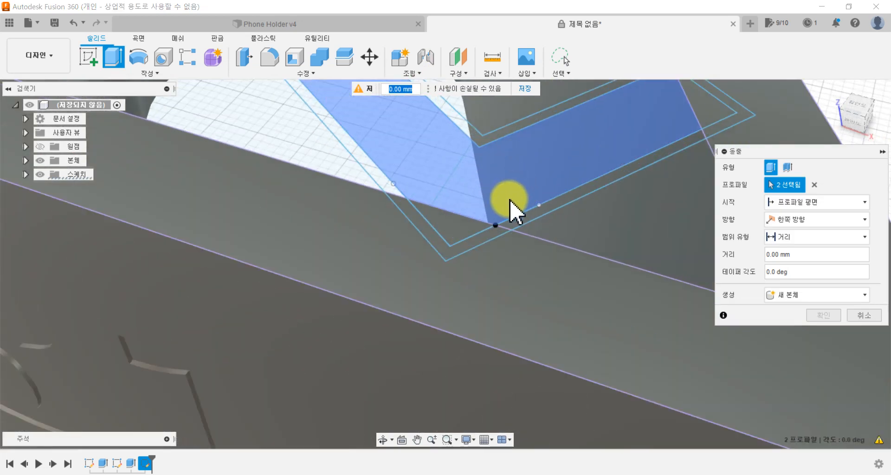
pyautogui.click(466, 234)
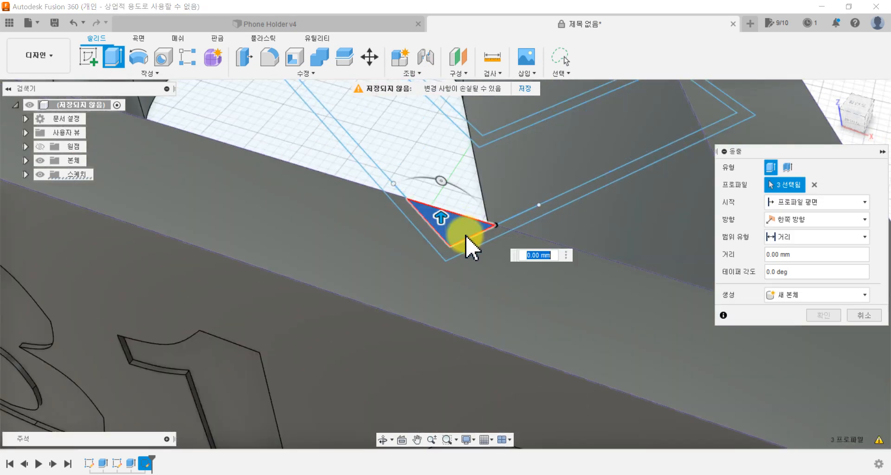
pyautogui.click(464, 251)
# Step: Add the triangular region and its clearance strip in the wall at the short leg's end to the extrusion profiles
pyautogui.scroll(3, 580, 172)
pyautogui.moveTo(597, 160)
pyautogui.mouseDown(button='middle')
pyautogui.moveTo(485, 227)
pyautogui.moveTo(306, 309)
pyautogui.mouseUp(button='middle')
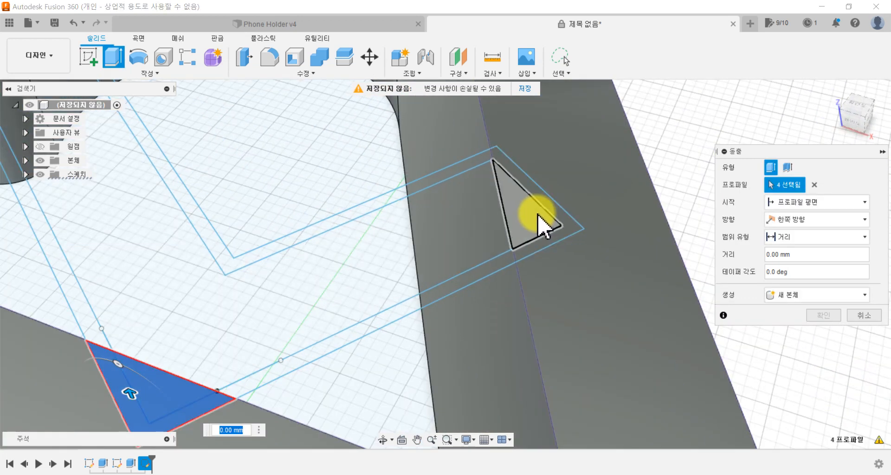
pyautogui.click(538, 214)
pyautogui.click(538, 210)
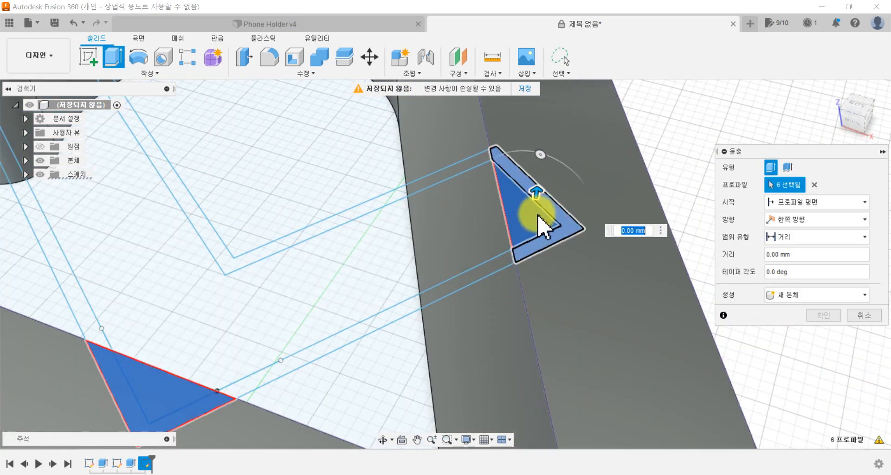
# Step: Cut the six selected profiles 20 mm down into the heart's walls with an extrusion distance of -20 mm
pyautogui.scroll(-2, 492, 228)
pyautogui.scroll(-3, 492, 226)
pyautogui.scroll(-1, 297, 194)
pyautogui.moveTo(291, 208); pyautogui.dragTo(379, 417, button='middle')
pyautogui.scroll(-1, 342, 332)
pyautogui.moveTo(337, 328); pyautogui.dragTo(324, 267, button='middle')
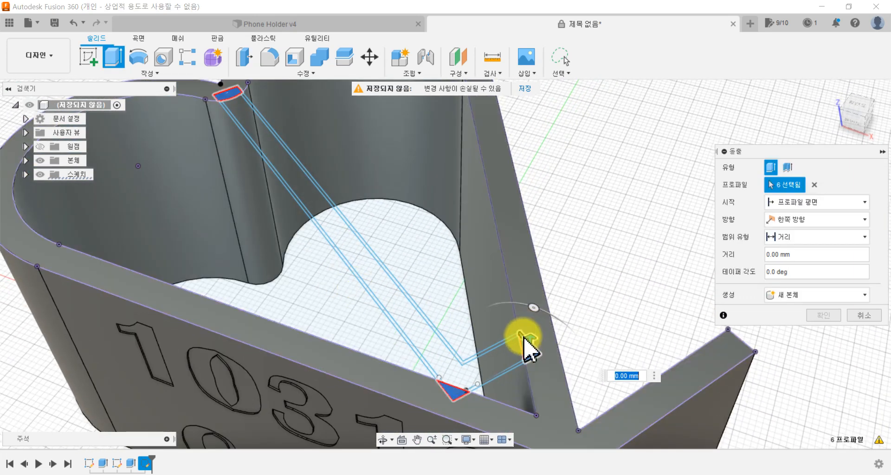
pyautogui.moveTo(528, 336); pyautogui.dragTo(508, 362)
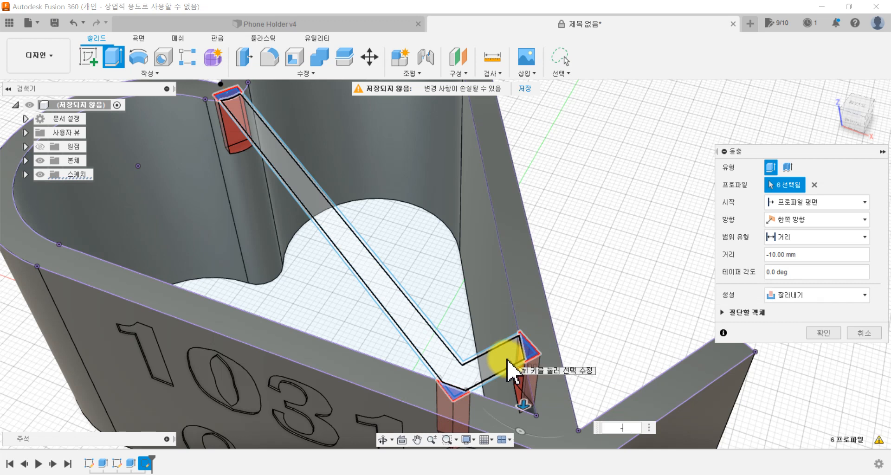
pyautogui.write('-20')
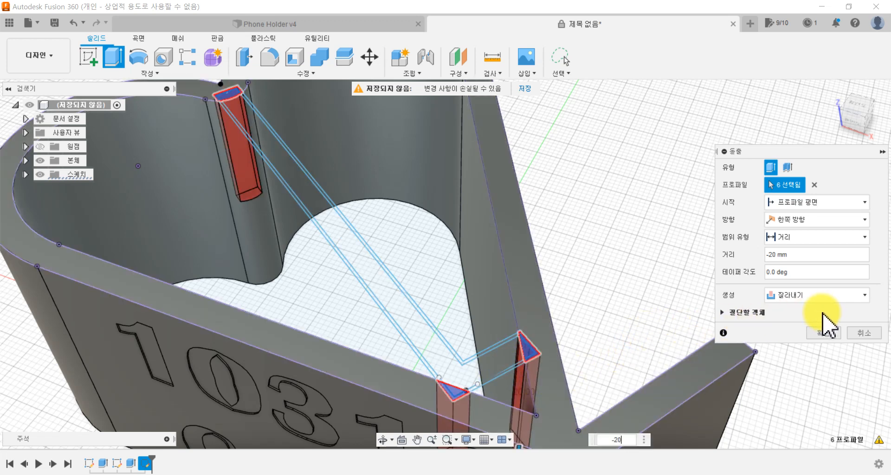
pyautogui.click(826, 333)
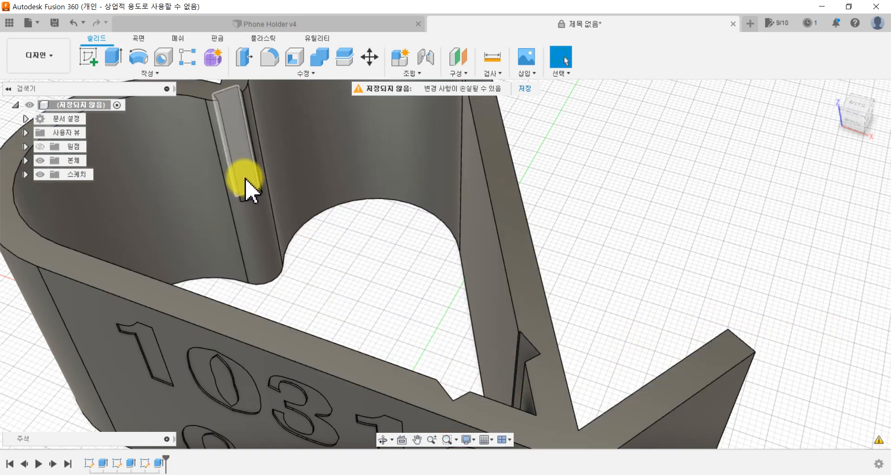
# Step: Examine the slots cut into the notch and the two straight walls from several sides
pyautogui.keyDown('shift'); pyautogui.moveTo(308, 259); pyautogui.dragTo(402, 260, button='middle'); pyautogui.keyUp('shift')
pyautogui.moveTo(389, 282); pyautogui.dragTo(354, 362, button='middle')
pyautogui.scroll(1, 371, 306)
pyautogui.moveTo(392, 197); pyautogui.dragTo(341, 306, button='middle')
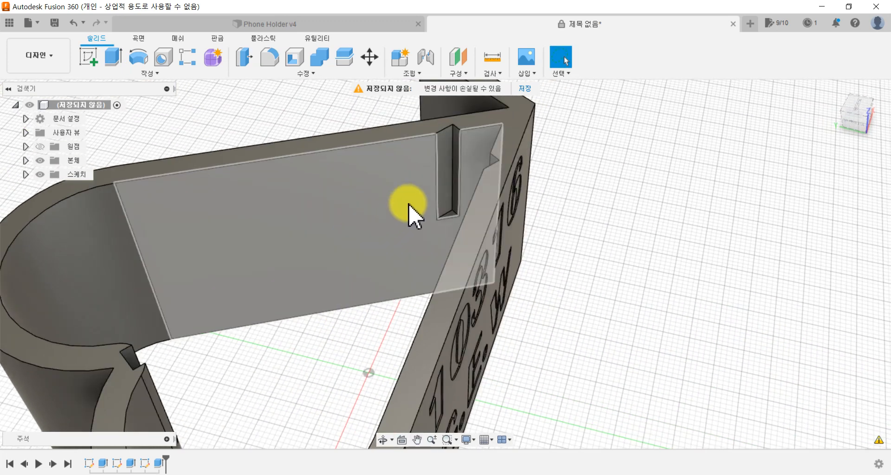
pyautogui.keyDown('shift'); pyautogui.moveTo(416, 241); pyautogui.dragTo(461, 233, button='middle'); pyautogui.keyUp('shift')
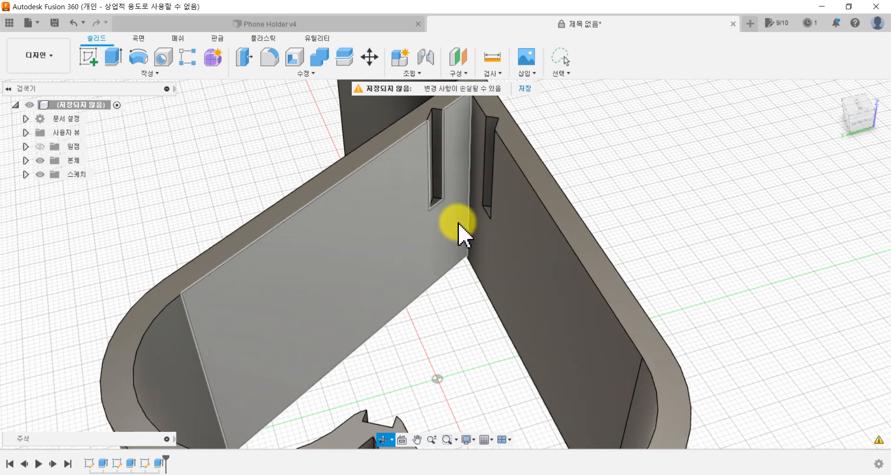
pyautogui.keyDown('shift'); pyautogui.moveTo(664, 229); pyautogui.dragTo(537, 255, button='middle'); pyautogui.keyUp('shift')
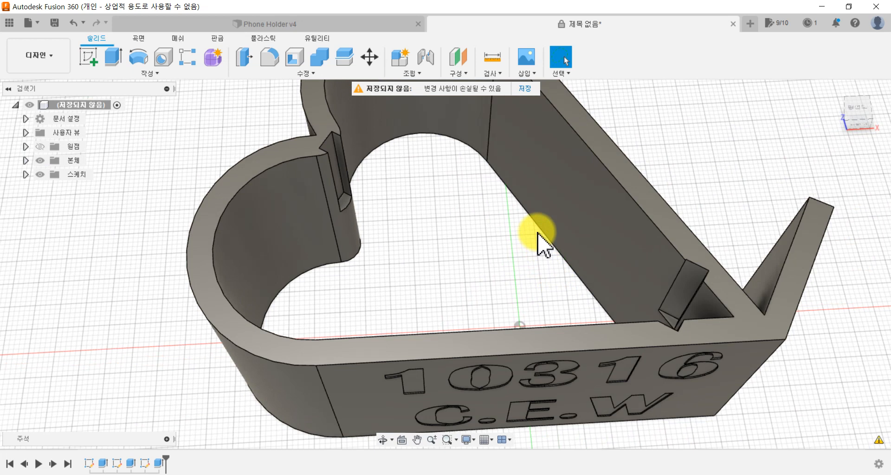
# Step: Hide the holder body 본체1
pyautogui.click(25, 160)
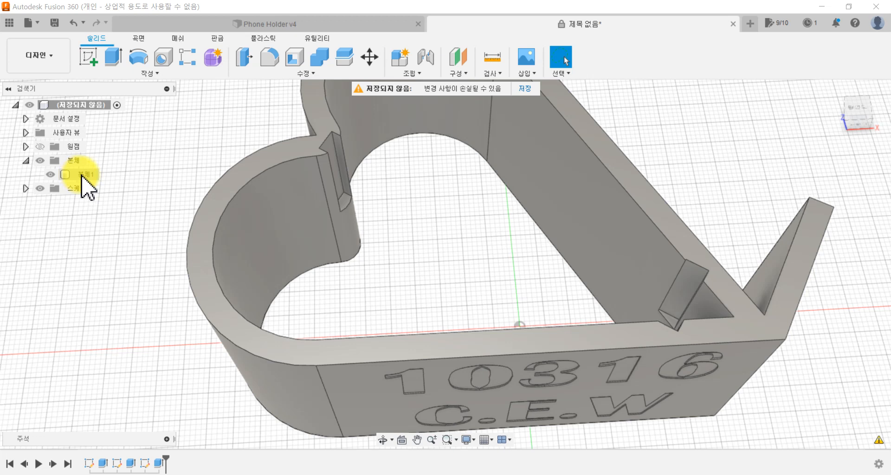
pyautogui.click(66, 175)
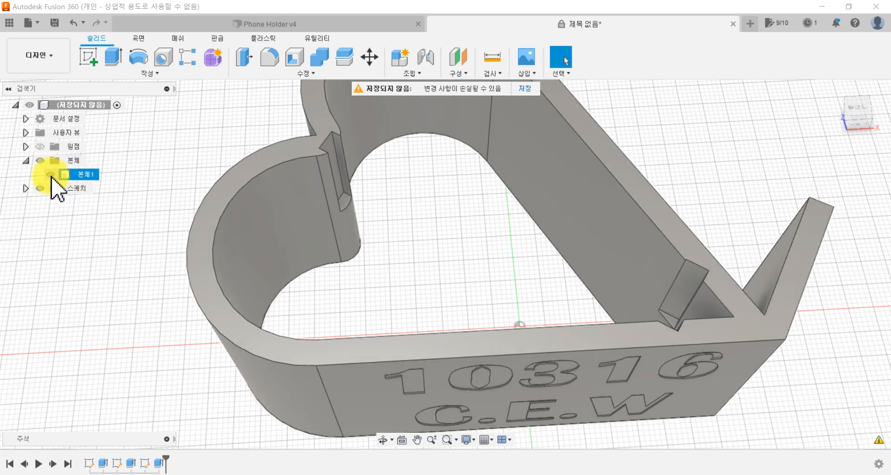
pyautogui.click(50, 175)
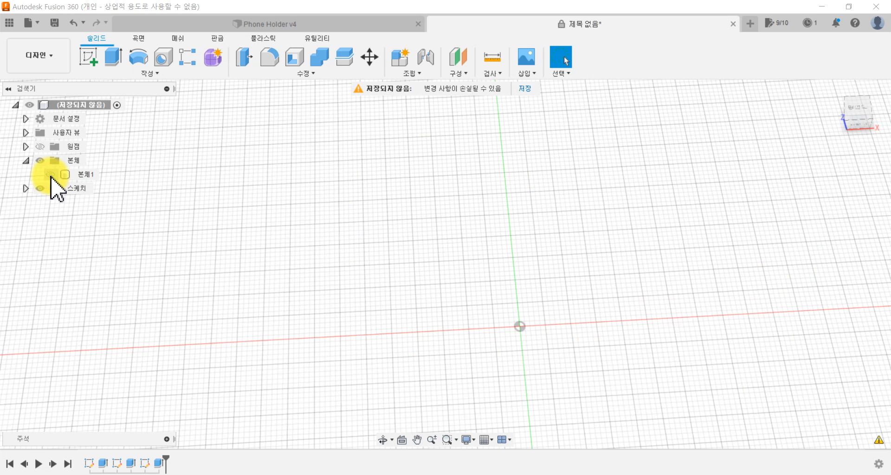
pyautogui.click(50, 175)
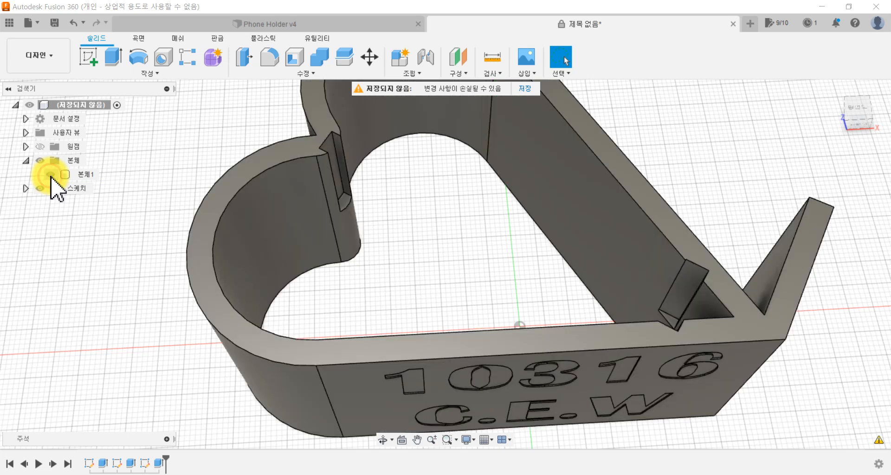
pyautogui.click(50, 175)
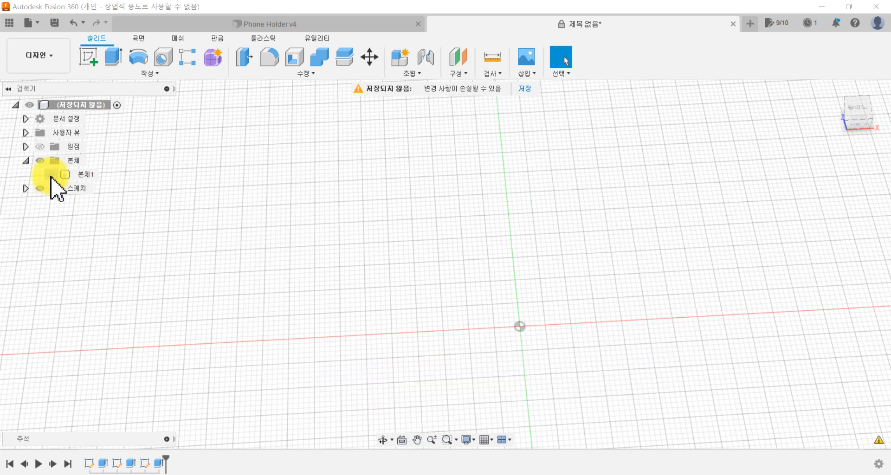
# Step: Show the insert sketch 스케치3
pyautogui.click(25, 188)
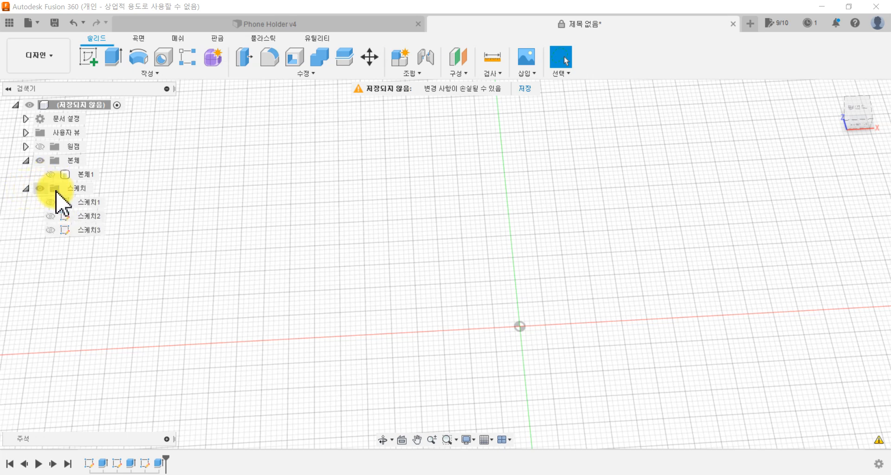
pyautogui.click(52, 232)
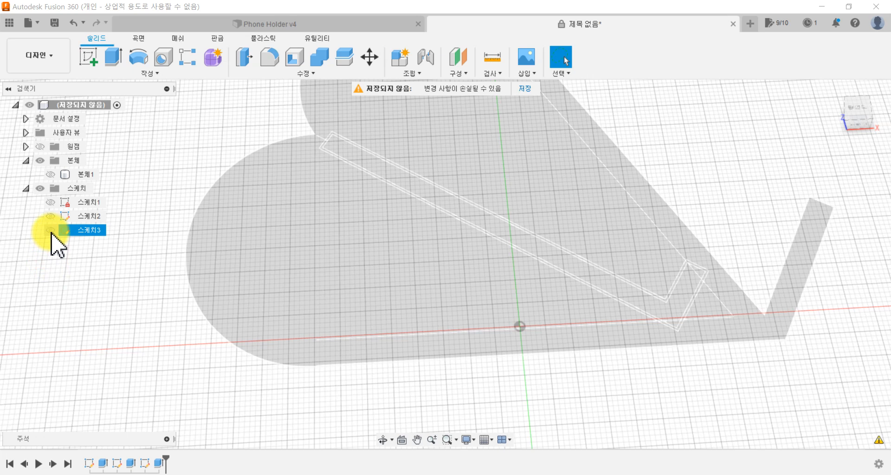
pyautogui.click(50, 230)
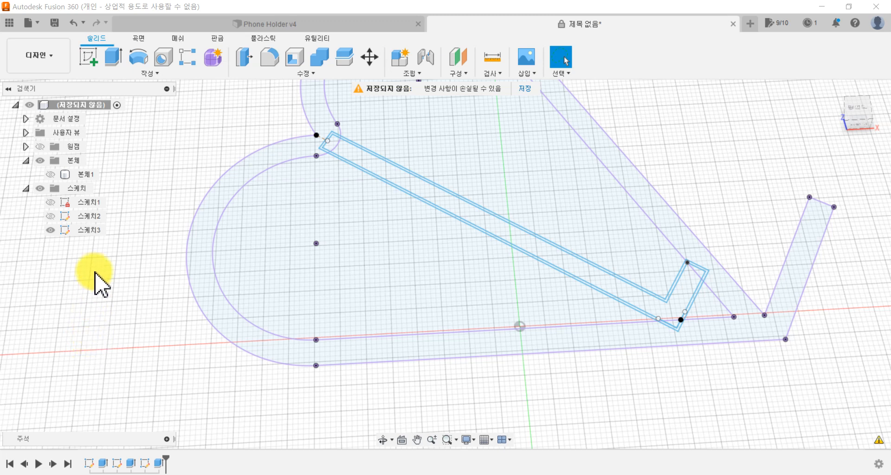
# Step: Open the insert sketch 스케치3 for editing
pyautogui.rightClick(88, 230)
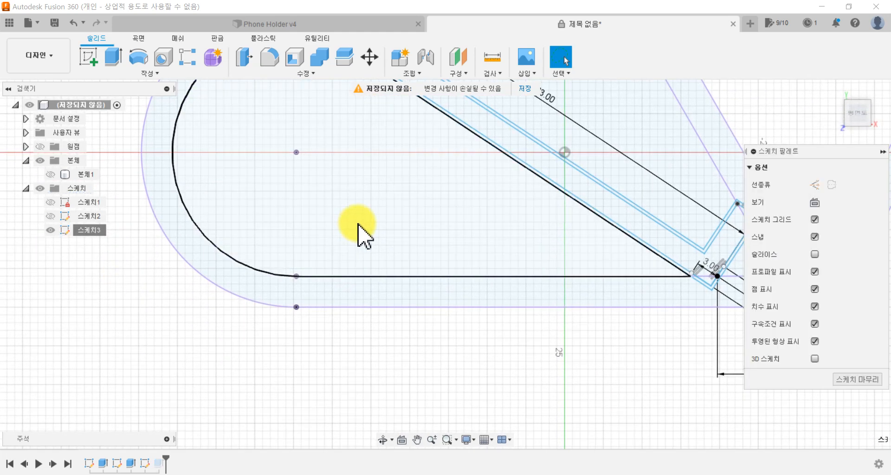
pyautogui.moveTo(399, 247); pyautogui.dragTo(294, 371, button='middle')
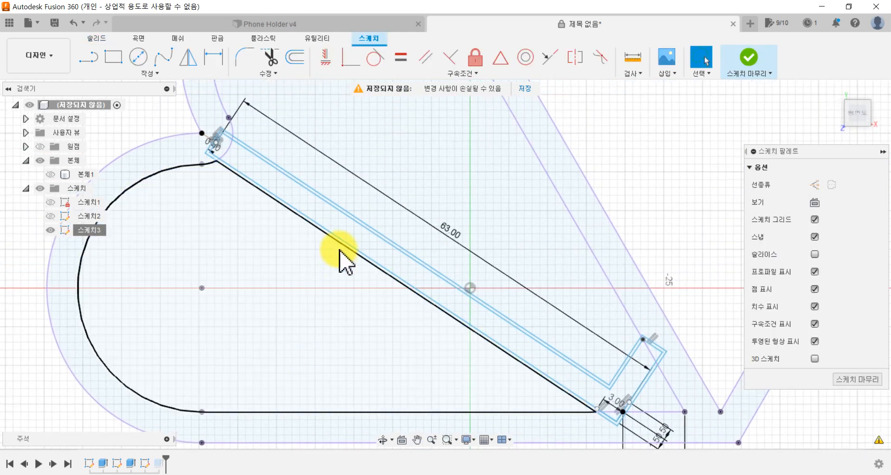
pyautogui.scroll(3, 342, 259)
pyautogui.moveTo(282, 249)
pyautogui.mouseDown(button='middle')
pyautogui.moveTo(231, 286)
pyautogui.moveTo(239, 298)
pyautogui.mouseUp(button='middle')
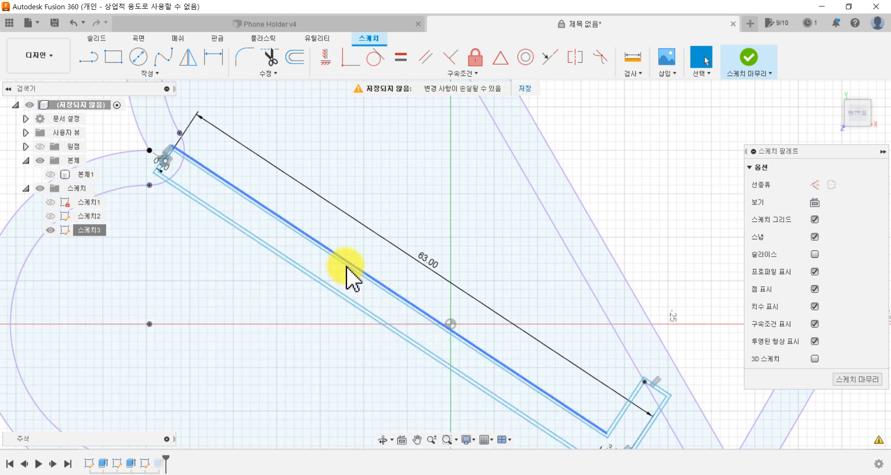
pyautogui.click(161, 74)
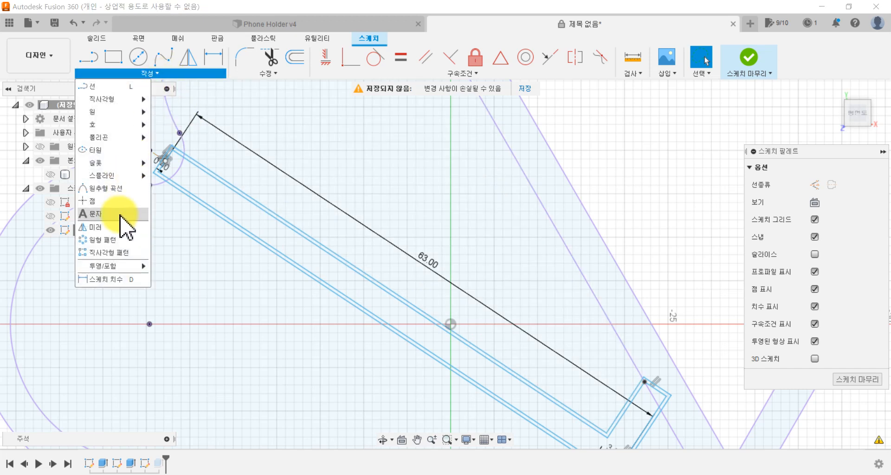
pyautogui.click(120, 215)
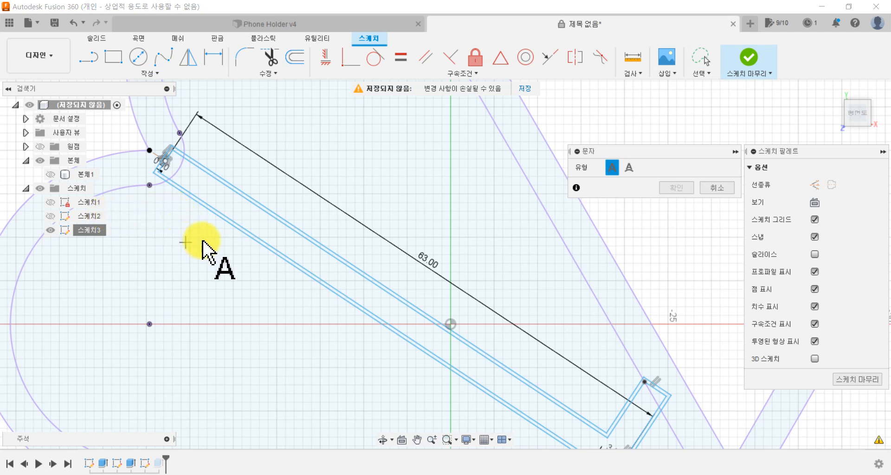
pyautogui.scroll(3, 341, 237)
pyautogui.scroll(1, 339, 231)
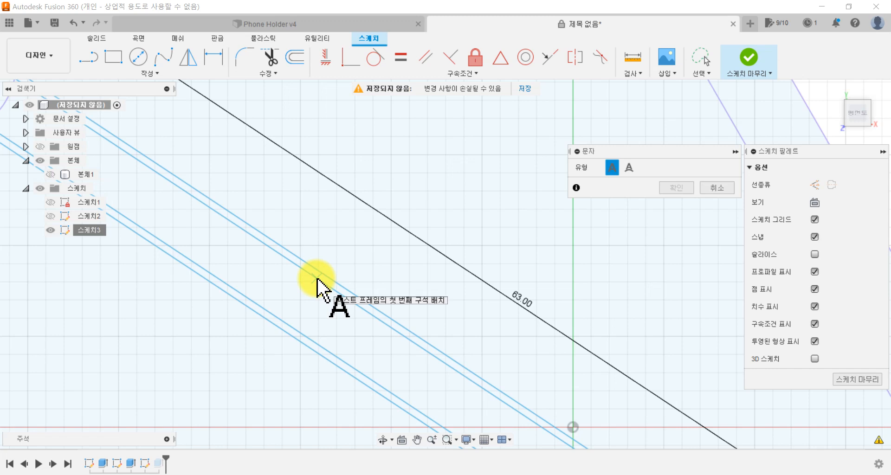
pyautogui.click(391, 245)
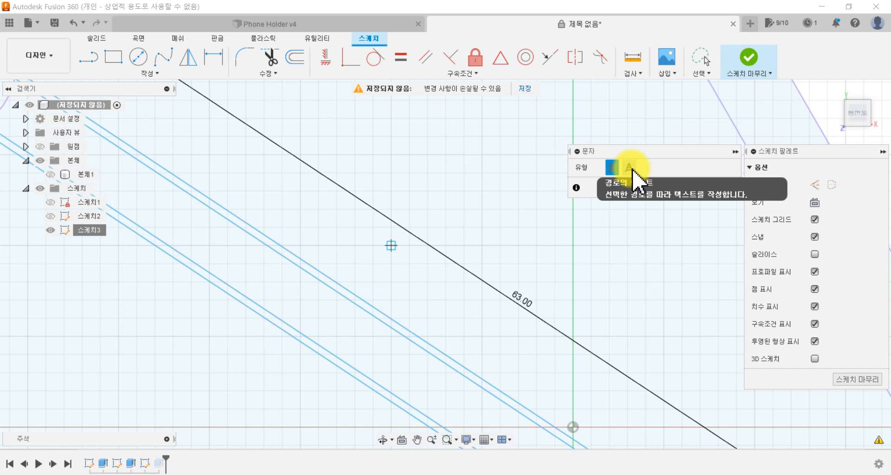
pyautogui.click(634, 171)
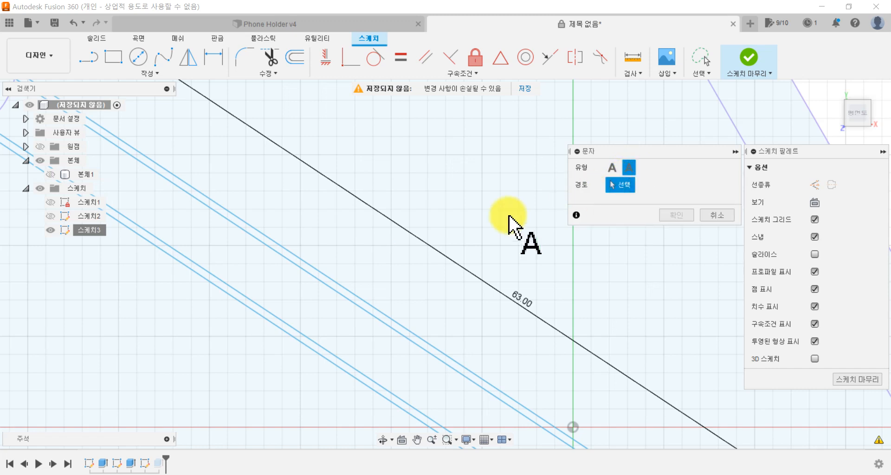
pyautogui.click(358, 308)
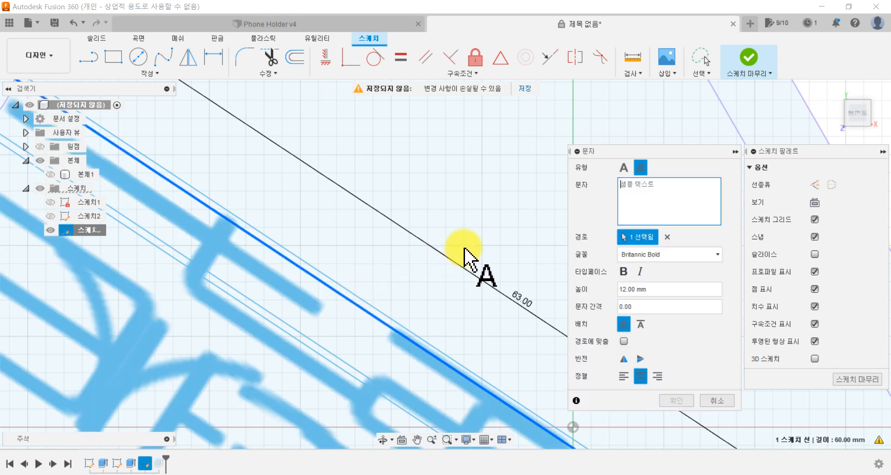
pyautogui.scroll(-5, 414, 253)
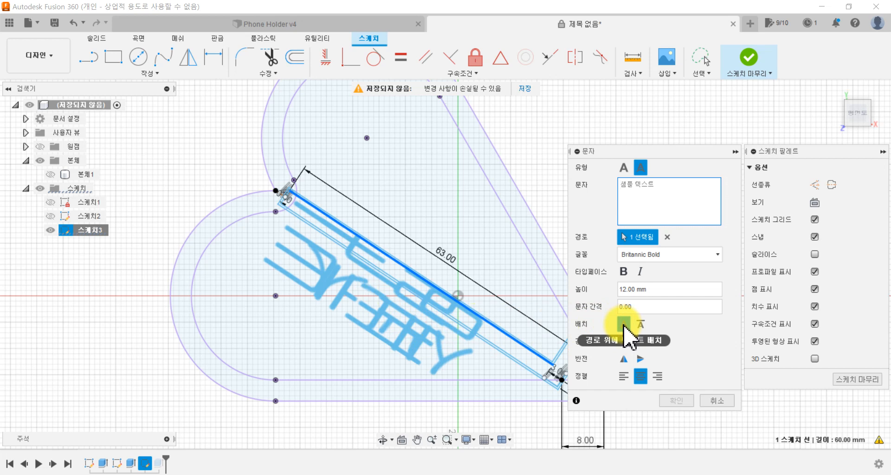
pyautogui.click(623, 325)
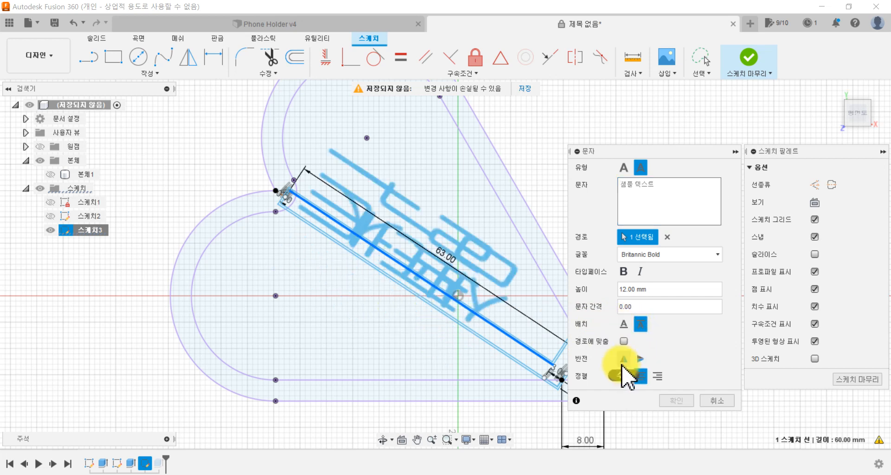
pyautogui.click(623, 358)
pyautogui.click(640, 357)
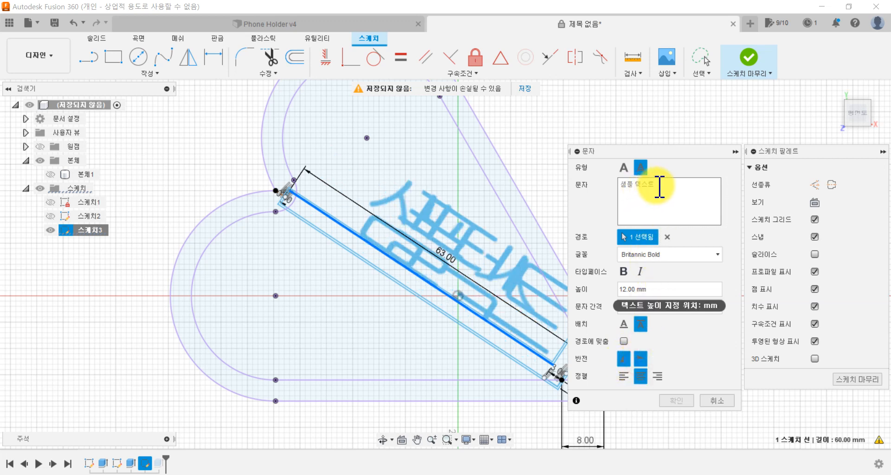
pyautogui.click(638, 183)
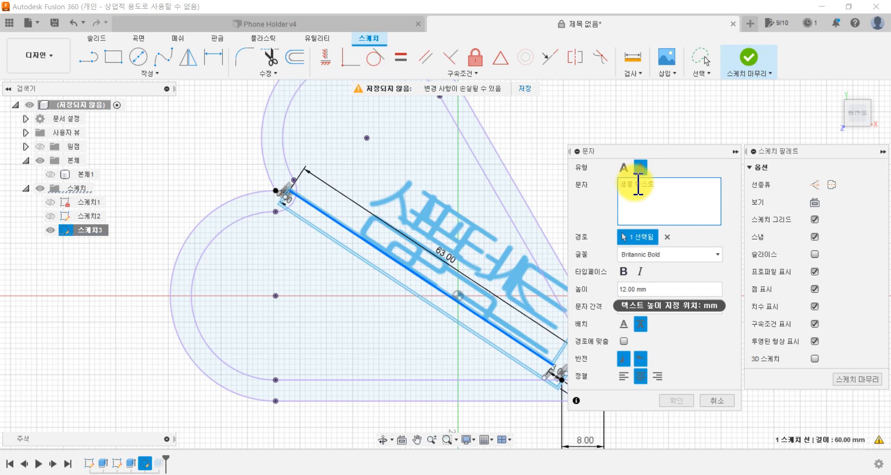
pyautogui.click(347, 27)
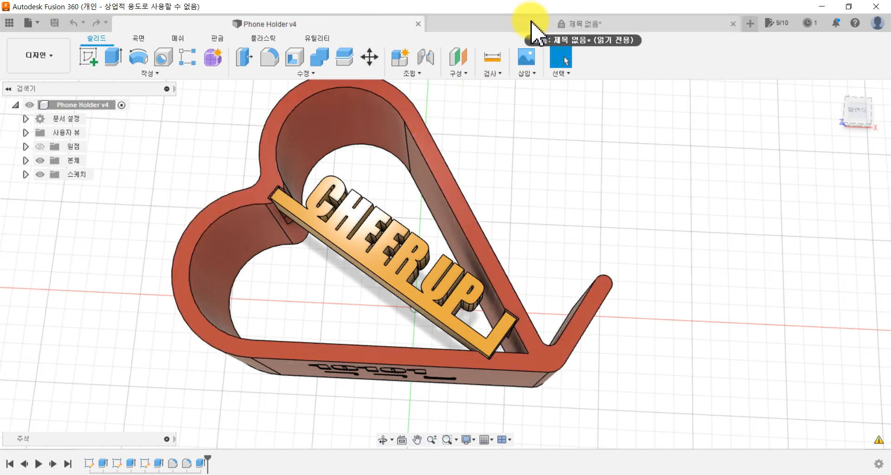
pyautogui.click(531, 22)
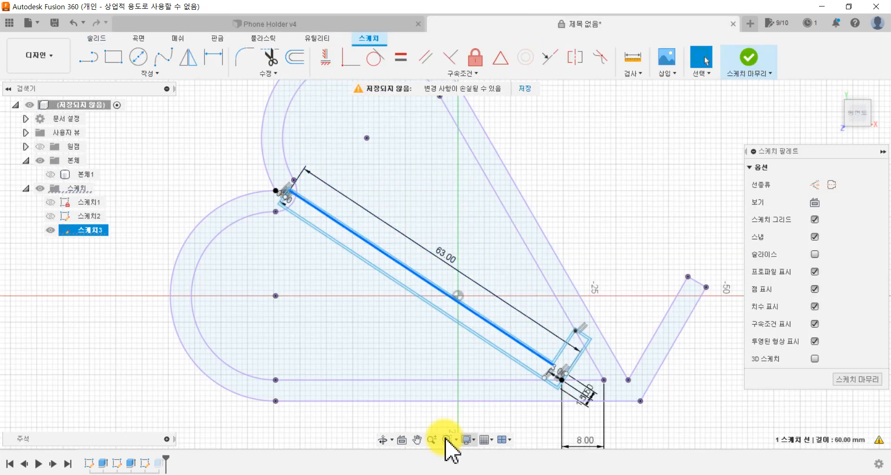
# Step: Add sketch text reading STARBUCKS on a path along the 60 mm inner line of the insert's long upper edge
pyautogui.click(382, 189)
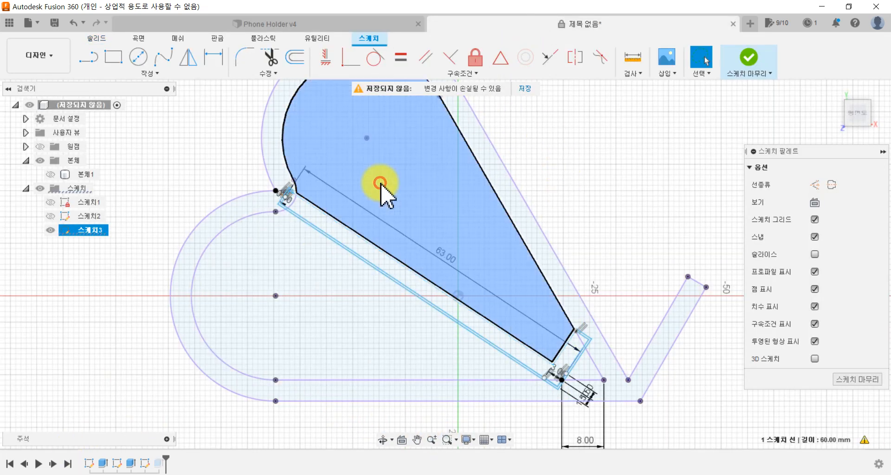
pyautogui.scroll(5, 334, 229)
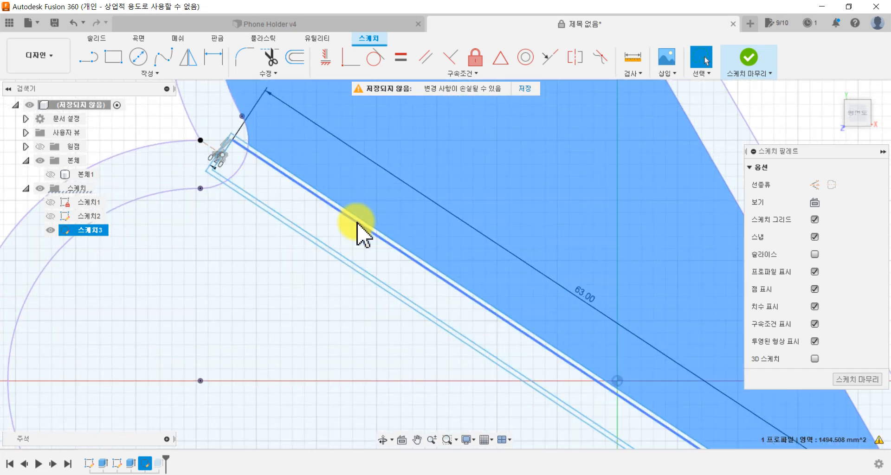
pyautogui.click(355, 222)
pyautogui.click(115, 74)
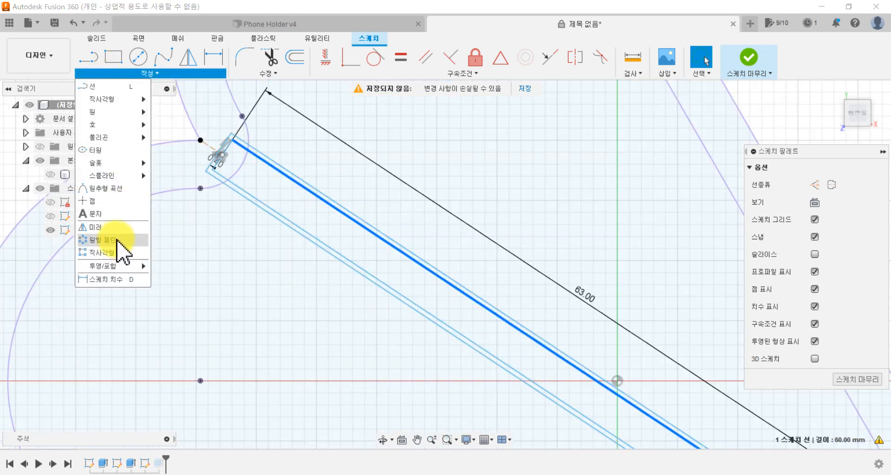
pyautogui.click(117, 217)
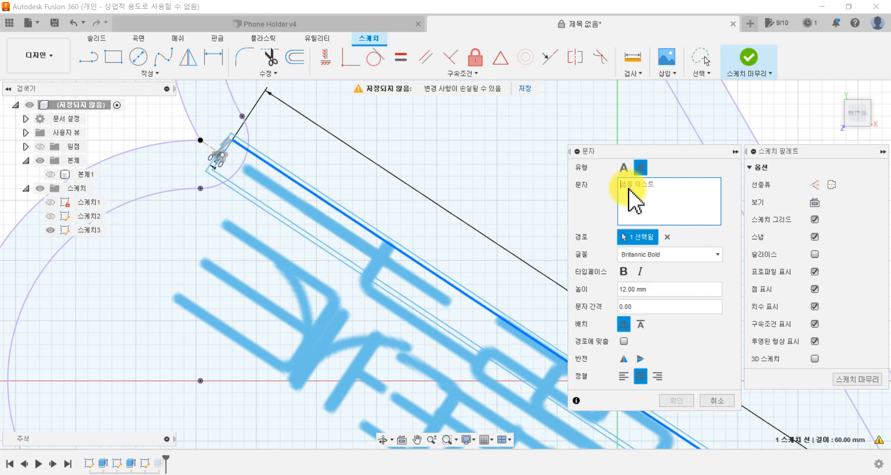
pyautogui.click(649, 186)
pyautogui.write('star')
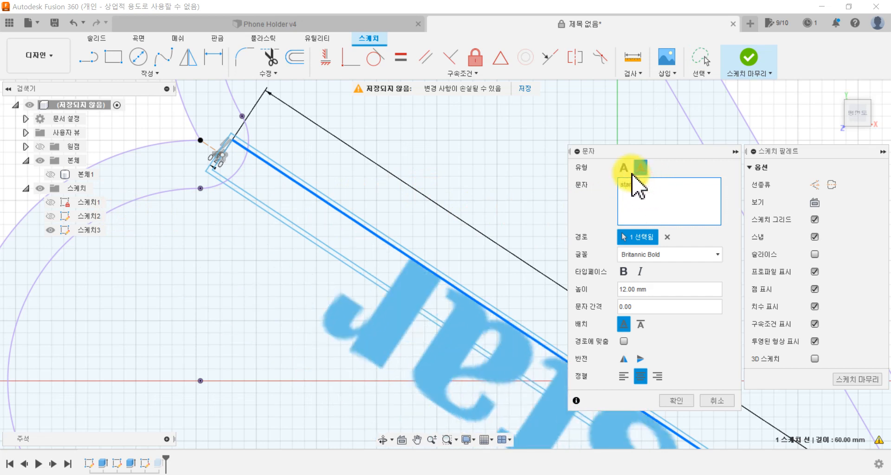
pyautogui.press('BackSpace')
pyautogui.press('BackSpace')
pyautogui.press('BackSpace')
pyautogui.press('BackSpace')
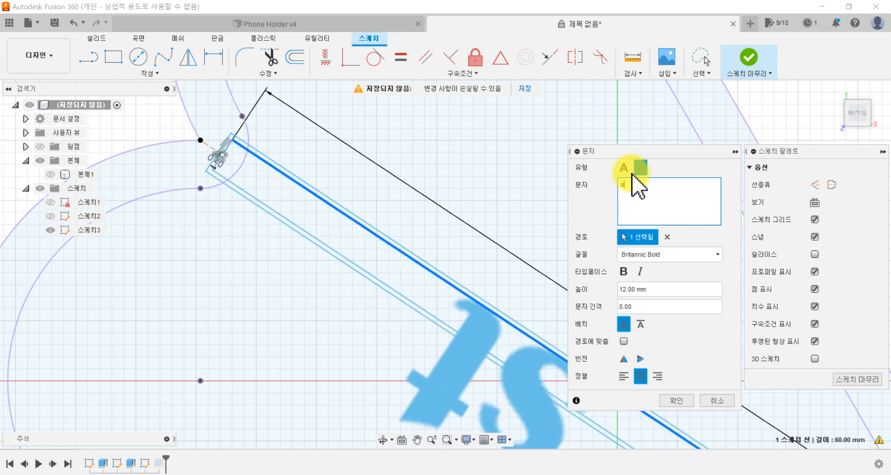
pyautogui.write('STAR')
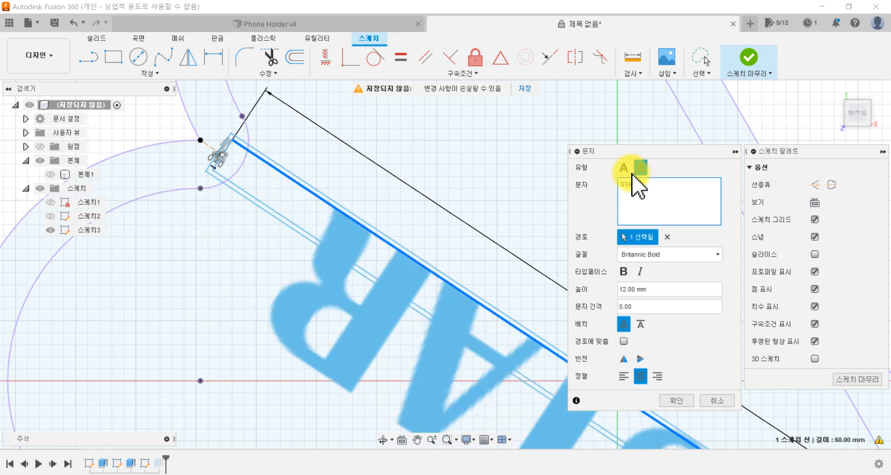
pyautogui.write('BUCKS')
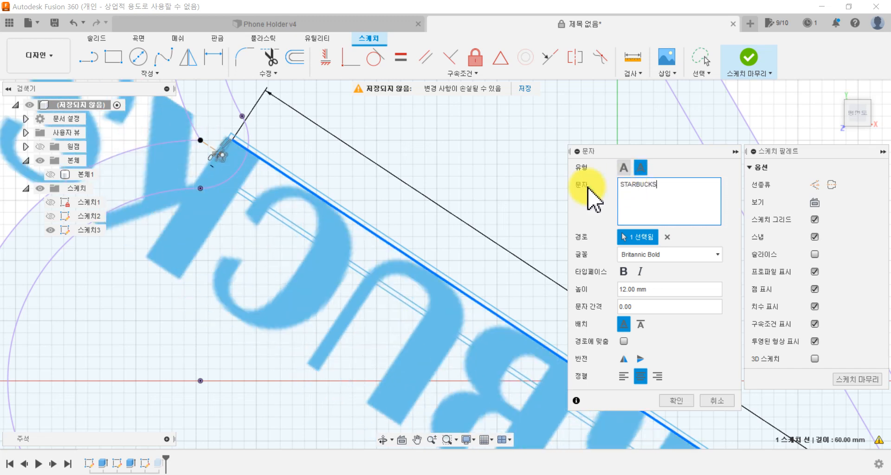
# Step: Place the STARBUCKS text below the path and flip it both horizontally and vertically
pyautogui.scroll(-3, 481, 262)
pyautogui.scroll(-4, 465, 278)
pyautogui.moveTo(402, 294); pyautogui.dragTo(299, 278, button='middle')
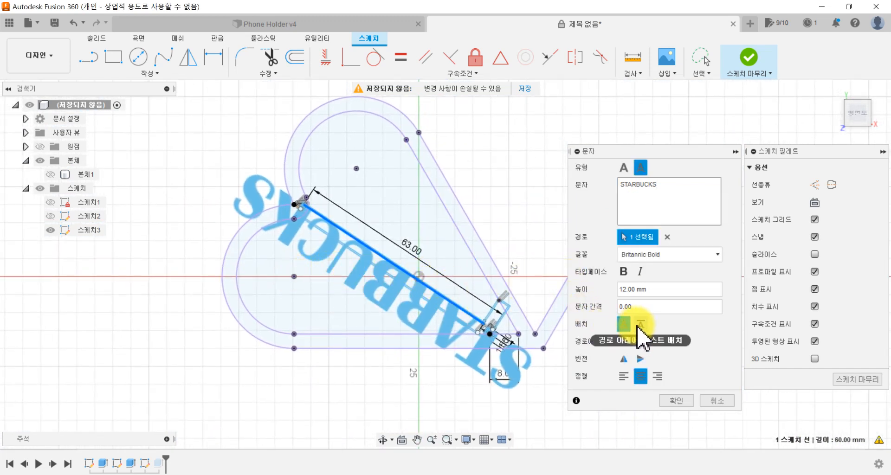
pyautogui.click(638, 325)
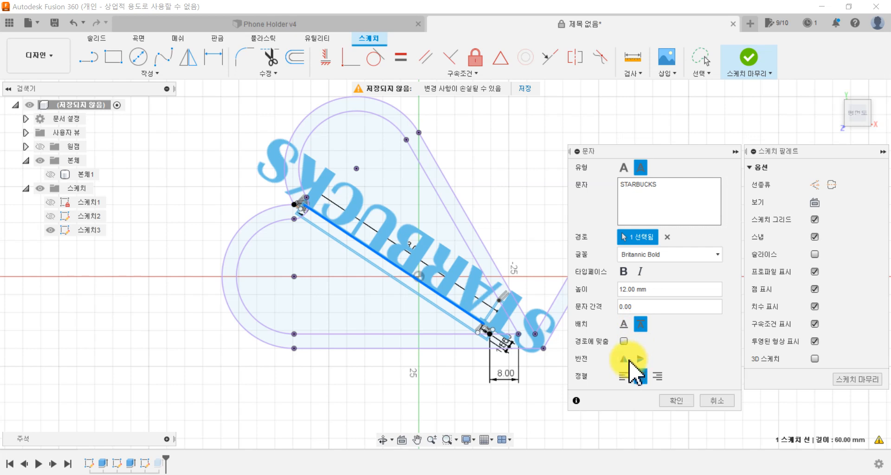
pyautogui.click(625, 359)
pyautogui.click(627, 360)
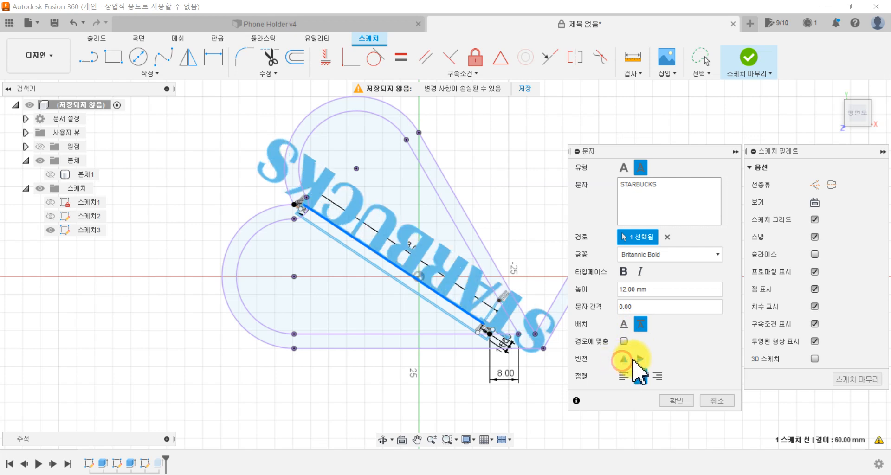
pyautogui.click(627, 359)
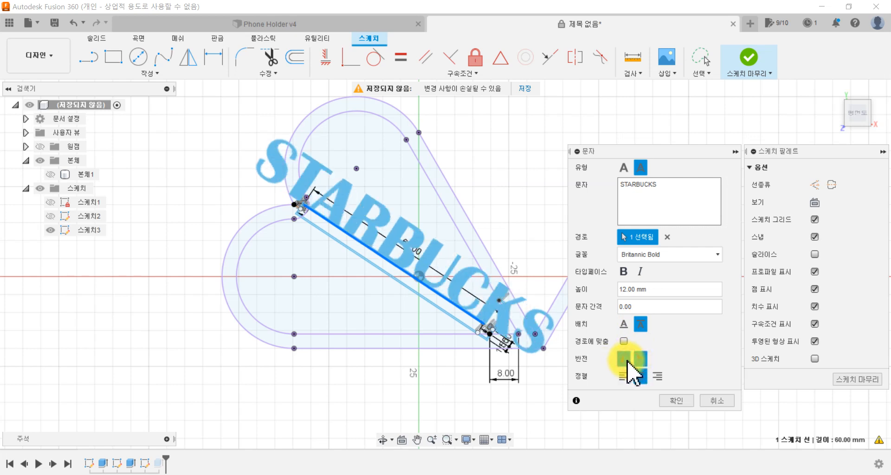
# Step: Set the height of the STARBUCKS text to 6 mm
pyautogui.scroll(2, 424, 267)
pyautogui.scroll(-2, 425, 267)
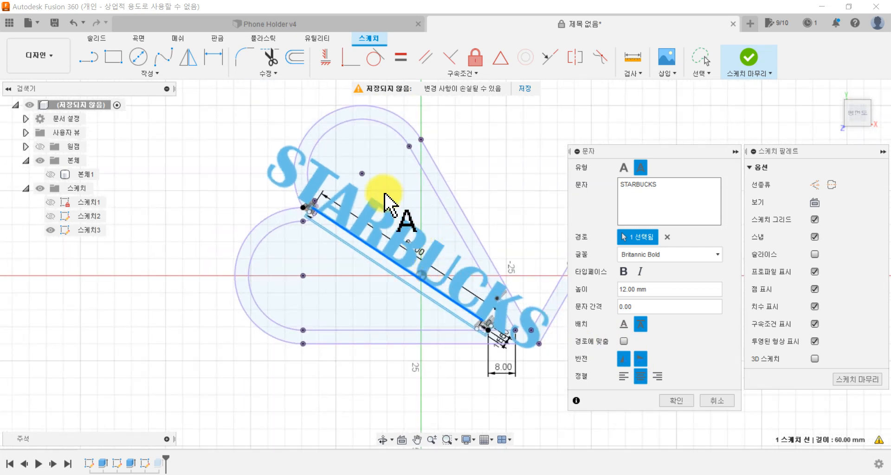
pyautogui.scroll(-2, 385, 193)
pyautogui.moveTo(405, 203); pyautogui.dragTo(300, 236, button='middle')
pyautogui.scroll(4, 293, 231)
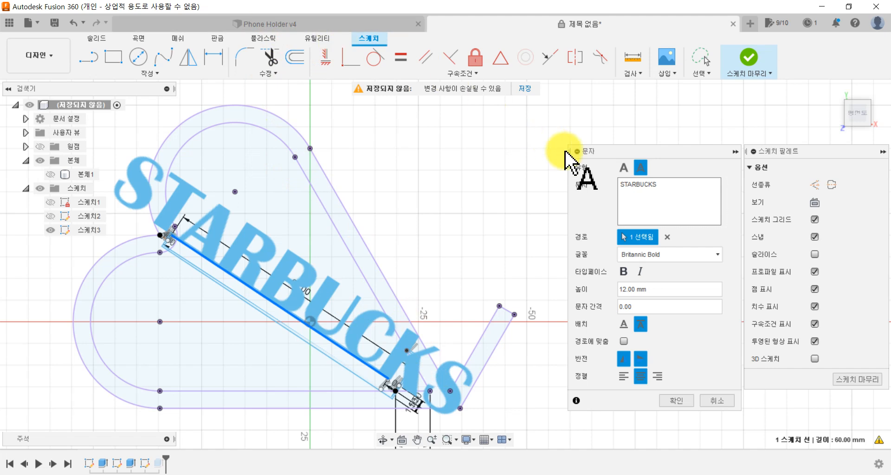
pyautogui.click(670, 289)
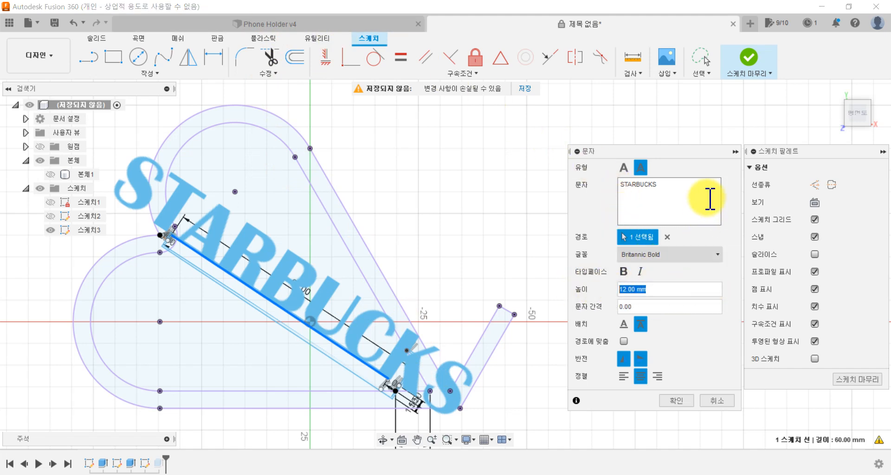
pyautogui.scroll(1, 401, 274)
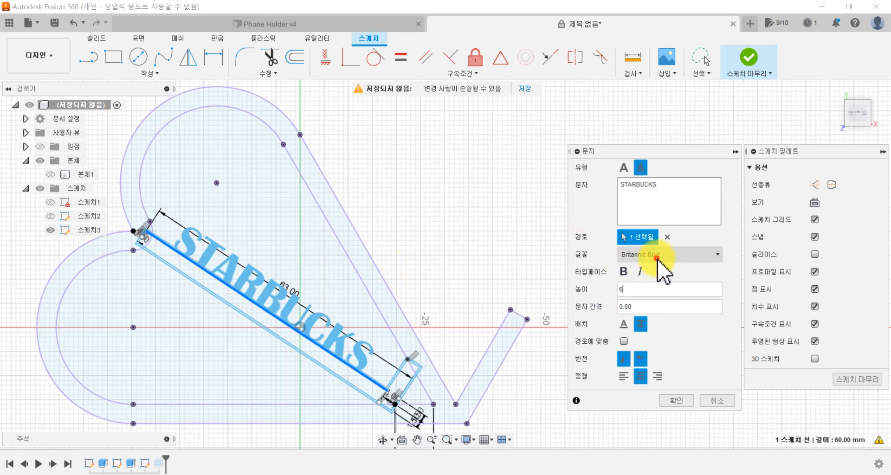
# Step: Change the font of the STARBUCKS text to Eras Bold ITC
pyautogui.click(678, 255)
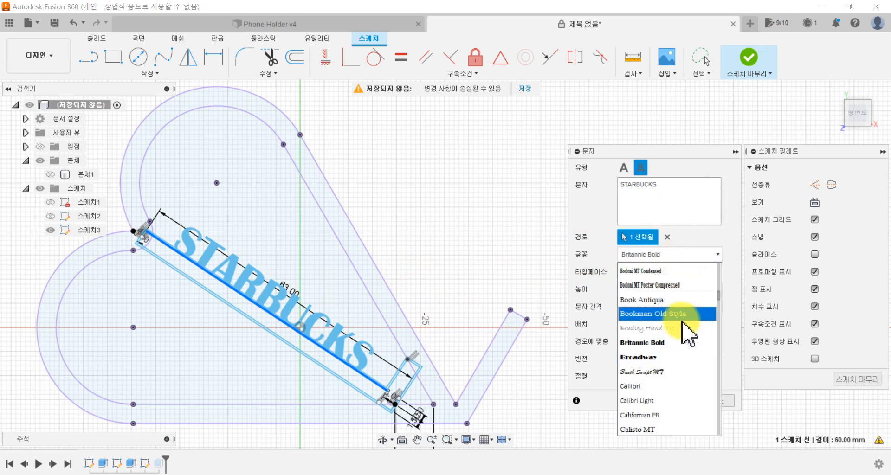
pyautogui.scroll(-1, 672, 372)
pyautogui.scroll(-9, 673, 373)
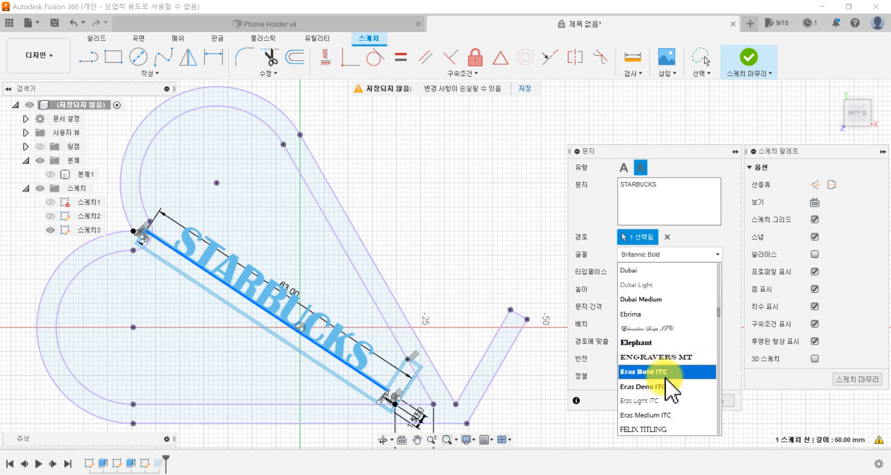
pyautogui.click(665, 373)
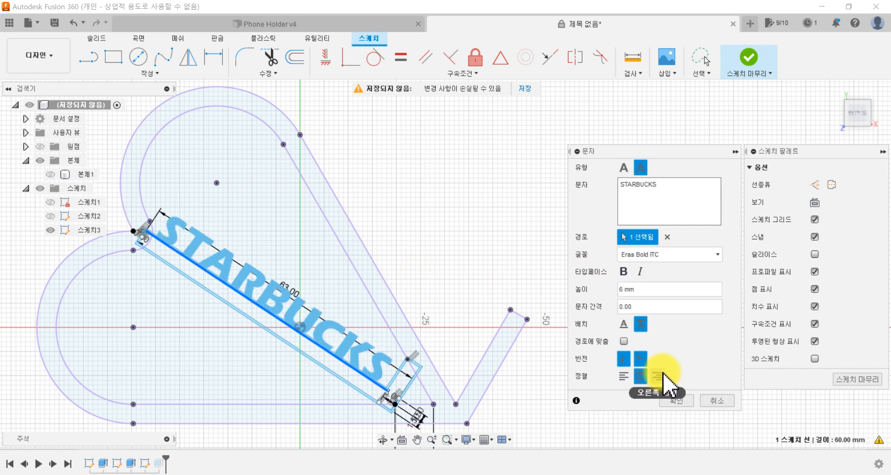
pyautogui.click(660, 254)
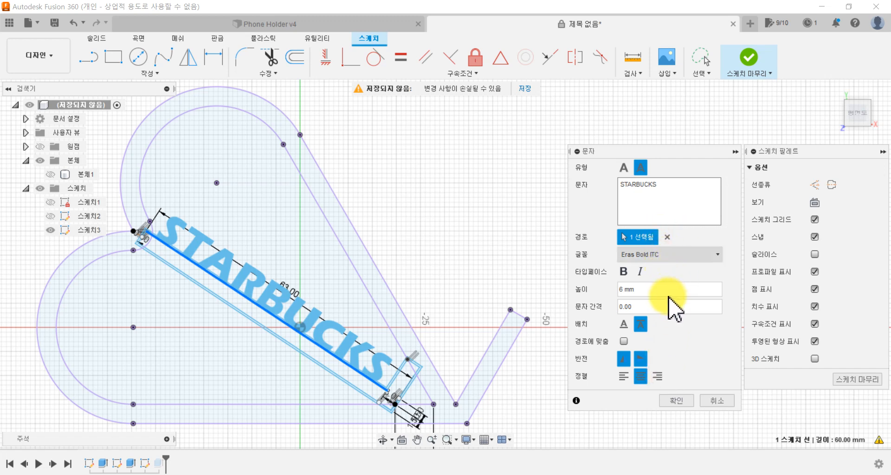
# Step: Change the font of the STARBUCKS text to Arial Black
pyautogui.scroll(-7, 675, 320)
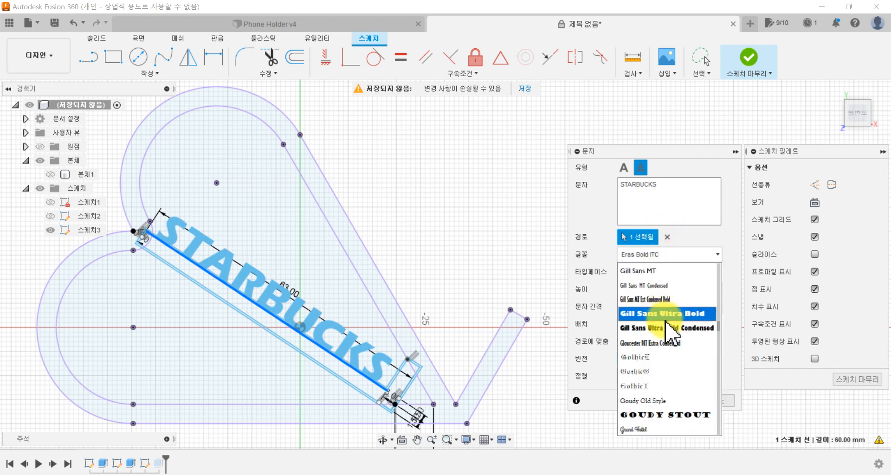
pyautogui.scroll(-4, 667, 400)
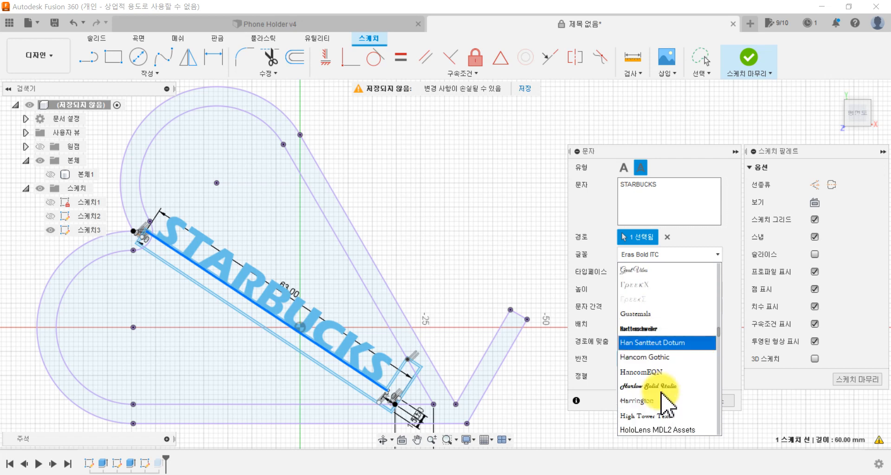
pyautogui.scroll(-4, 667, 399)
pyautogui.scroll(5, 680, 378)
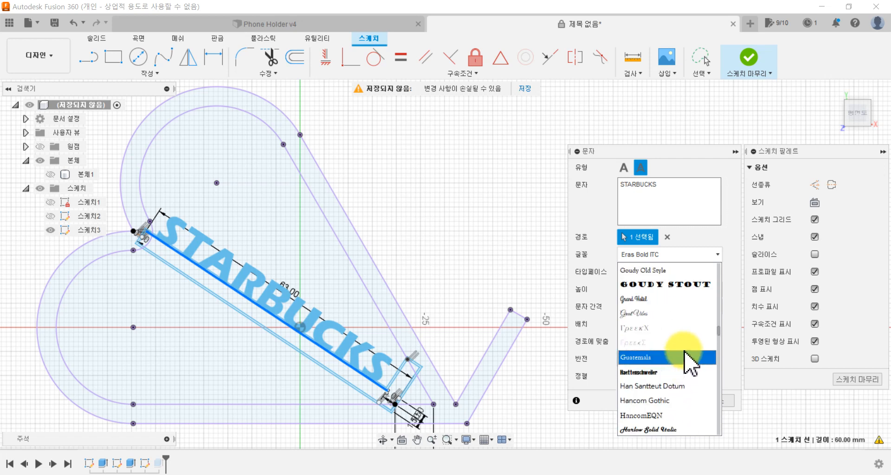
pyautogui.scroll(20, 686, 360)
pyautogui.scroll(12, 686, 320)
pyautogui.scroll(5, 673, 280)
pyautogui.scroll(-2, 653, 371)
pyautogui.click(649, 389)
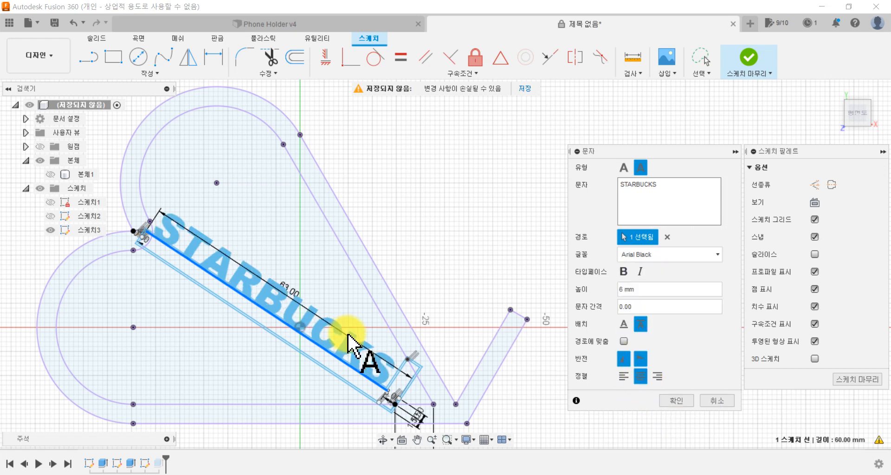
# Step: Reduce the height of the STARBUCKS text to 5.5 mm
pyautogui.scroll(3, 361, 306)
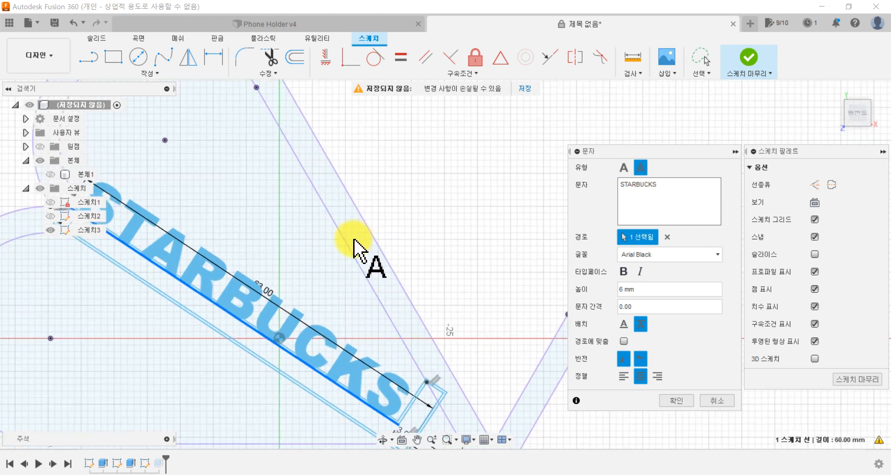
pyautogui.scroll(-1, 361, 249)
pyautogui.moveTo(423, 248); pyautogui.dragTo(442, 248, button='middle')
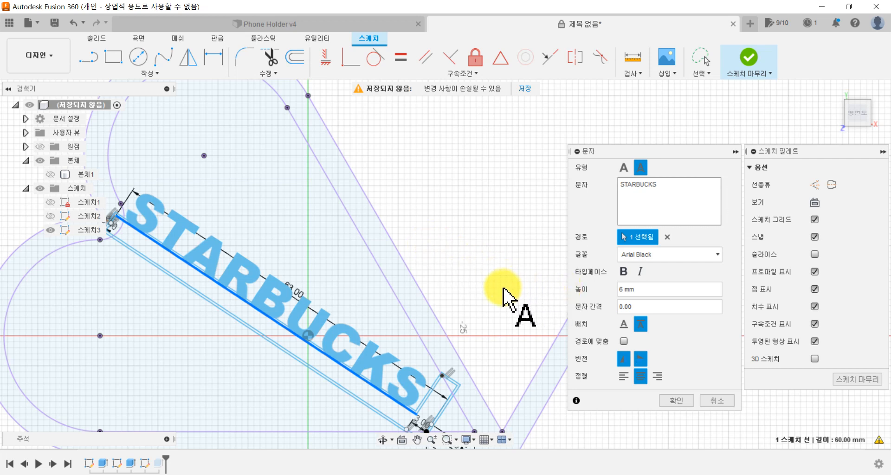
pyautogui.click(639, 290)
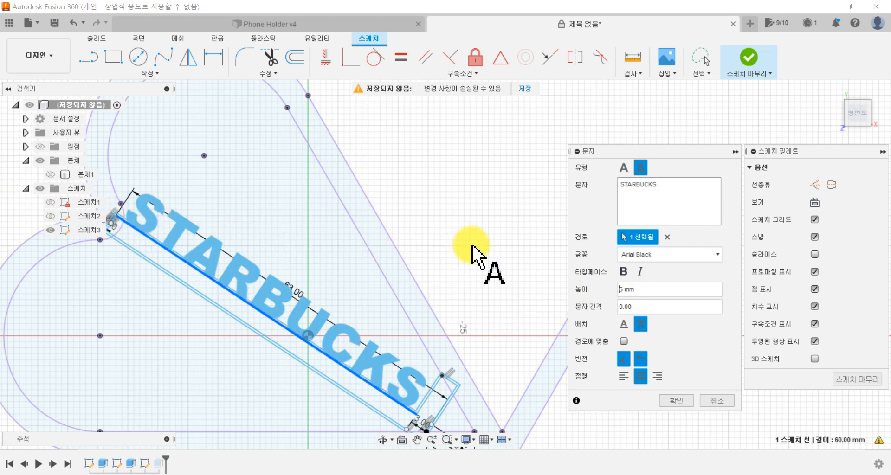
pyautogui.moveTo(635, 289); pyautogui.dragTo(588, 291)
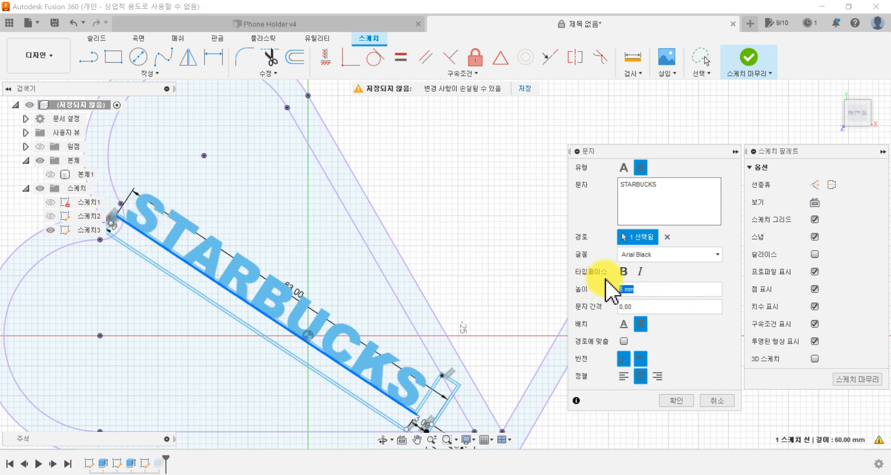
pyautogui.write('5.')
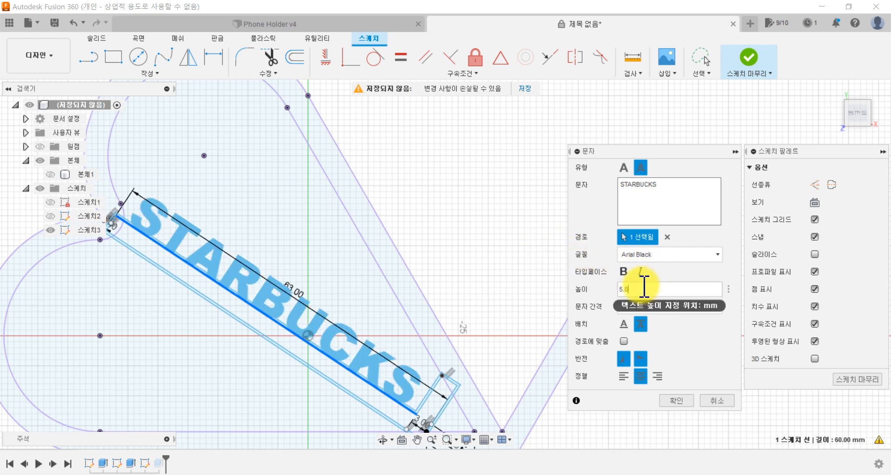
pyautogui.write('5')
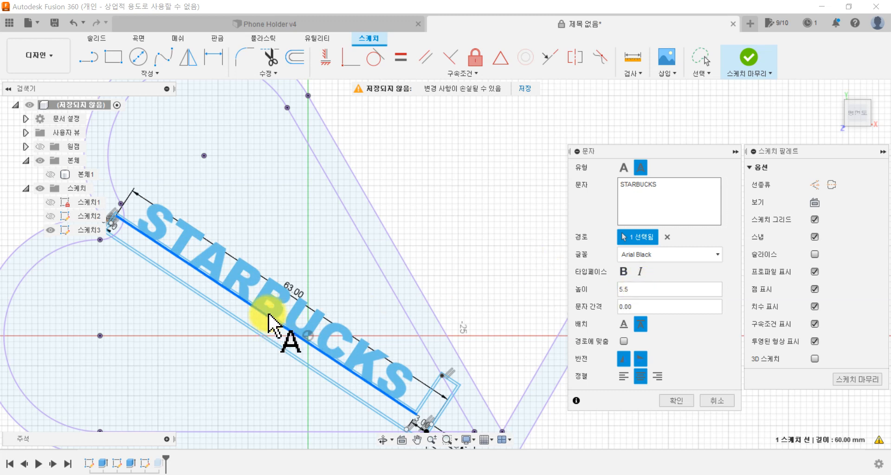
# Step: Clear the text's path selection and reselect the inner line of the insert's long upper edge as the path
pyautogui.scroll(3, 205, 285)
pyautogui.scroll(2, 191, 280)
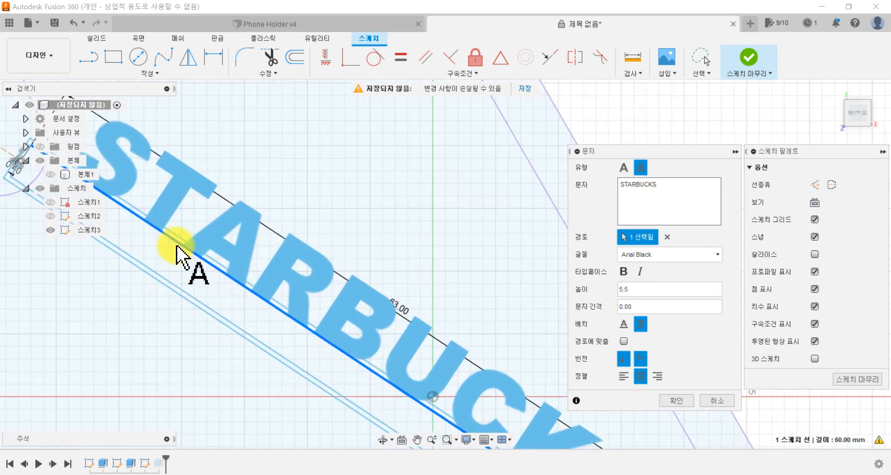
pyautogui.scroll(1, 122, 229)
pyautogui.scroll(-1, 134, 232)
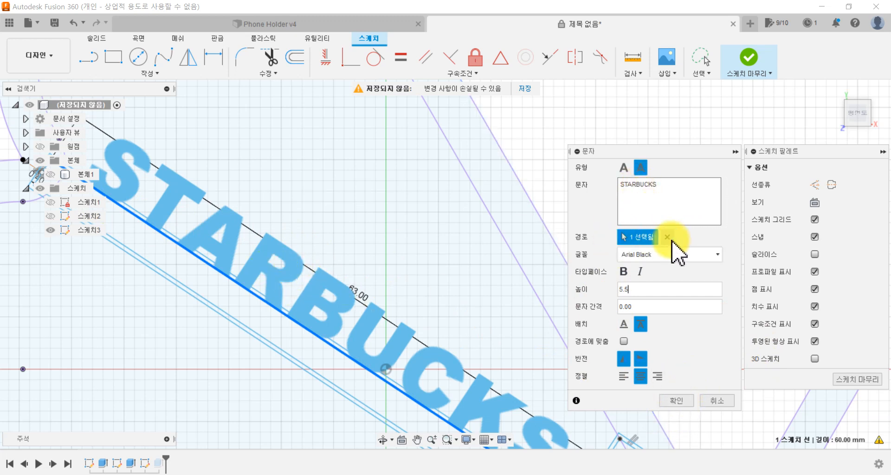
pyautogui.scroll(4, 139, 246)
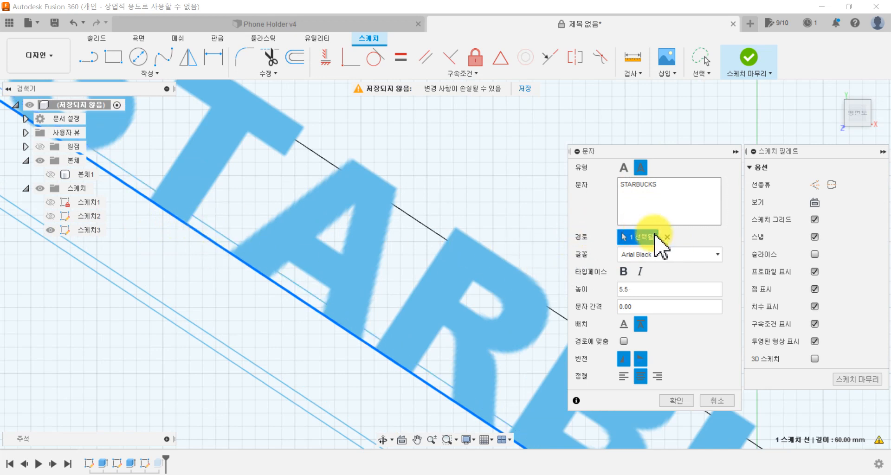
pyautogui.click(668, 236)
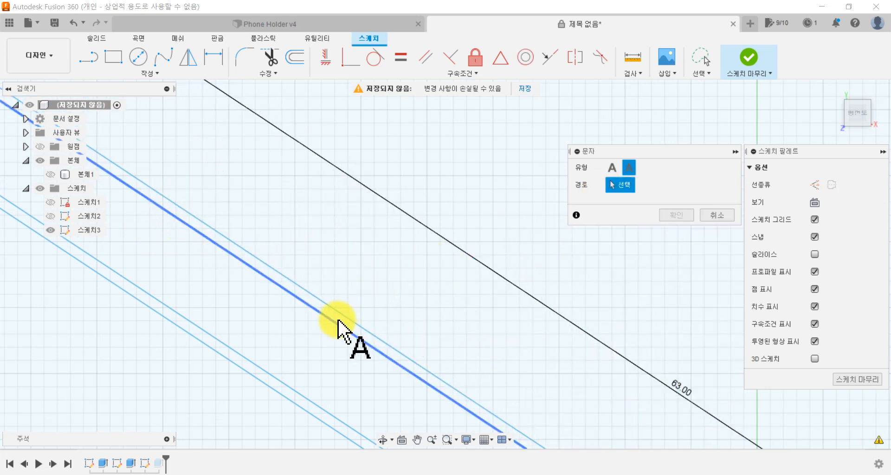
pyautogui.click(341, 316)
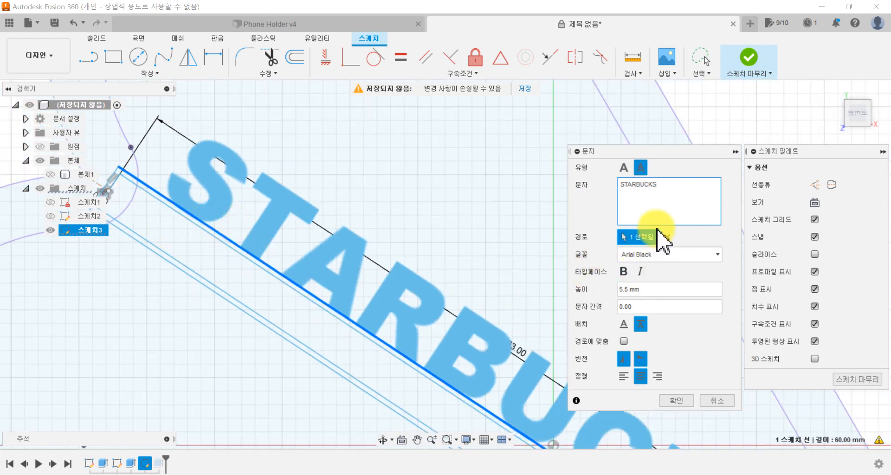
pyautogui.click(668, 237)
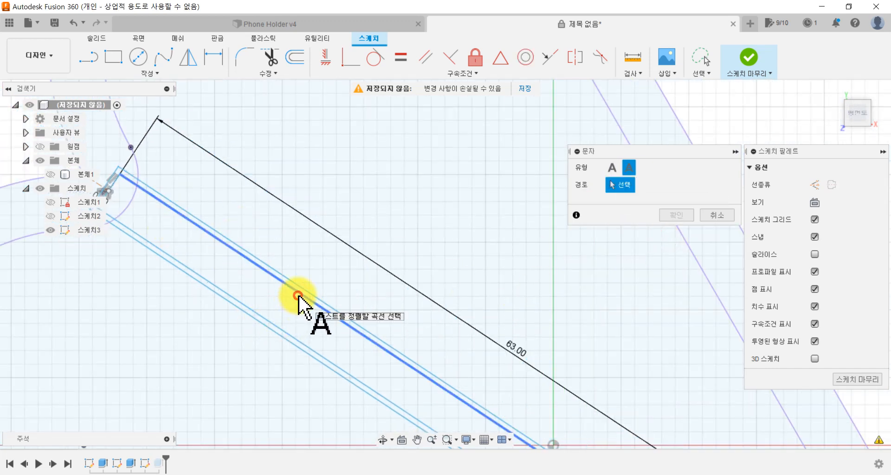
pyautogui.click(306, 298)
pyautogui.scroll(-3, 397, 293)
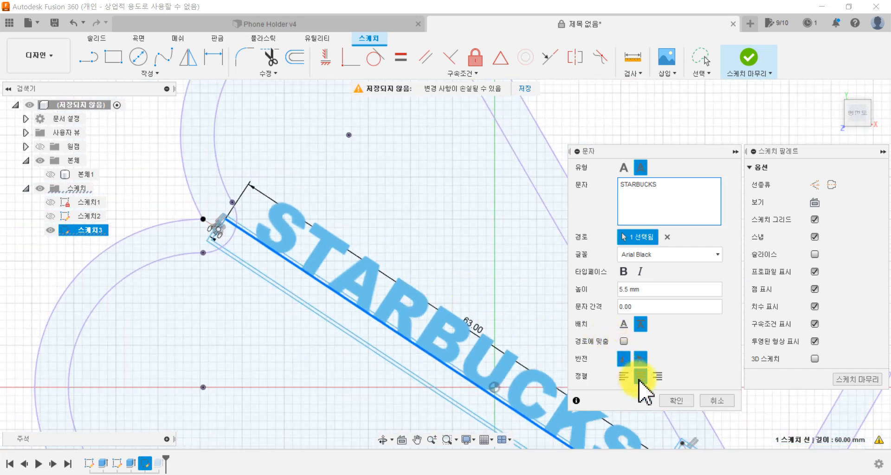
# Step: Accept the STARBUCKS text and finish the sketch
pyautogui.click(675, 402)
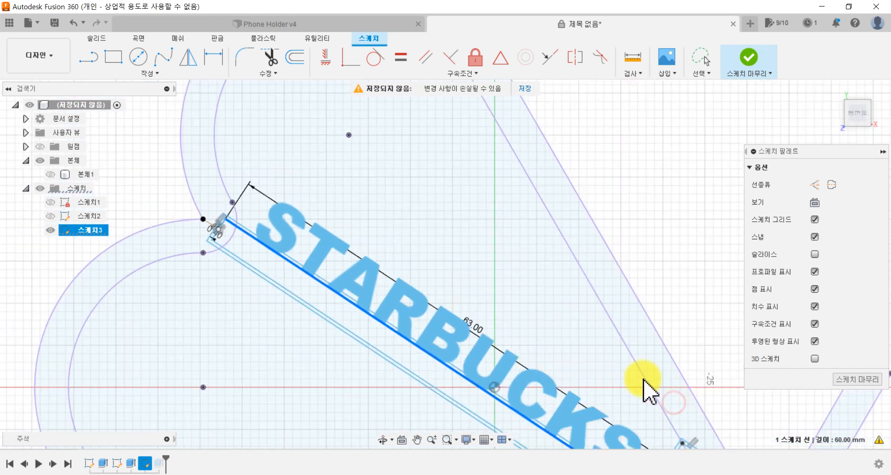
pyautogui.scroll(-3, 591, 296)
pyautogui.moveTo(503, 280); pyautogui.dragTo(431, 227, button='middle')
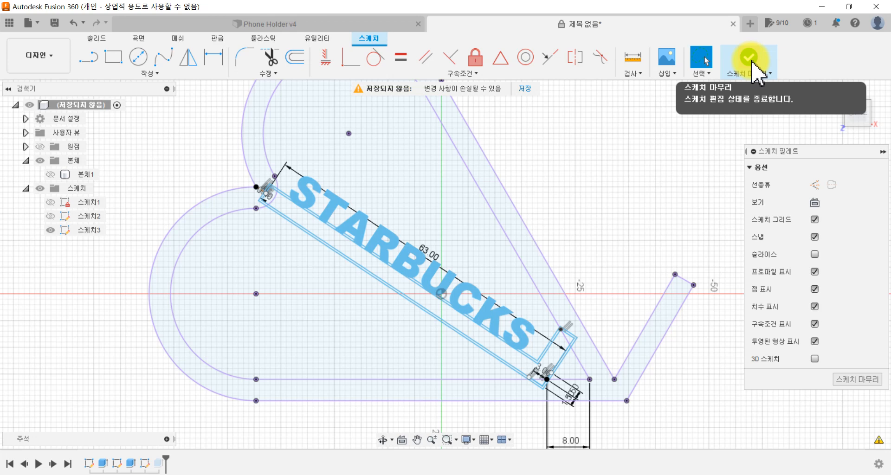
pyautogui.click(752, 65)
# Step: Extrude the STARBUCKS text together with all regions of the inner L-shaped insert profile by -10 mm as a new body
pyautogui.moveTo(295, 236); pyautogui.dragTo(190, 268, button='middle')
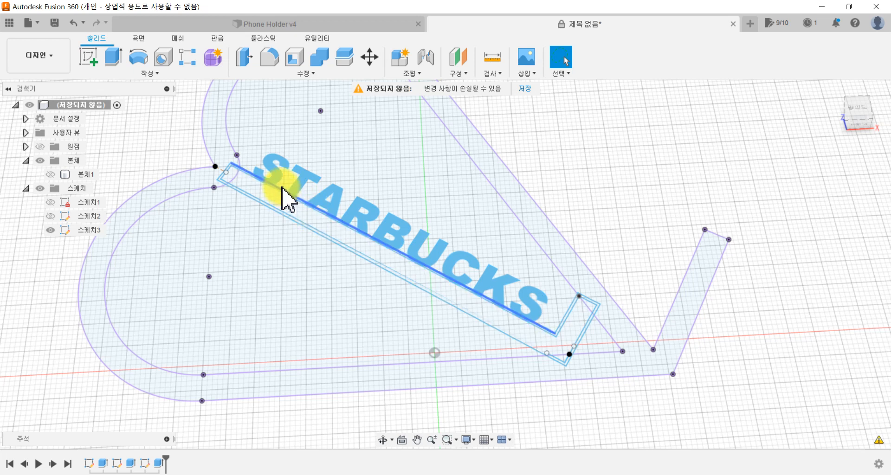
pyautogui.click(118, 58)
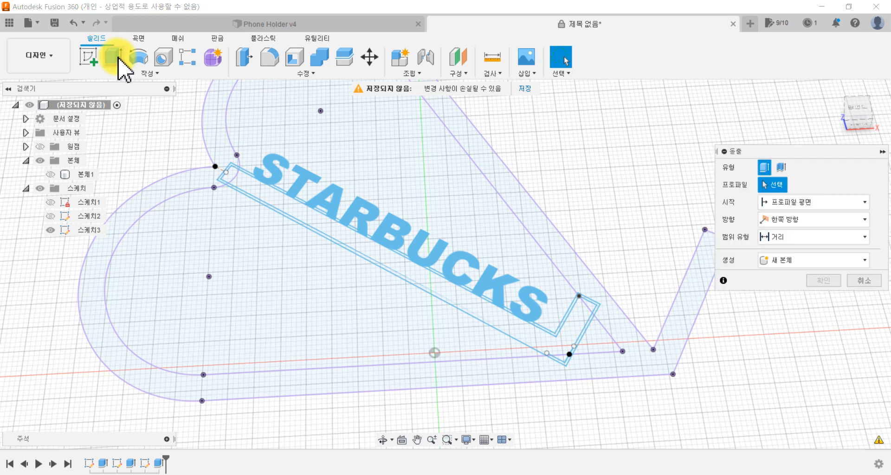
pyautogui.click(292, 185)
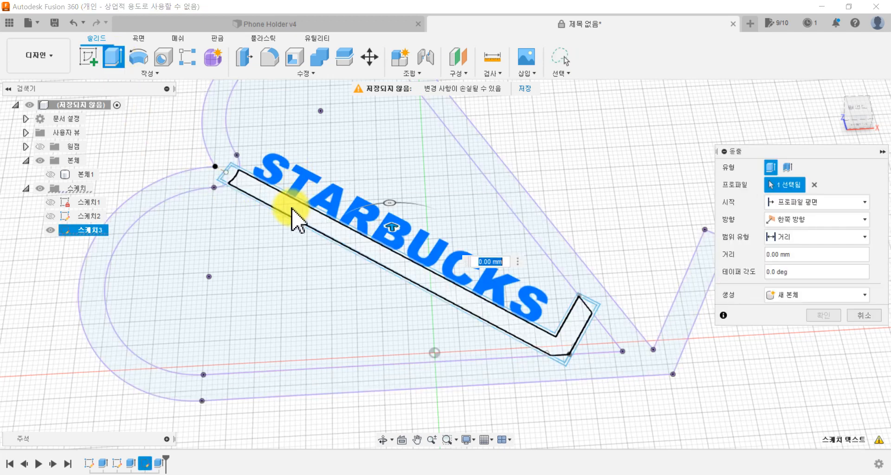
pyautogui.scroll(4, 293, 211)
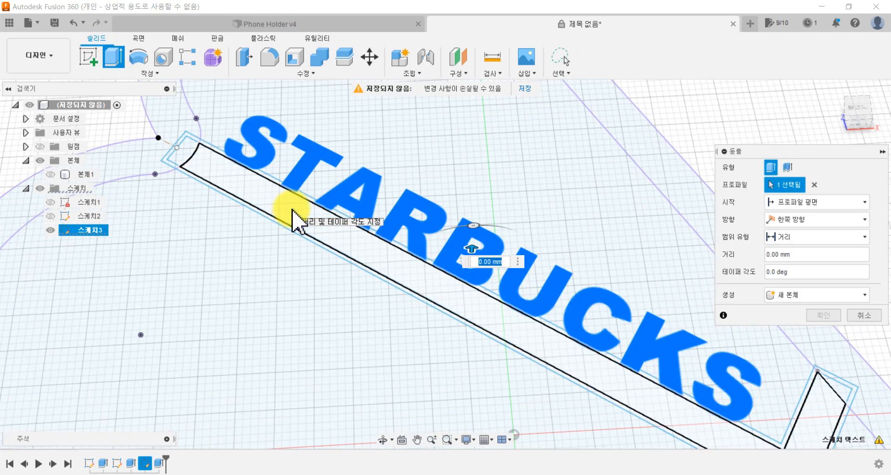
pyautogui.click(292, 214)
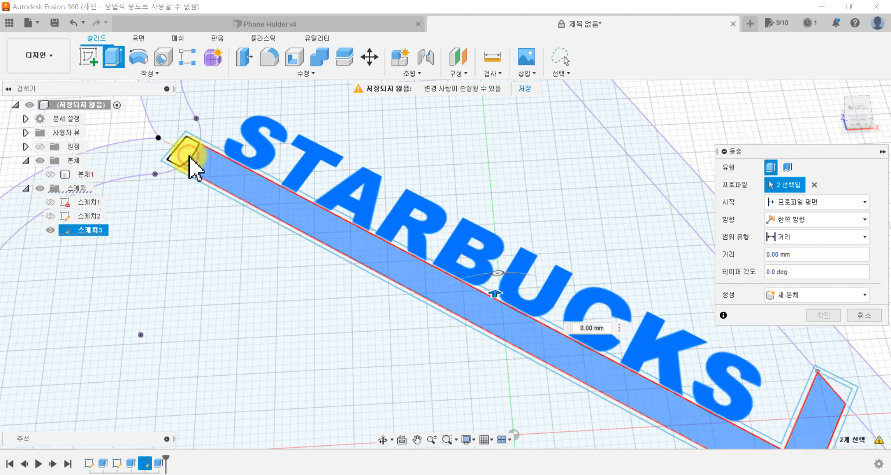
pyautogui.moveTo(418, 297); pyautogui.dragTo(351, 221, button='middle')
pyautogui.click(673, 361)
pyautogui.click(574, 277)
pyautogui.moveTo(564, 272); pyautogui.dragTo(501, 275, button='middle')
pyautogui.scroll(-5, 514, 275)
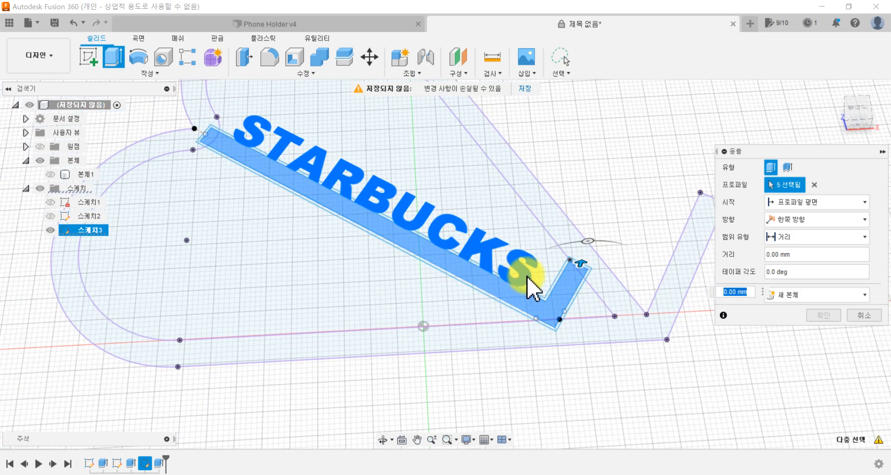
pyautogui.moveTo(578, 263); pyautogui.dragTo(593, 319)
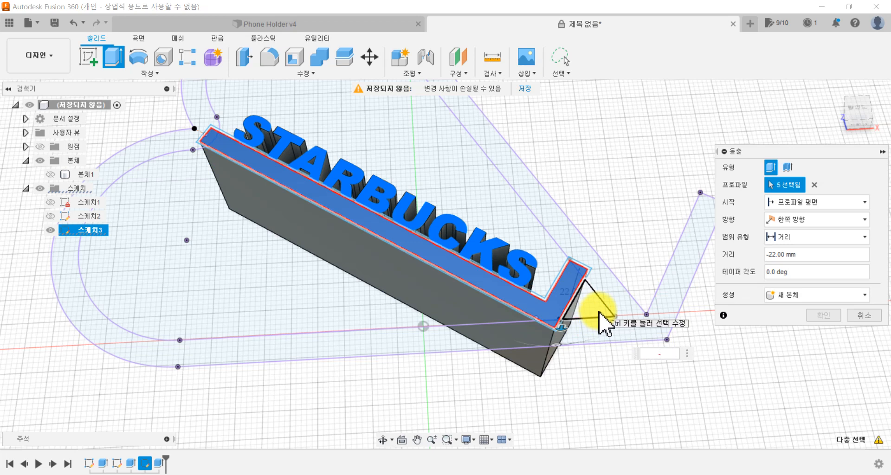
pyautogui.write('-10')
pyautogui.press('Return')
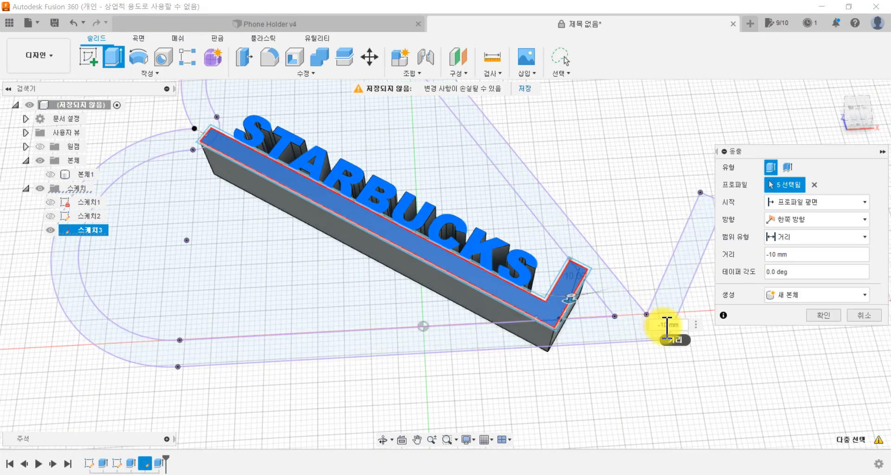
pyautogui.click(829, 317)
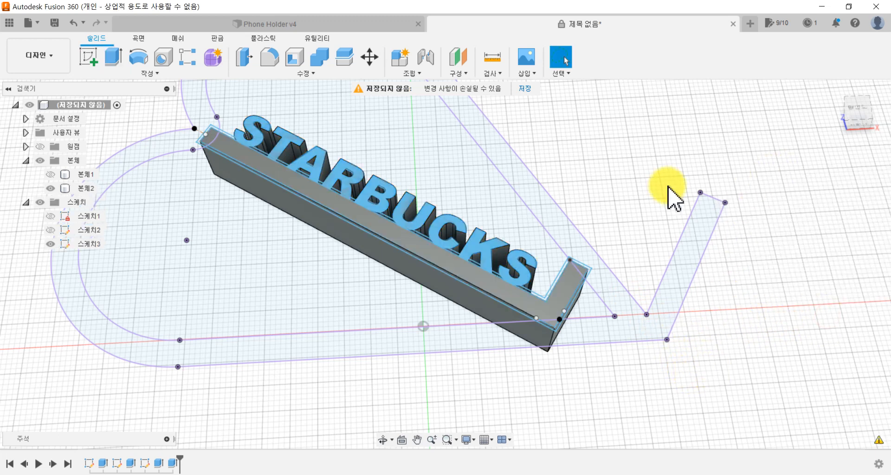
# Step: Hide the insert's sketch and show the heart-shaped holder body together with the insert
pyautogui.click(58, 249)
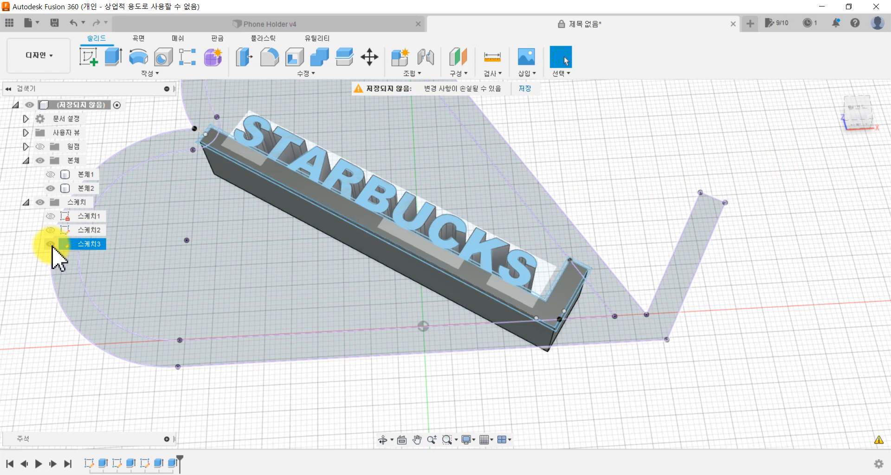
pyautogui.click(50, 244)
pyautogui.moveTo(378, 328)
pyautogui.keyDown('shift'); pyautogui.mouseDown(button='middle')
pyautogui.moveTo(358, 284)
pyautogui.moveTo(319, 262)
pyautogui.moveTo(274, 288)
pyautogui.moveTo(285, 313)
pyautogui.moveTo(304, 324)
pyautogui.moveTo(401, 315)
pyautogui.moveTo(404, 288)
pyautogui.moveTo(403, 312)
pyautogui.mouseUp(button='middle'); pyautogui.keyUp('shift')
pyautogui.click(51, 179)
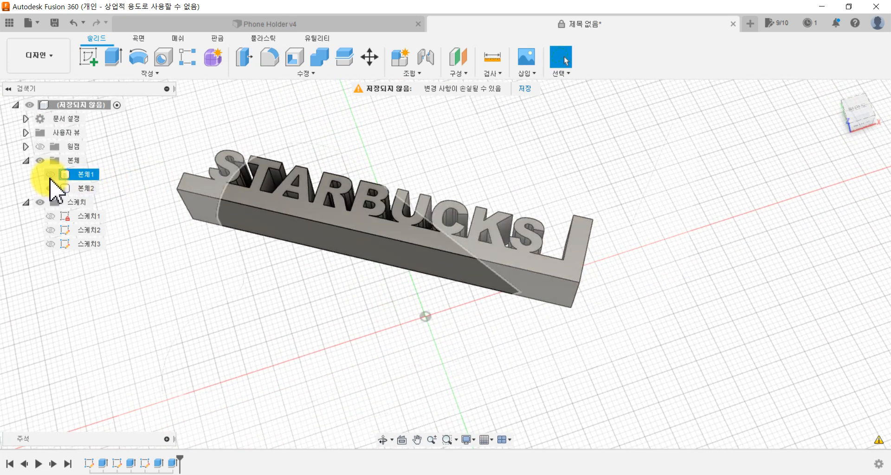
pyautogui.click(51, 188)
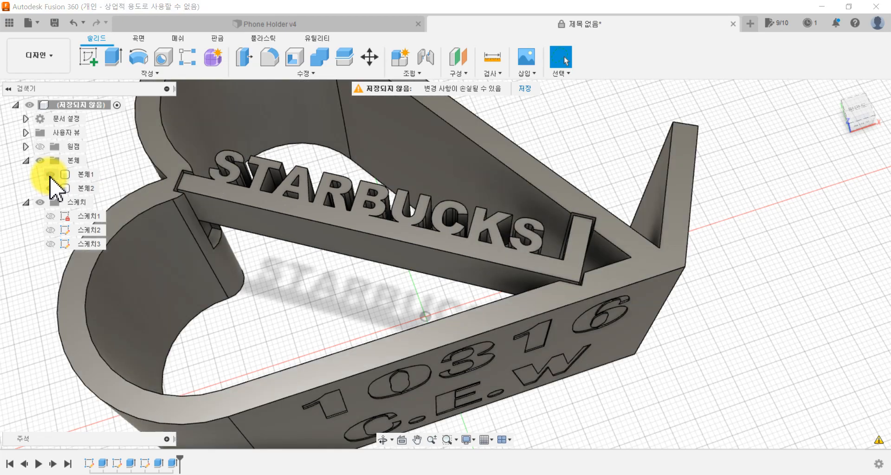
# Step: Examine the insert's fit in the holder, compare it with the Phone Holder v4 design, and return to the untitled design
pyautogui.keyDown('shift'); pyautogui.moveTo(431, 219); pyautogui.dragTo(478, 218, button='middle'); pyautogui.keyUp('shift')
pyautogui.scroll(2, 469, 242)
pyautogui.click(336, 23)
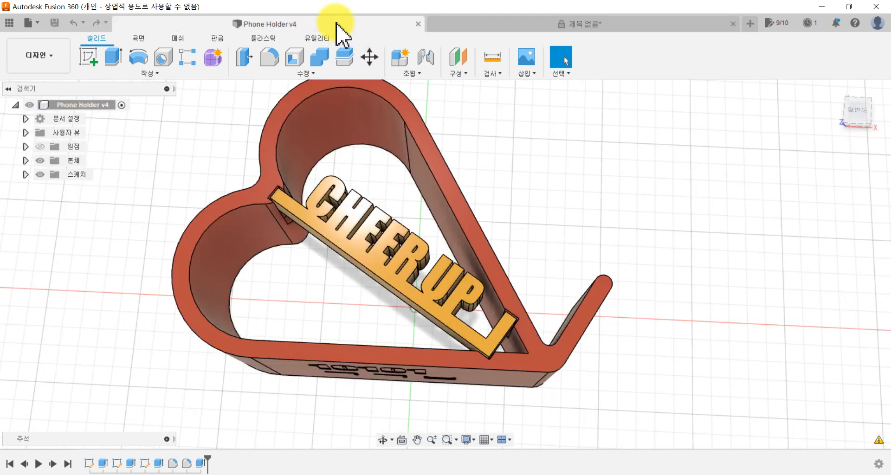
pyautogui.click(448, 25)
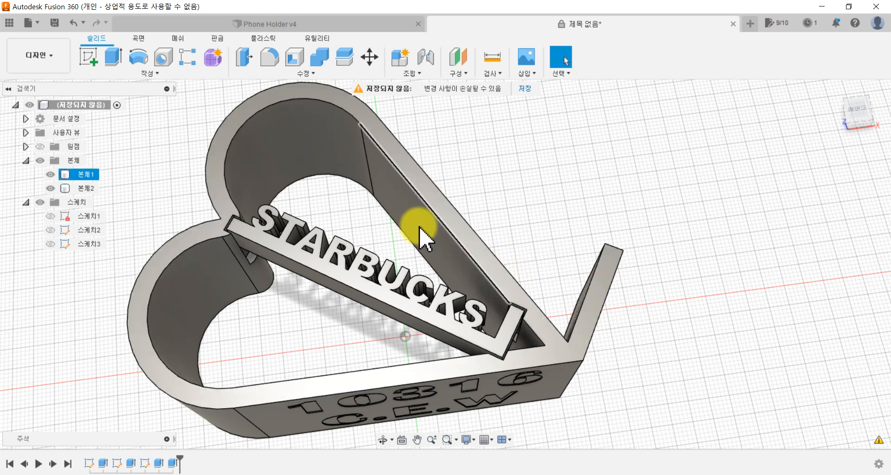
# Step: Start a Fillet and select the outer corner edge and both vertical end edges of the holder's angled lip
pyautogui.click(270, 60)
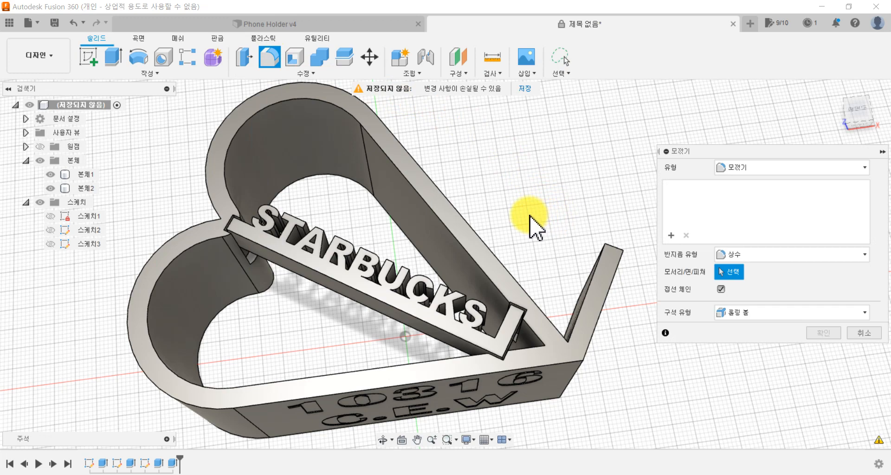
pyautogui.moveTo(507, 213); pyautogui.dragTo(342, 145, button='middle')
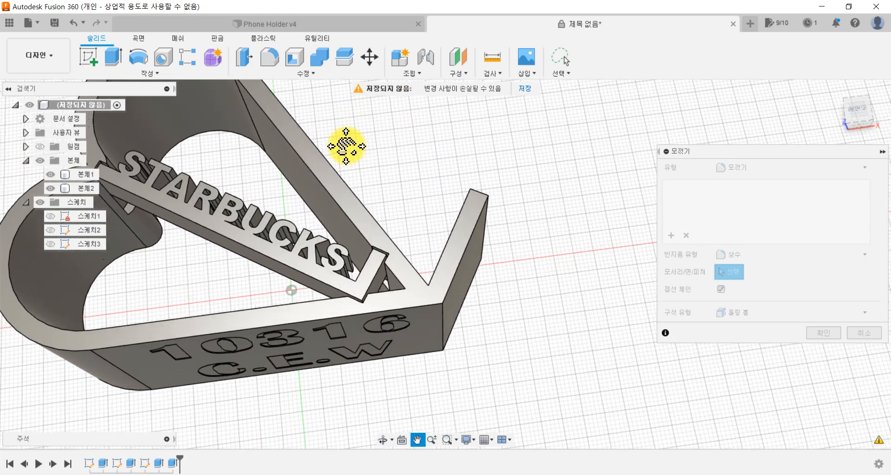
pyautogui.keyDown('shift'); pyautogui.moveTo(494, 297); pyautogui.dragTo(442, 274, button='middle'); pyautogui.keyUp('shift')
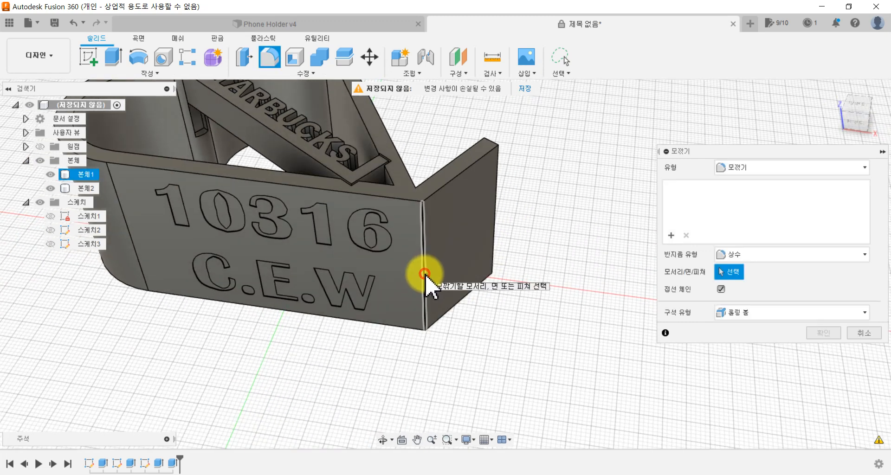
pyautogui.click(426, 273)
pyautogui.keyDown('shift'); pyautogui.moveTo(483, 321); pyautogui.dragTo(253, 343, button='middle'); pyautogui.keyUp('shift')
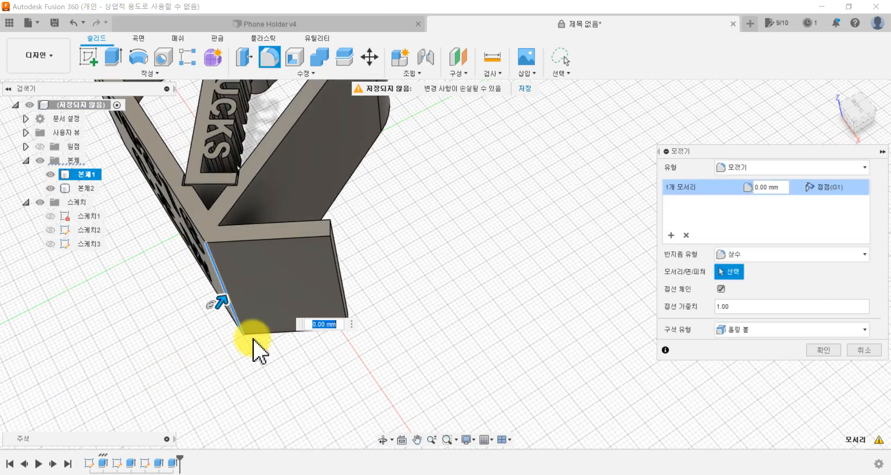
pyautogui.keyDown('shift'); pyautogui.moveTo(348, 308); pyautogui.dragTo(299, 284, button='middle'); pyautogui.keyUp('shift')
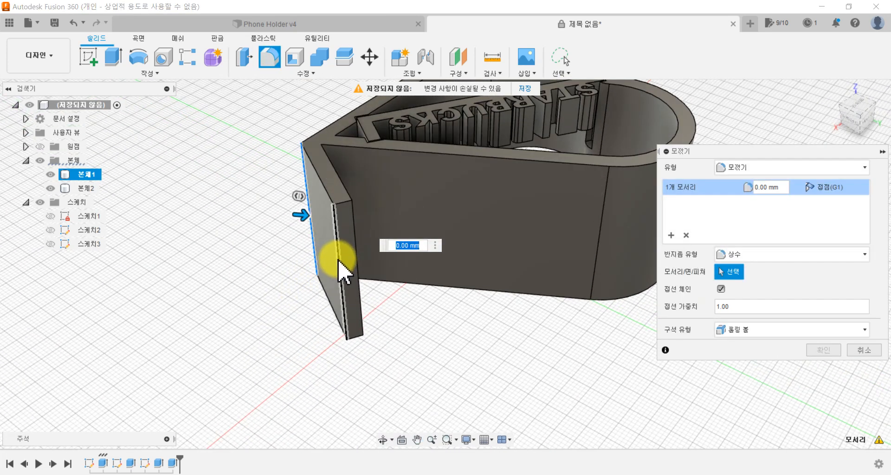
pyautogui.scroll(2, 344, 271)
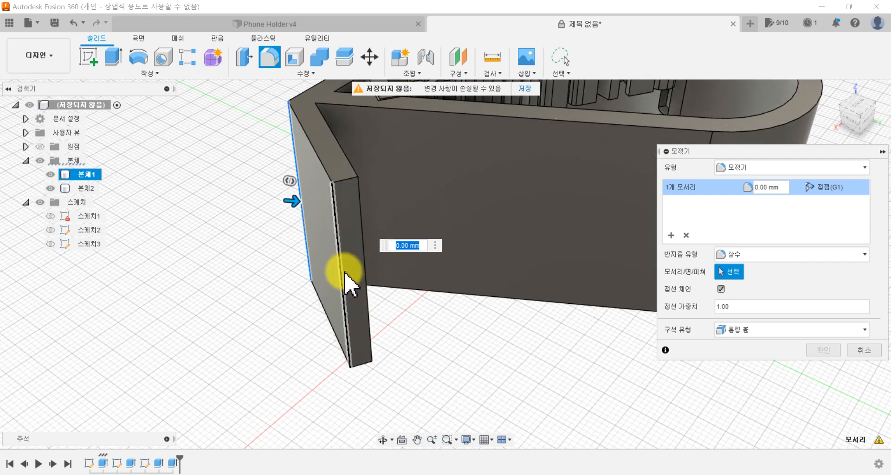
pyautogui.click(343, 277)
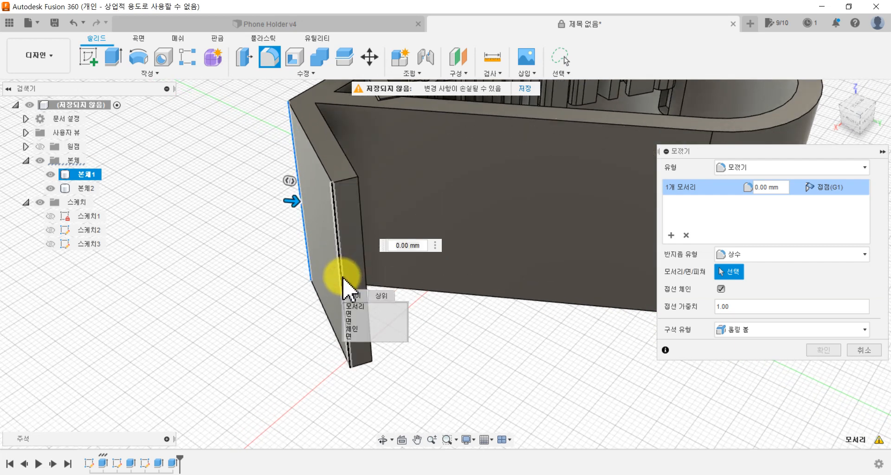
pyautogui.click(360, 314)
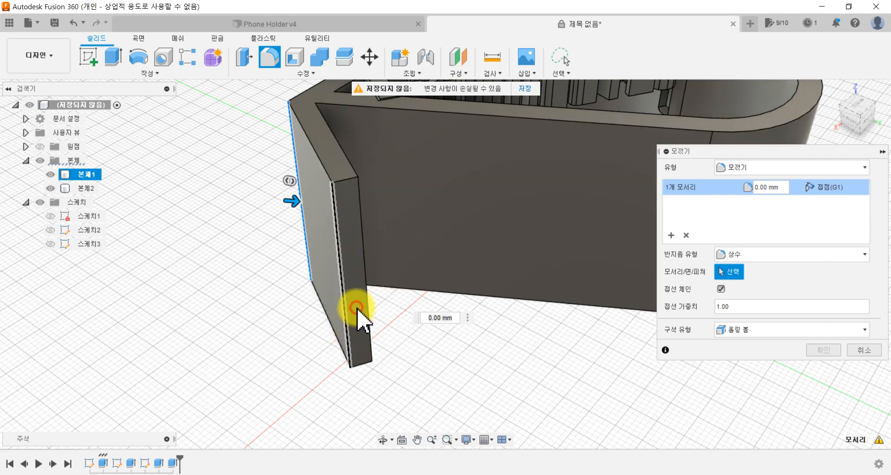
pyautogui.click(366, 281)
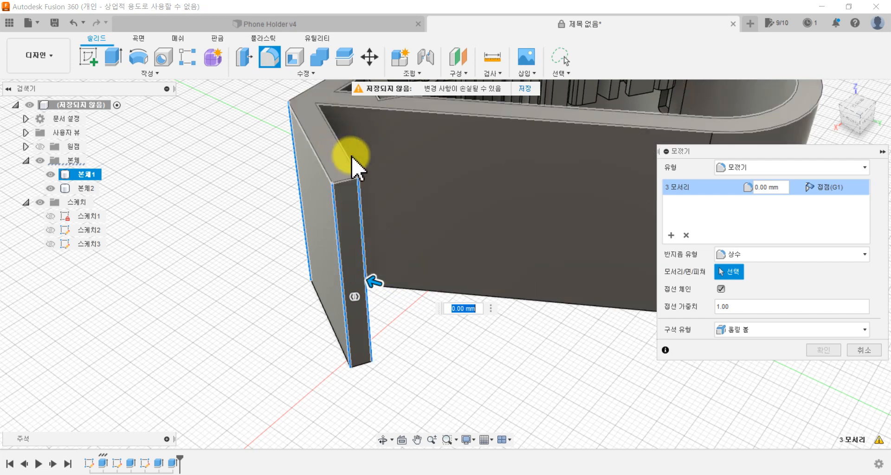
# Step: Add the hidden inner corner edge behind the lip and the outer edge at the heart's notch to the fillet selection
pyautogui.keyDown('shift'); pyautogui.moveTo(304, 327); pyautogui.dragTo(344, 315, button='middle'); pyautogui.keyUp('shift')
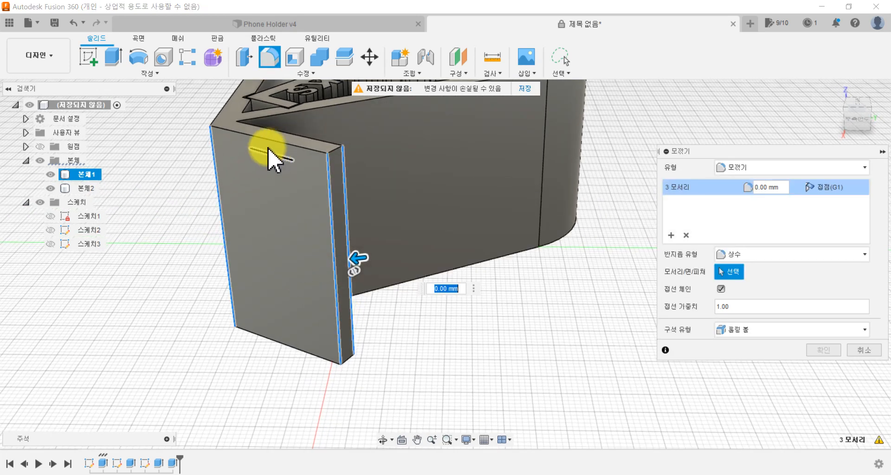
pyautogui.click(240, 172)
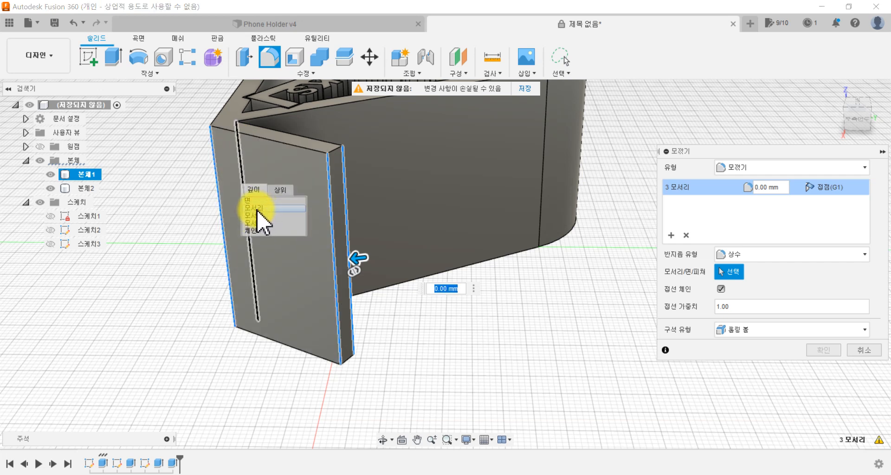
pyautogui.click(258, 207)
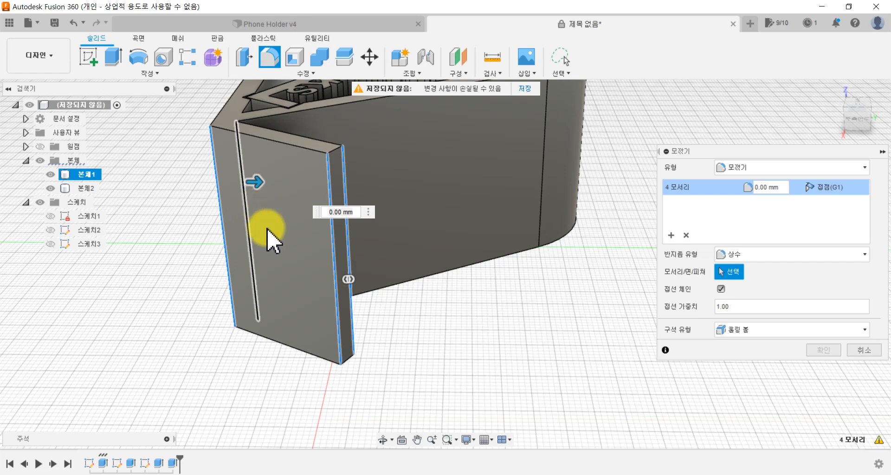
pyautogui.scroll(-5, 205, 298)
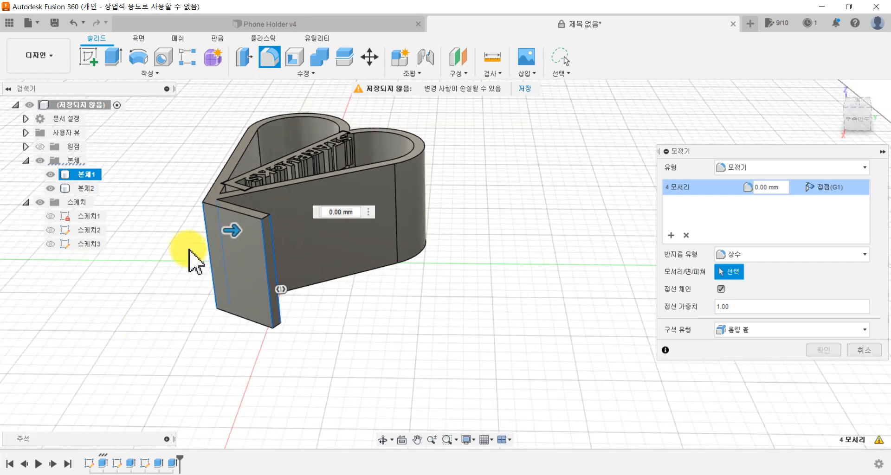
pyautogui.scroll(5, 355, 152)
pyautogui.keyDown('shift'); pyautogui.moveTo(453, 225); pyautogui.dragTo(318, 225, button='middle'); pyautogui.keyUp('shift')
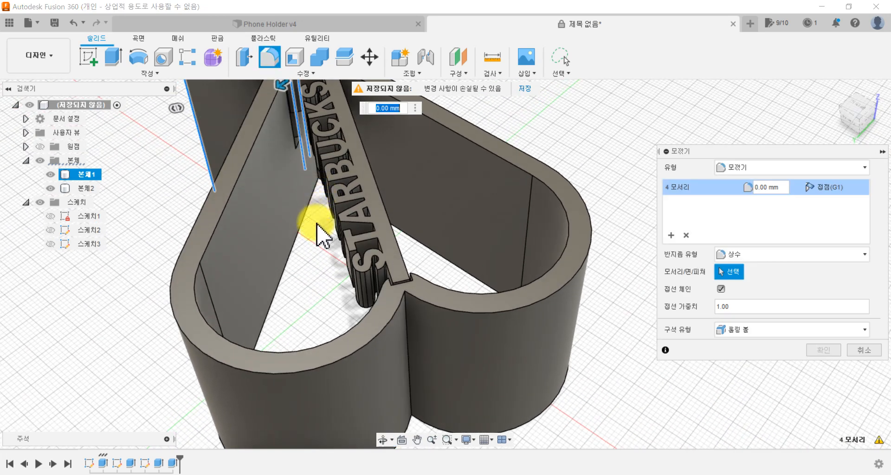
pyautogui.click(408, 313)
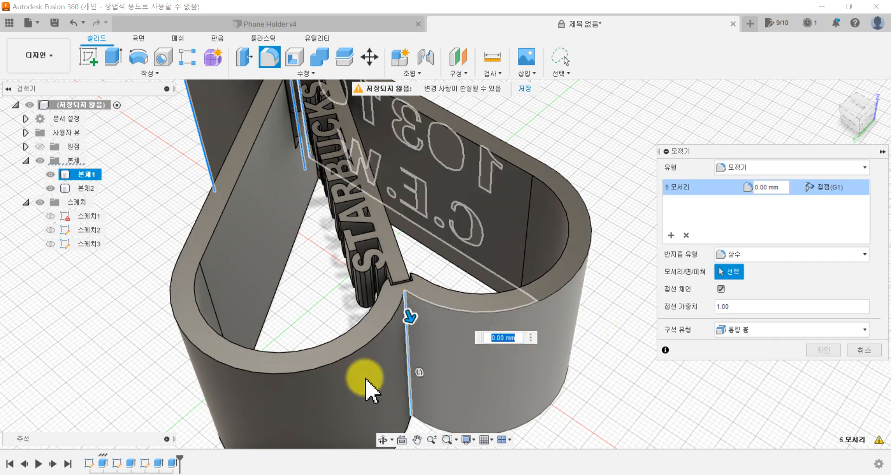
# Step: Round the five selected holder edges with a constant 2 mm fillet radius
pyautogui.scroll(-3, 281, 302)
pyautogui.keyDown('shift'); pyautogui.moveTo(408, 308); pyautogui.dragTo(325, 320, button='middle'); pyautogui.keyUp('shift')
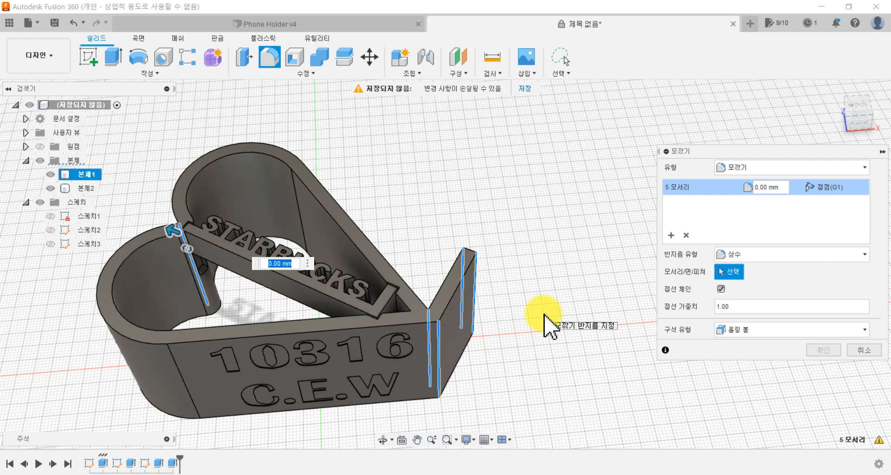
pyautogui.press('Return')
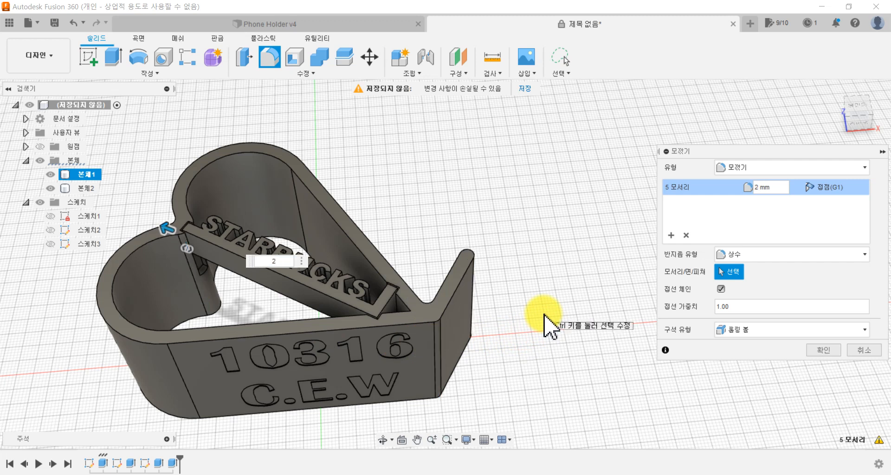
pyautogui.click(821, 350)
# Step: Compare the rounded holder with the Phone Holder v4 design, return to the untitled design and inspect its fillets
pyautogui.keyDown('shift'); pyautogui.moveTo(497, 368); pyautogui.dragTo(539, 296, button='middle'); pyautogui.keyUp('shift')
pyautogui.click(308, 23)
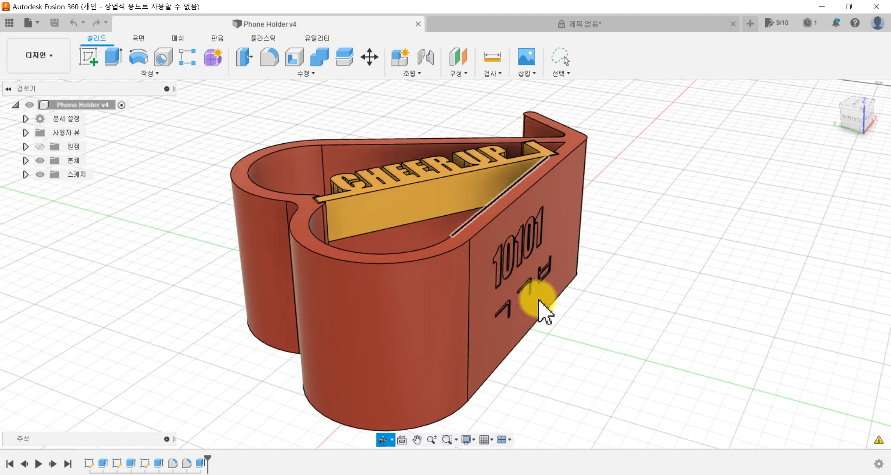
pyautogui.press('Escape')
pyautogui.keyDown('shift'); pyautogui.moveTo(561, 229); pyautogui.dragTo(582, 269, button='middle'); pyautogui.keyUp('shift')
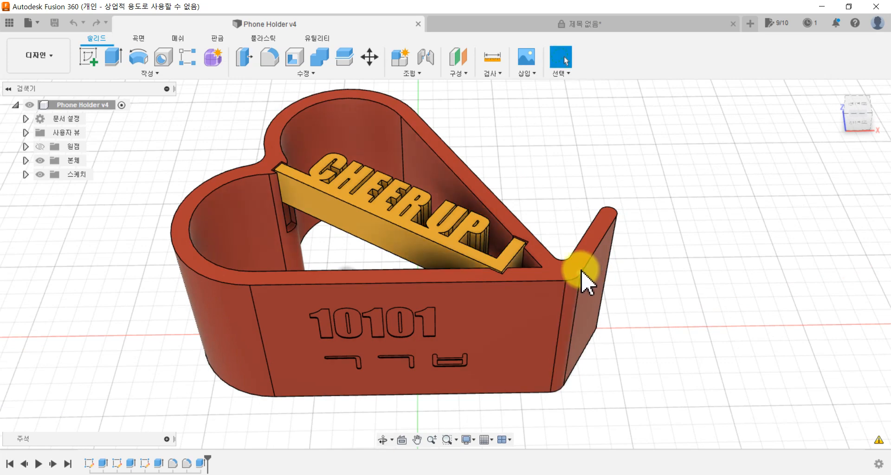
pyautogui.click(556, 25)
pyautogui.keyDown('shift'); pyautogui.moveTo(455, 358); pyautogui.dragTo(468, 390, button='middle'); pyautogui.keyUp('shift')
pyautogui.moveTo(477, 341)
pyautogui.keyDown('shift'); pyautogui.mouseDown(button='middle')
pyautogui.moveTo(474, 313)
pyautogui.moveTo(491, 367)
pyautogui.moveTo(511, 334)
pyautogui.mouseUp(button='middle'); pyautogui.keyUp('shift')
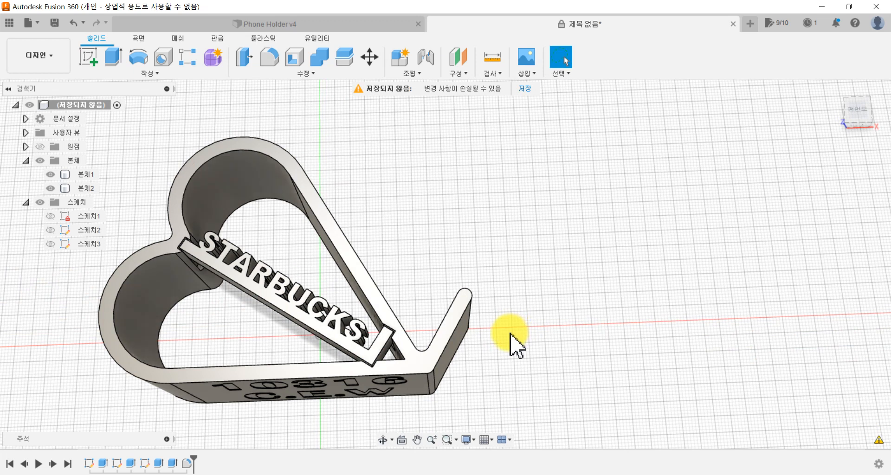
pyautogui.moveTo(433, 325); pyautogui.dragTo(527, 263, button='middle')
pyautogui.scroll(2, 501, 268)
pyautogui.scroll(-1, 478, 257)
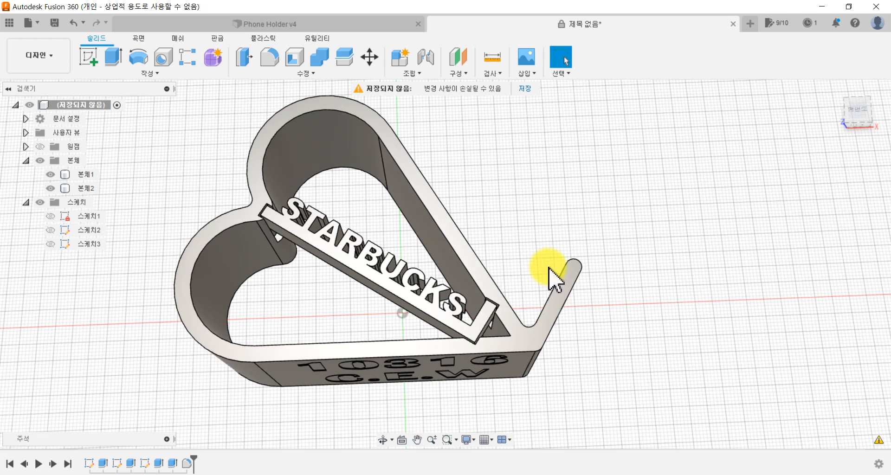
# Step: Abandon the first save attempt, then browse the projects in the data panel and open the Sinyeon project
pyautogui.click(56, 21)
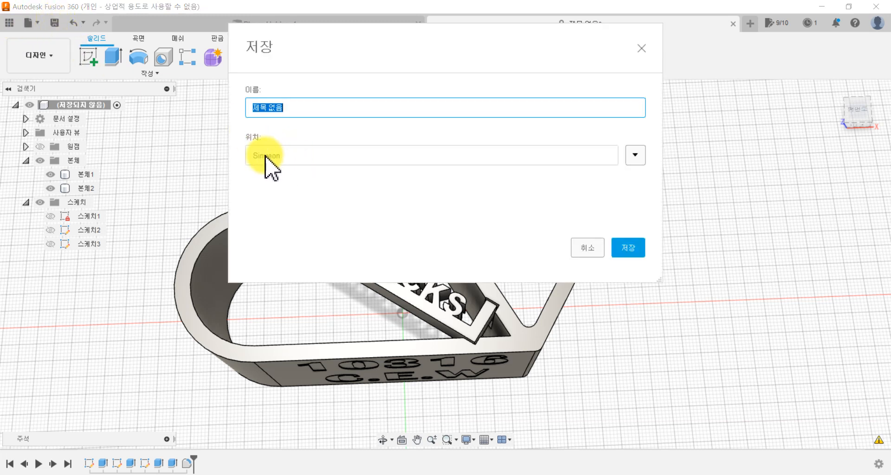
pyautogui.click(588, 248)
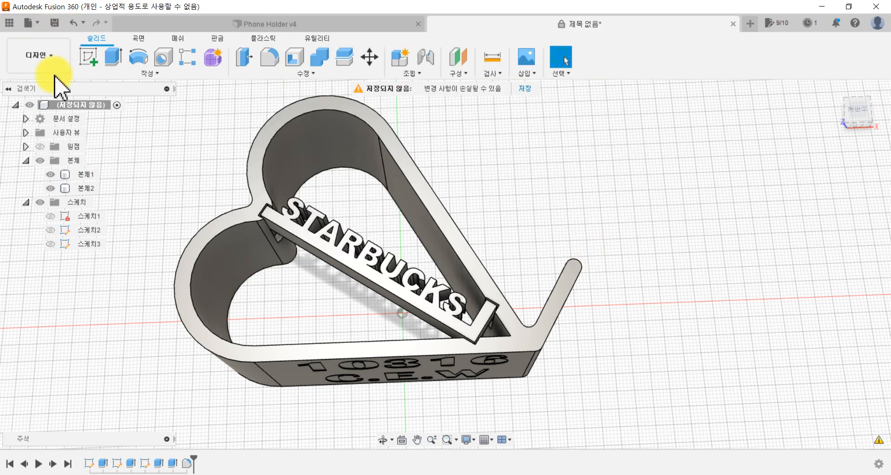
pyautogui.click(9, 22)
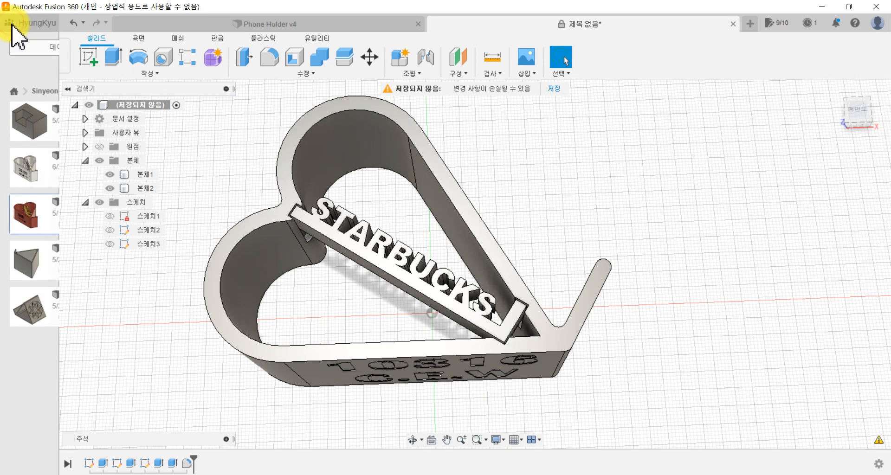
pyautogui.click(14, 91)
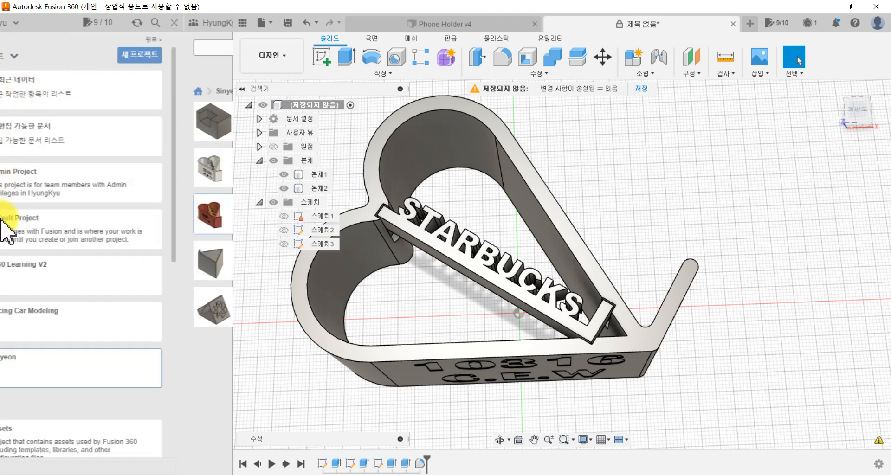
pyautogui.click(53, 371)
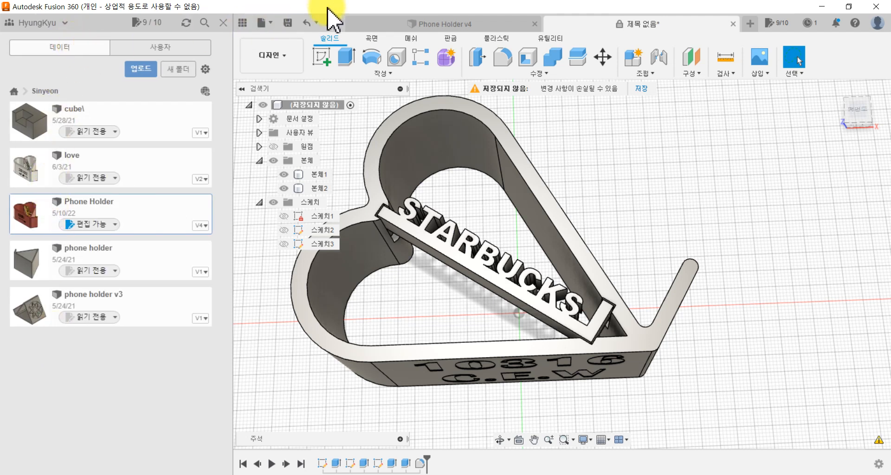
# Step: Save the design in the Sinyeon project, using the number engraved on the holder as its name
pyautogui.click(287, 24)
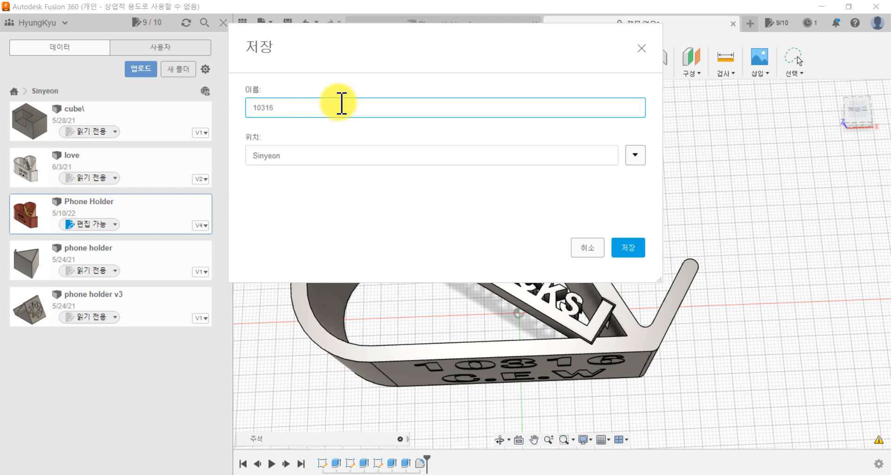
pyautogui.click(636, 247)
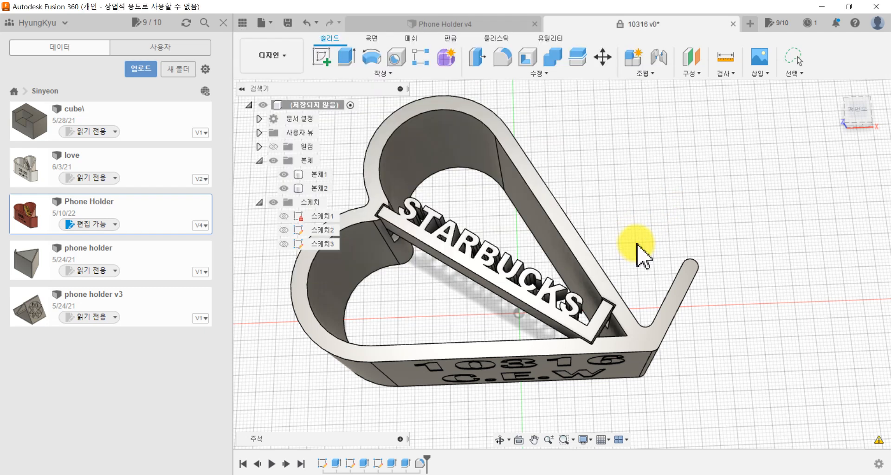
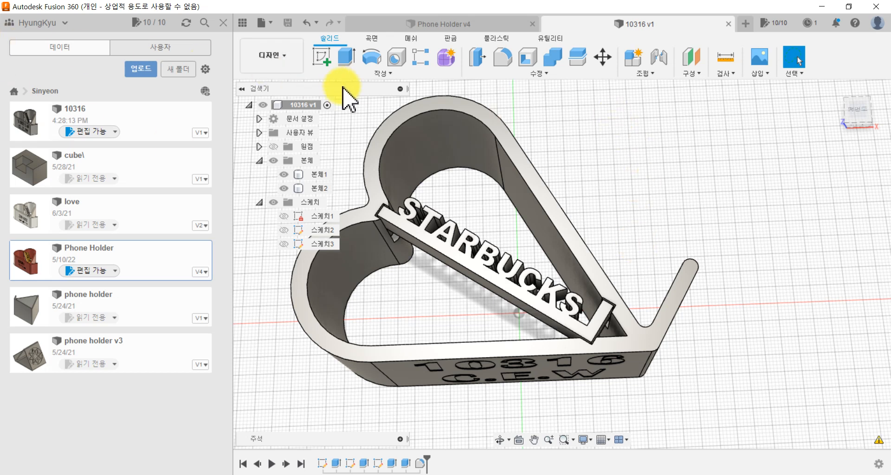
# Step: Set up an export of the design as a Fusion 360 archive file (*.f3d), with the desktop as the destination folder
pyautogui.click(223, 22)
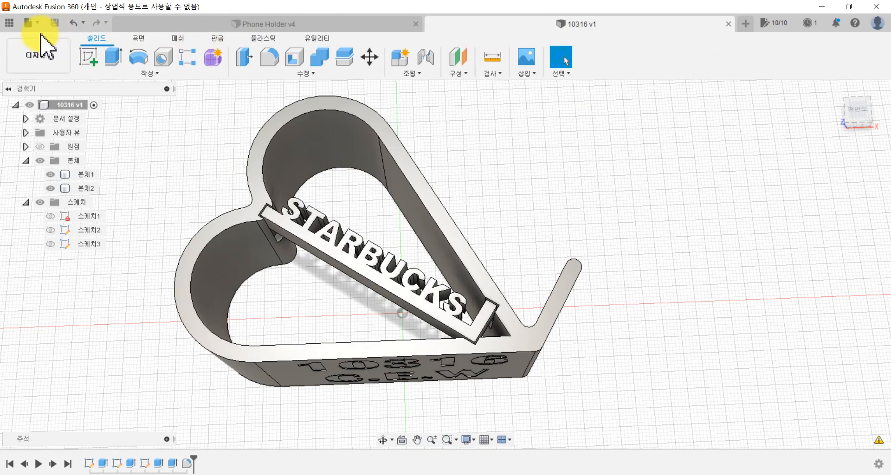
pyautogui.click(28, 23)
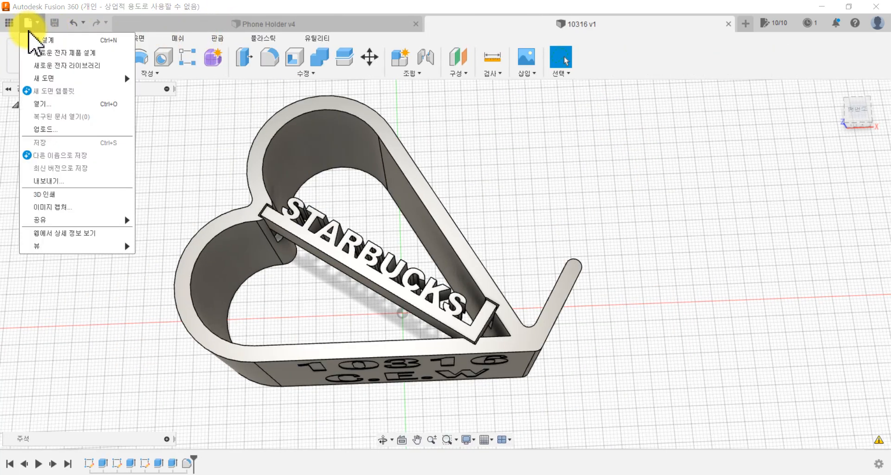
pyautogui.click(46, 181)
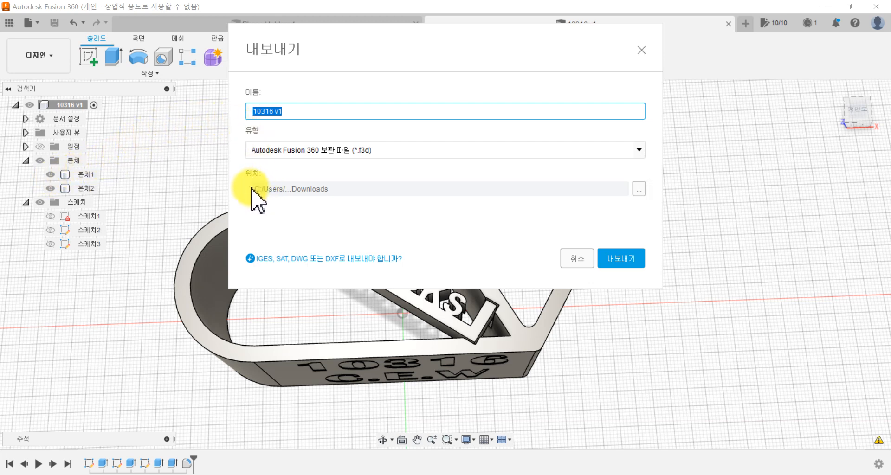
pyautogui.click(642, 189)
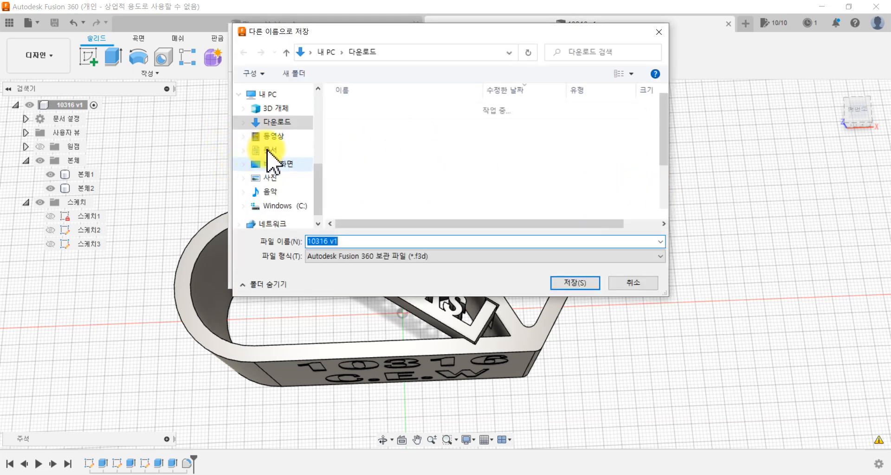
pyautogui.scroll(10, 272, 154)
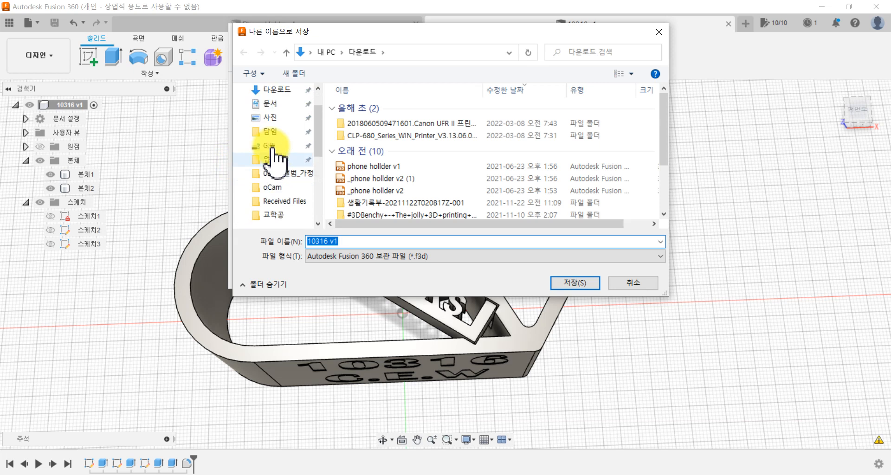
pyautogui.click(278, 114)
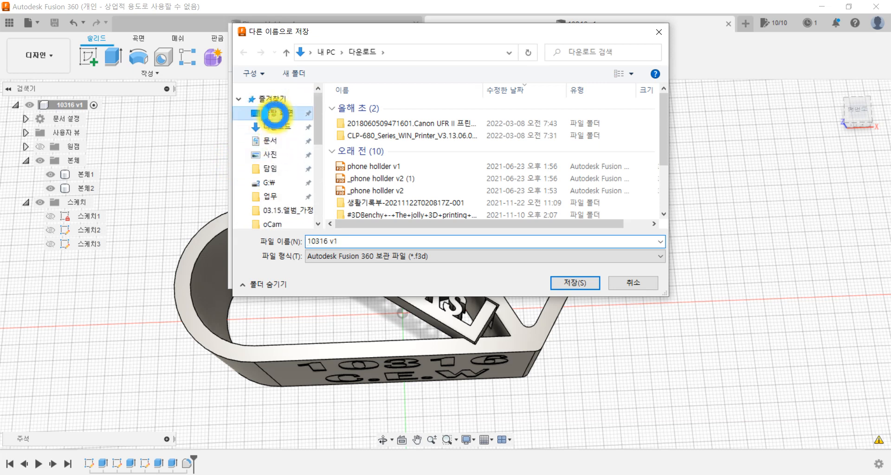
# Step: Remove the "v1" suffix from the file name, leaving only the engraved number, and export the archive to the desktop
pyautogui.click(339, 241)
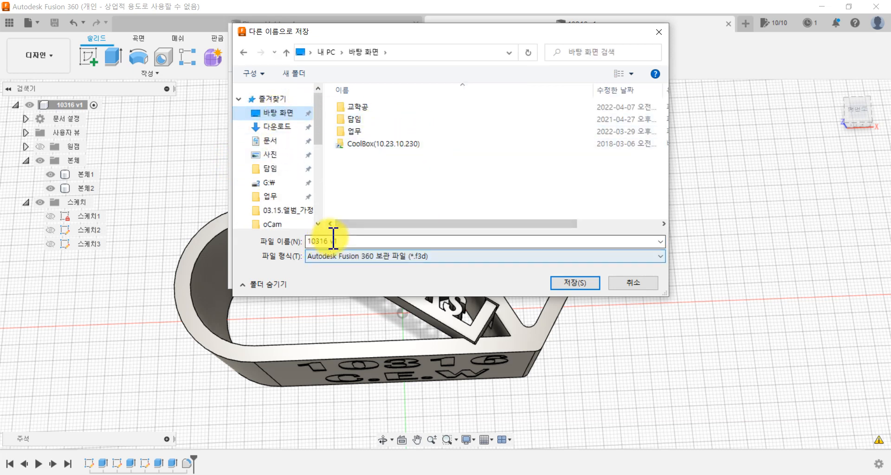
pyautogui.click(331, 240)
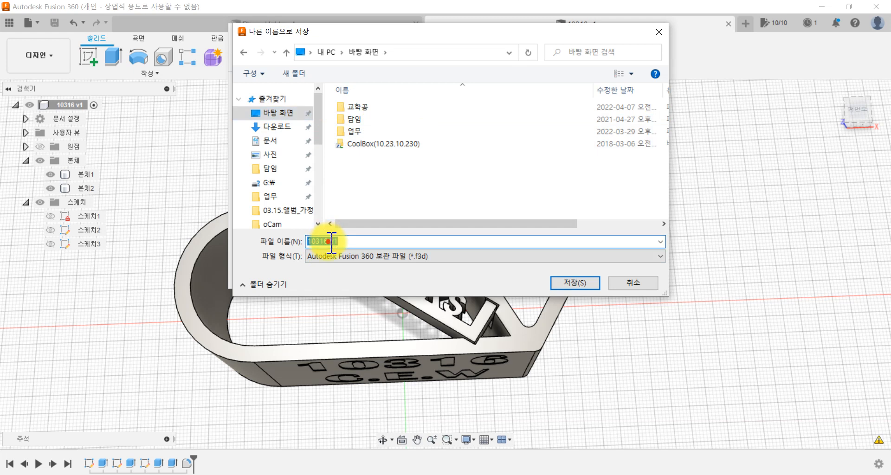
pyautogui.moveTo(331, 241); pyautogui.dragTo(361, 242)
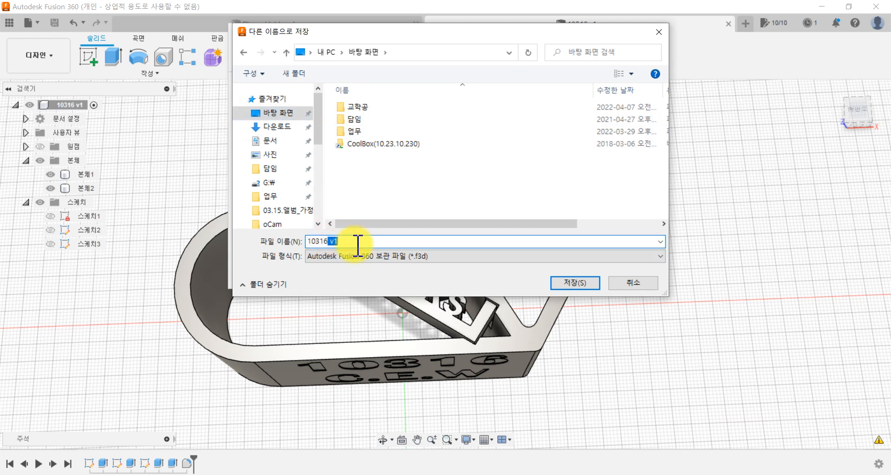
pyautogui.press('BackSpace')
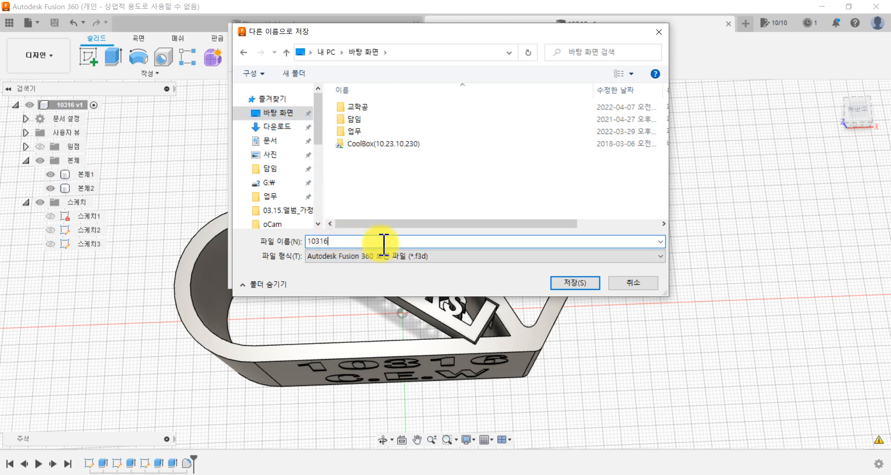
pyautogui.click(576, 283)
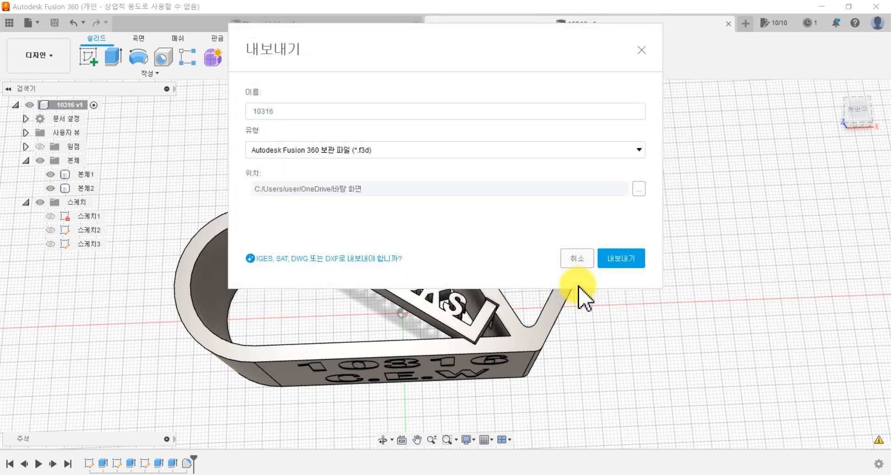
pyautogui.click(622, 258)
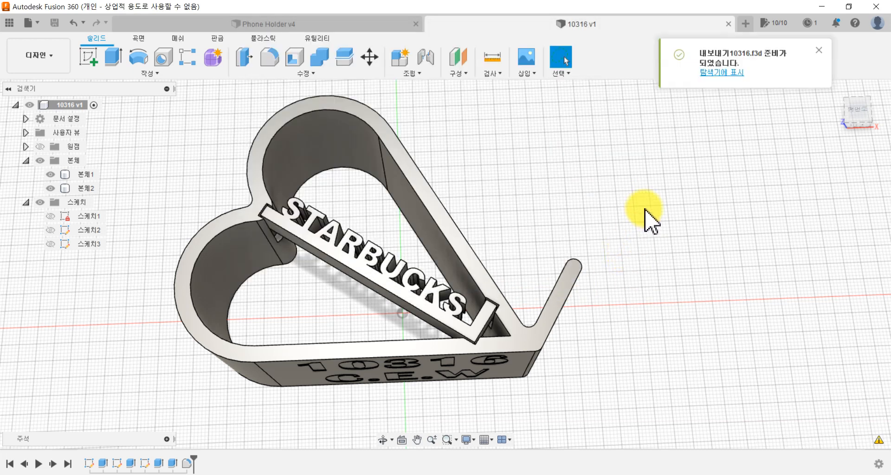
# Step: Switch to the Windows desktop, move the exported F3D file to an empty area, and return to the design in Fusion 360
pyautogui.click(822, 7)
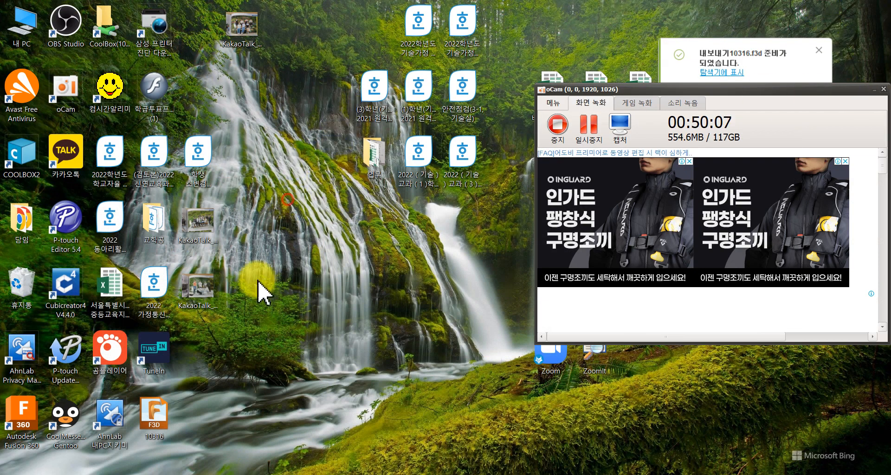
pyautogui.moveTo(154, 419); pyautogui.dragTo(330, 352)
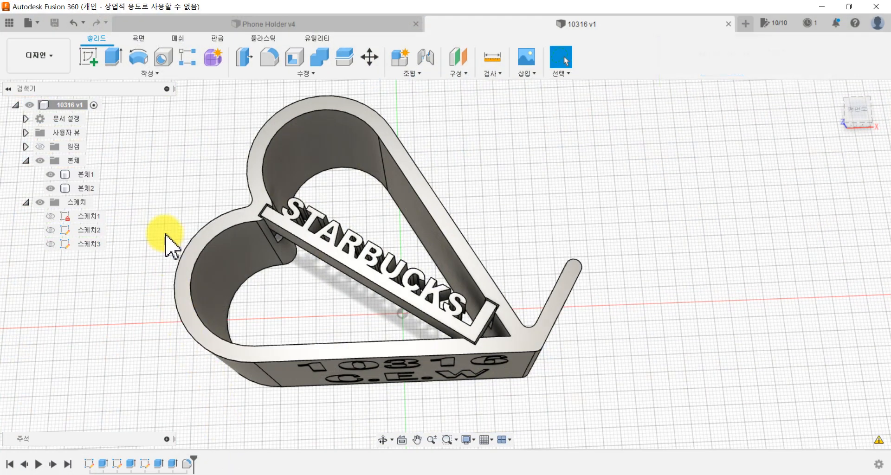
pyautogui.scroll(1, 209, 187)
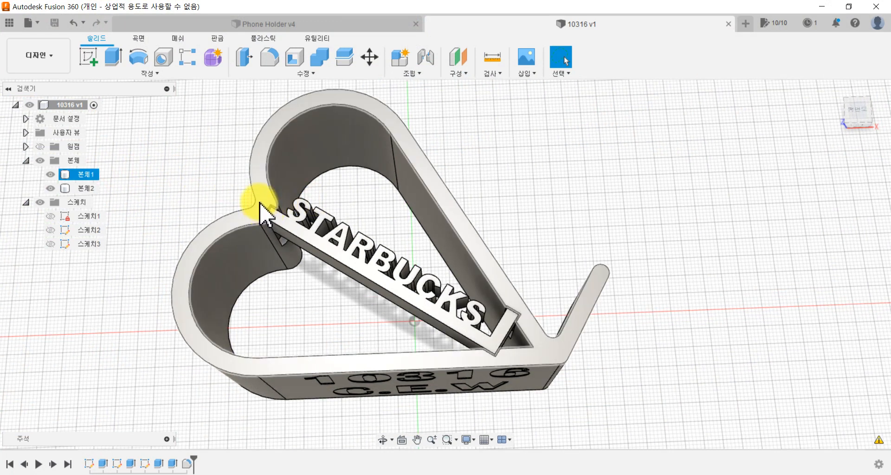
# Step: Set up the heart-shaped holder body for saving as a binary STL mesh, without sending it to a 3D print utility
pyautogui.click(81, 175)
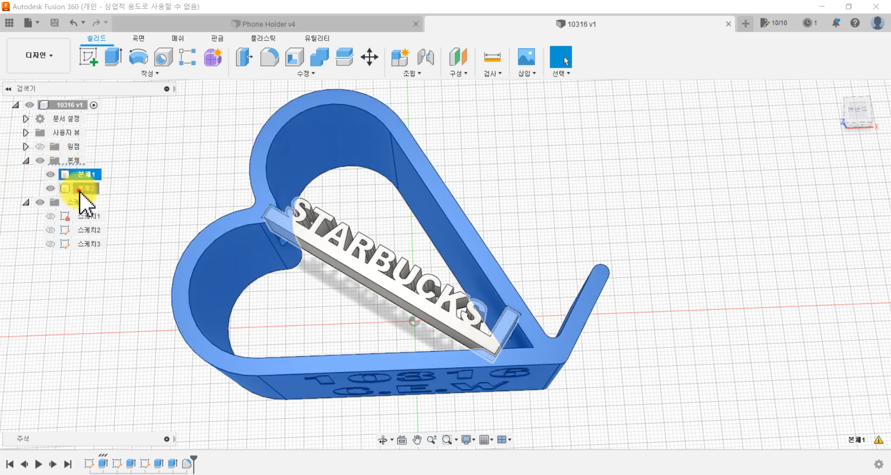
pyautogui.click(81, 188)
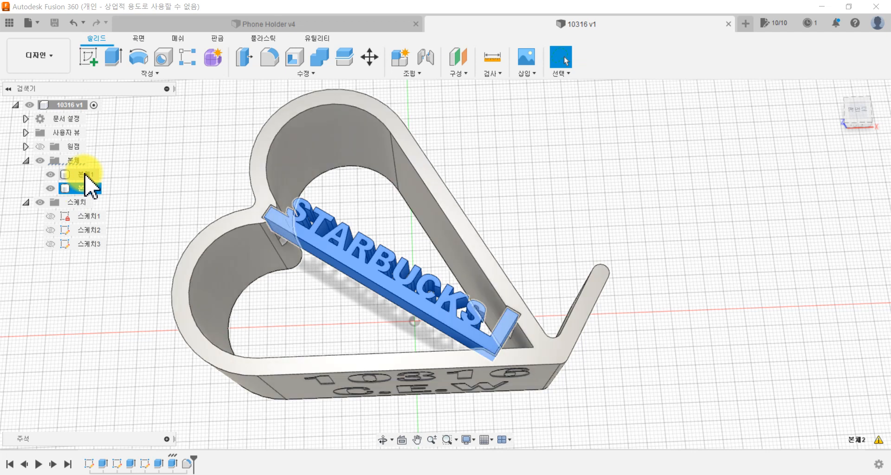
pyautogui.click(86, 175)
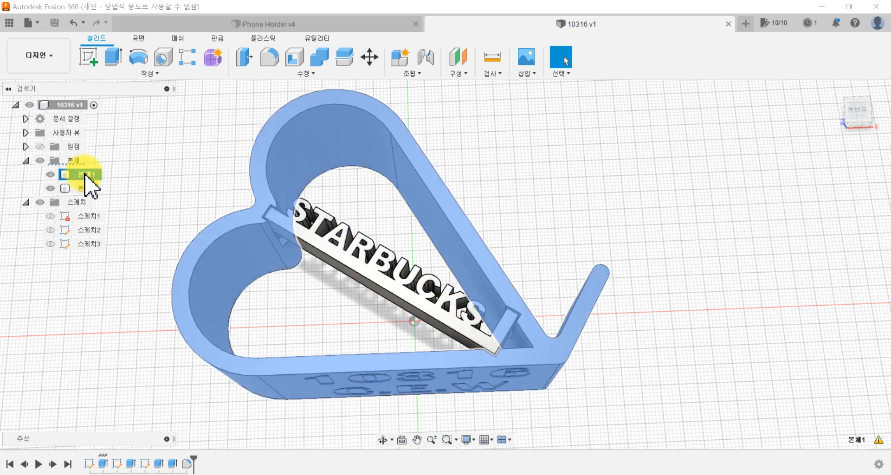
pyautogui.rightClick(88, 179)
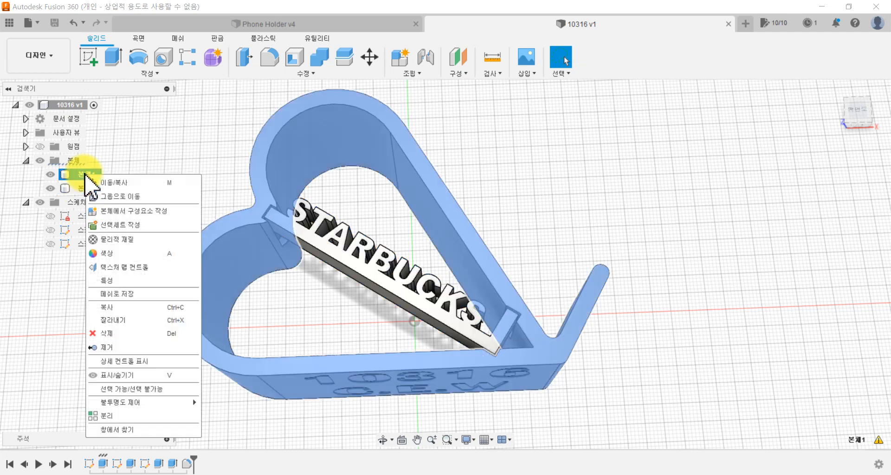
pyautogui.click(117, 294)
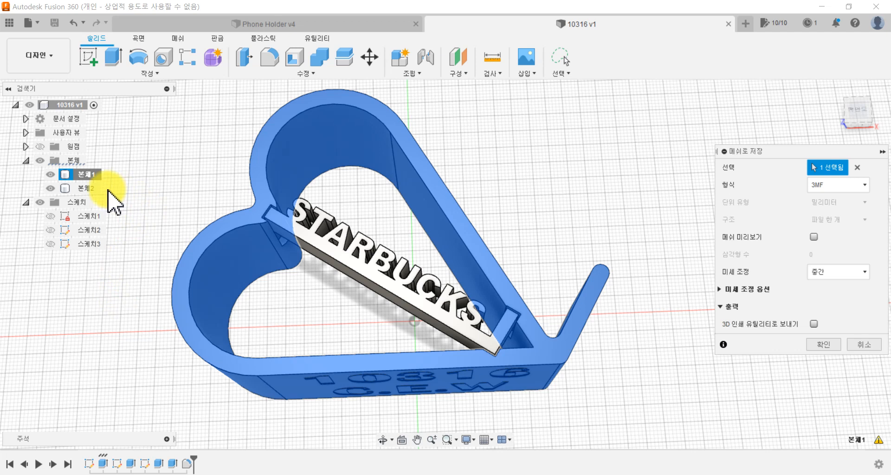
pyautogui.click(814, 324)
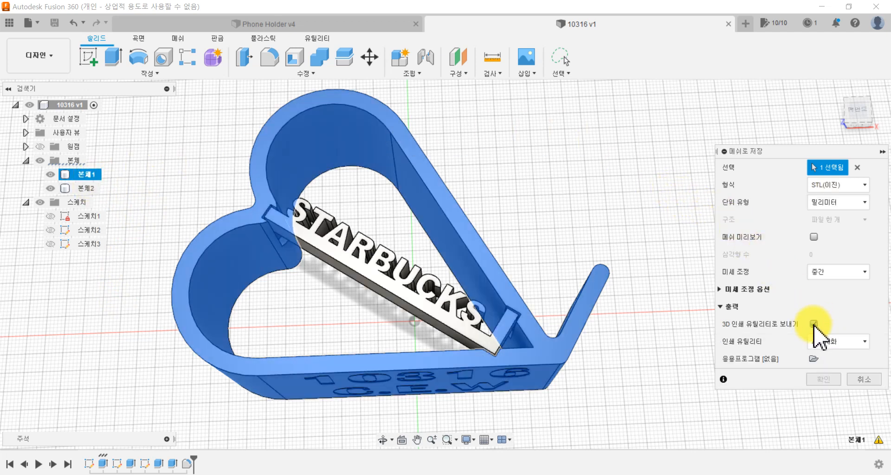
pyautogui.click(814, 324)
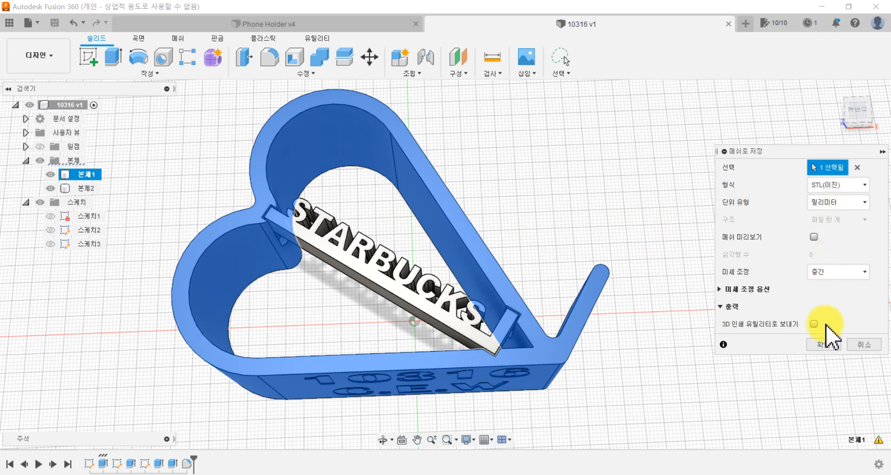
pyautogui.click(822, 344)
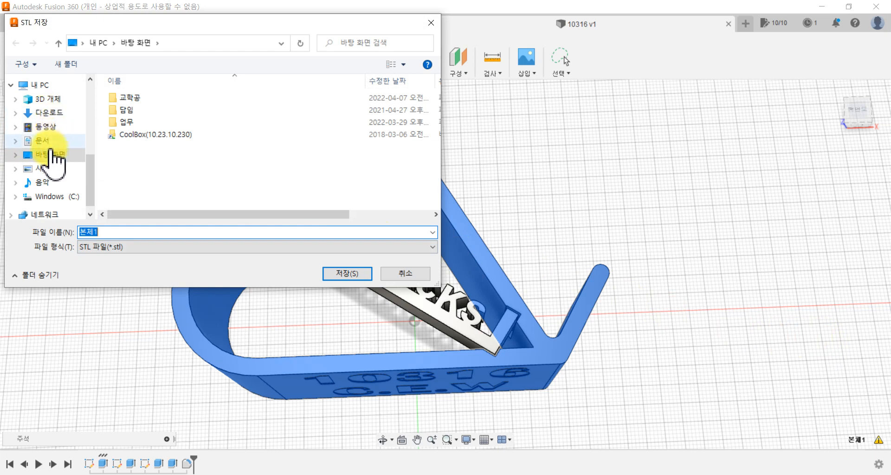
# Step: Save the holder's STL file to the desktop, naming it with the engraved number followed by "Holder"
pyautogui.click(48, 154)
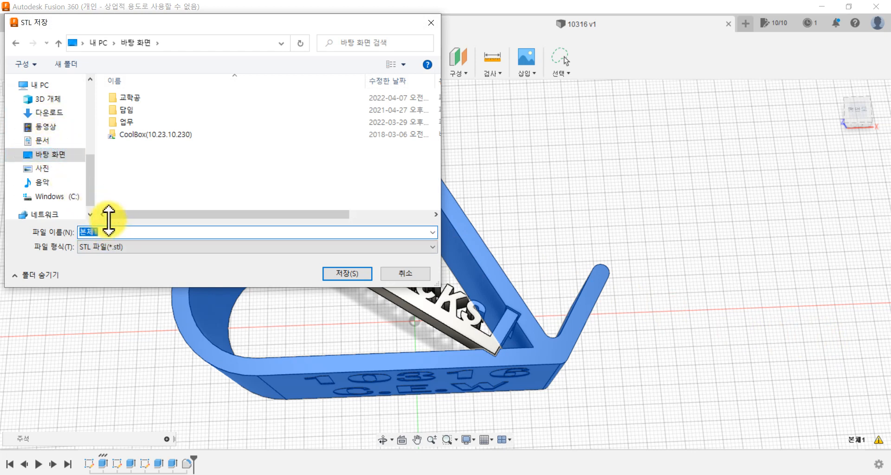
pyautogui.write('103')
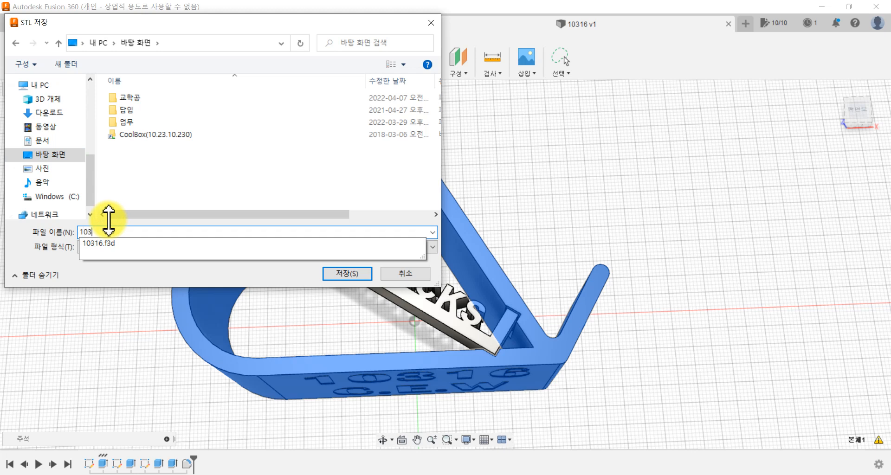
pyautogui.write('16 ')
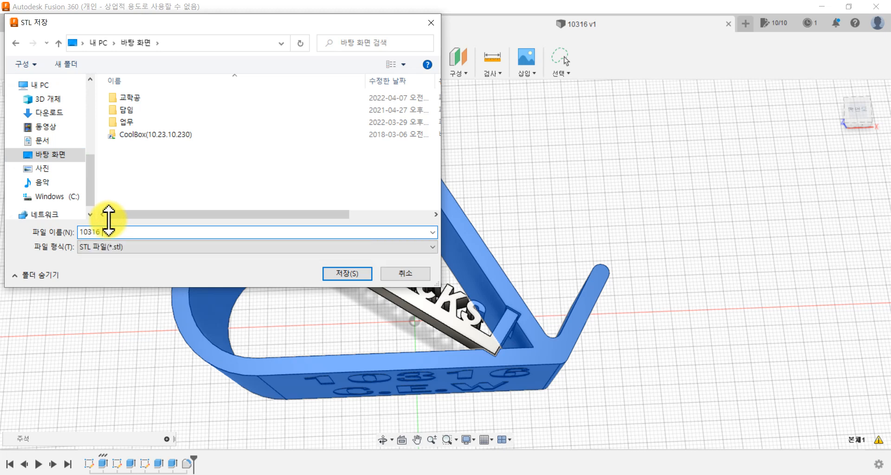
pyautogui.write('h')
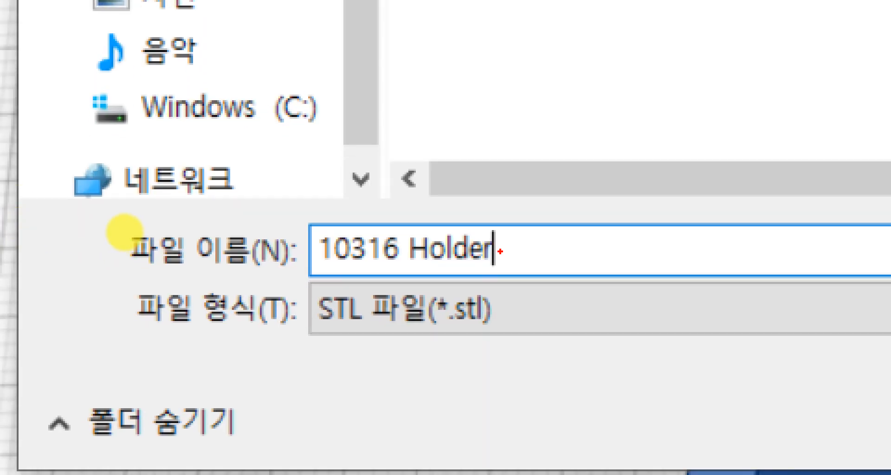
pyautogui.press('Escape')
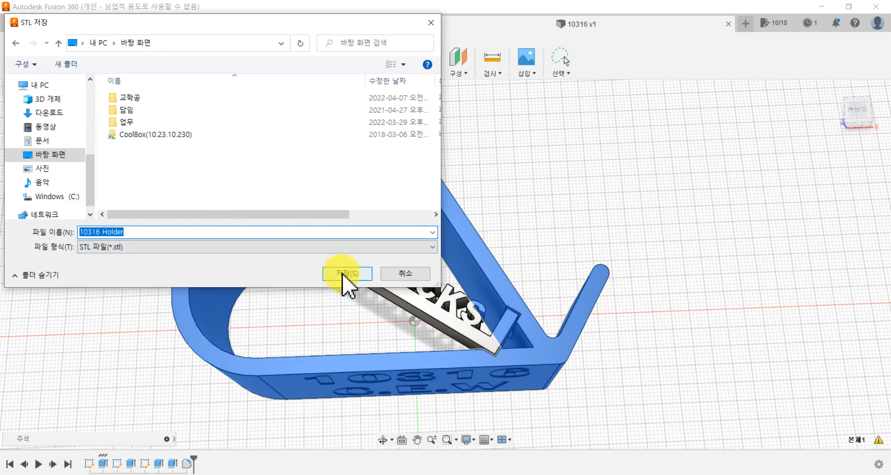
pyautogui.click(343, 274)
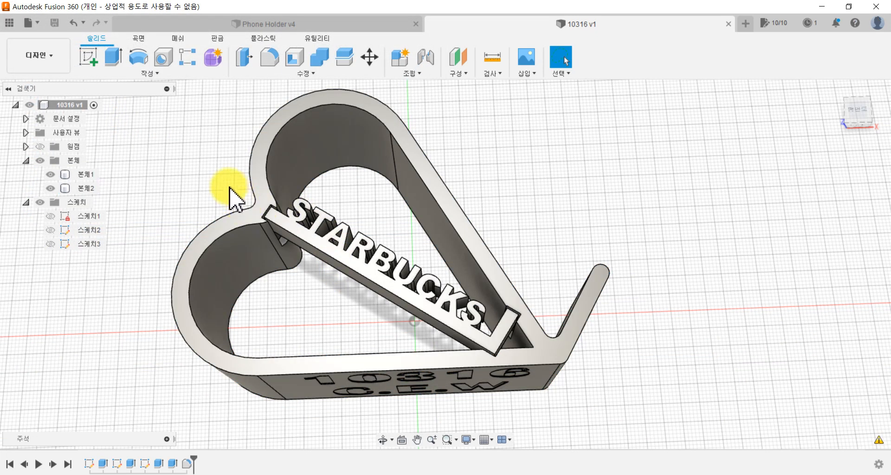
# Step: Set up the STARBUCKS insert body for saving as a mesh in STL (binary) format and proceed to the file-saving dialog
pyautogui.click(85, 191)
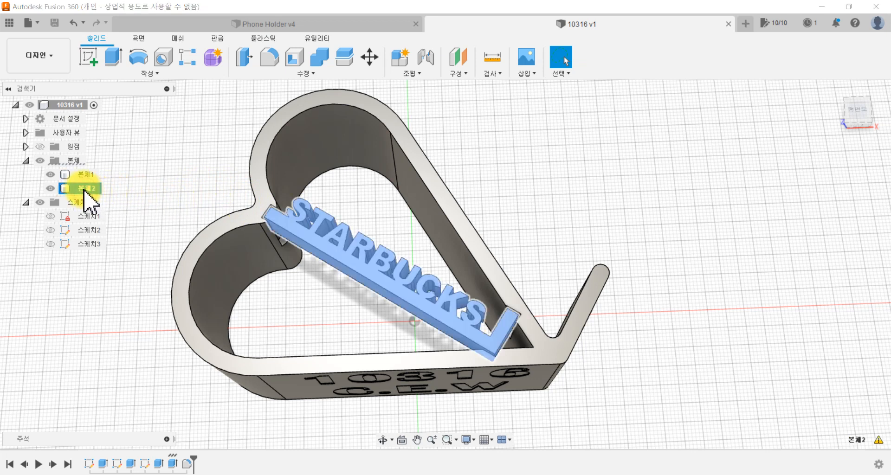
pyautogui.rightClick(85, 194)
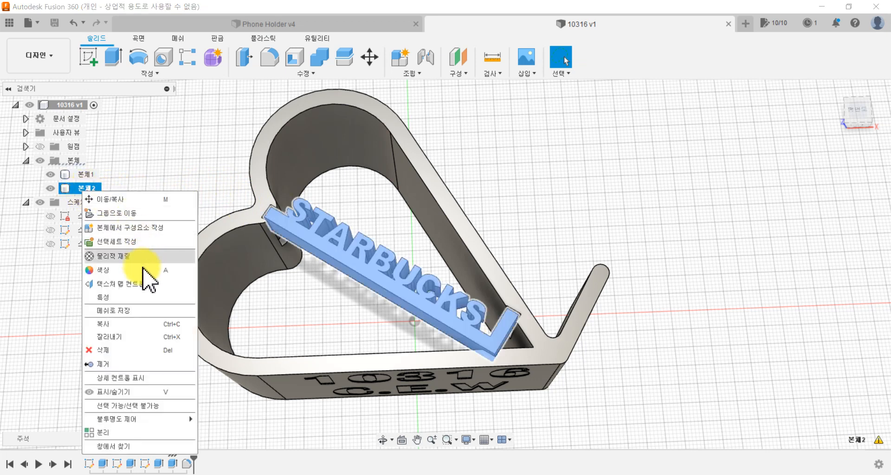
pyautogui.click(114, 310)
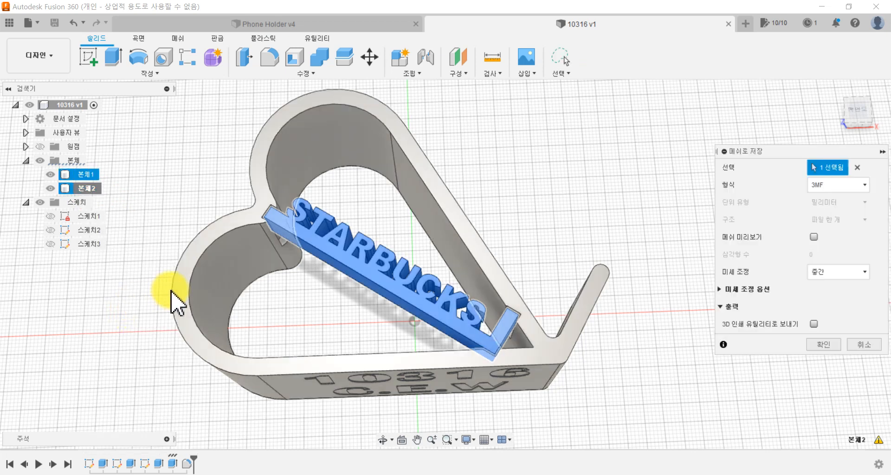
pyautogui.click(840, 187)
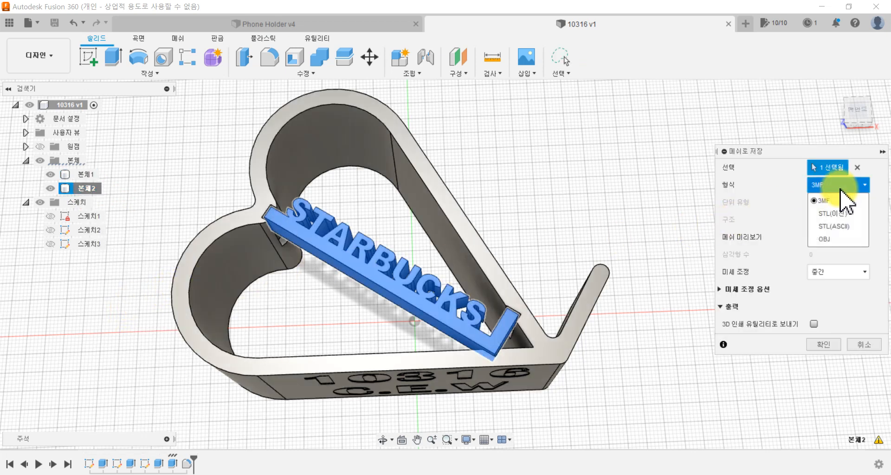
pyautogui.click(846, 213)
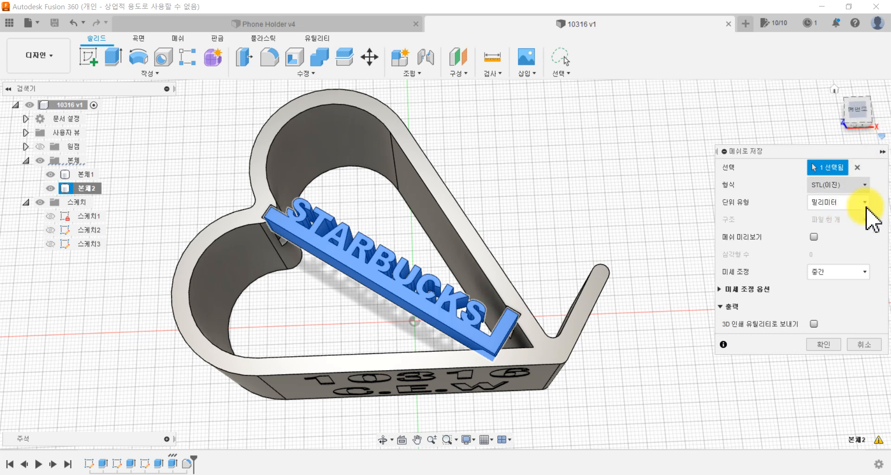
pyautogui.click(831, 348)
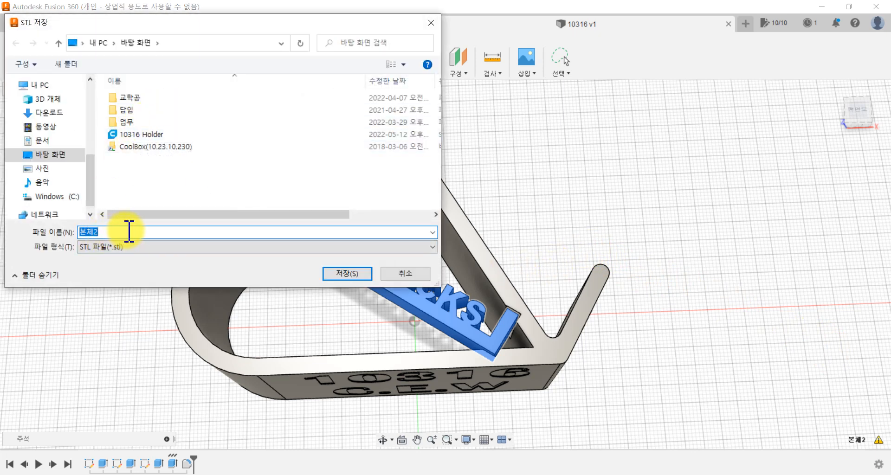
# Step: Save the STARBUCKS insert's STL file to the desktop, naming it with the engraved number followed by "Tag"
pyautogui.write('10316 ')
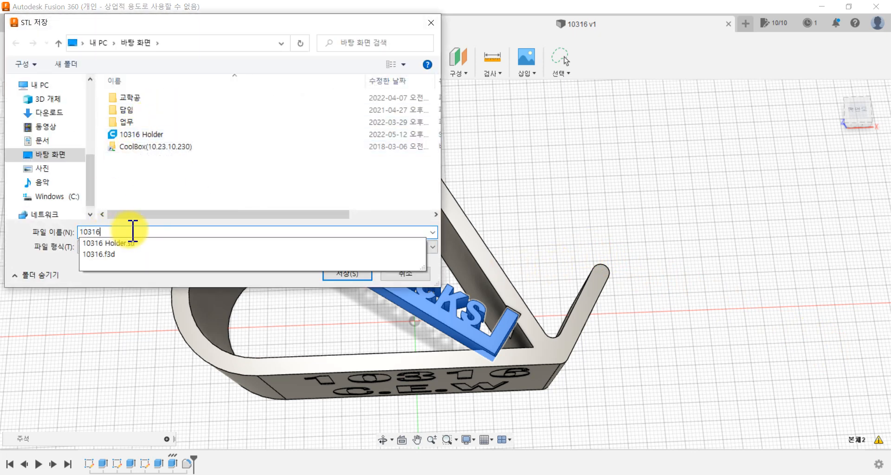
pyautogui.write('tag')
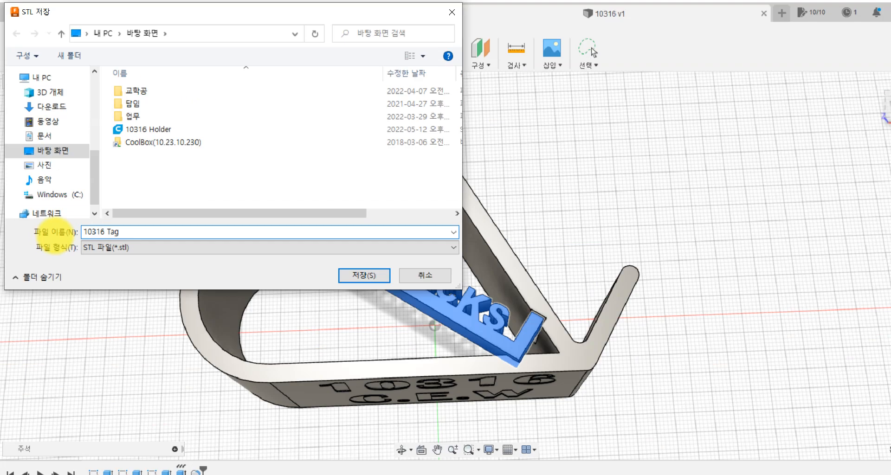
pyautogui.click(74, 213)
pyautogui.click(348, 274)
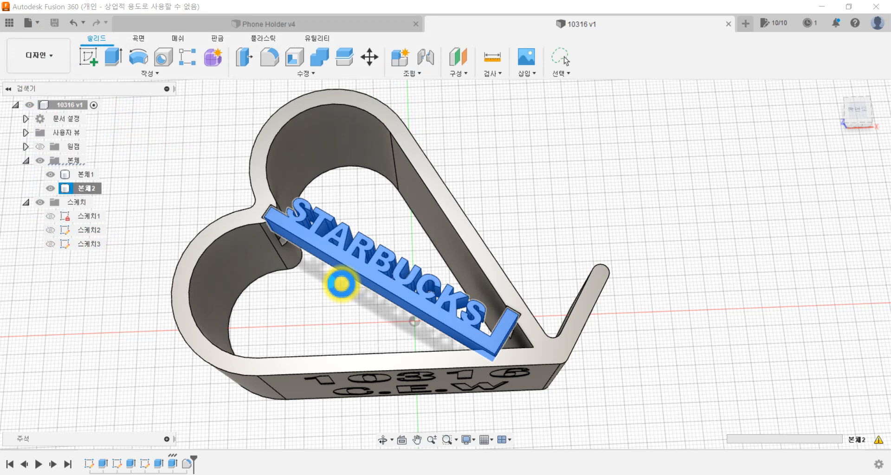
# Step: Switch to the Windows desktop, move the exported Tag STL beside the F3D and Holder files, and return to Fusion 360
pyautogui.click(823, 7)
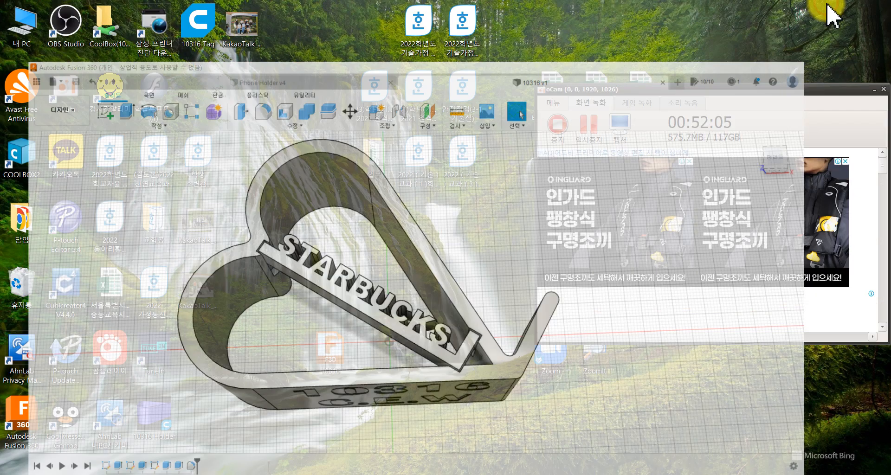
pyautogui.moveTo(185, 410); pyautogui.dragTo(404, 343)
pyautogui.moveTo(204, 32); pyautogui.dragTo(449, 369)
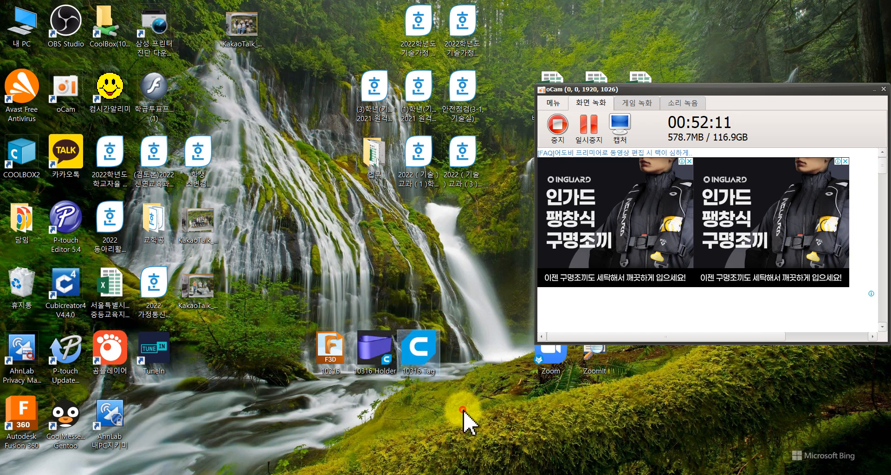
pyautogui.click(250, 474)
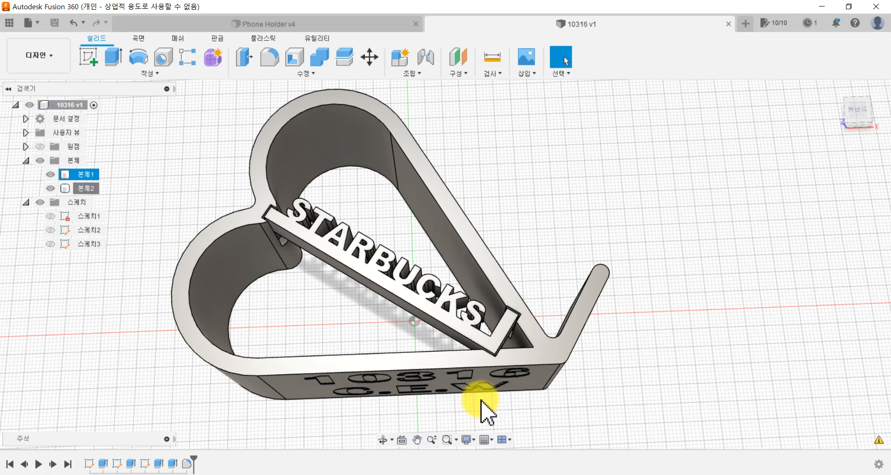
# Step: Go back to the desktop, review the three exported files, and open the Tag STL in Ultimaker Cura
pyautogui.click(822, 7)
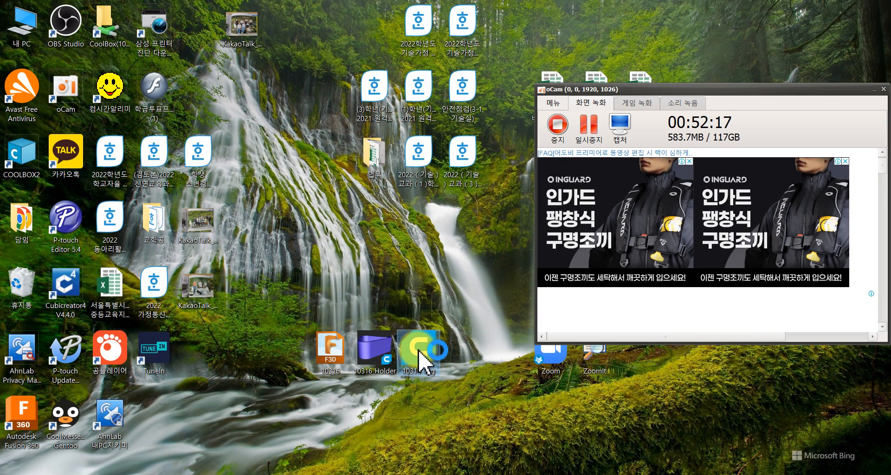
pyautogui.moveTo(420, 355); pyautogui.dragTo(381, 355)
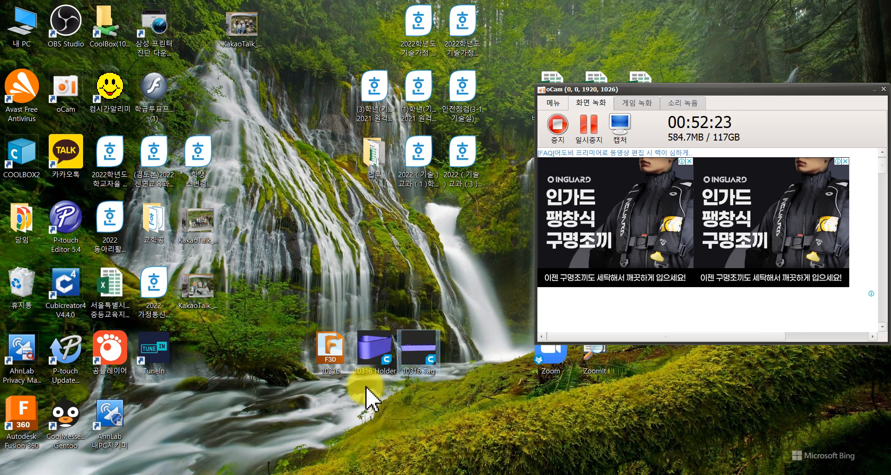
pyautogui.click(333, 359)
pyautogui.click(386, 354)
pyautogui.click(425, 351)
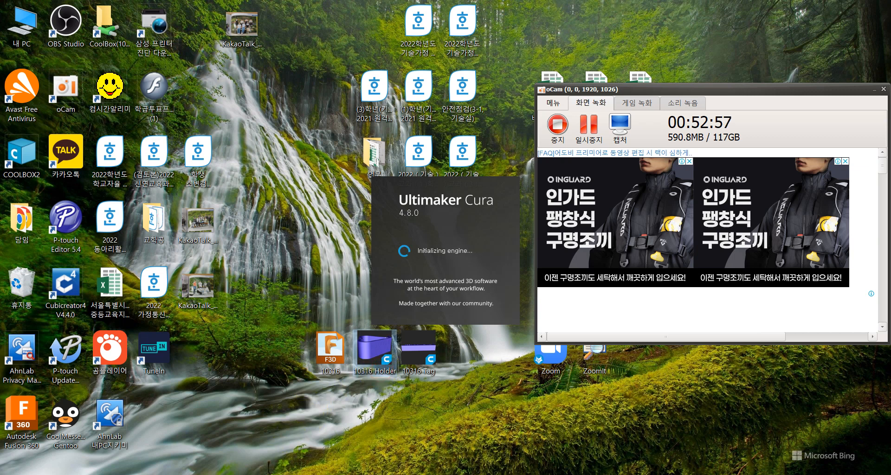
# Step: Switch to Fusion 360 and compare the heart-shaped holder body with the STARBUCKS insert body while Cura loads
pyautogui.click(243, 474)
pyautogui.click(263, 190)
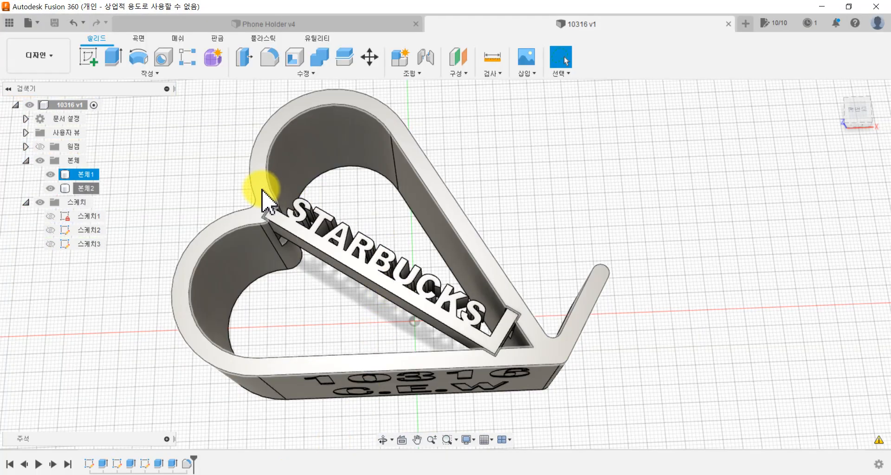
pyautogui.click(298, 234)
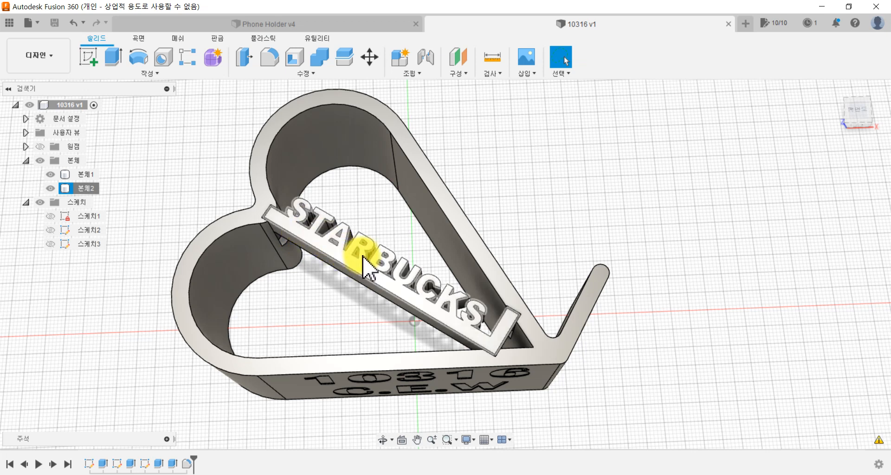
pyautogui.click(818, 5)
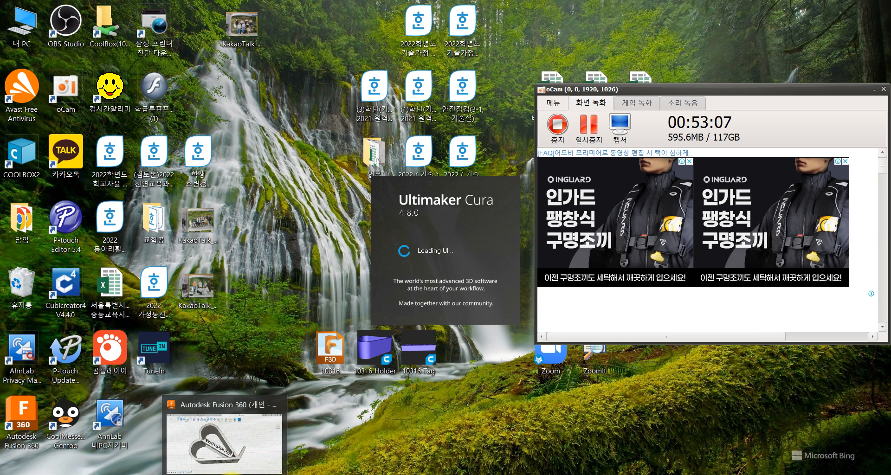
pyautogui.click(352, 430)
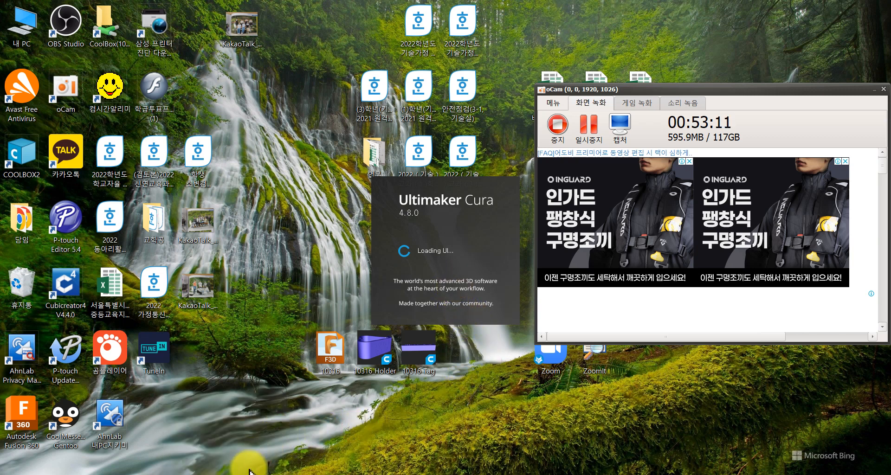
pyautogui.moveTo(225, 474)
pyautogui.click(253, 434)
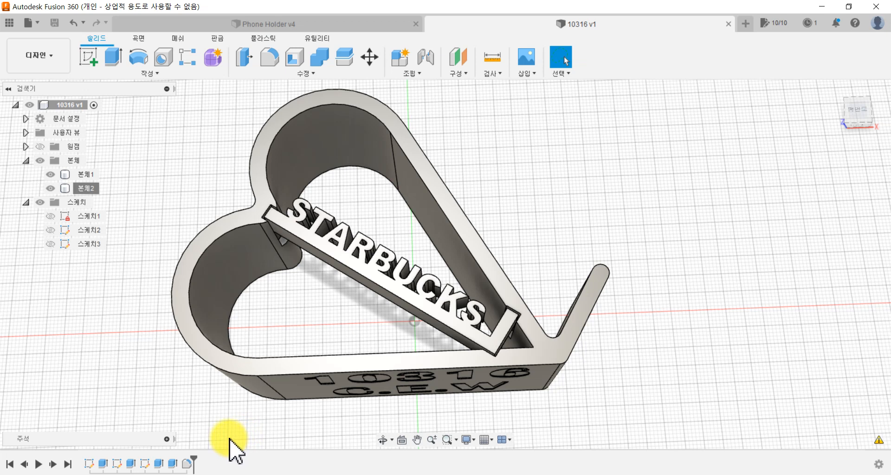
# Step: Switch to Ultimaker Cura and examine the STARBUCKS tag on the build plate from the side and from above
pyautogui.click(244, 474)
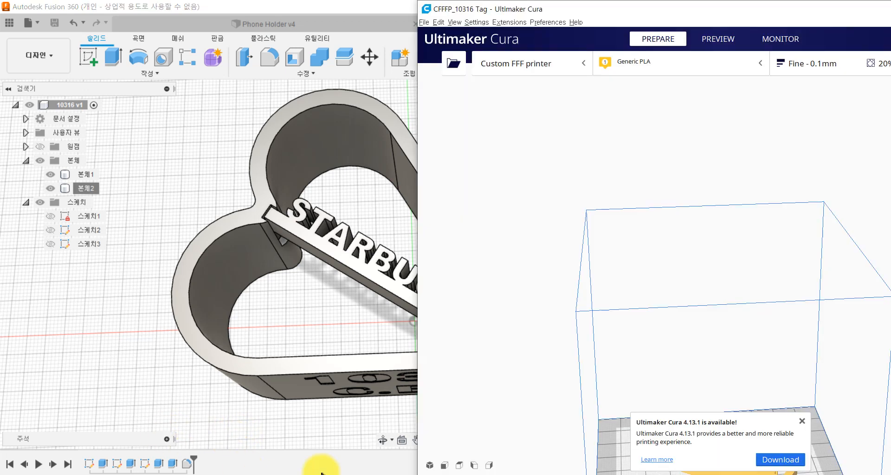
pyautogui.scroll(-3, 666, 344)
pyautogui.moveTo(617, 379); pyautogui.dragTo(527, 284, button='middle')
pyautogui.scroll(4, 681, 355)
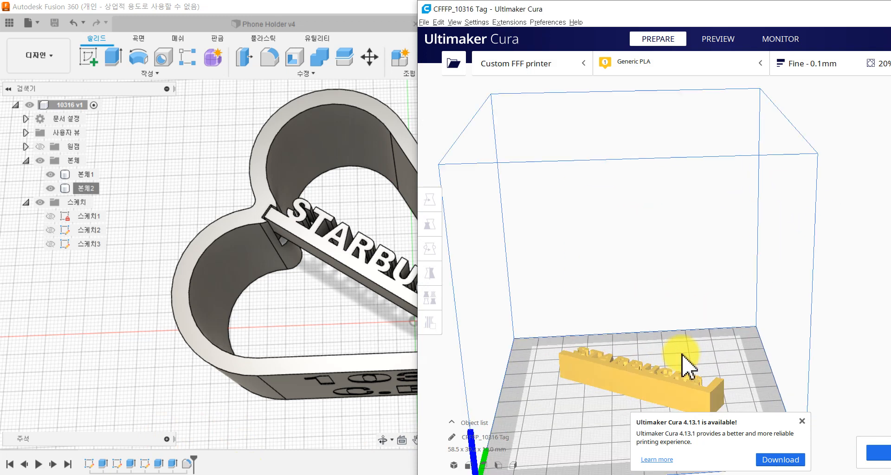
pyautogui.moveTo(600, 363); pyautogui.dragTo(701, 116, button='right')
# Step: Add the Holder STL from the desktop to the Cura scene alongside the tag and dismiss the update notice
pyautogui.click(398, 7)
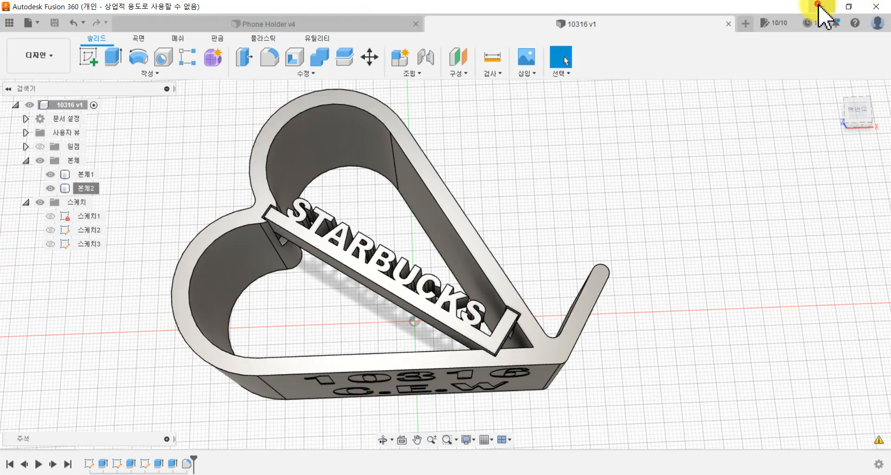
pyautogui.click(820, 6)
pyautogui.moveTo(366, 357); pyautogui.dragTo(491, 327)
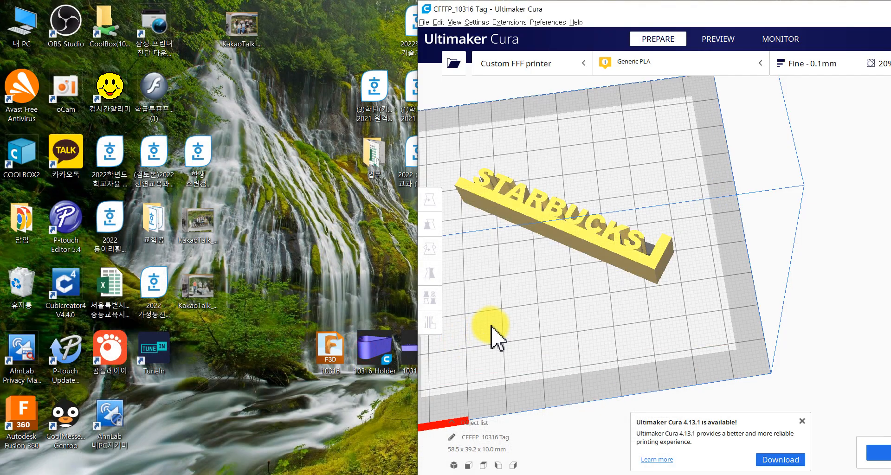
pyautogui.scroll(-3, 534, 358)
pyautogui.scroll(-2, 599, 346)
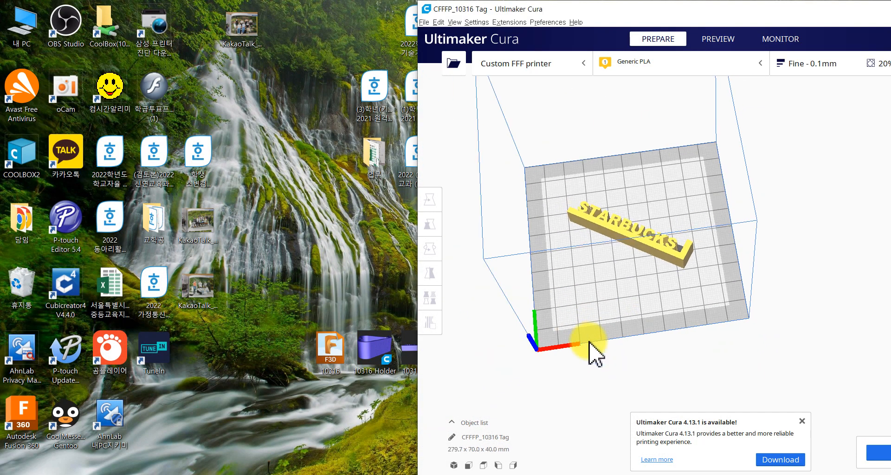
pyautogui.click(802, 422)
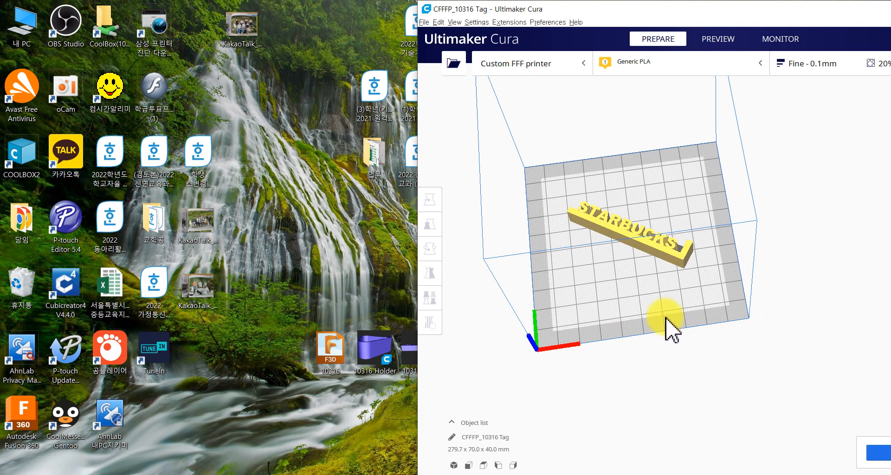
# Step: Add a second copy of the Holder STL from the desktop to the Cura scene
pyautogui.moveTo(377, 357); pyautogui.dragTo(580, 304)
pyautogui.scroll(1, 645, 346)
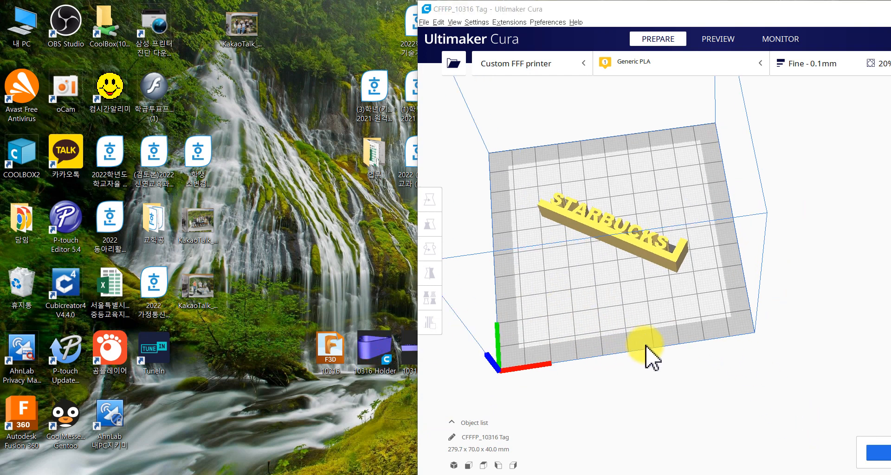
pyautogui.scroll(-5, 645, 346)
pyautogui.moveTo(645, 346); pyautogui.dragTo(488, 417, button='middle')
# Step: Move one heart-shaped holder from outside the build volume onto the build plate, around the STARBUCKS tag
pyautogui.click(795, 279)
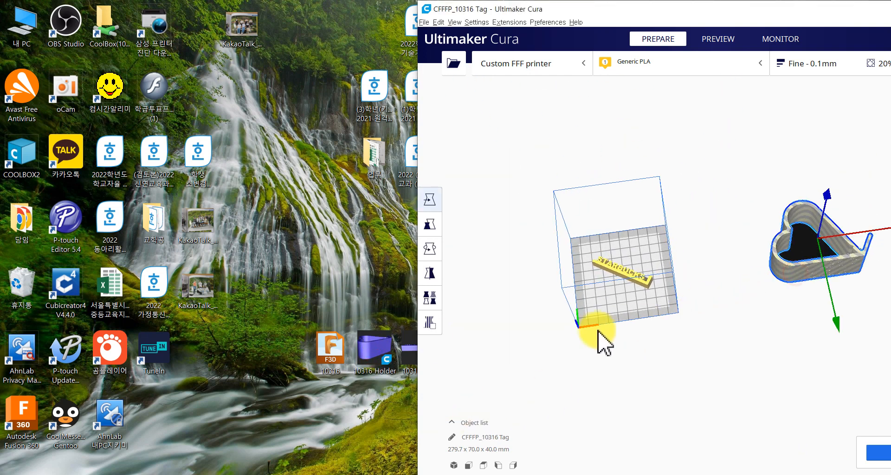
pyautogui.moveTo(783, 265); pyautogui.dragTo(622, 312)
pyautogui.scroll(3, 667, 315)
pyautogui.moveTo(640, 315); pyautogui.dragTo(633, 289, button='right')
pyautogui.scroll(-3, 646, 314)
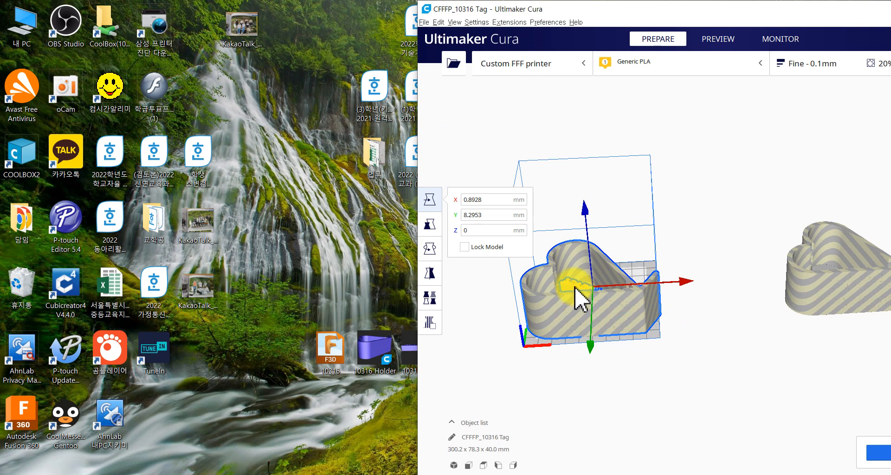
pyautogui.moveTo(576, 290); pyautogui.dragTo(612, 279)
pyautogui.click(721, 280)
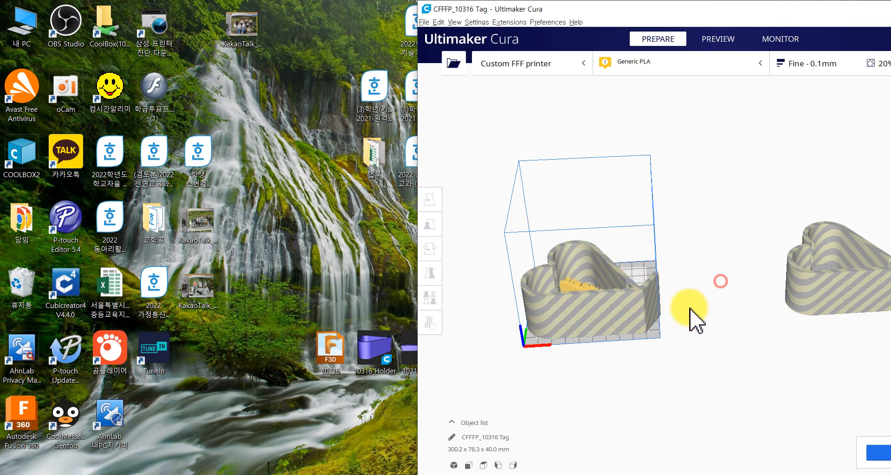
# Step: Move the STARBUCKS tag along the X axis out of the holder and off the build plate
pyautogui.click(583, 284)
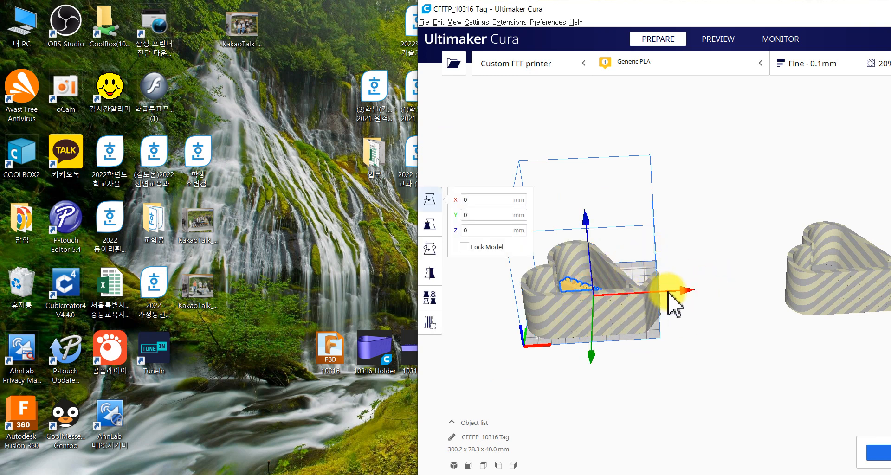
pyautogui.moveTo(668, 291); pyautogui.dragTo(849, 280)
pyautogui.click(722, 342)
pyautogui.scroll(6, 557, 370)
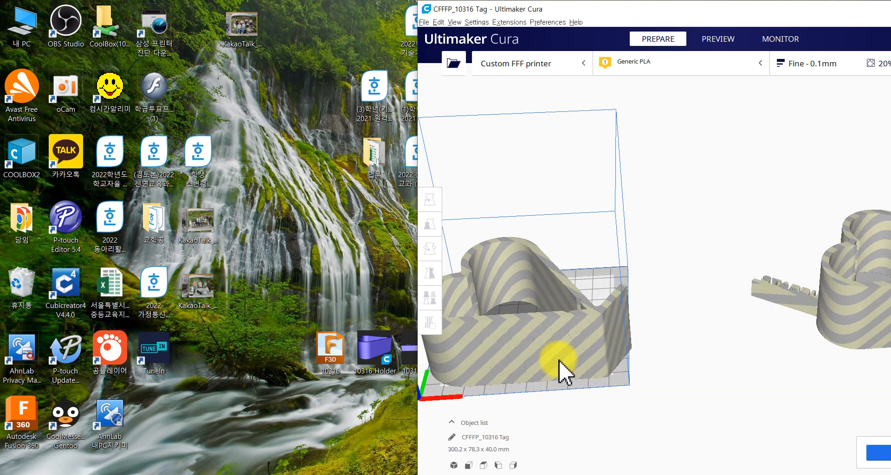
pyautogui.scroll(-5, 617, 358)
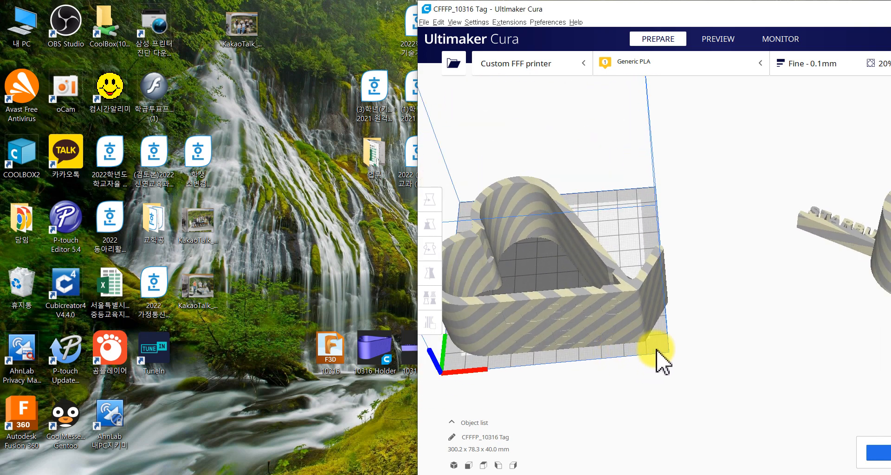
pyautogui.click(281, 333)
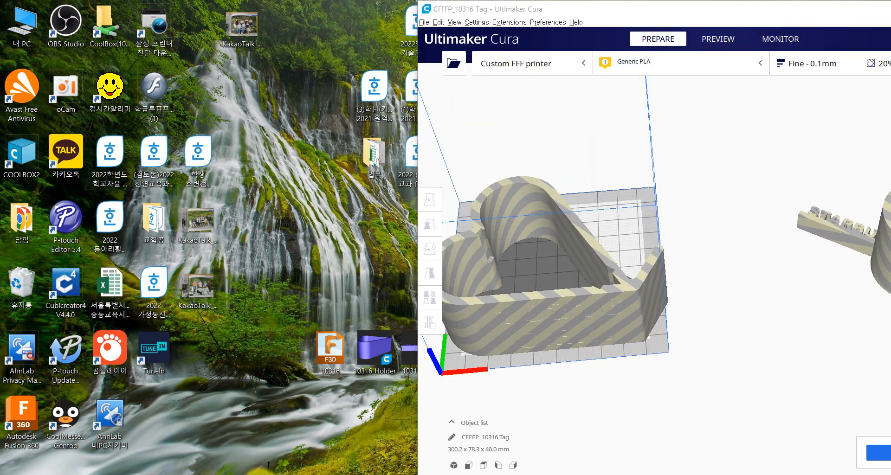
pyautogui.click(198, 474)
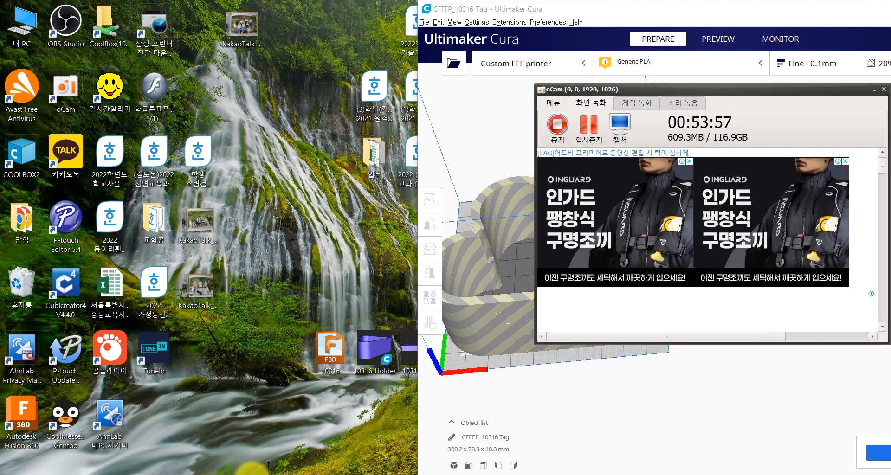